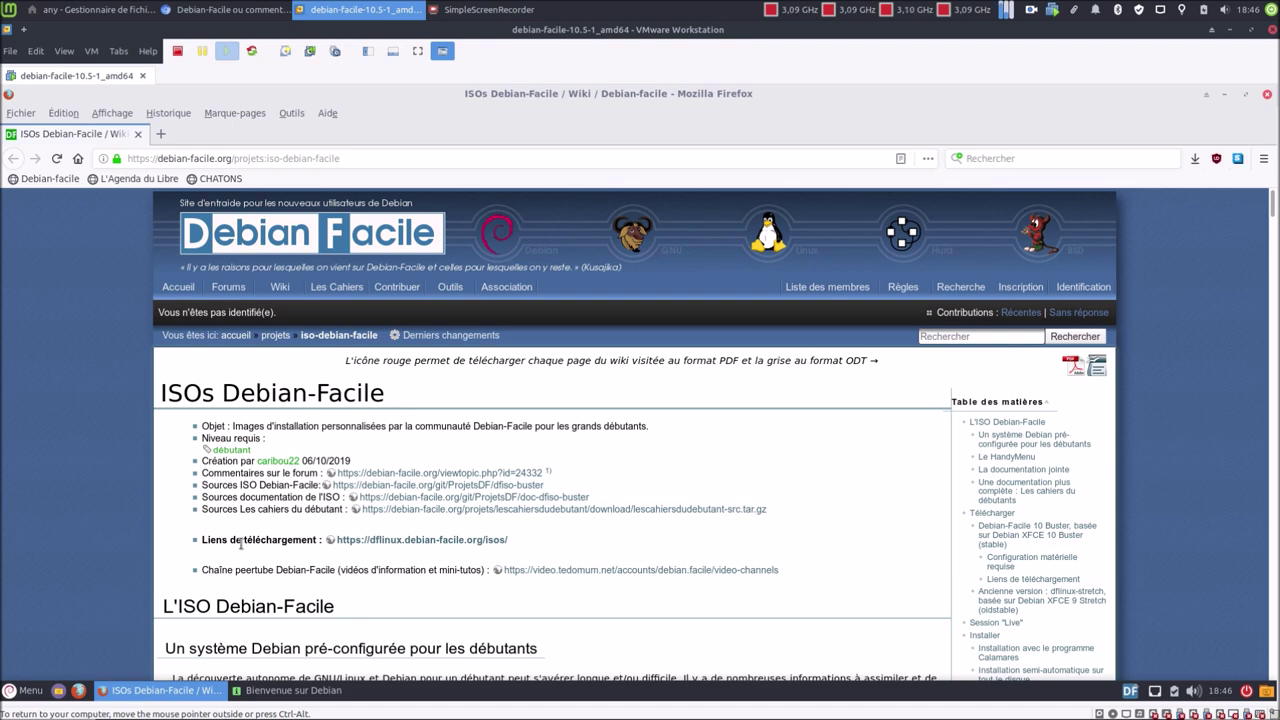
Follow the welcome window's 'sur le forum Debian-Facile' link to open the forum in a new tab and browse it
{"action": "scroll", "coordinate": [241, 544], "scroll_direction": "down", "scroll_amount": 5}
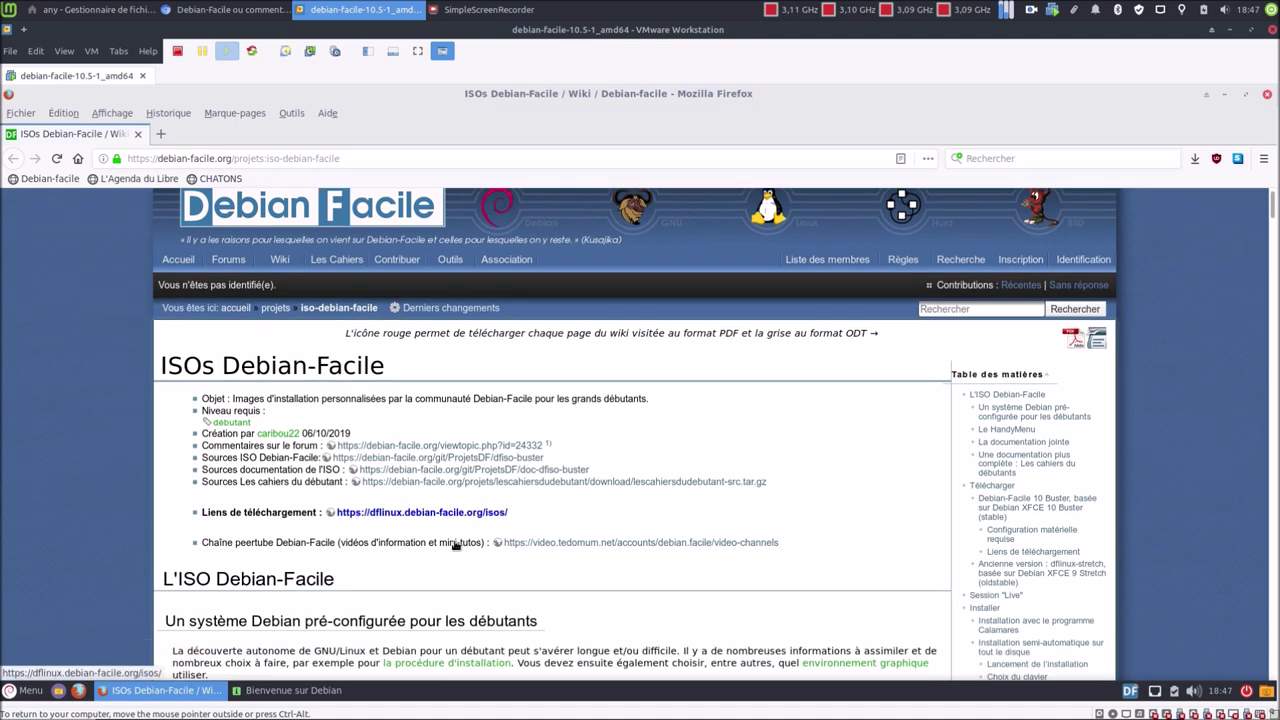
{"action": "scroll", "coordinate": [455, 545], "scroll_direction": "down", "scroll_amount": 10}
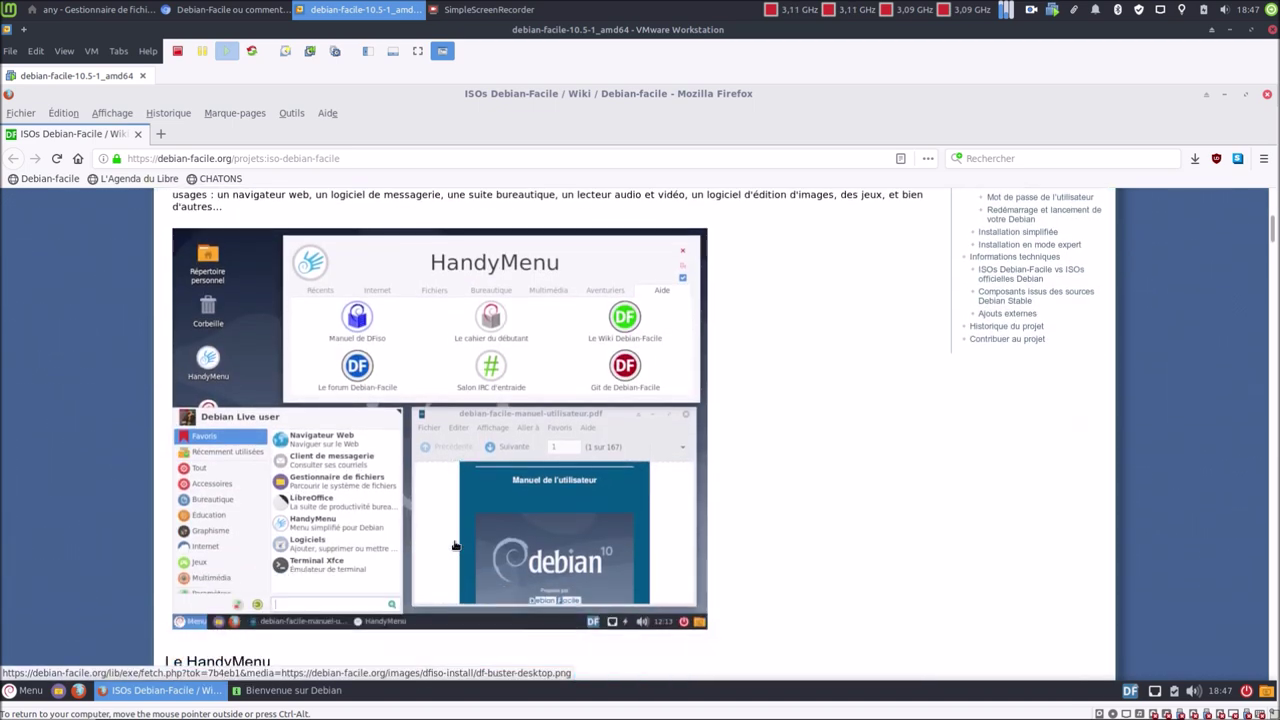
{"action": "scroll", "coordinate": [455, 545], "scroll_direction": "down", "scroll_amount": 3}
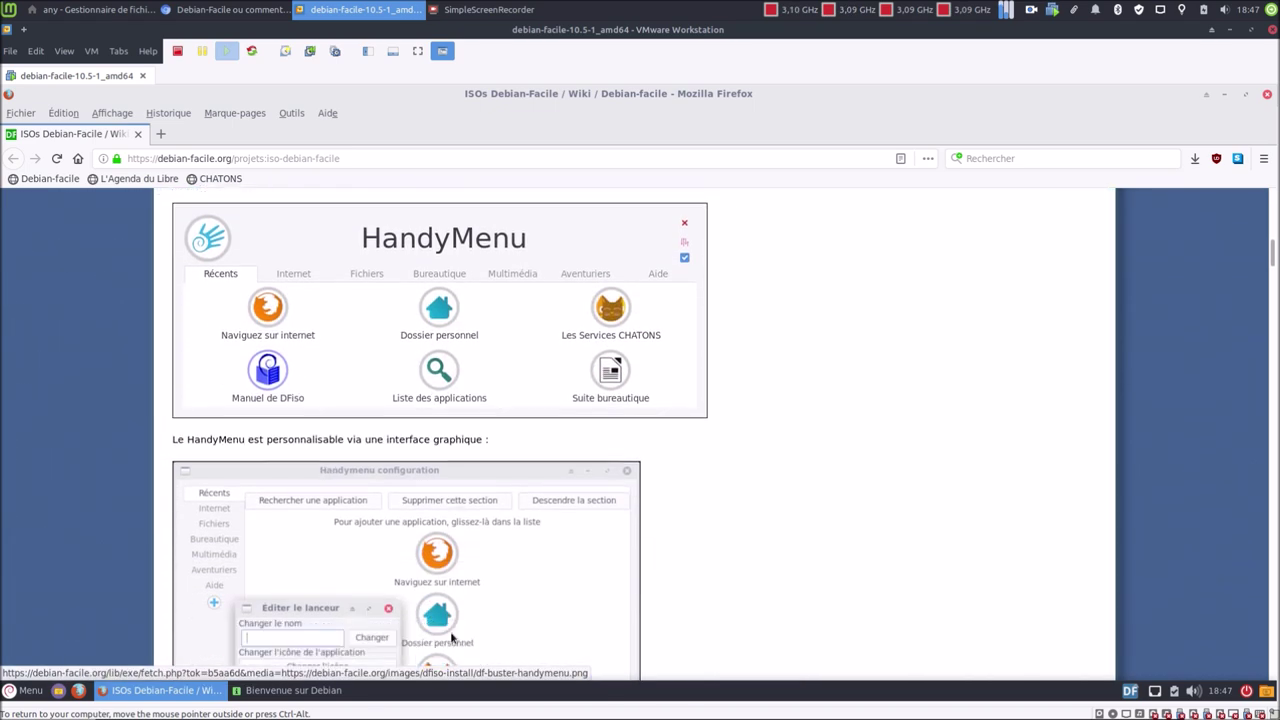
{"action": "left_click", "coordinate": [335, 690]}
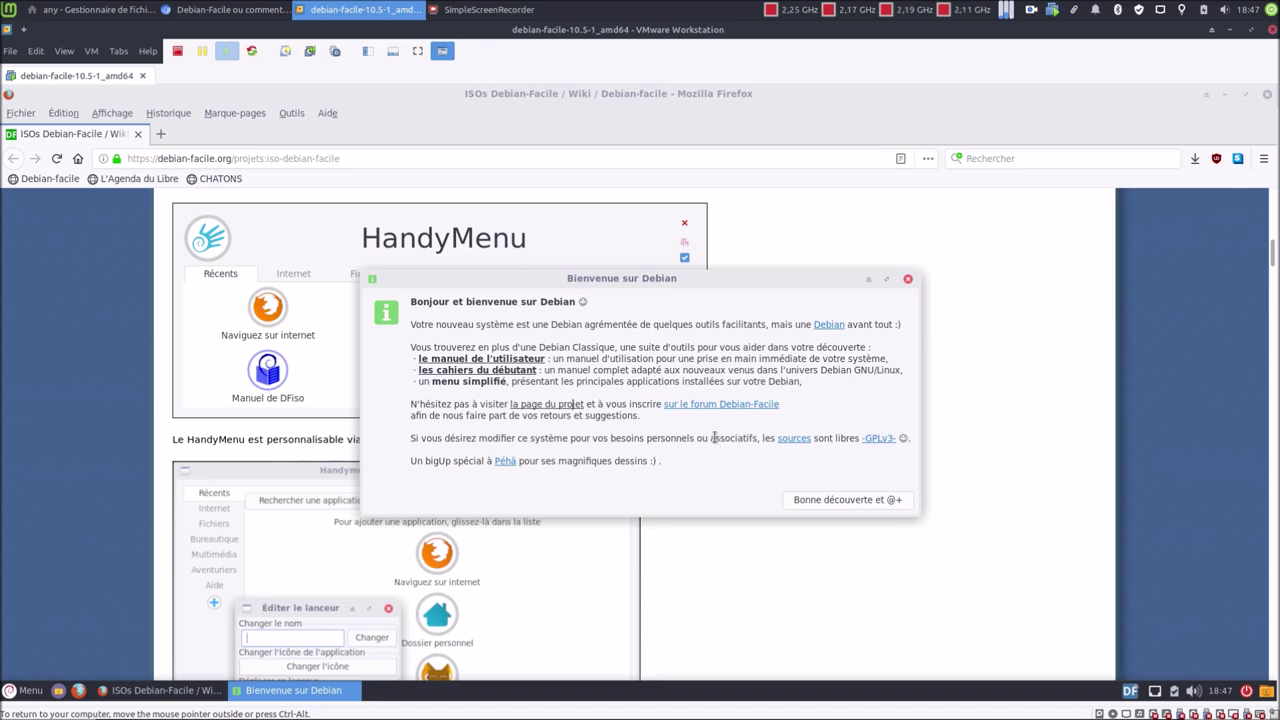
{"action": "left_click", "coordinate": [721, 405]}
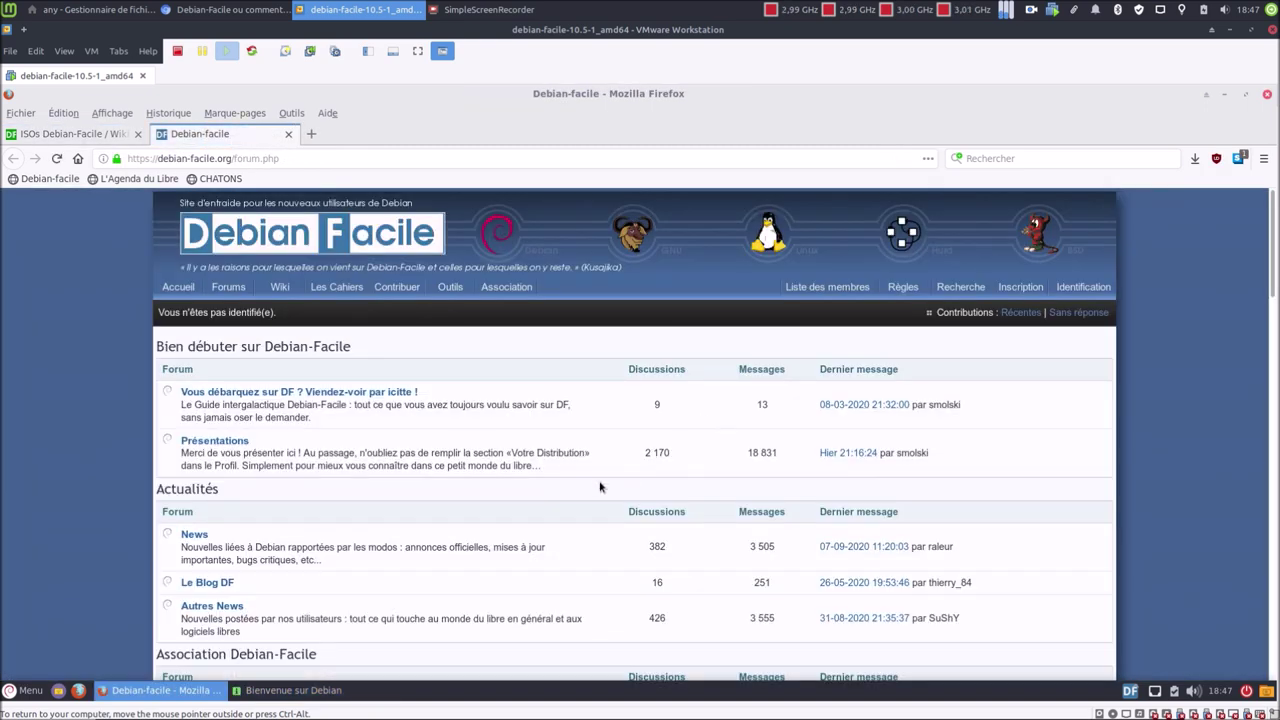
{"action": "scroll", "coordinate": [597, 487], "scroll_direction": "down", "scroll_amount": 10}
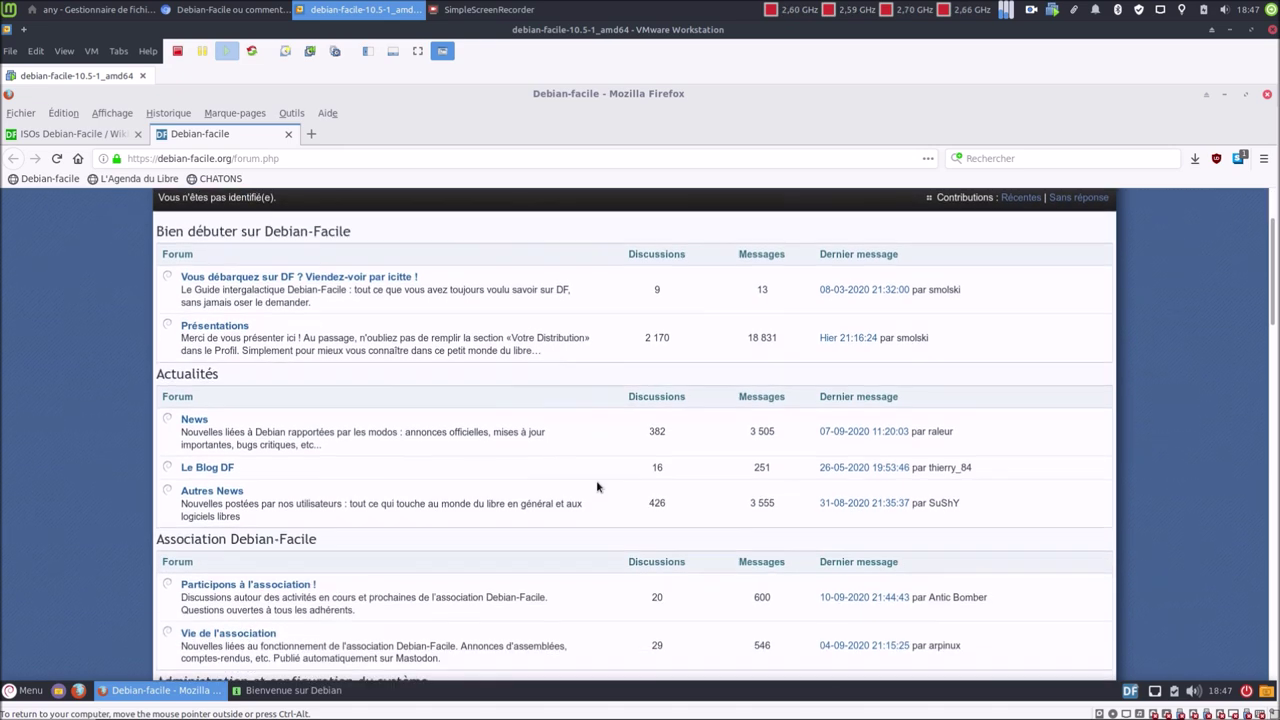
{"action": "scroll", "coordinate": [597, 487], "scroll_direction": "up", "scroll_amount": 2}
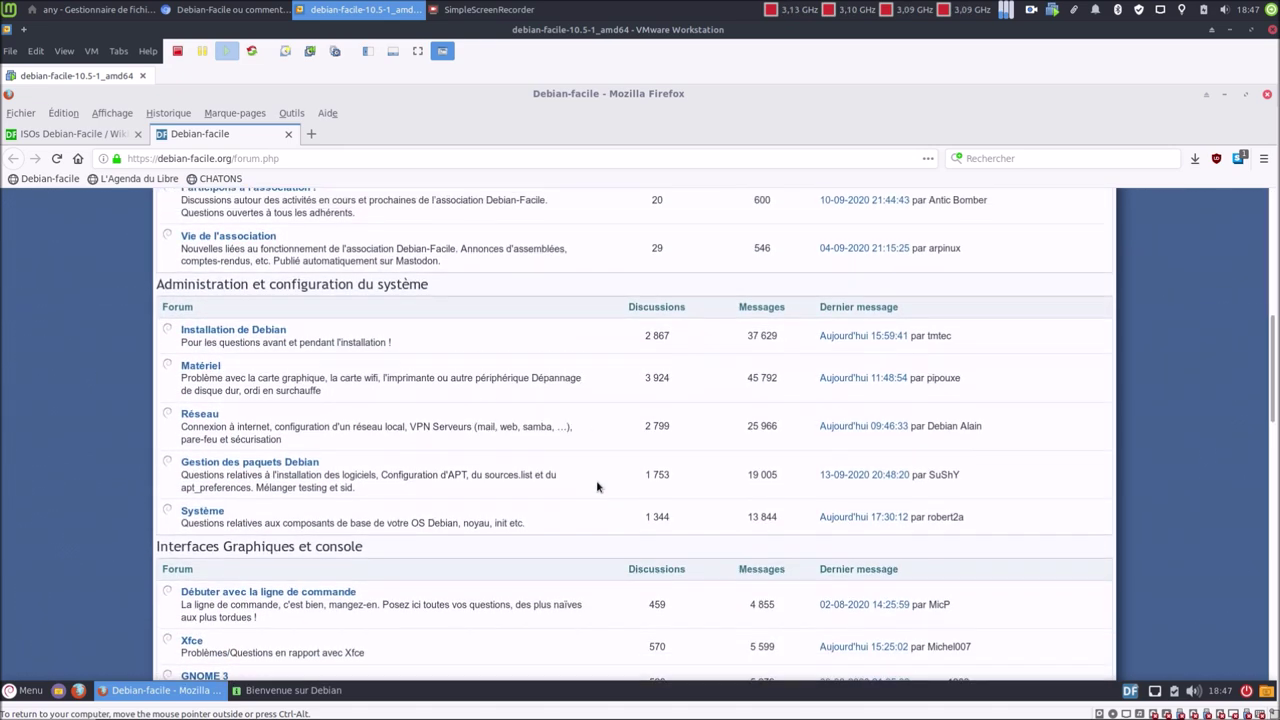
{"action": "scroll", "coordinate": [597, 487], "scroll_direction": "down", "scroll_amount": 10}
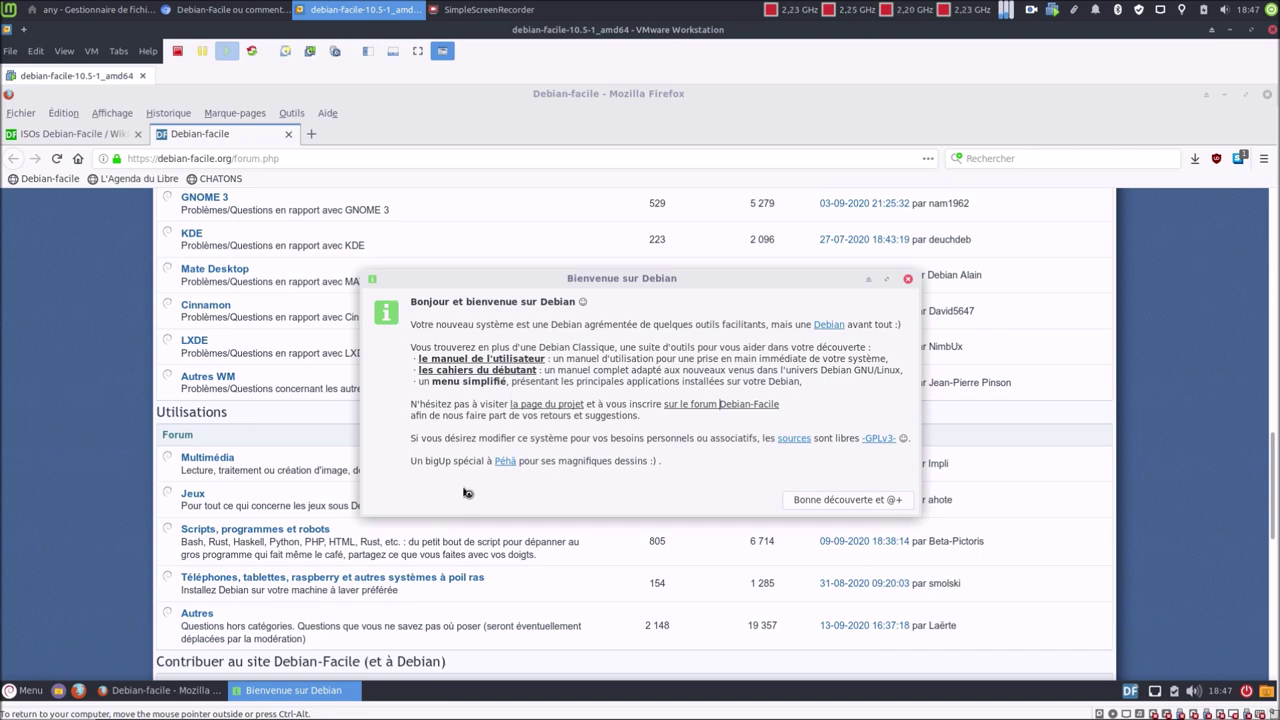
Open the dfiso-buster sources and the Péhä drawings site, then close Firefox with its four tabs
{"action": "left_click", "coordinate": [794, 439]}
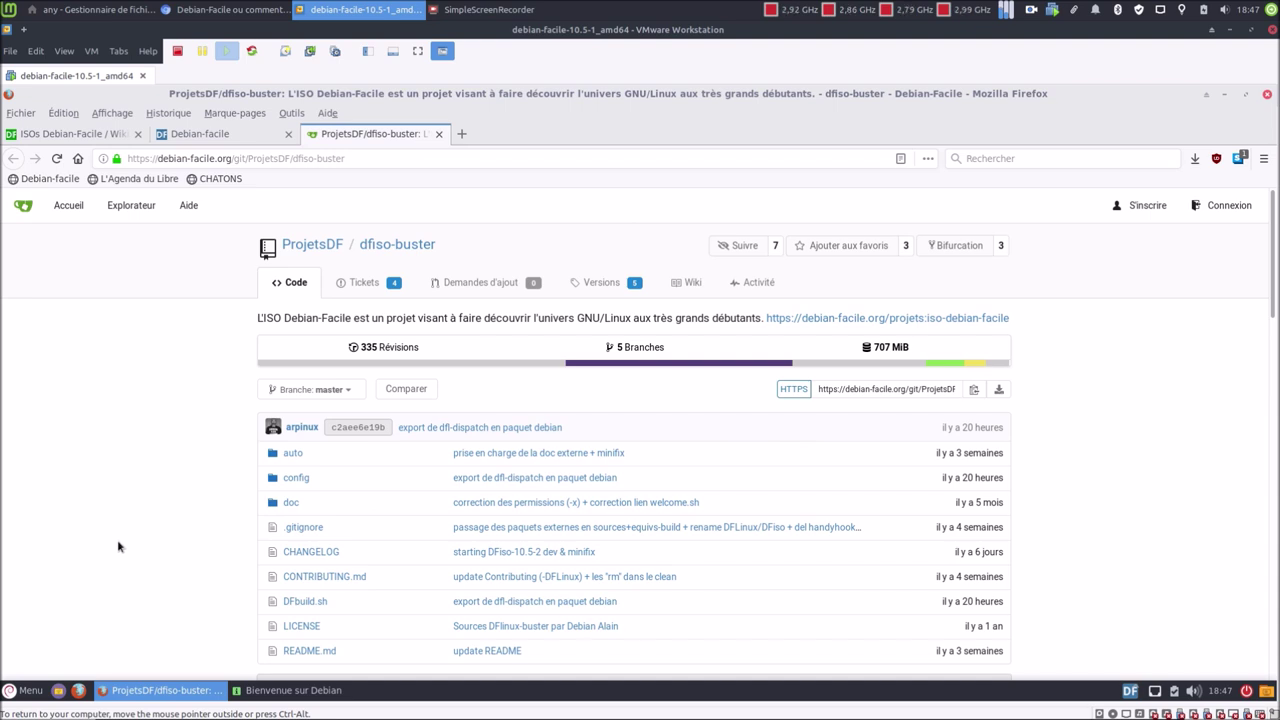
{"action": "left_click", "coordinate": [277, 690]}
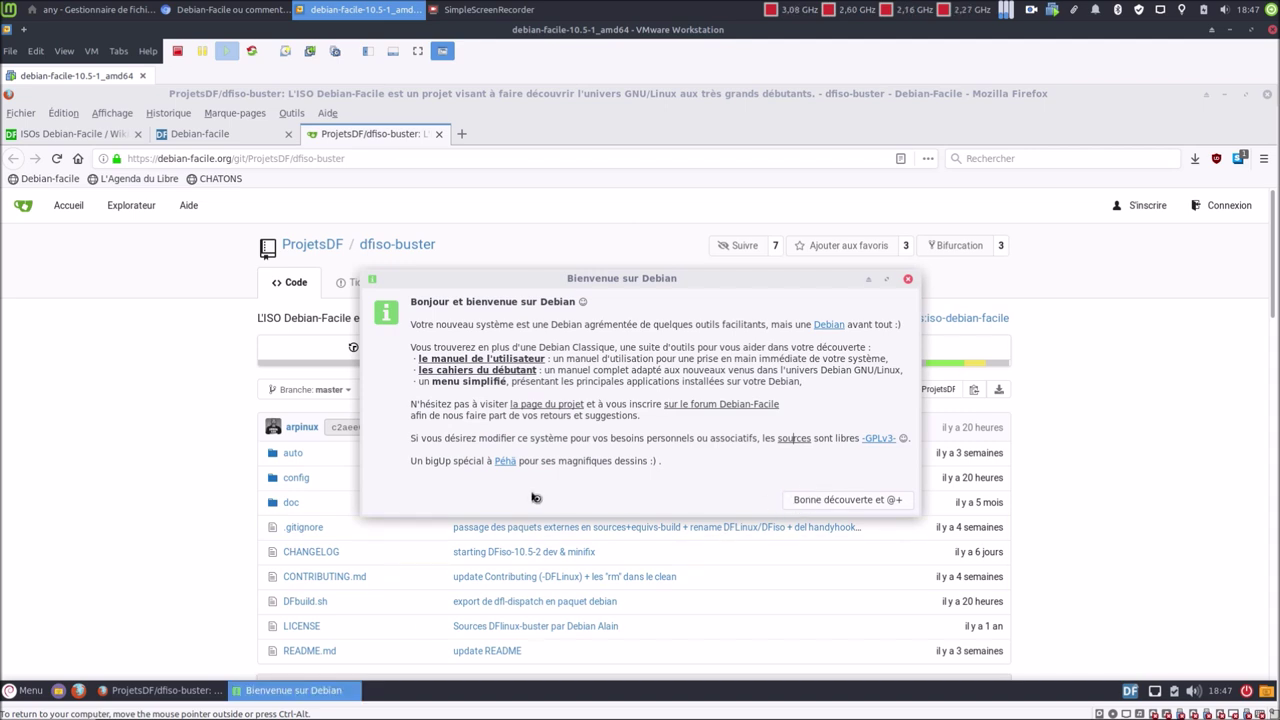
{"action": "left_click", "coordinate": [505, 462]}
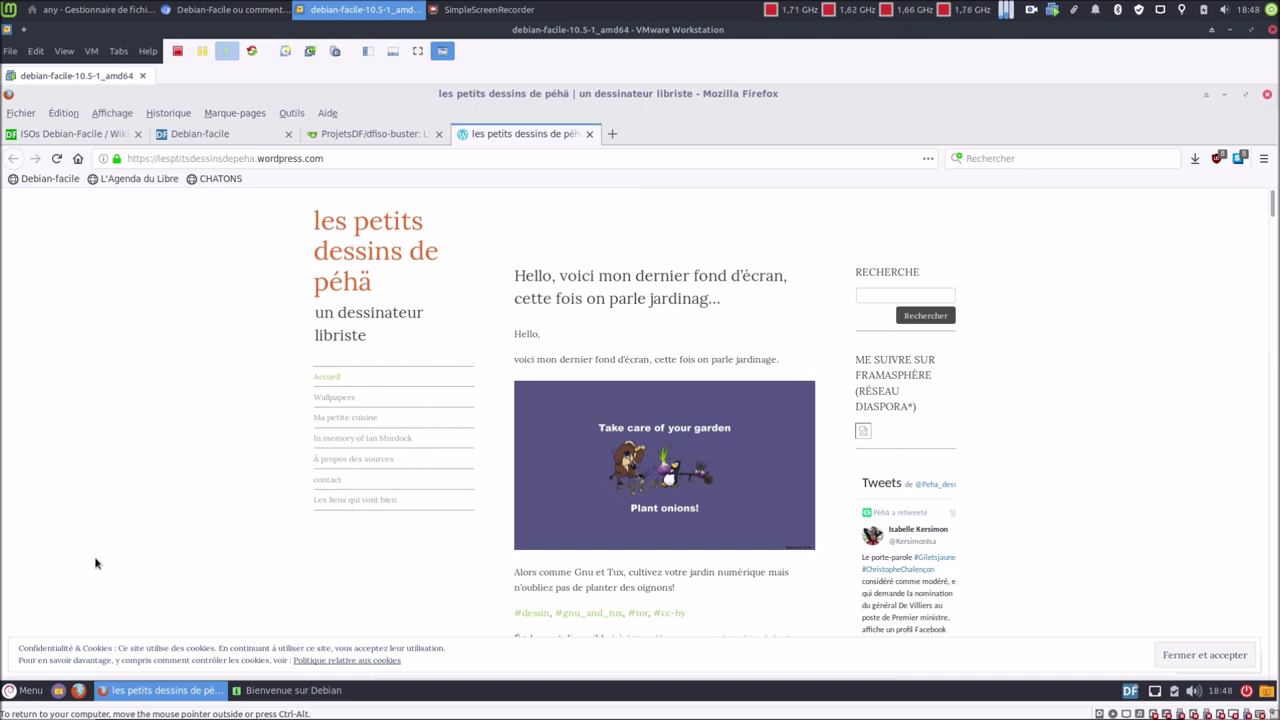
{"action": "left_click", "coordinate": [1267, 93]}
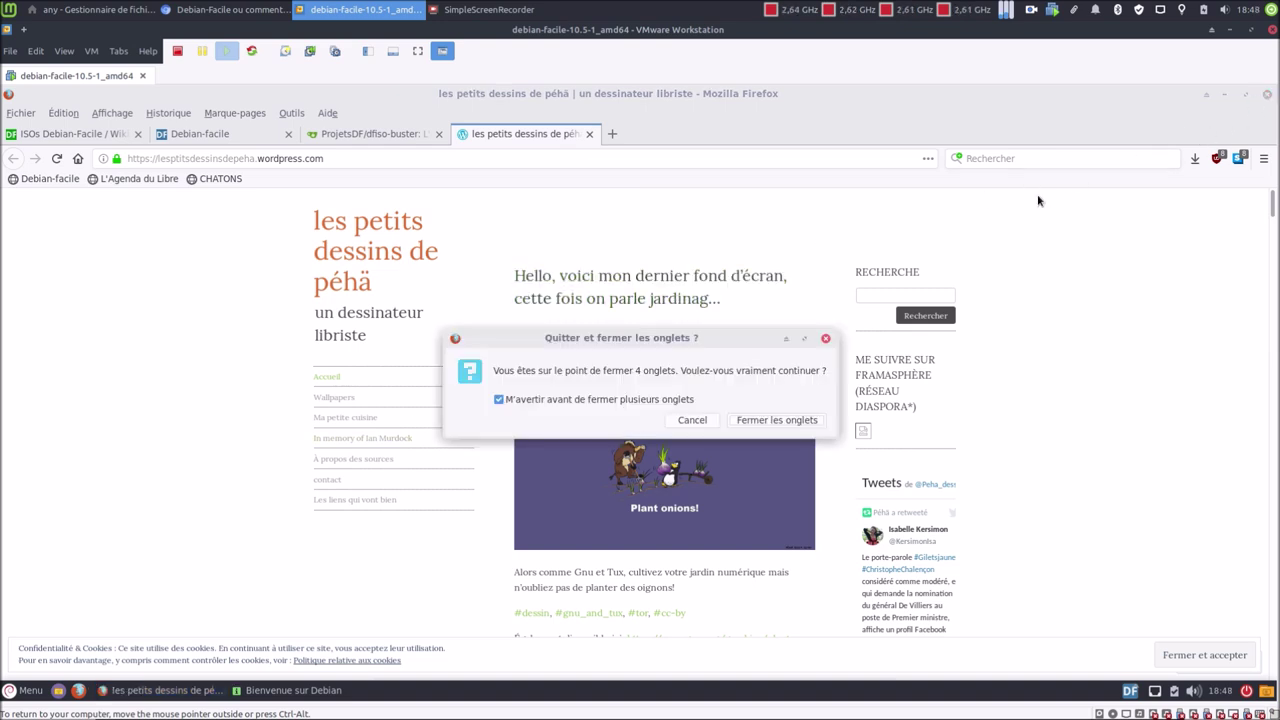
{"action": "left_click", "coordinate": [778, 419]}
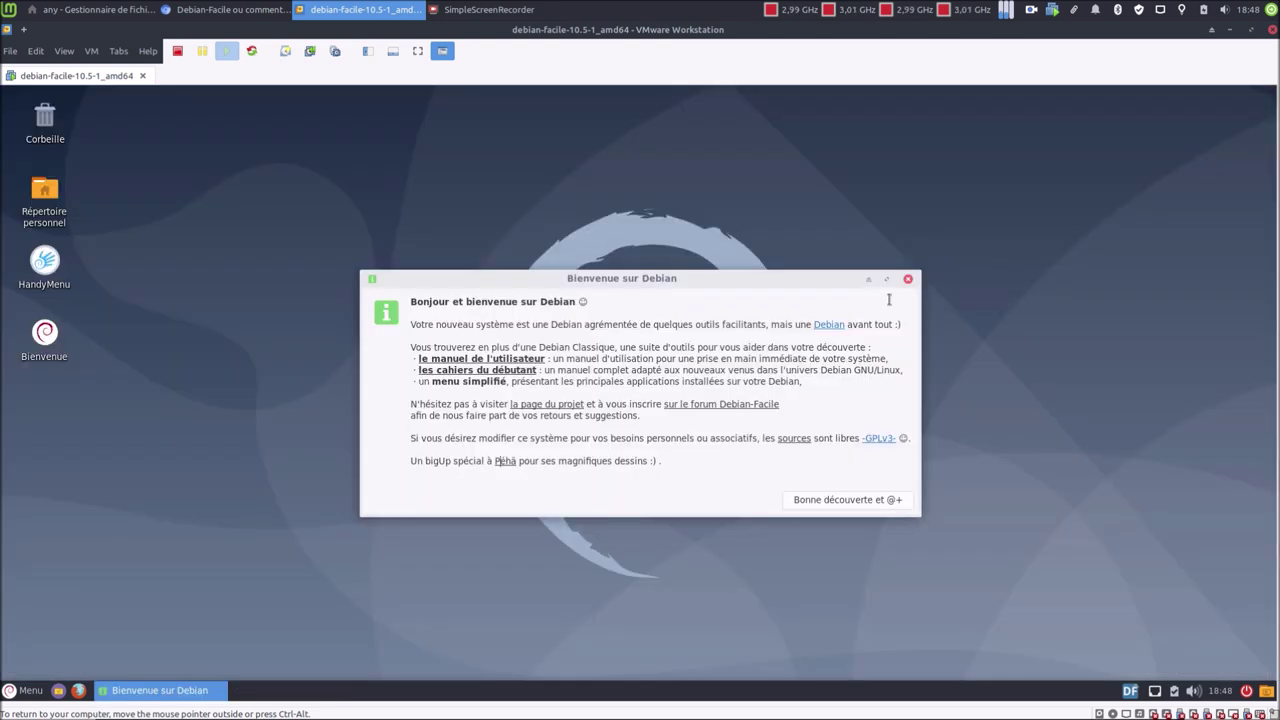
{"action": "left_click", "coordinate": [906, 279]}
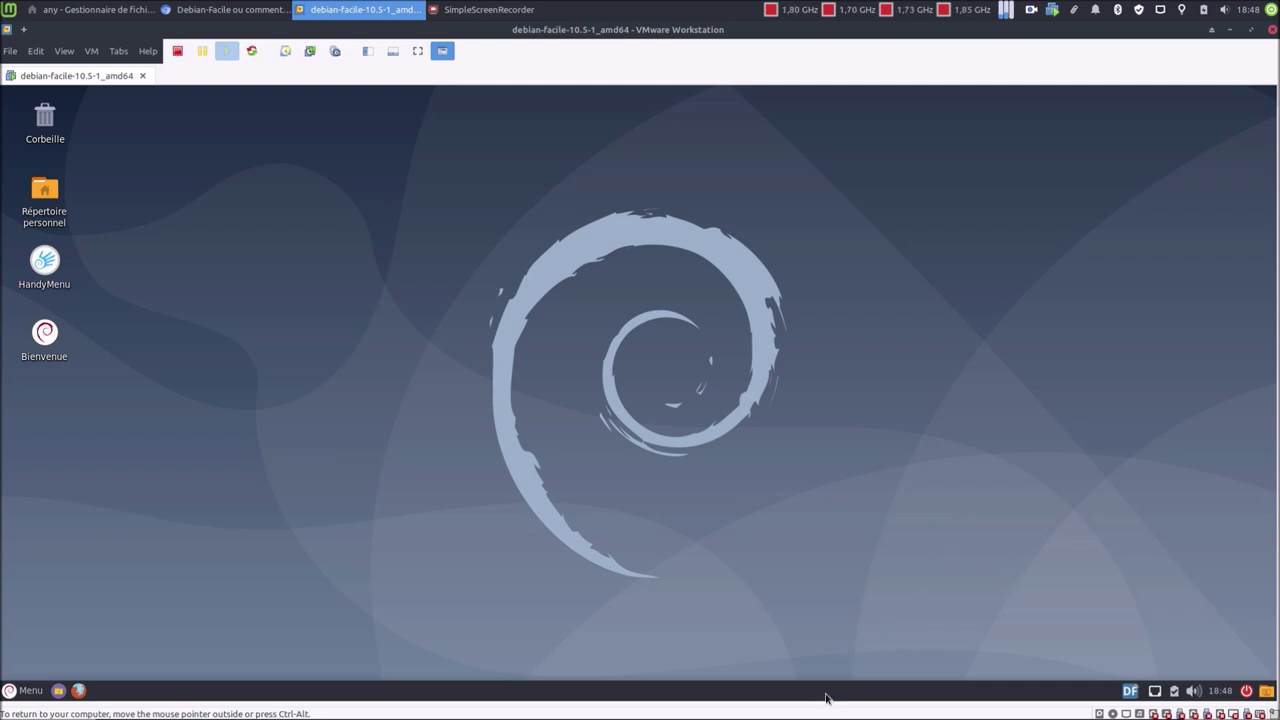
{"action": "left_click", "coordinate": [24, 692]}
{"action": "left_click", "coordinate": [24, 692]}
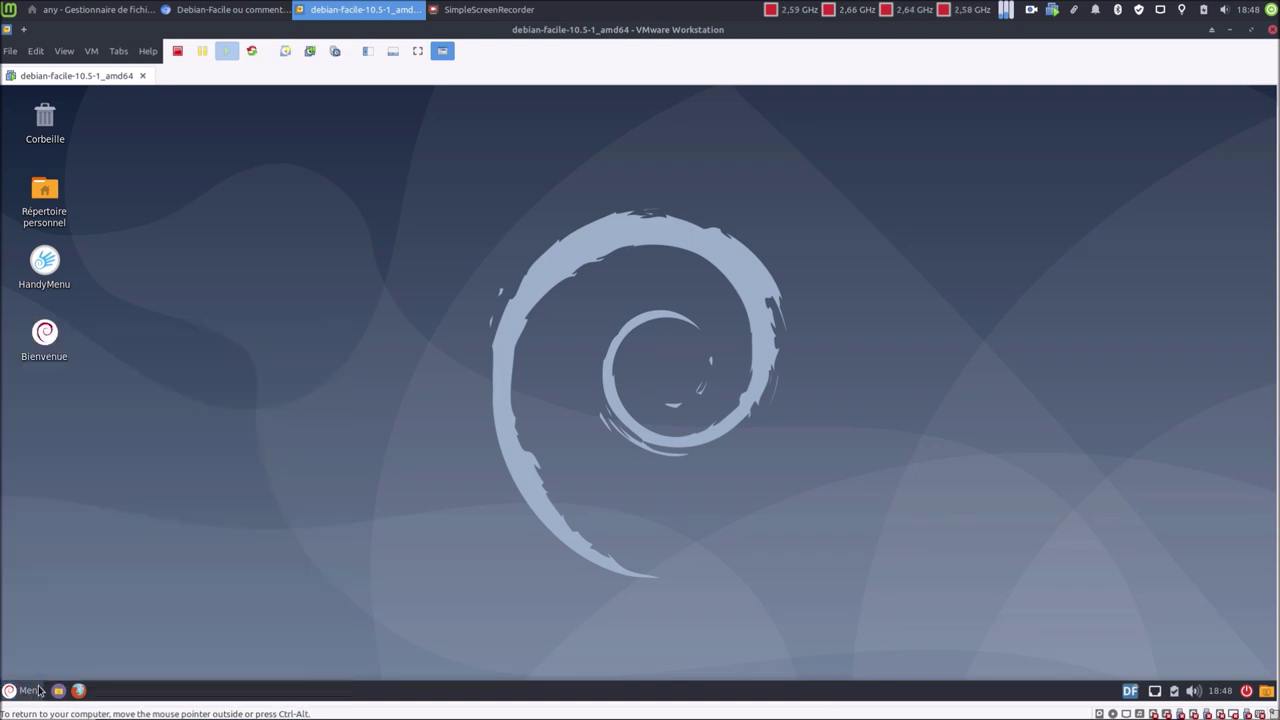
{"action": "left_click", "coordinate": [57, 692]}
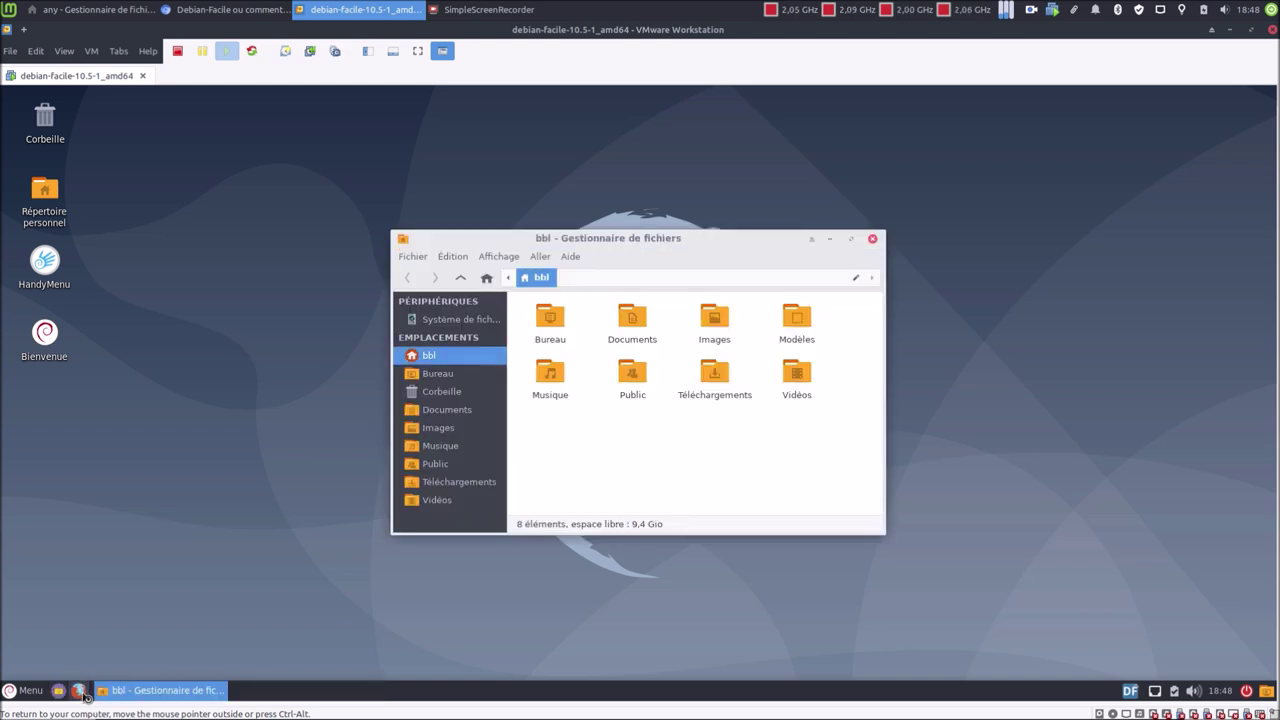
{"action": "left_click", "coordinate": [79, 691]}
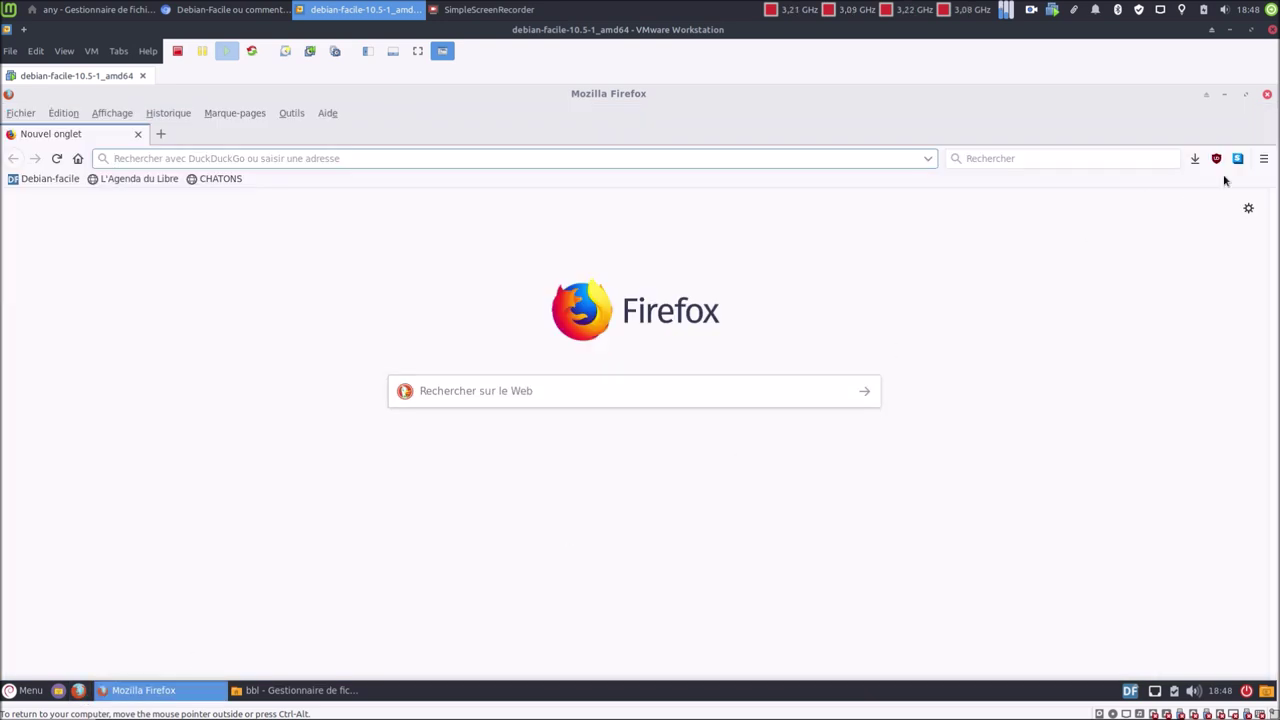
{"action": "left_click", "coordinate": [1266, 94]}
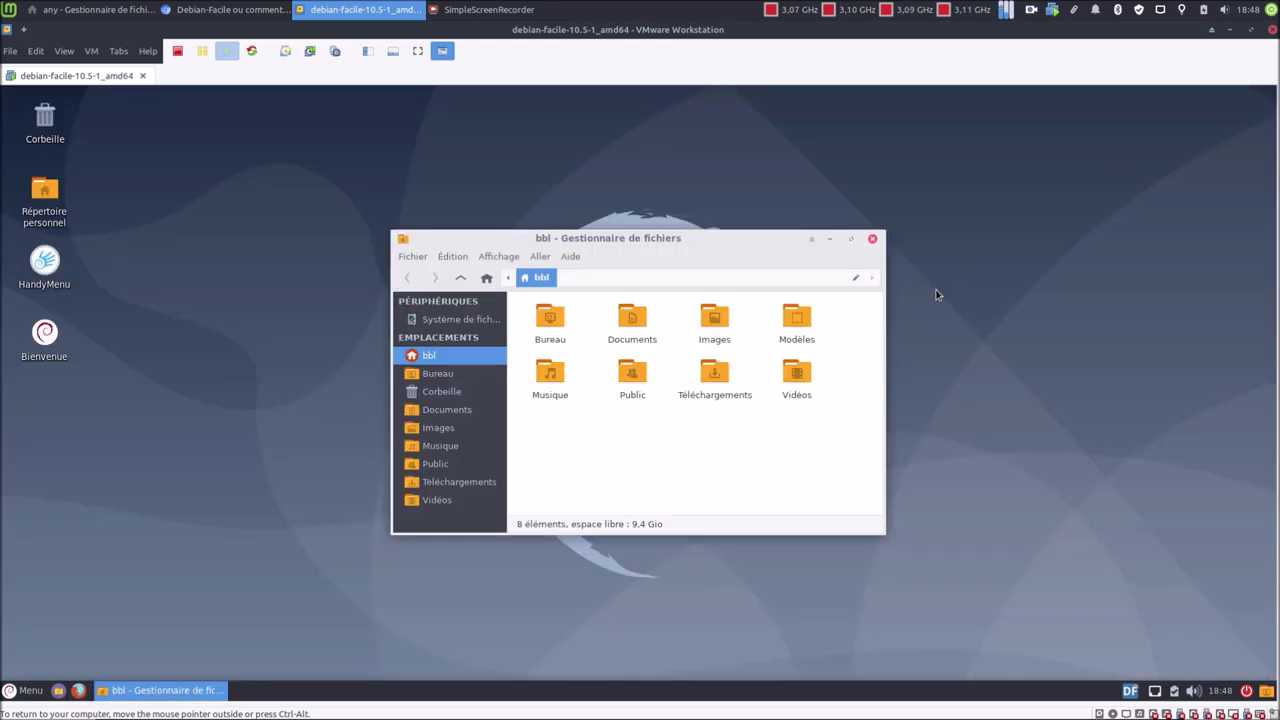
{"action": "left_click", "coordinate": [874, 241]}
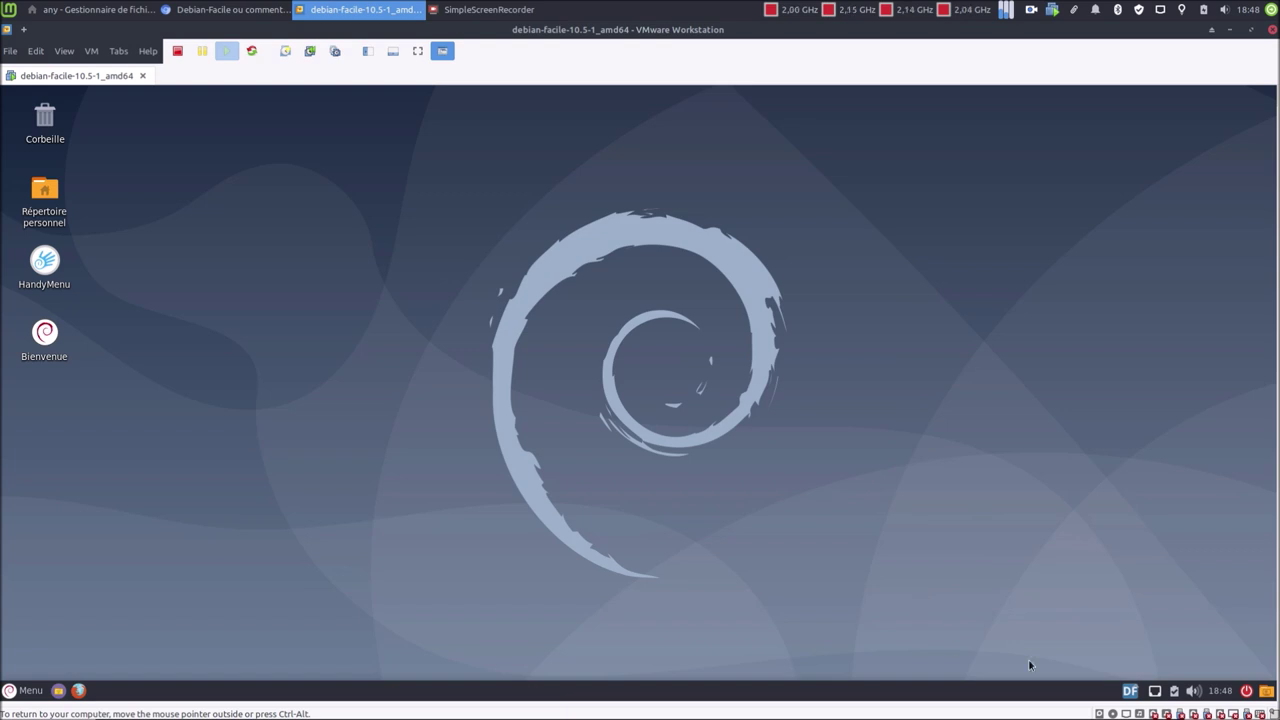
{"action": "left_click", "coordinate": [1131, 691]}
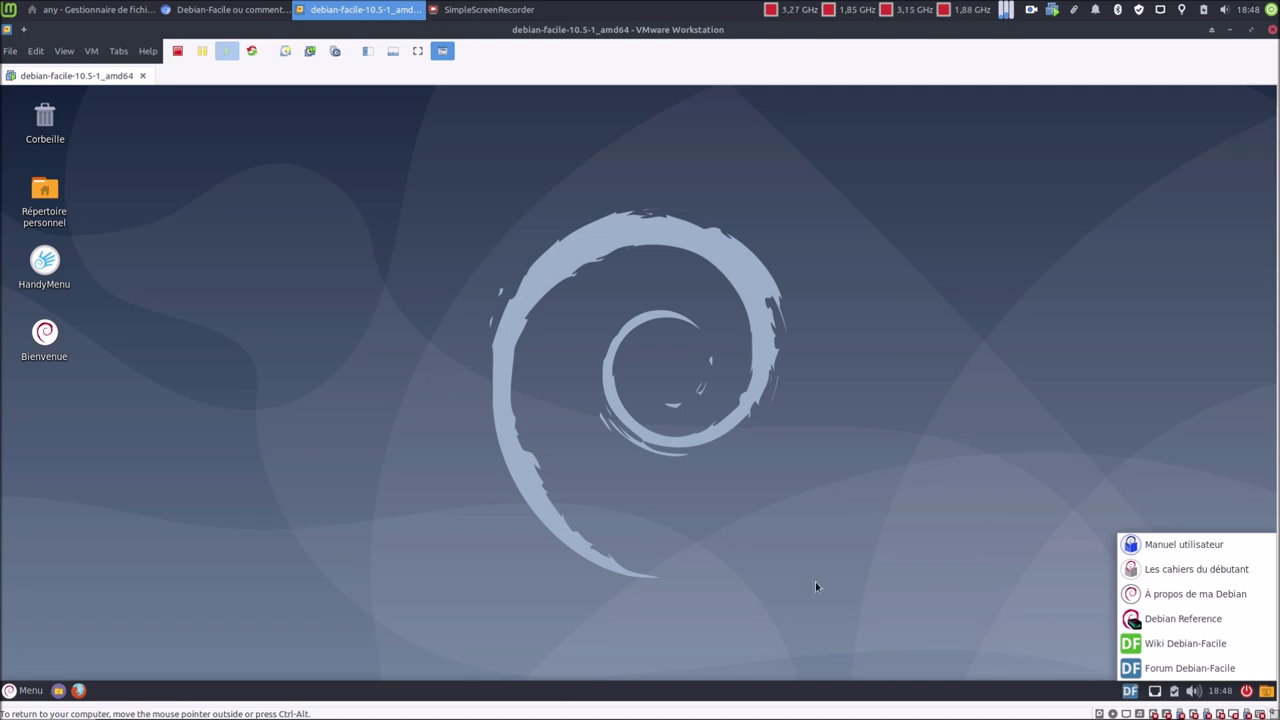
{"action": "left_click", "coordinate": [414, 476]}
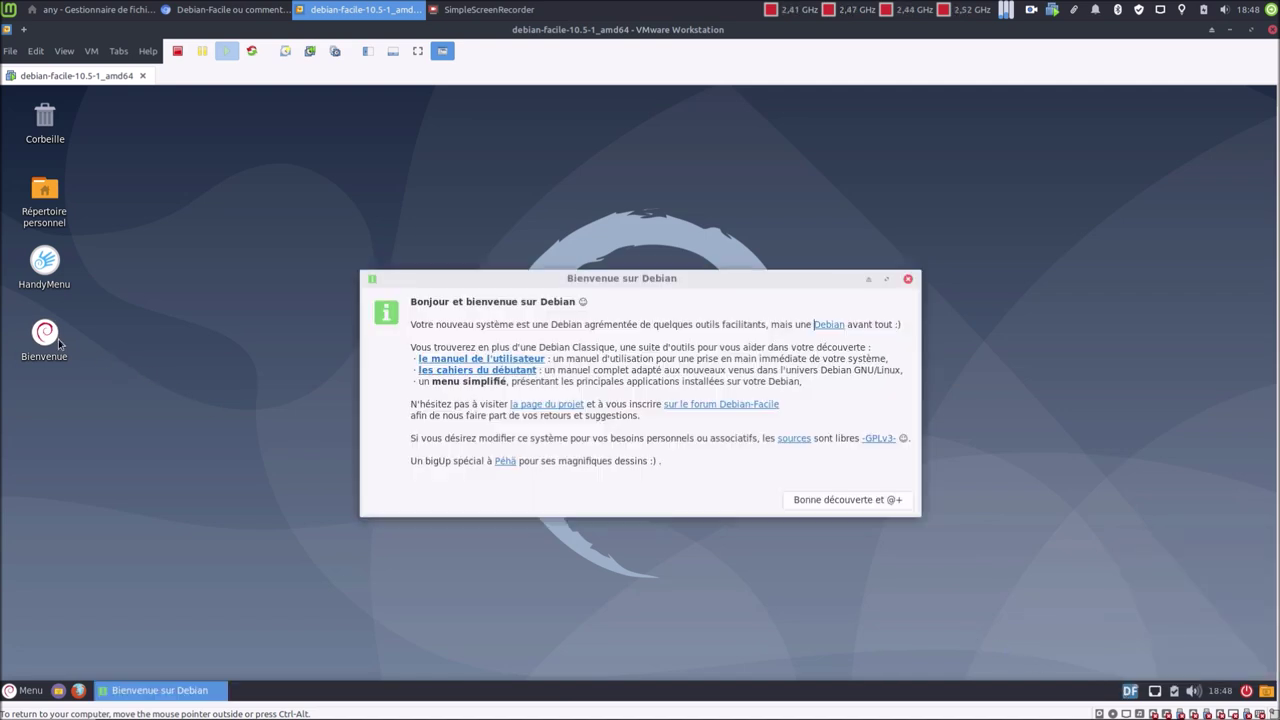
Open 'Manuel utilisateur' and 'Les cahiers du débutant' from the DF tray menu
{"action": "left_click", "coordinate": [1130, 690]}
{"action": "left_click", "coordinate": [1153, 544]}
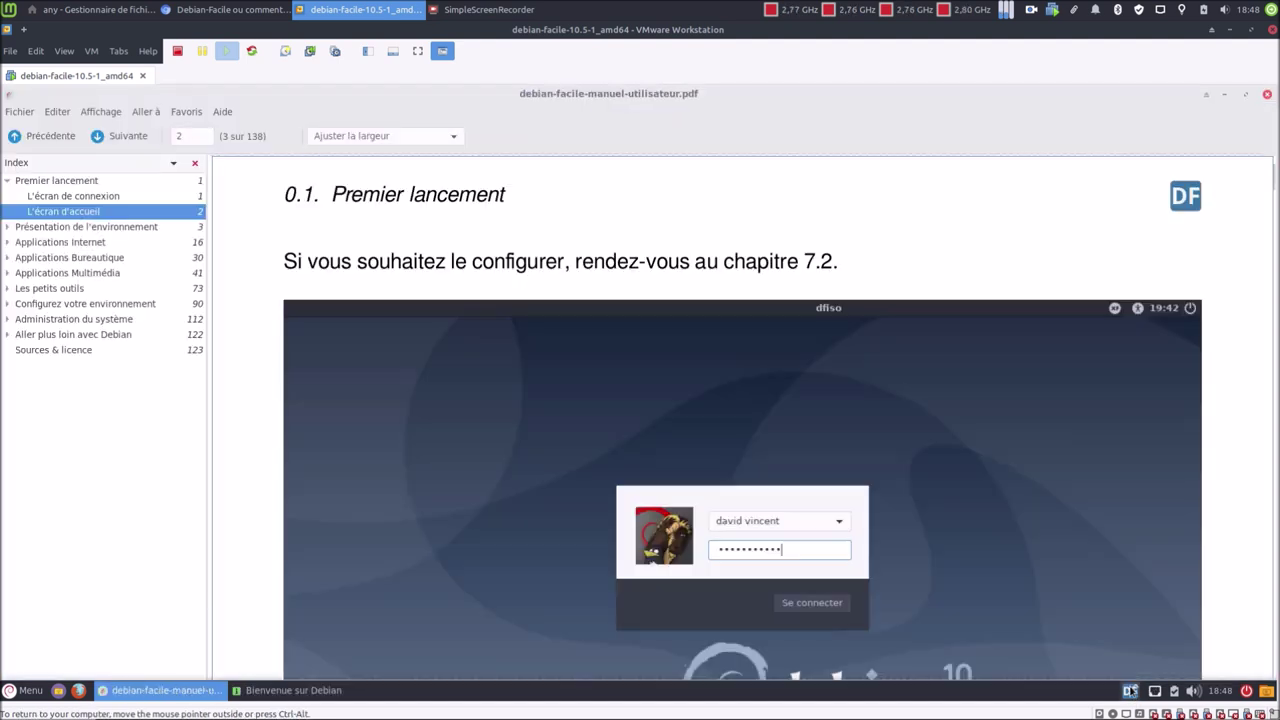
{"action": "left_click", "coordinate": [1130, 690]}
{"action": "left_click", "coordinate": [1163, 571]}
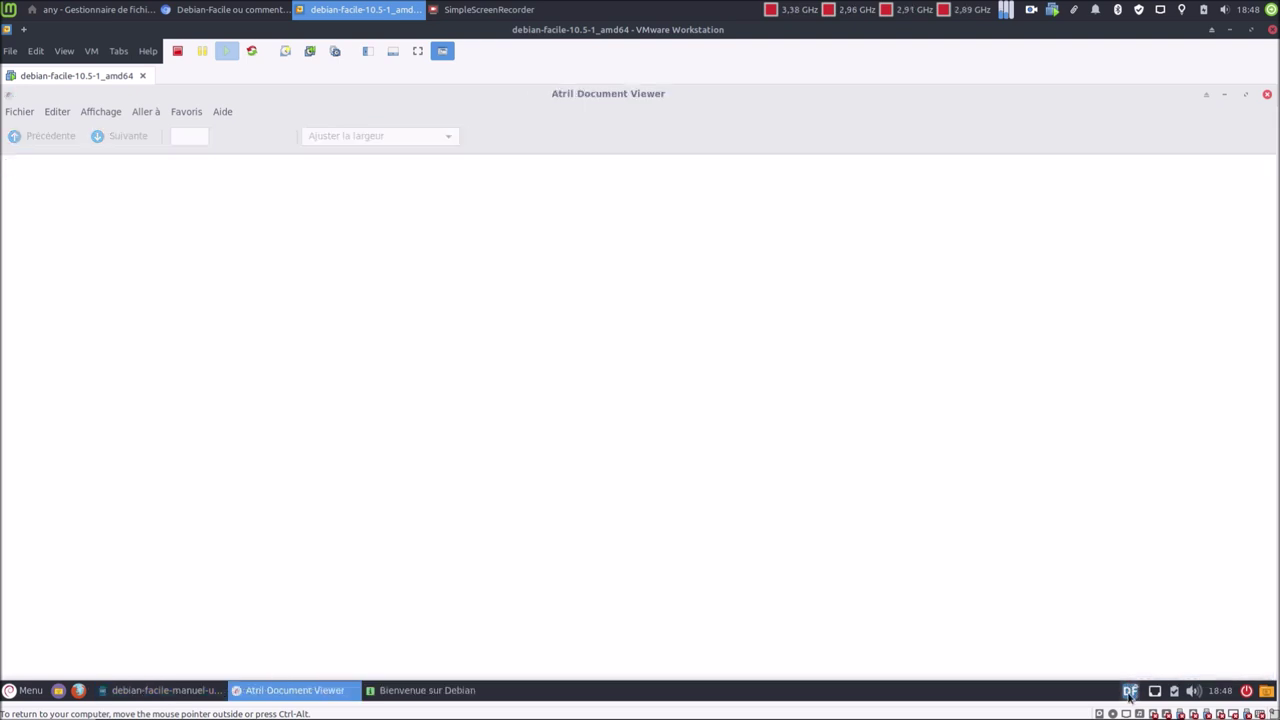
{"action": "left_click", "coordinate": [1130, 690]}
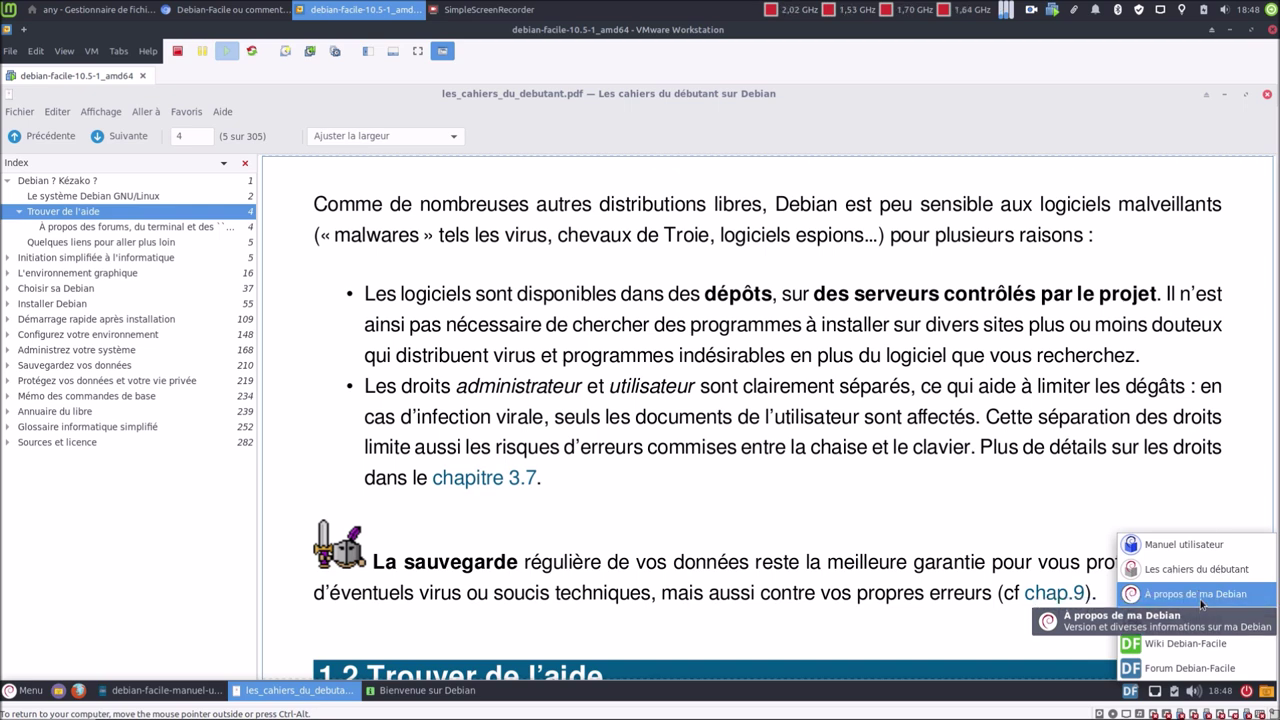
Show HardInfo's system summary, centre its window, then open Debian Reference from the DF menu
{"action": "left_click", "coordinate": [1200, 599]}
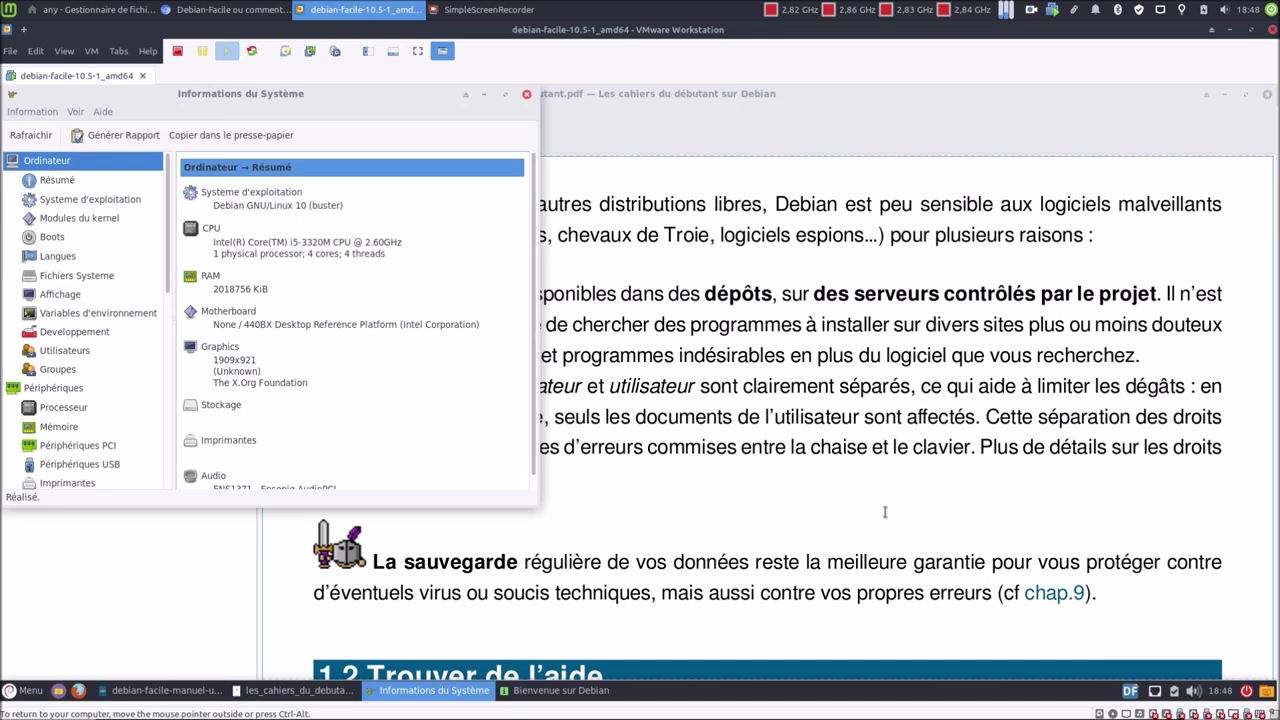
{"action": "left_click", "coordinate": [115, 112]}
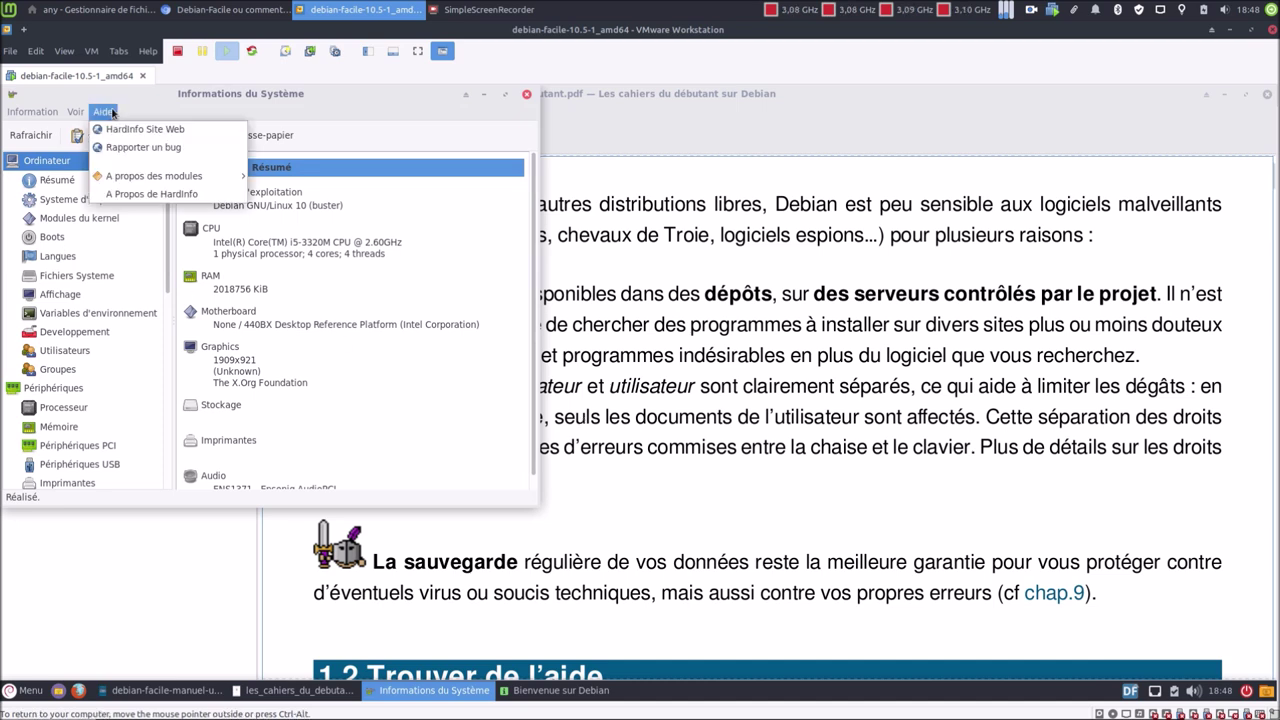
{"action": "left_click", "coordinate": [365, 112]}
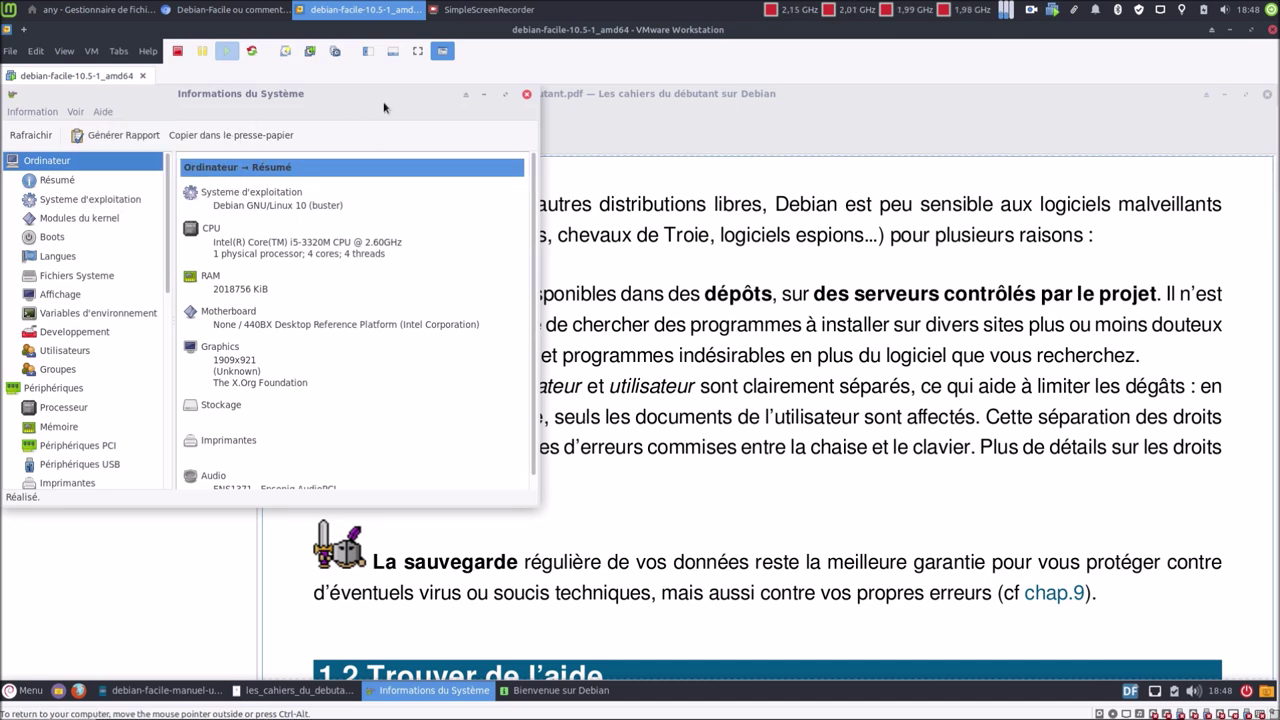
{"action": "left_click_drag", "start_coordinate": [394, 93], "coordinate": [745, 152]}
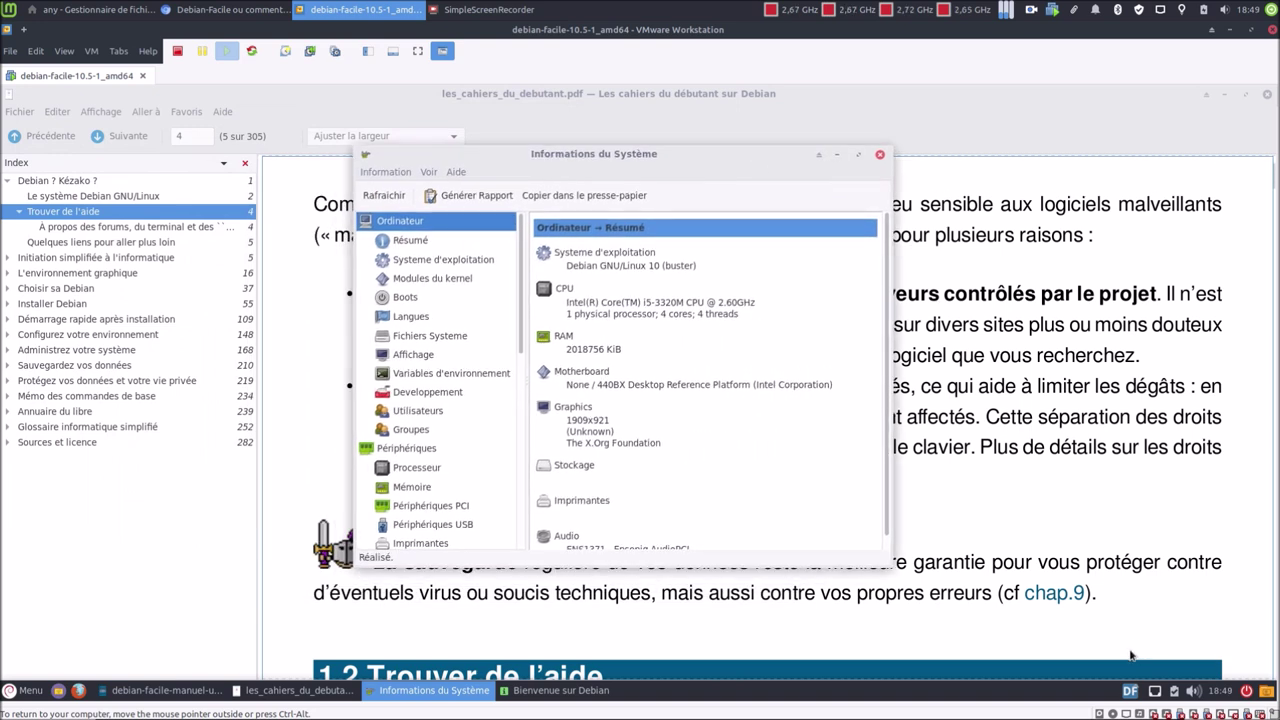
{"action": "left_click", "coordinate": [1131, 691]}
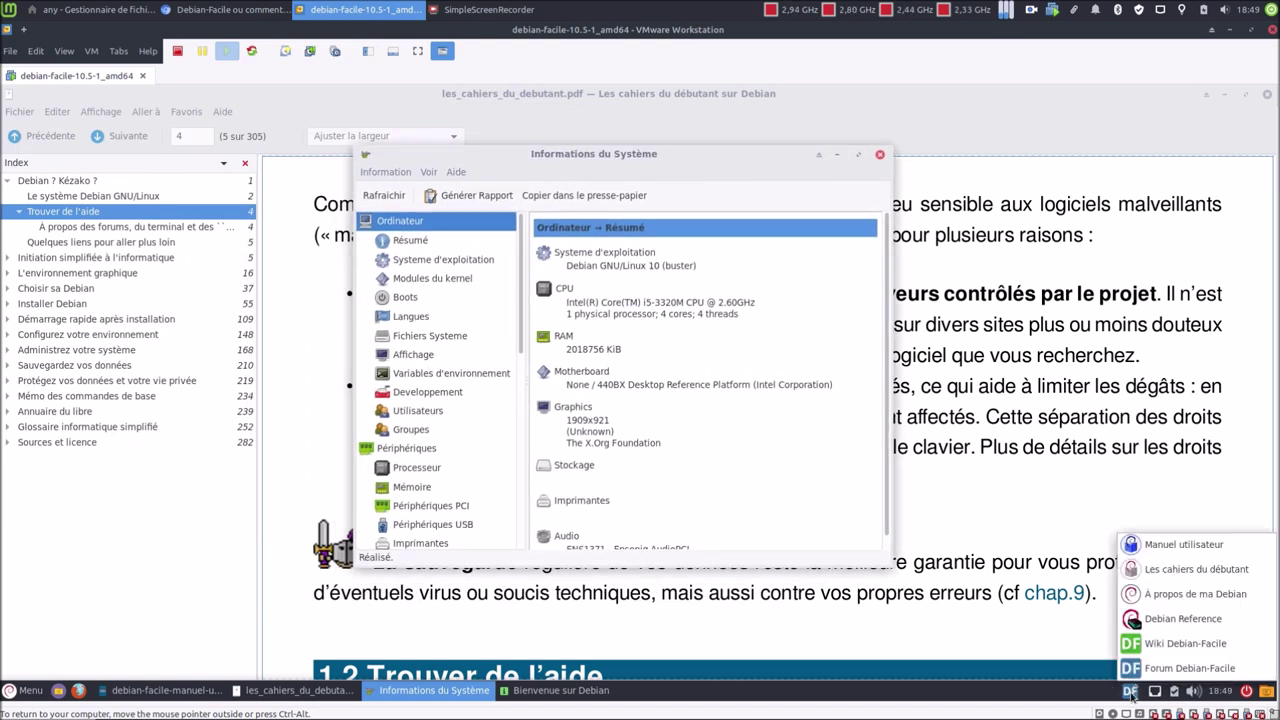
{"action": "left_click", "coordinate": [1185, 622]}
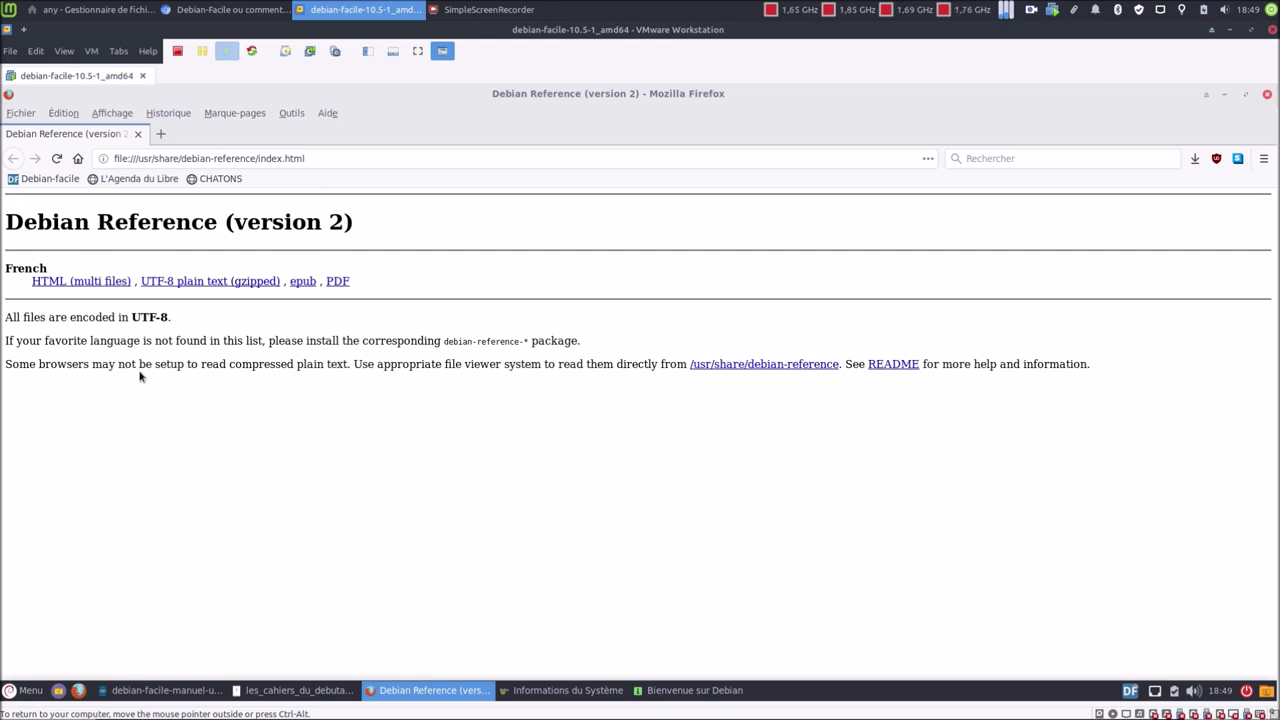
Open the multi-file HTML Debian Reference in a new tab and view the French page
{"action": "right_click", "coordinate": [70, 290]}
{"action": "left_click", "coordinate": [72, 290]}
{"action": "left_click", "coordinate": [222, 140]}
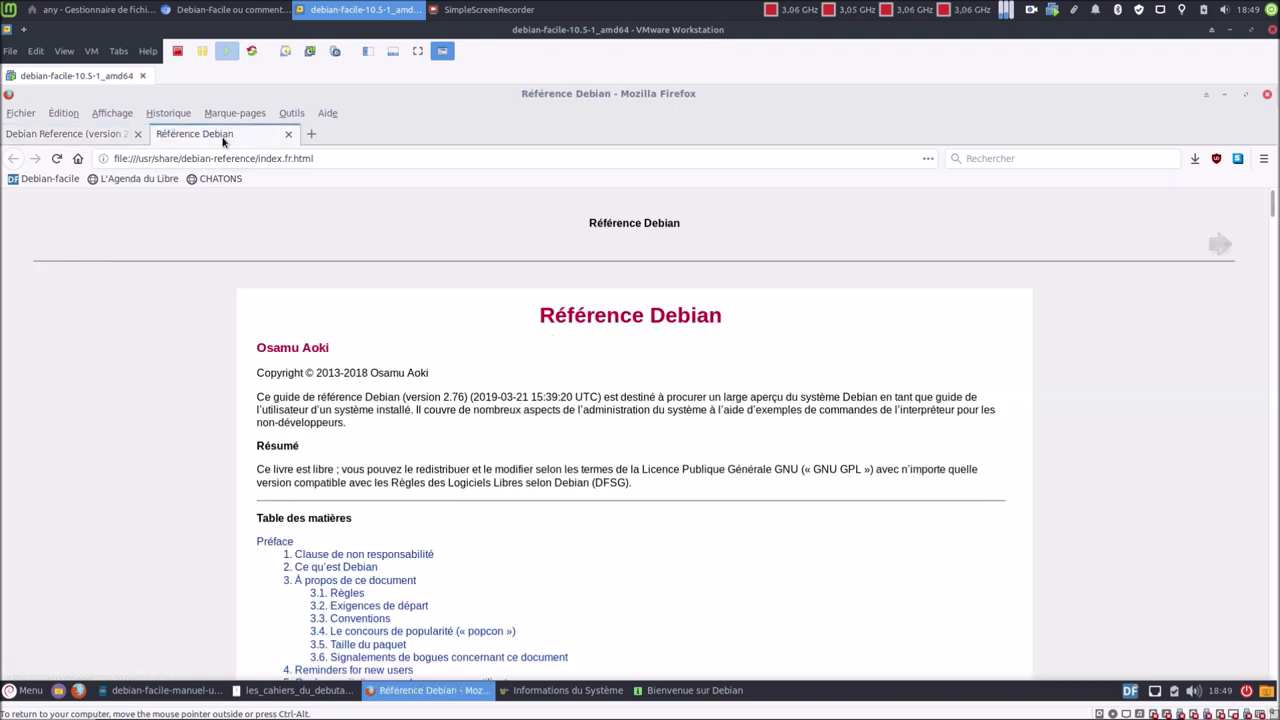
{"action": "left_click", "coordinate": [100, 133]}
Open the epub version in the maximized e-book reader at section 3.6 on bug reports
{"action": "right_click", "coordinate": [304, 283]}
{"action": "left_click", "coordinate": [320, 292]}
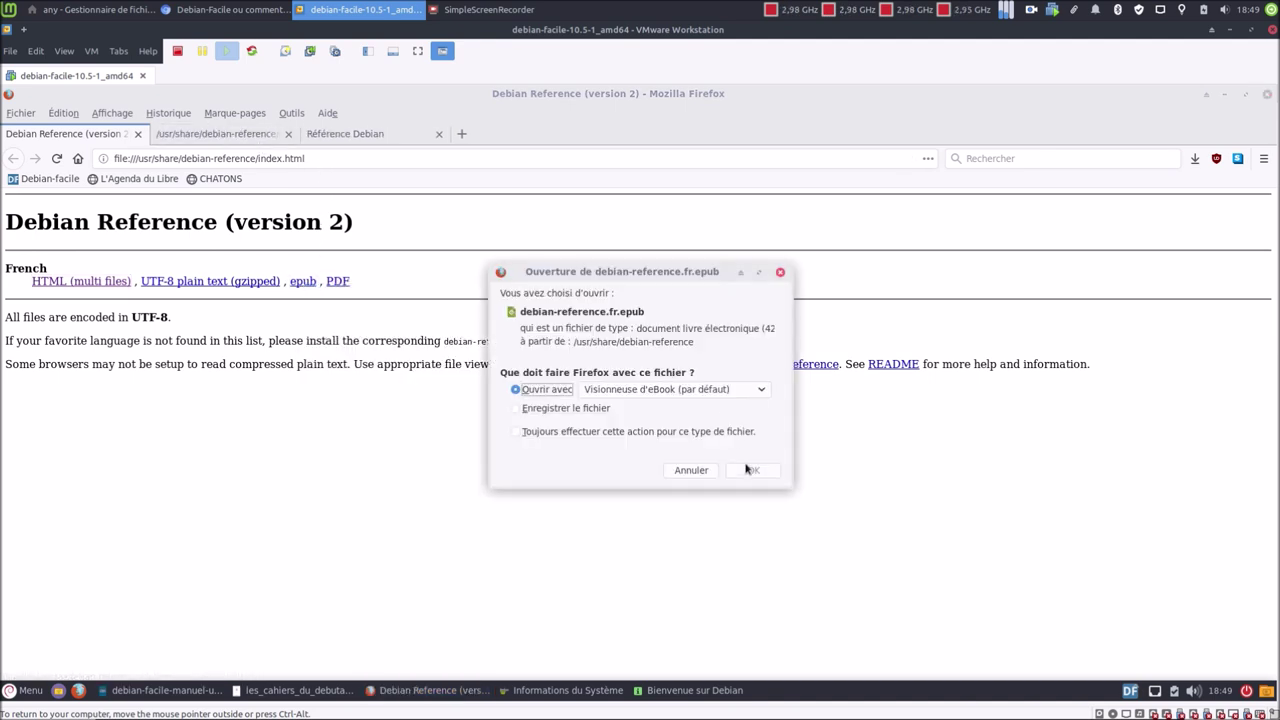
{"action": "left_click", "coordinate": [752, 472]}
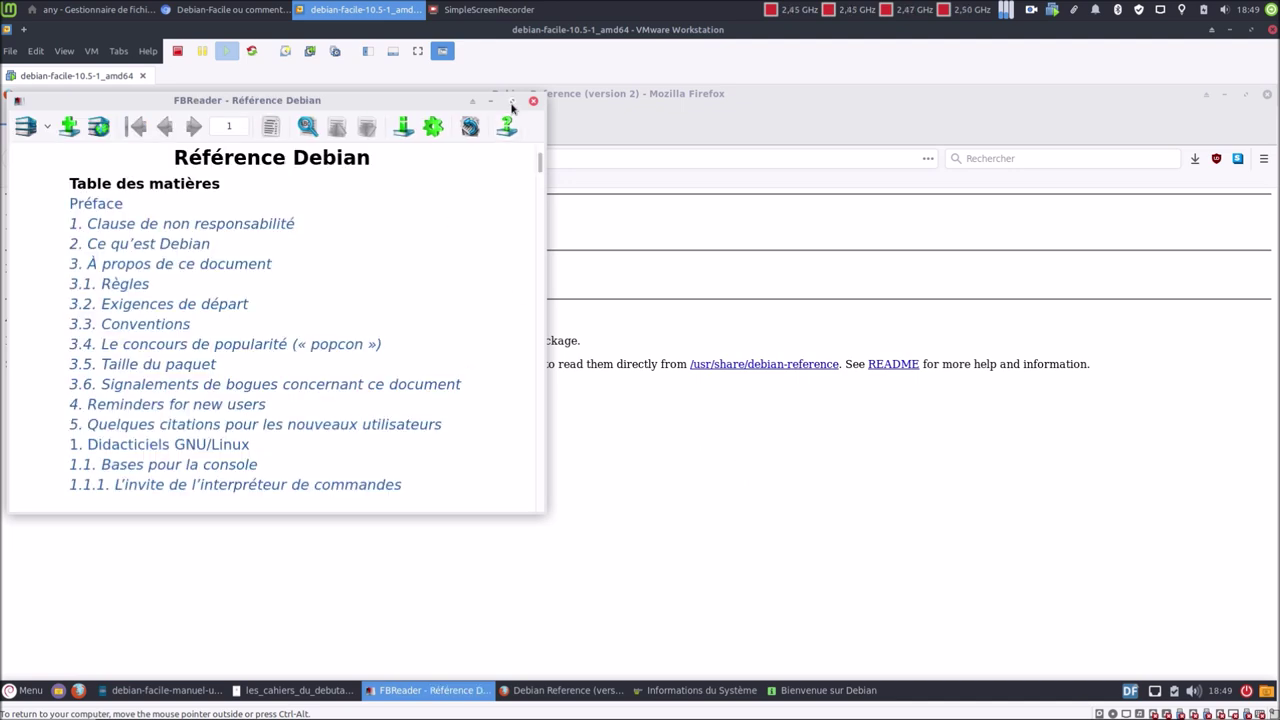
{"action": "left_click", "coordinate": [511, 101]}
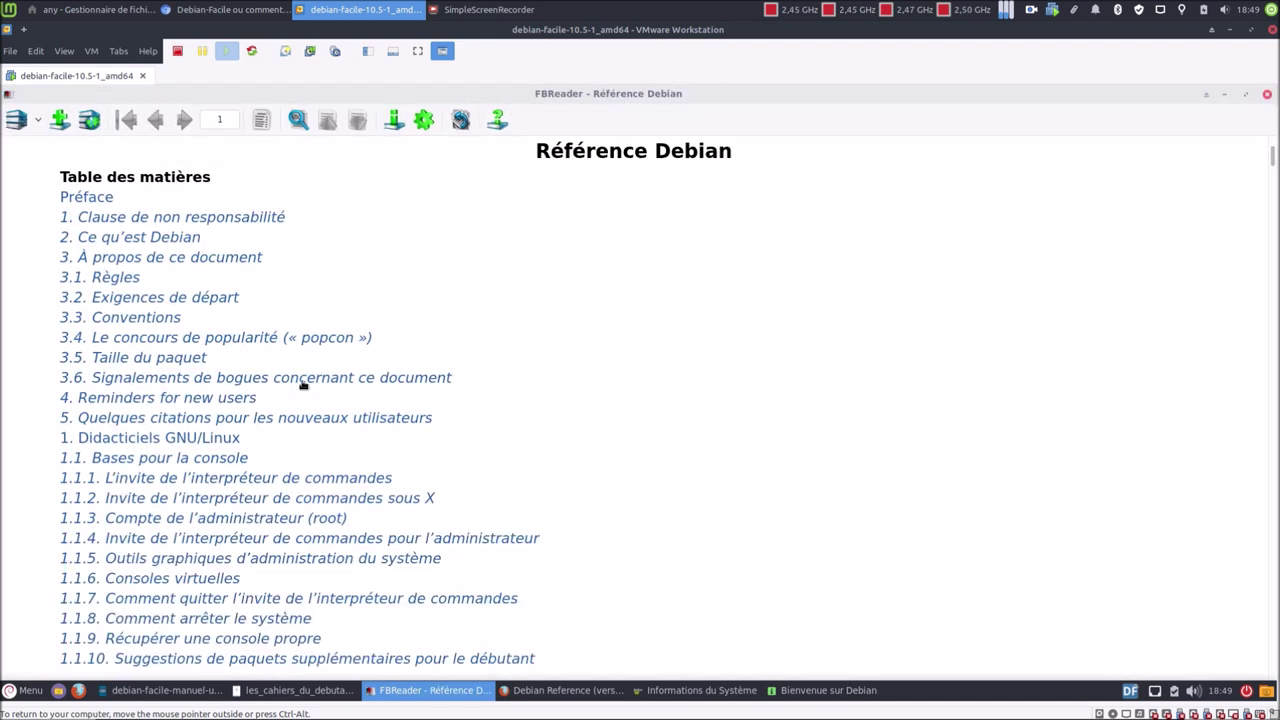
{"action": "left_click", "coordinate": [166, 380]}
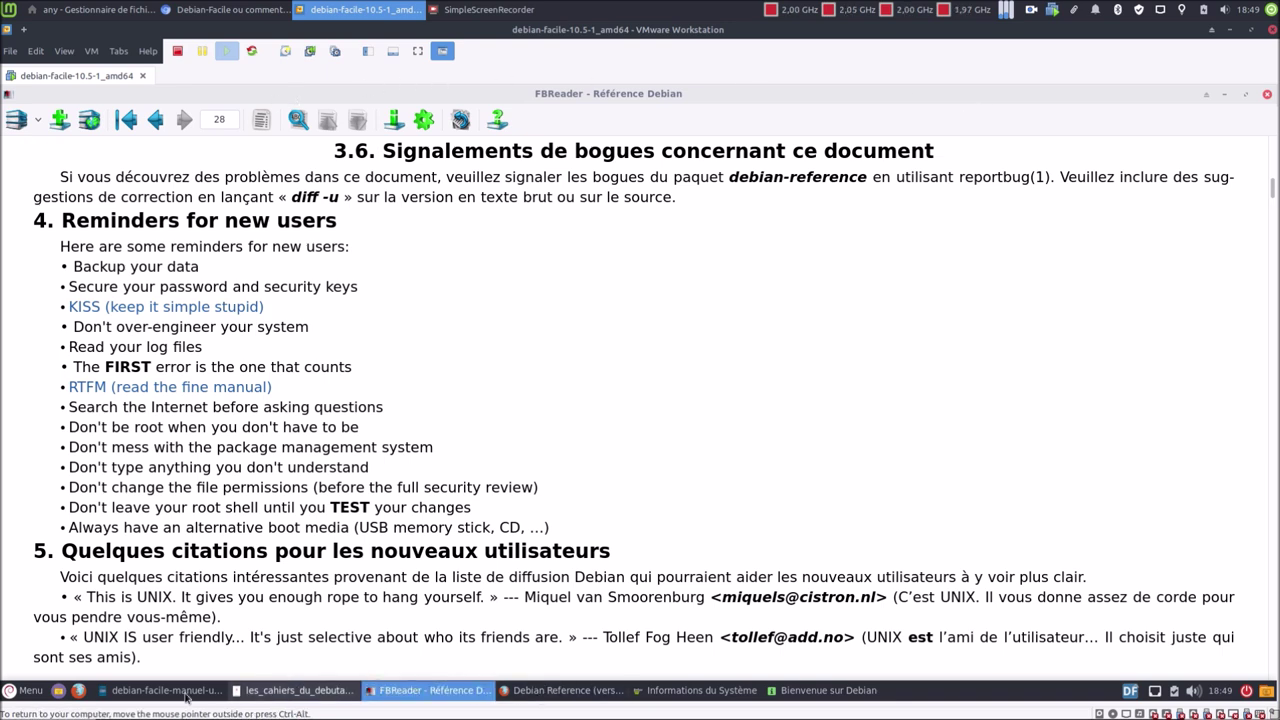
{"action": "left_click", "coordinate": [583, 694]}
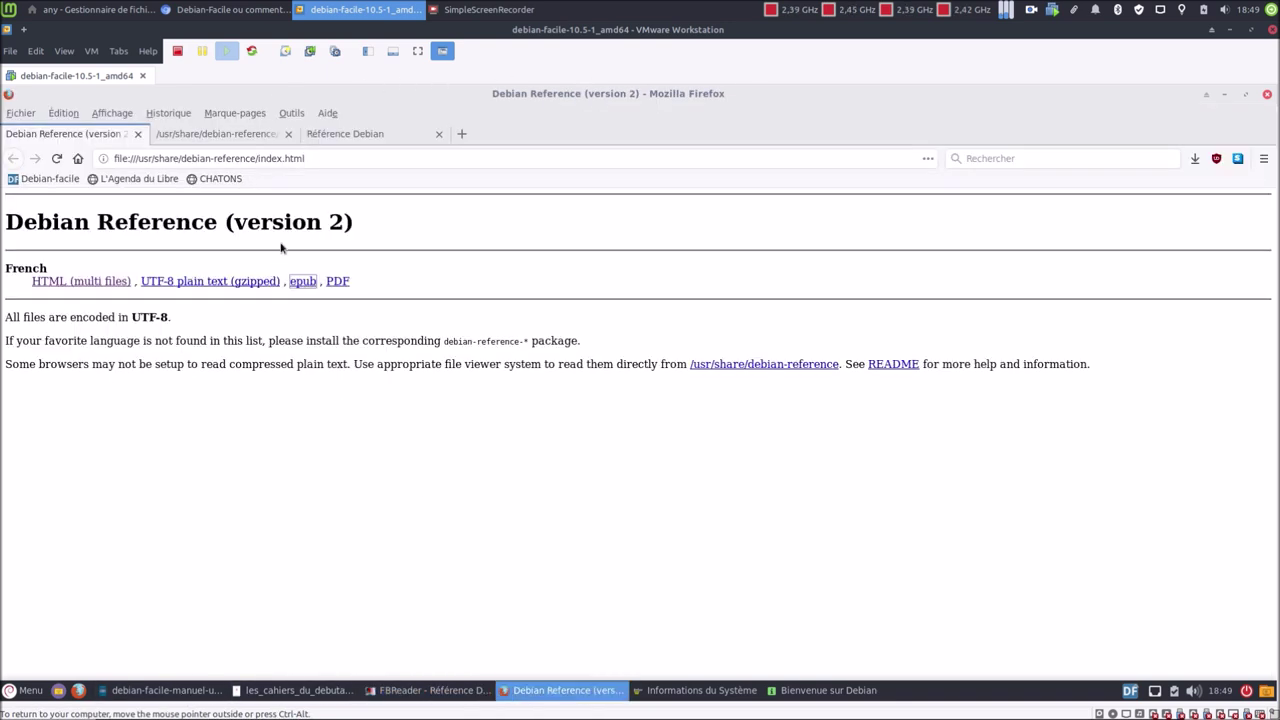
Open the PDF reference in Atril, widen its index, then close Atril and Firefox
{"action": "left_click", "coordinate": [339, 282]}
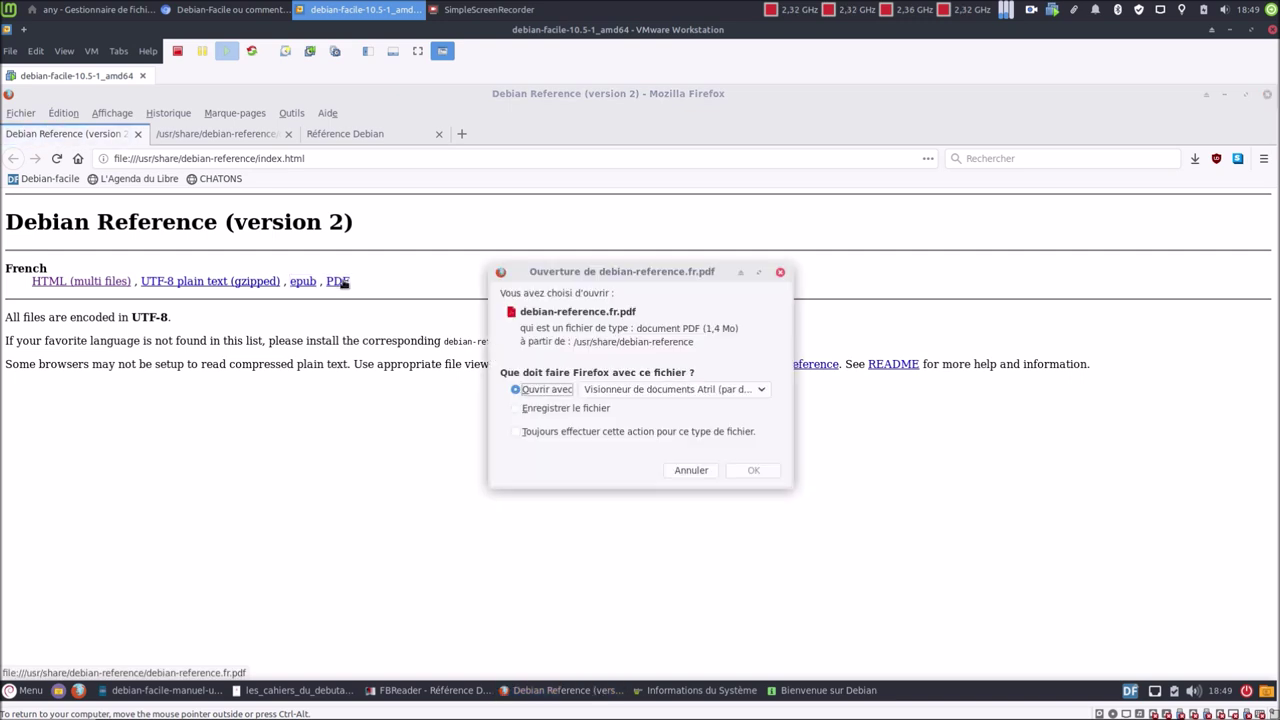
{"action": "left_click", "coordinate": [754, 470]}
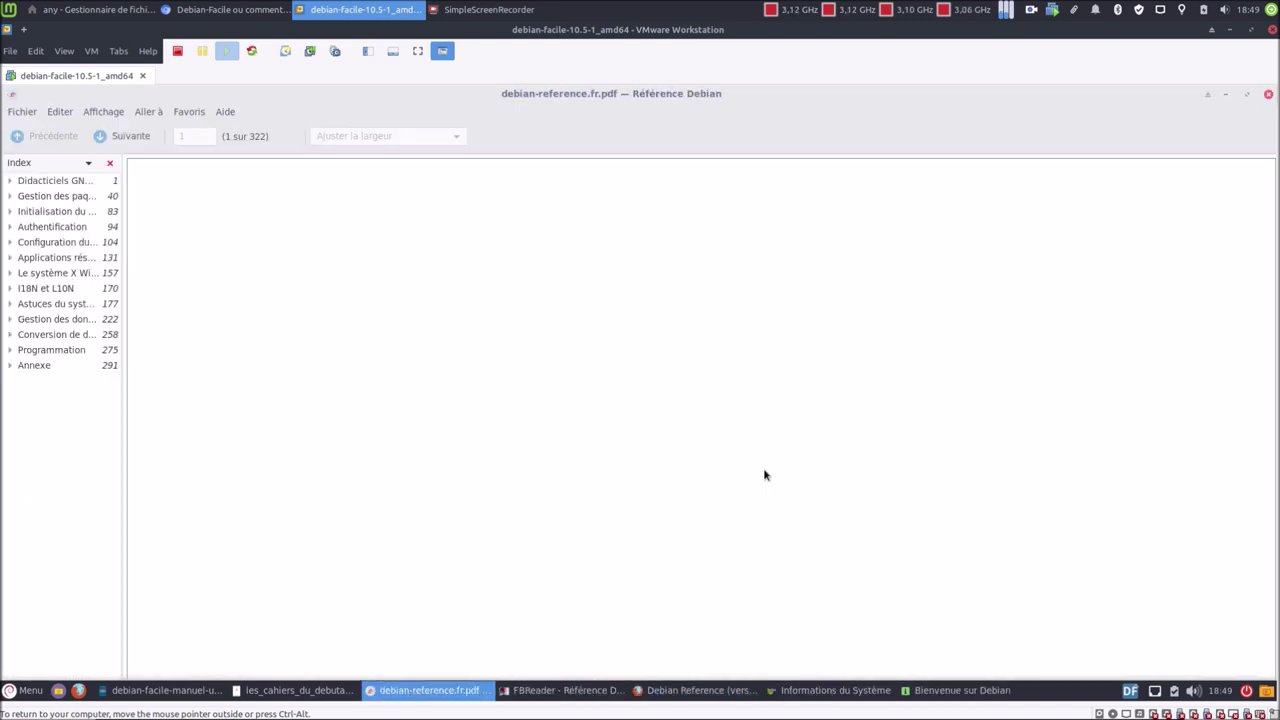
{"action": "left_click_drag", "start_coordinate": [124, 318], "coordinate": [391, 323]}
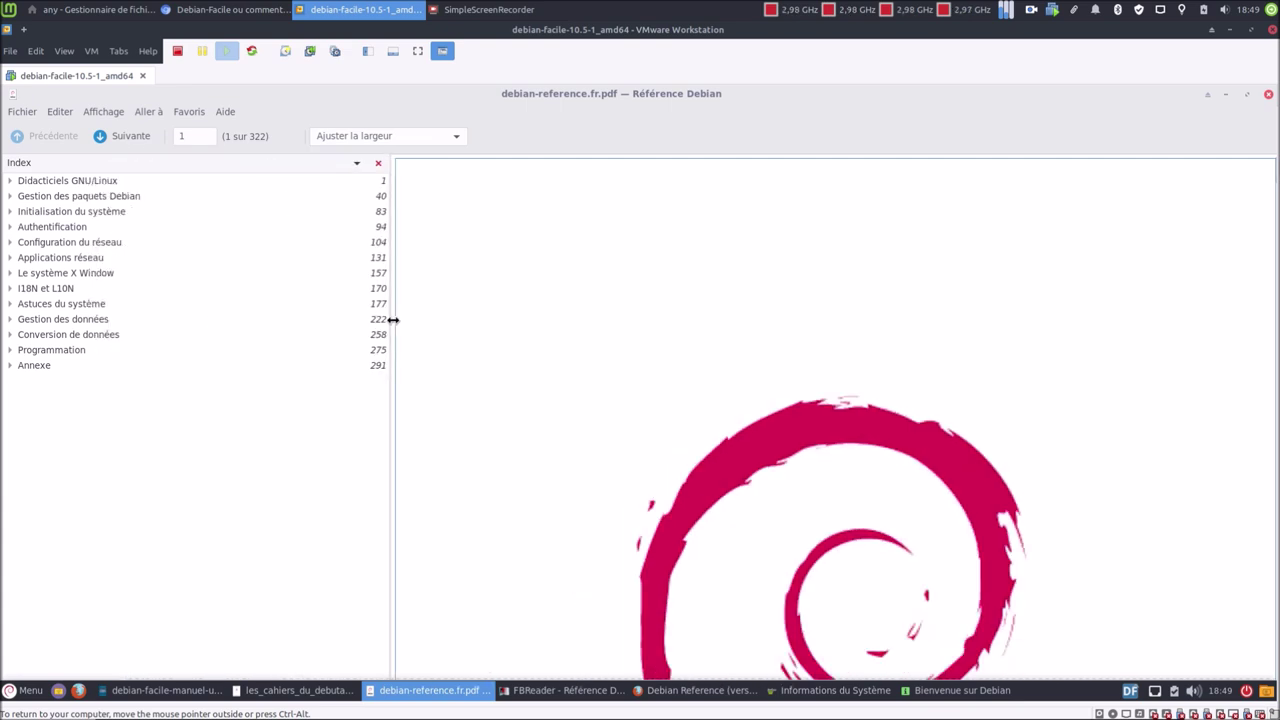
{"action": "left_click", "coordinate": [1267, 94]}
{"action": "left_click", "coordinate": [1267, 94]}
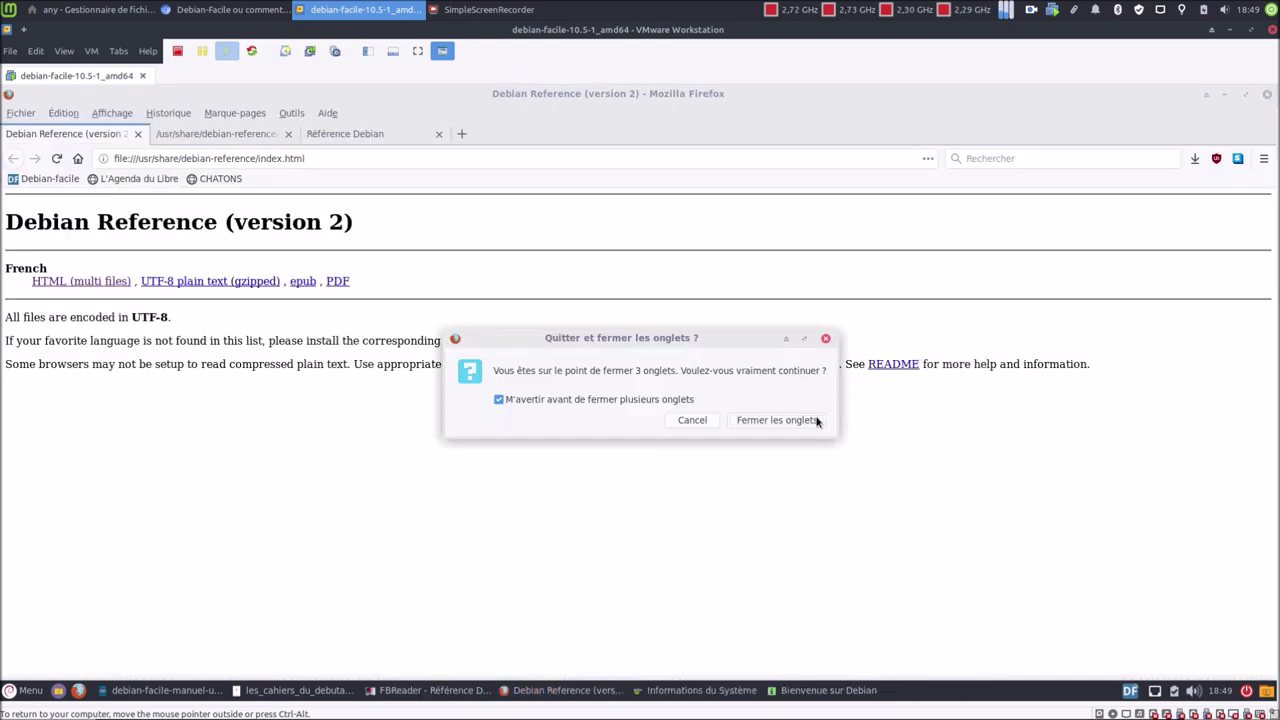
Close Firefox's three tabs, FBReader, Informations du Système and both PDF viewers
{"action": "left_click", "coordinate": [807, 424]}
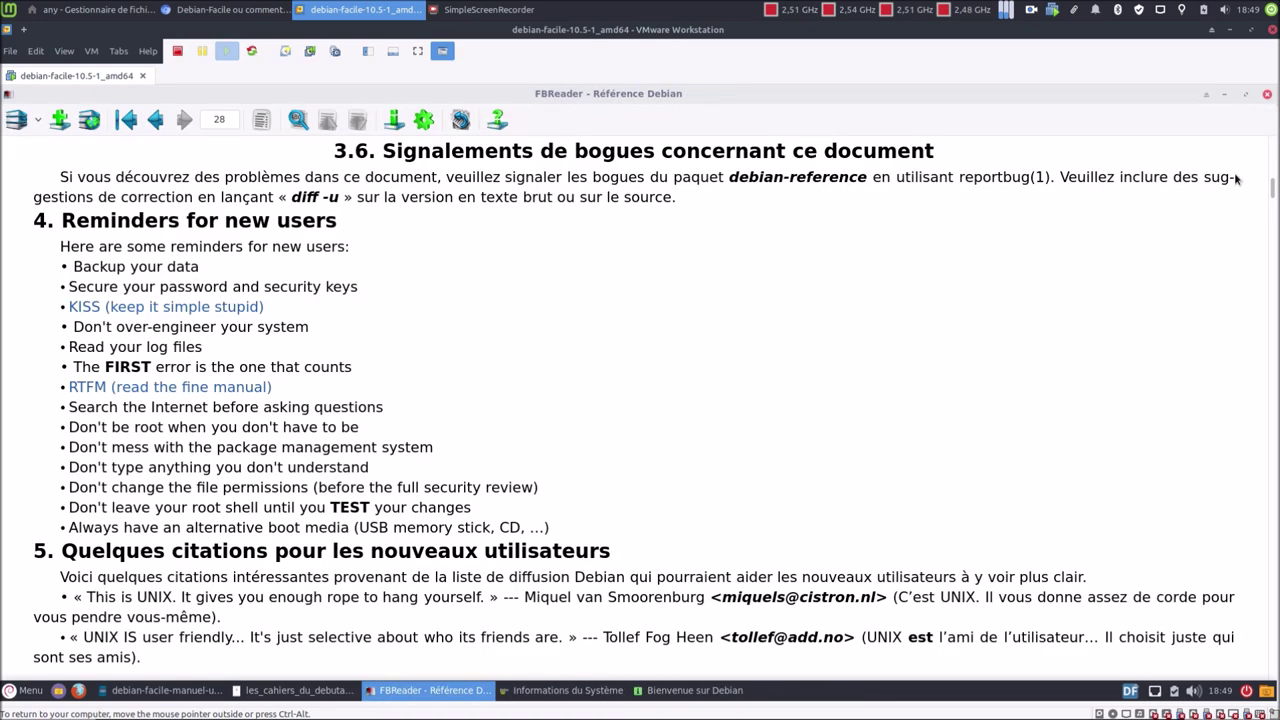
{"action": "left_click", "coordinate": [1267, 94]}
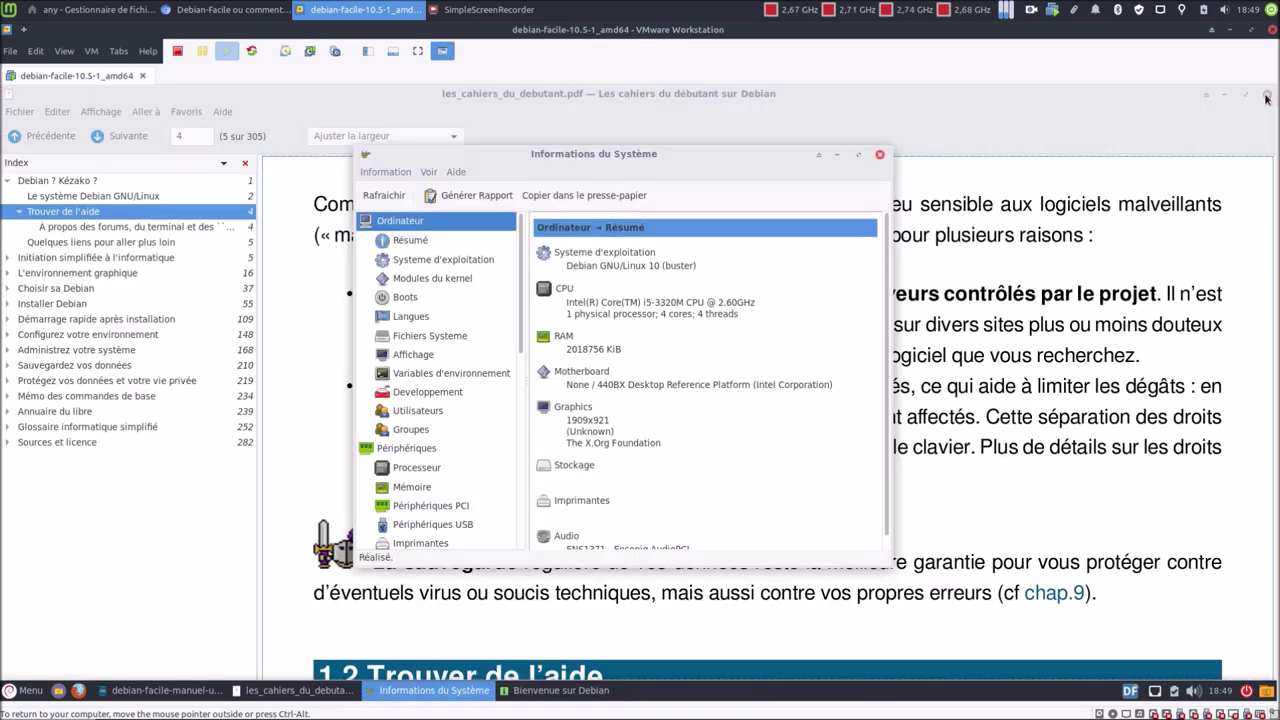
{"action": "left_click", "coordinate": [880, 156]}
{"action": "left_click", "coordinate": [1267, 94]}
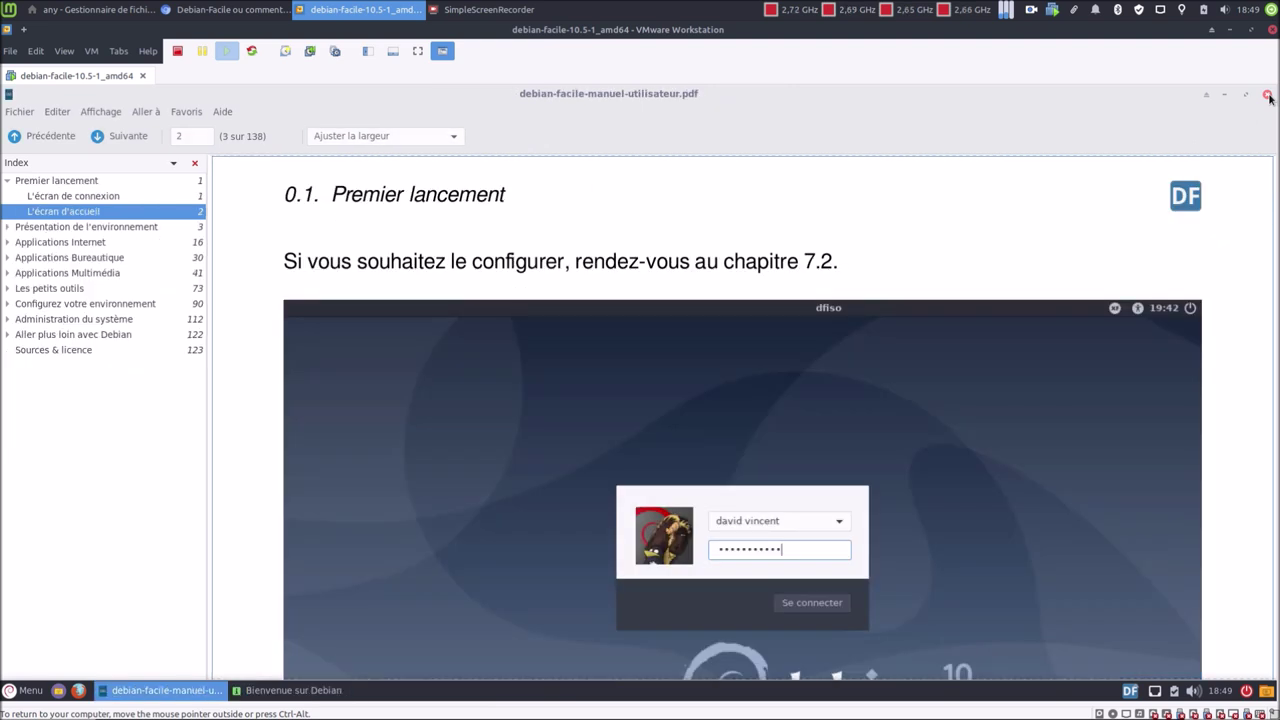
{"action": "left_click", "coordinate": [1267, 94]}
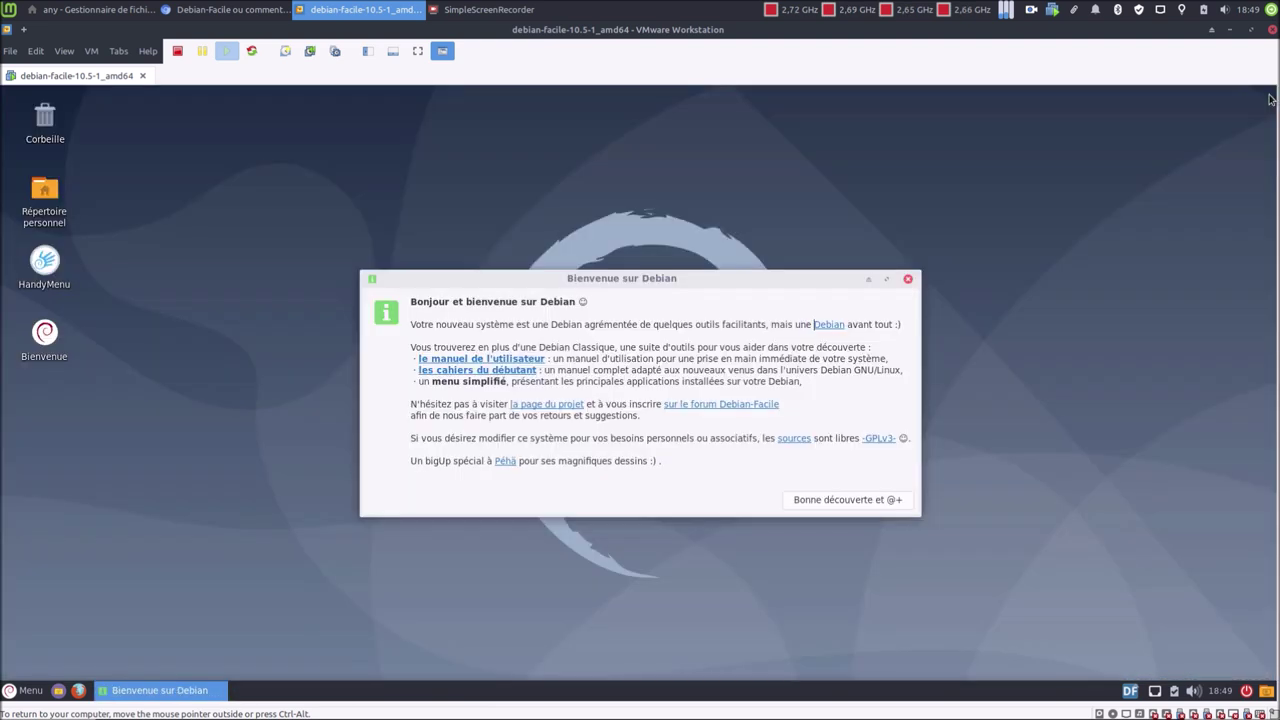
Switch the Debian VM to full screen in VMware
{"action": "left_click", "coordinate": [417, 52]}
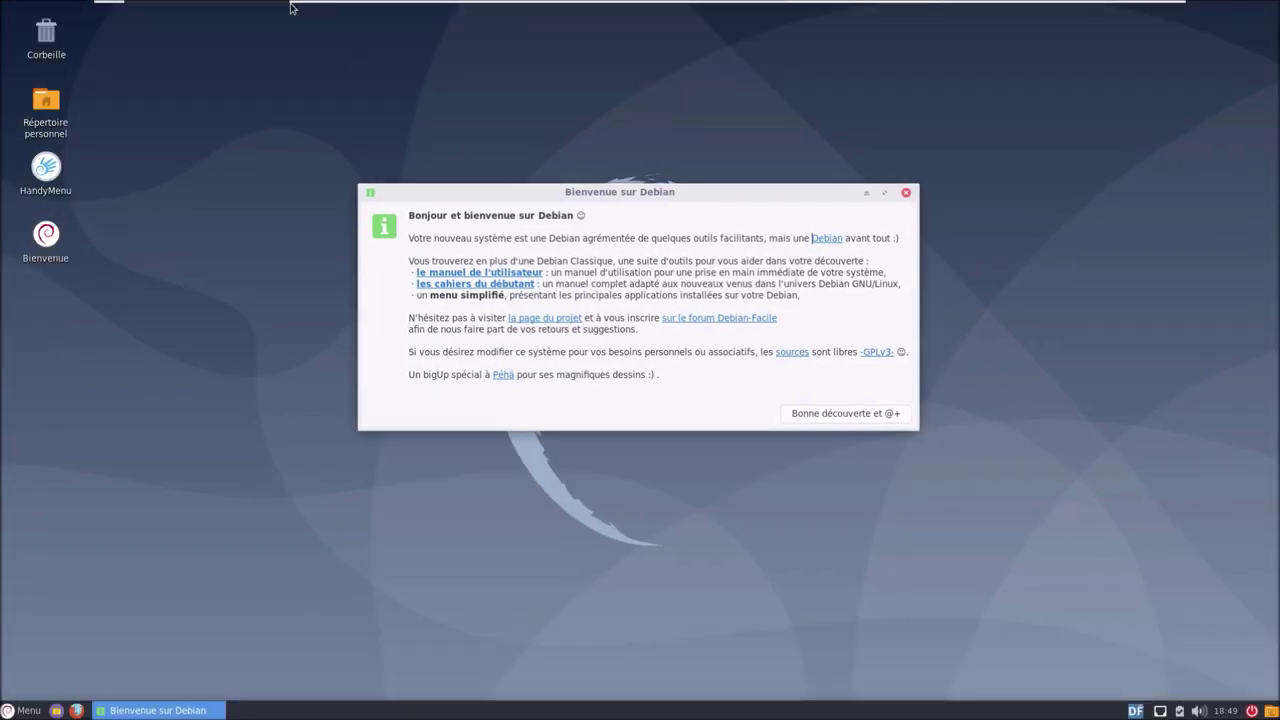
{"action": "mouse_move", "coordinate": [262, 5]}
{"action": "left_click", "coordinate": [190, 11]}
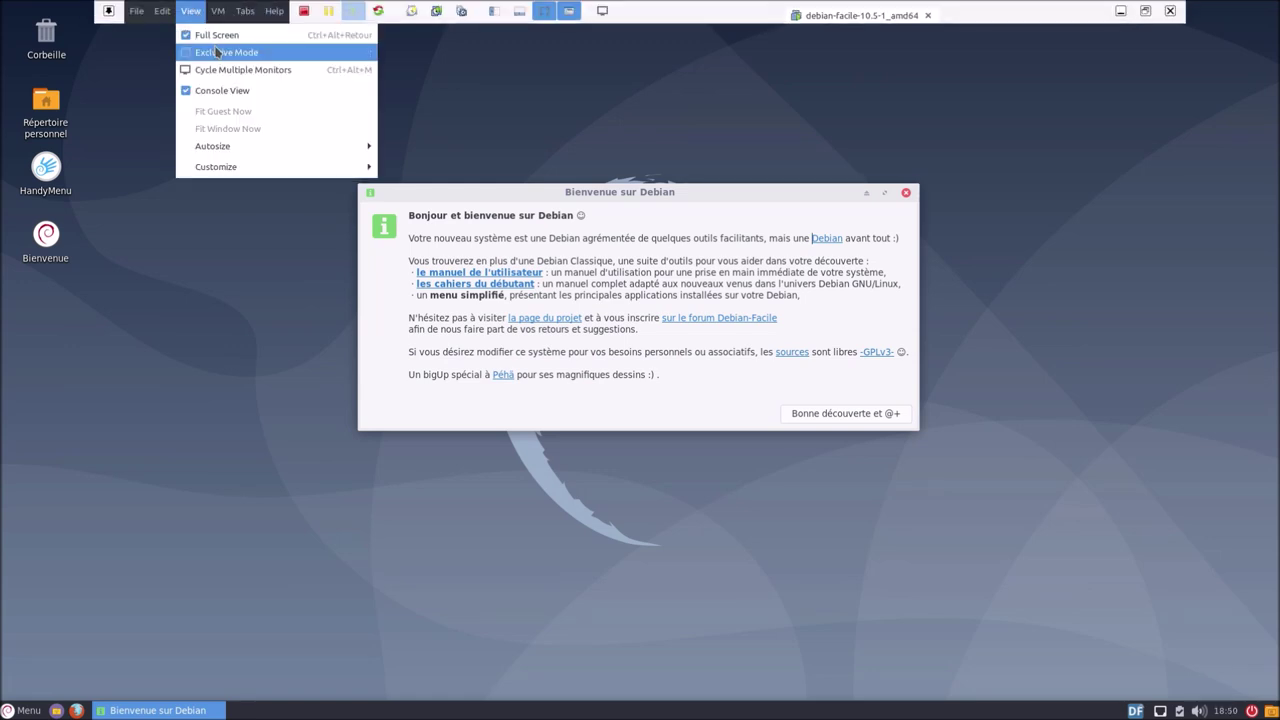
{"action": "left_click", "coordinate": [217, 52]}
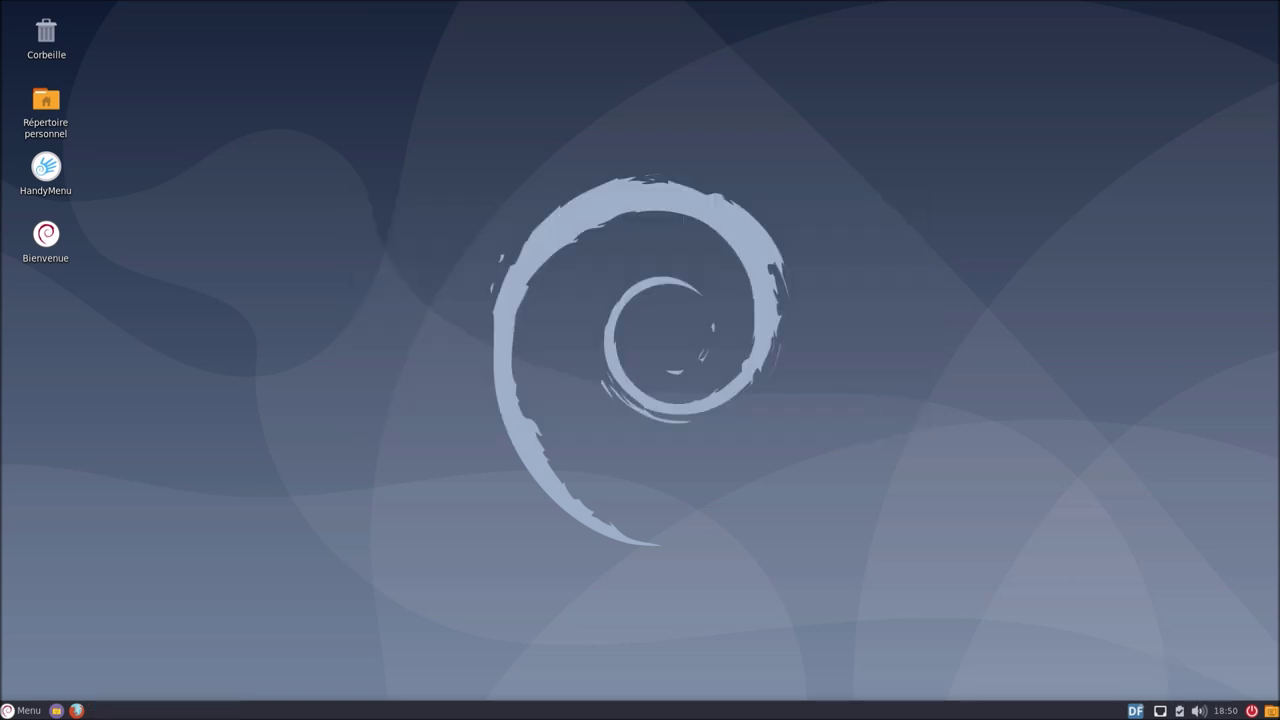
Open the Debian-Facile forum from the DF tray menu
{"action": "left_click", "coordinate": [1135, 710]}
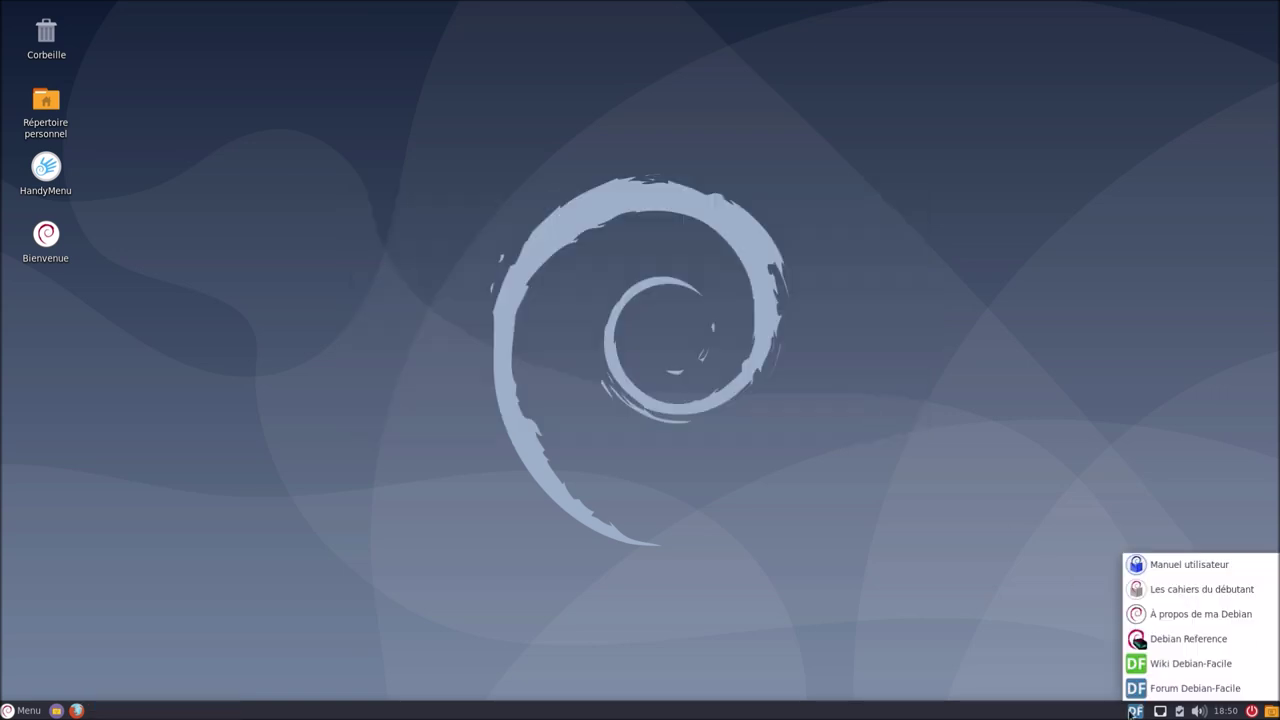
{"action": "left_click", "coordinate": [1214, 666]}
{"action": "left_click", "coordinate": [1137, 710]}
{"action": "left_click", "coordinate": [1160, 689]}
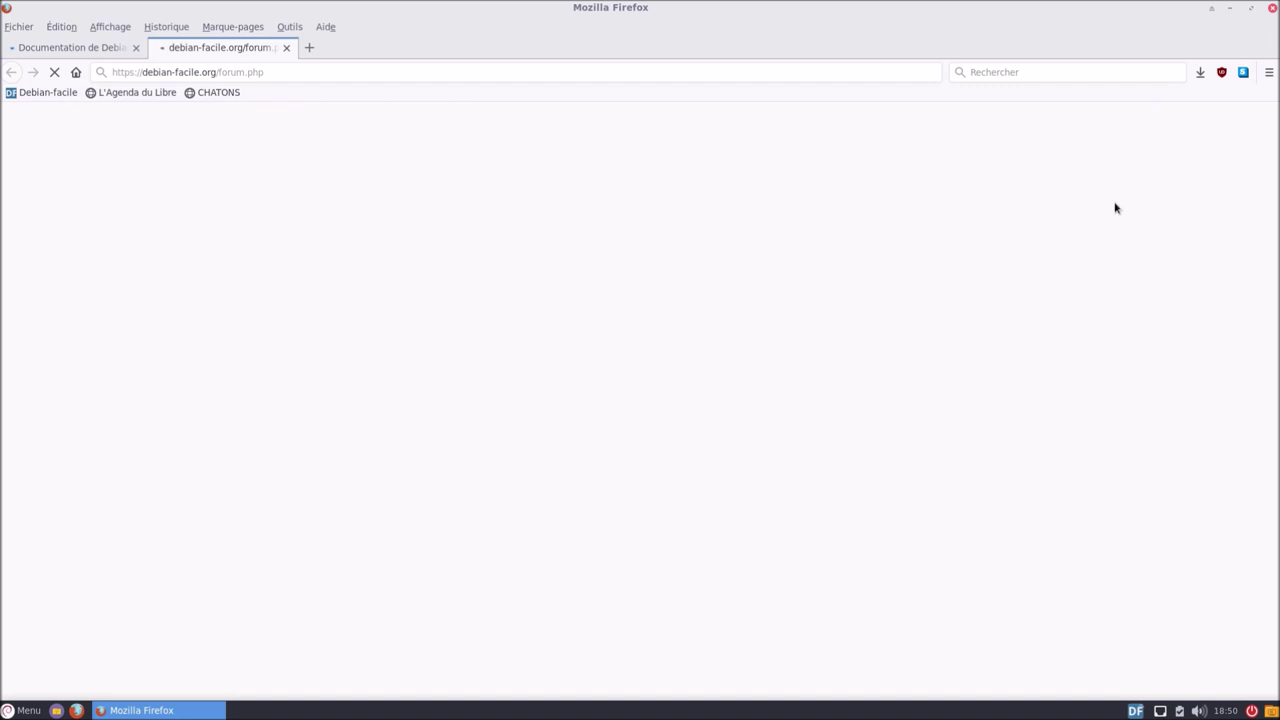
Check the Firefox version via Aide > À propos de Firefox
{"action": "left_click", "coordinate": [1267, 76]}
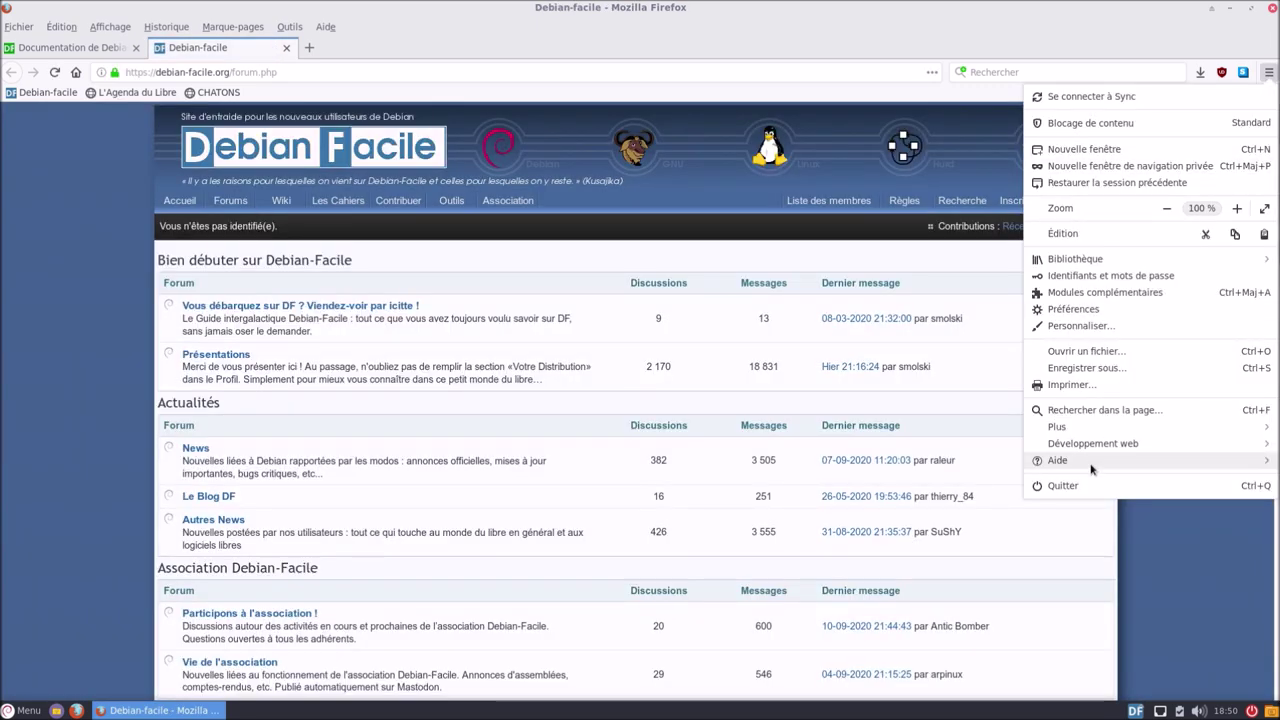
{"action": "left_click", "coordinate": [1091, 463]}
{"action": "left_click", "coordinate": [1092, 241]}
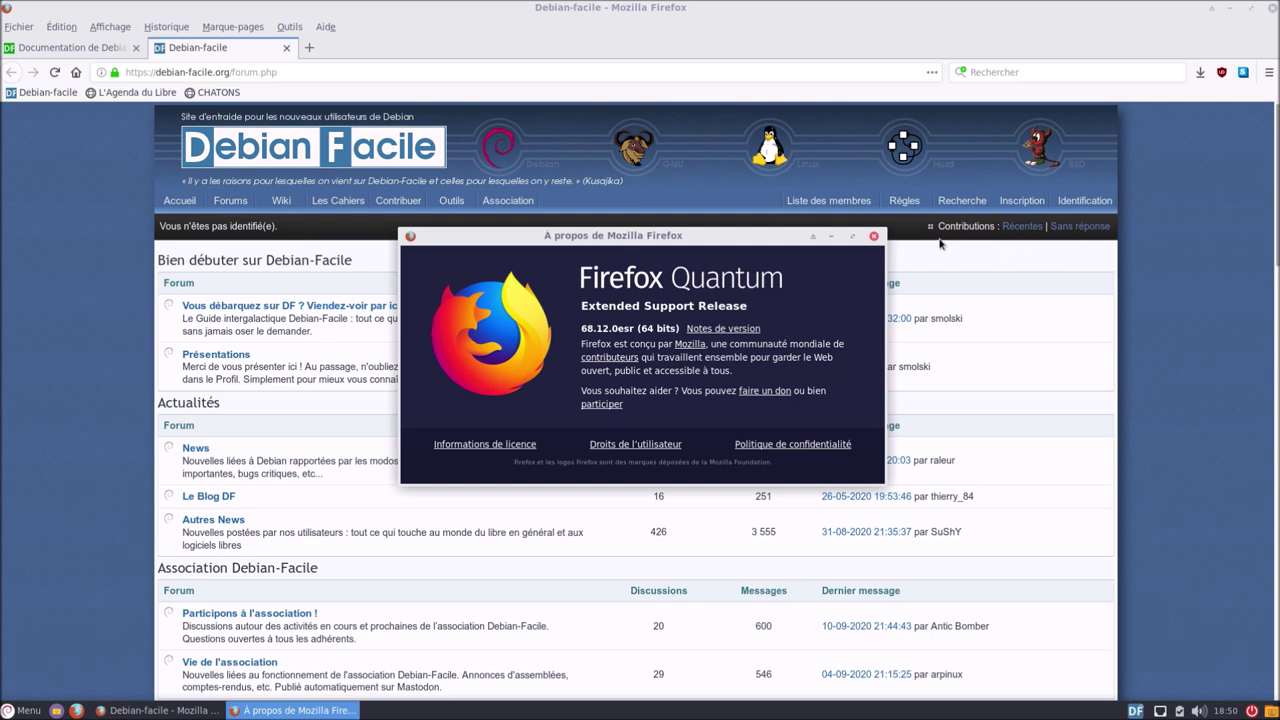
{"action": "left_click", "coordinate": [874, 237]}
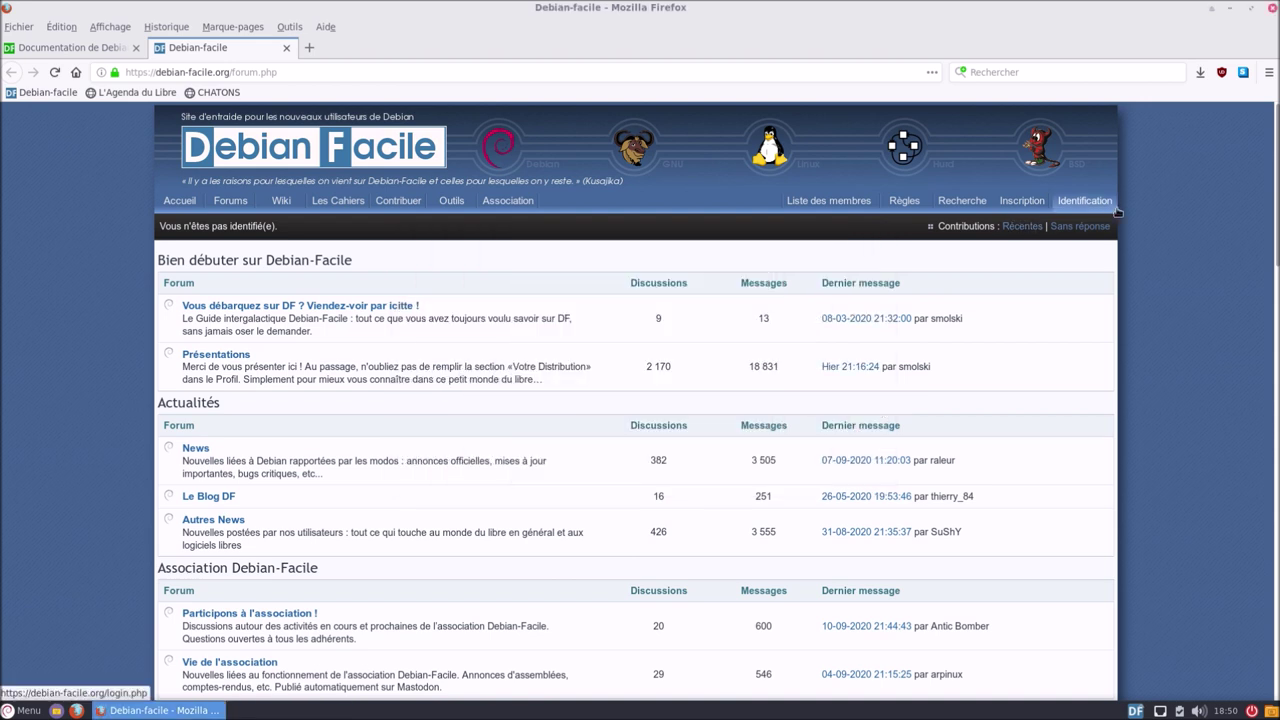
Try the HTTPS Everywhere EASE option, then open a new tab
{"action": "left_click", "coordinate": [1241, 75]}
{"action": "left_click", "coordinate": [1073, 160]}
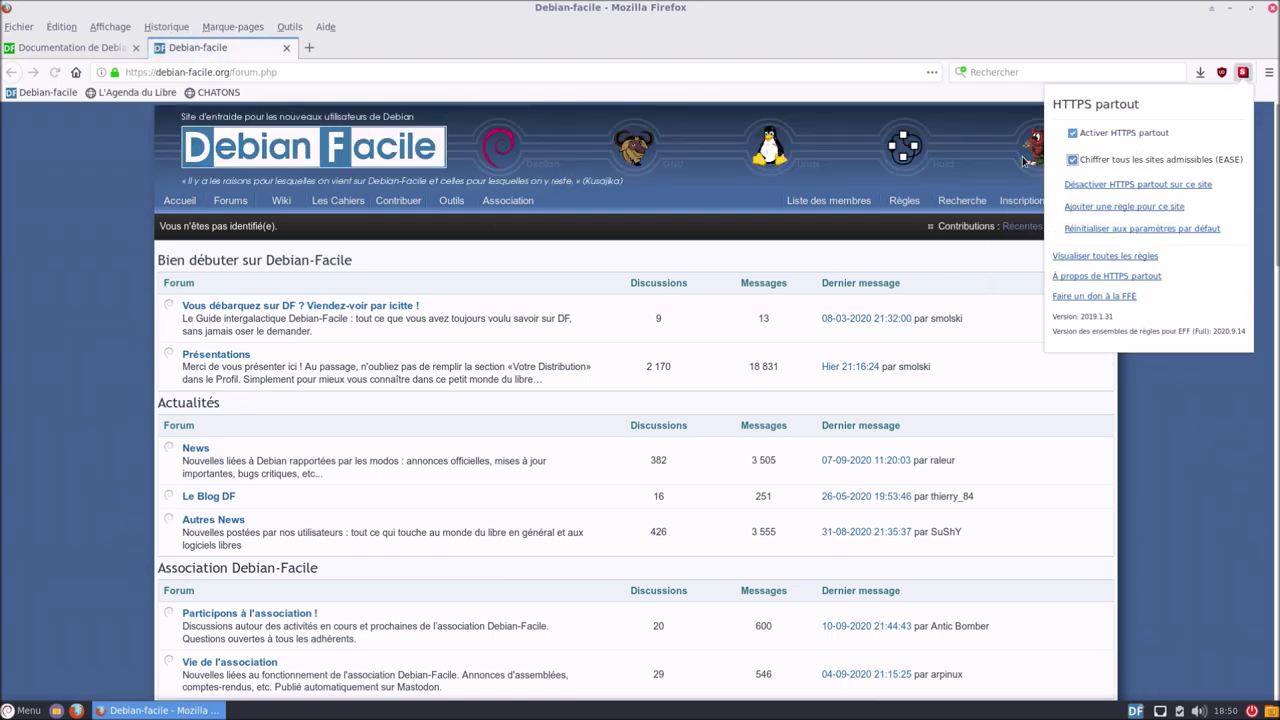
{"action": "left_click", "coordinate": [43, 273]}
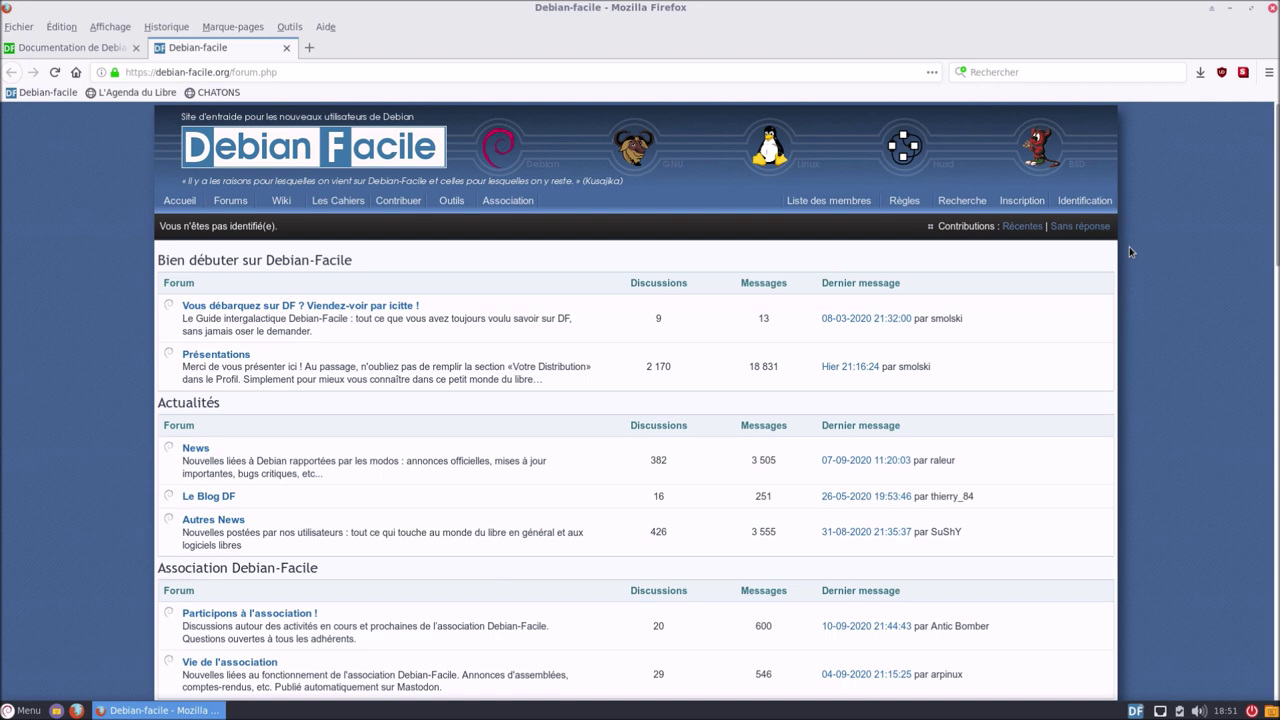
{"action": "left_click", "coordinate": [1243, 72]}
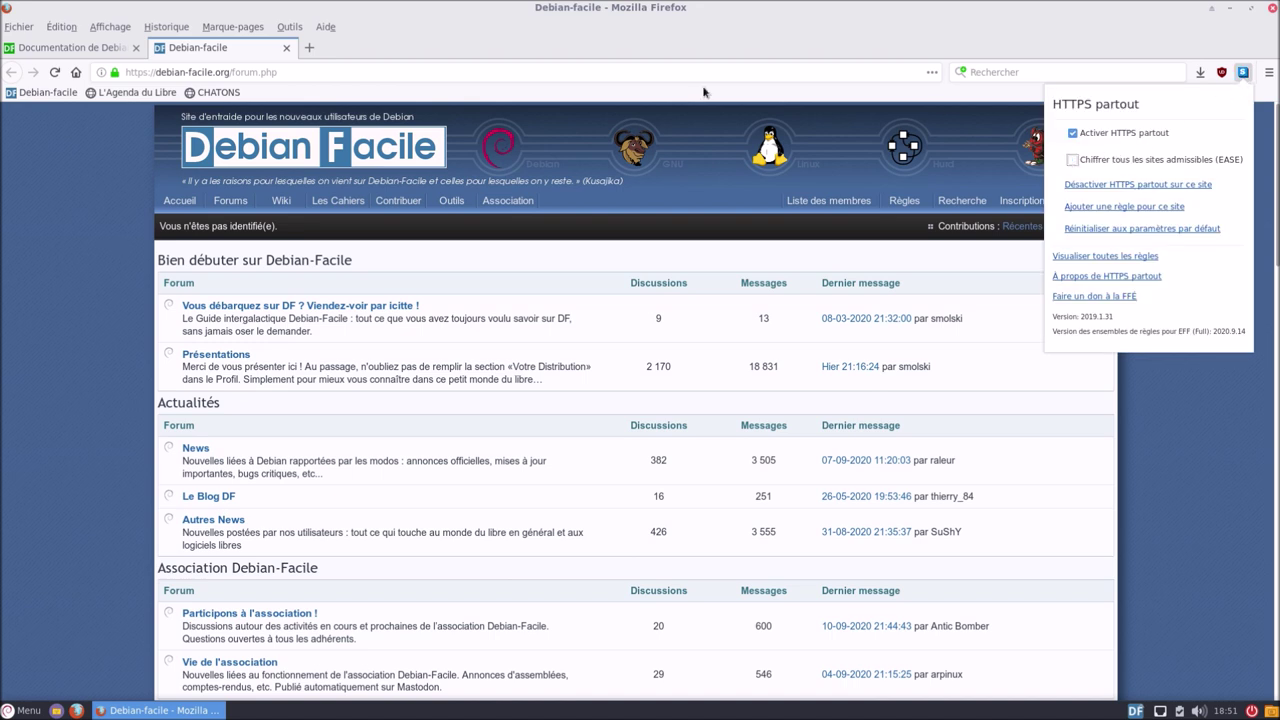
{"action": "left_click", "coordinate": [309, 47]}
Web-search the blog author's name, open the blog and check its connection info
{"action": "left_click", "coordinate": [585, 315]}
{"action": "type", "text": "frede"}
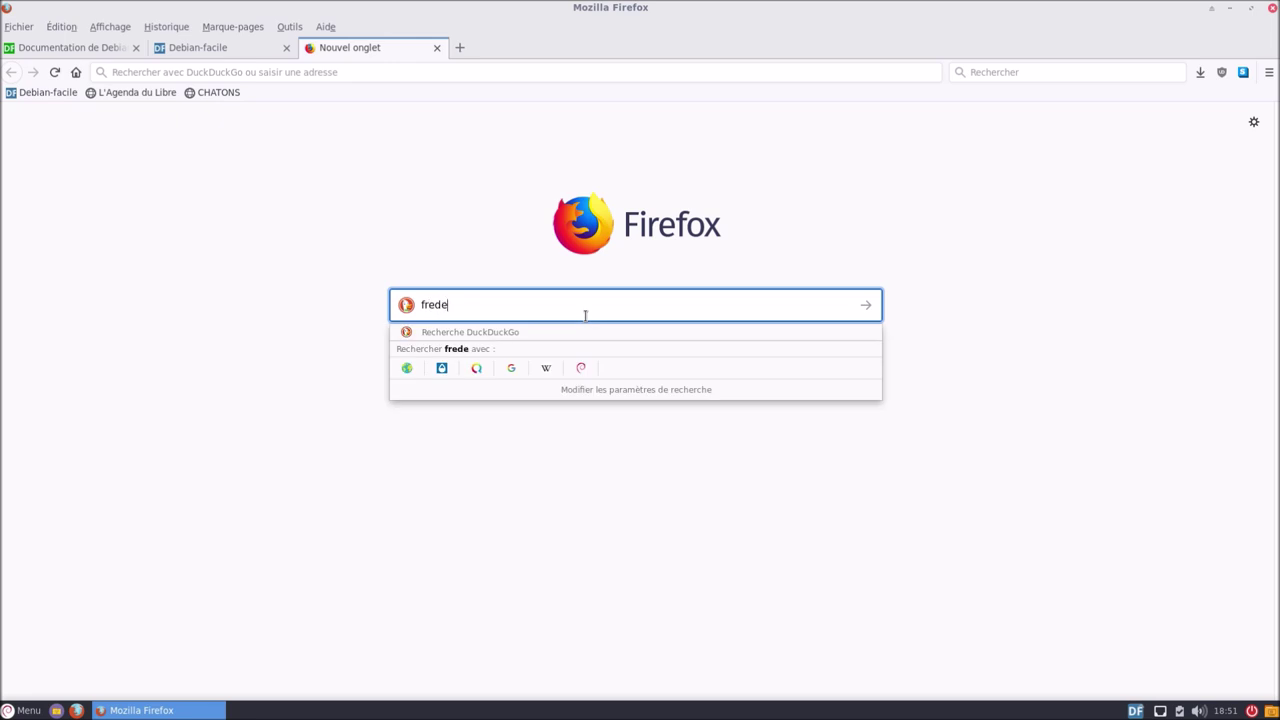
{"action": "type", "text": "ric bezies"}
{"action": "key", "text": "Return"}
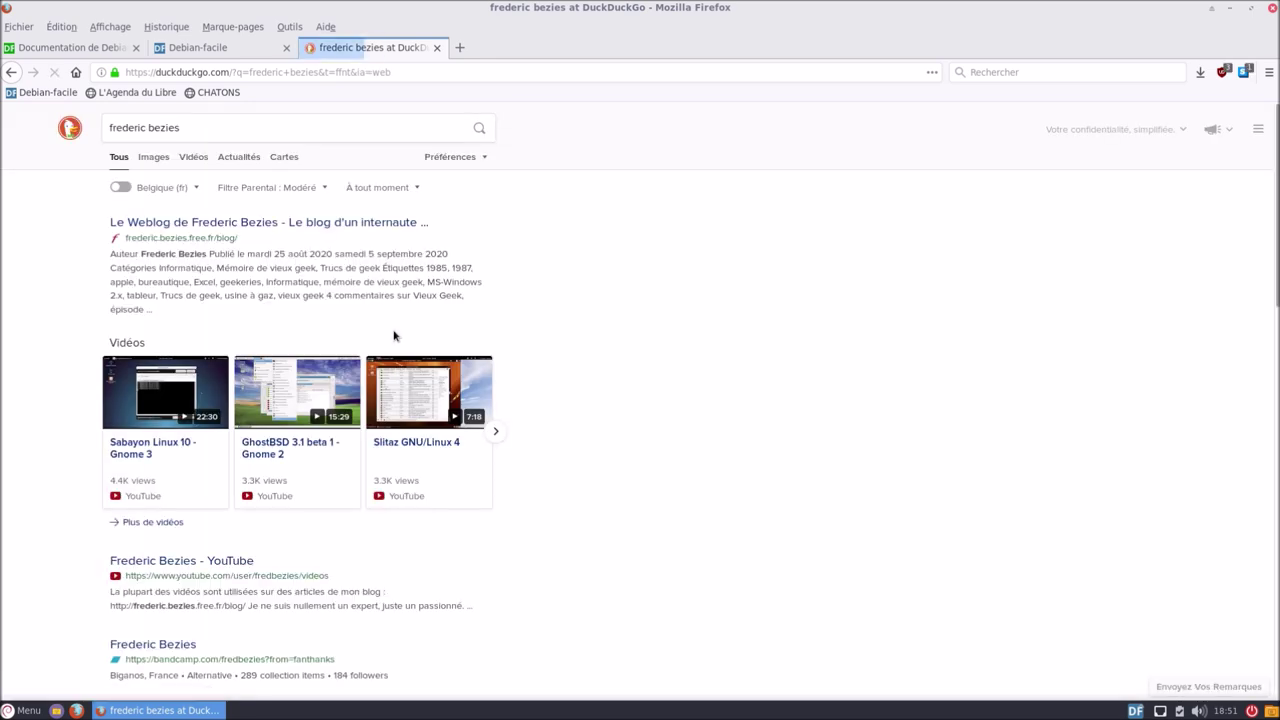
{"action": "left_click", "coordinate": [300, 226]}
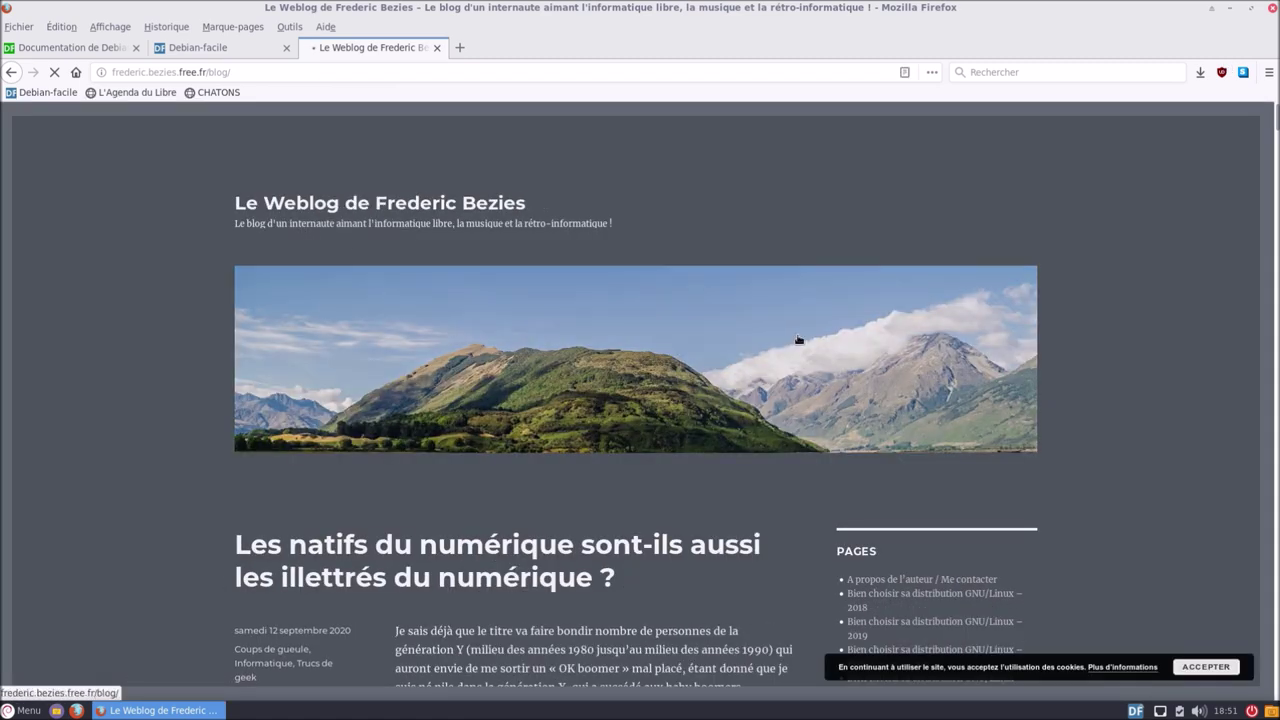
{"action": "left_click", "coordinate": [101, 72]}
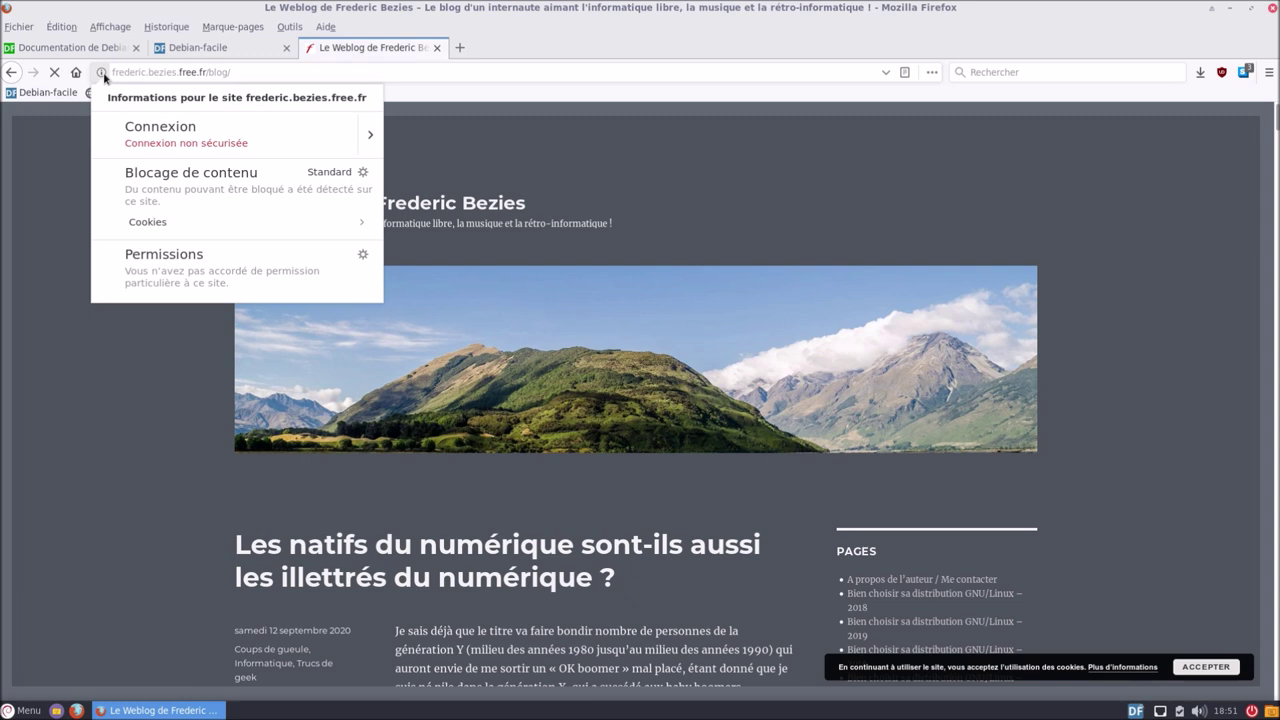
{"action": "left_click", "coordinate": [179, 388]}
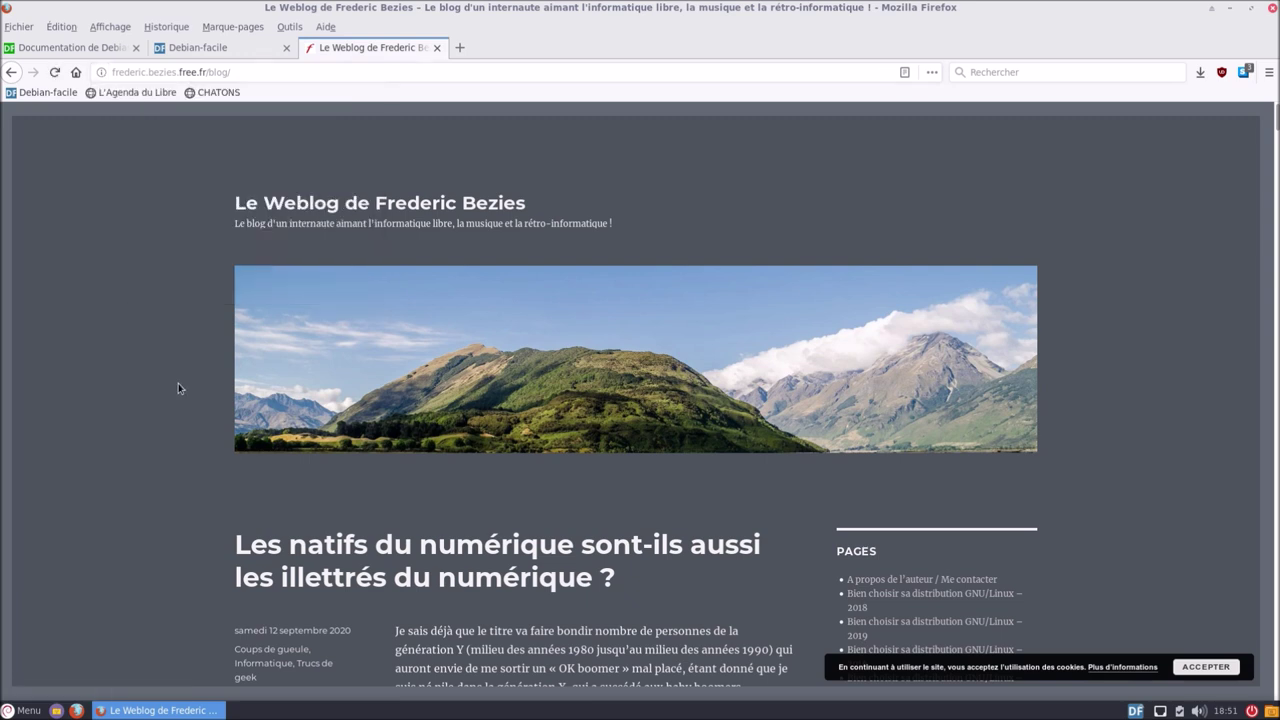
{"action": "left_click", "coordinate": [11, 73]}
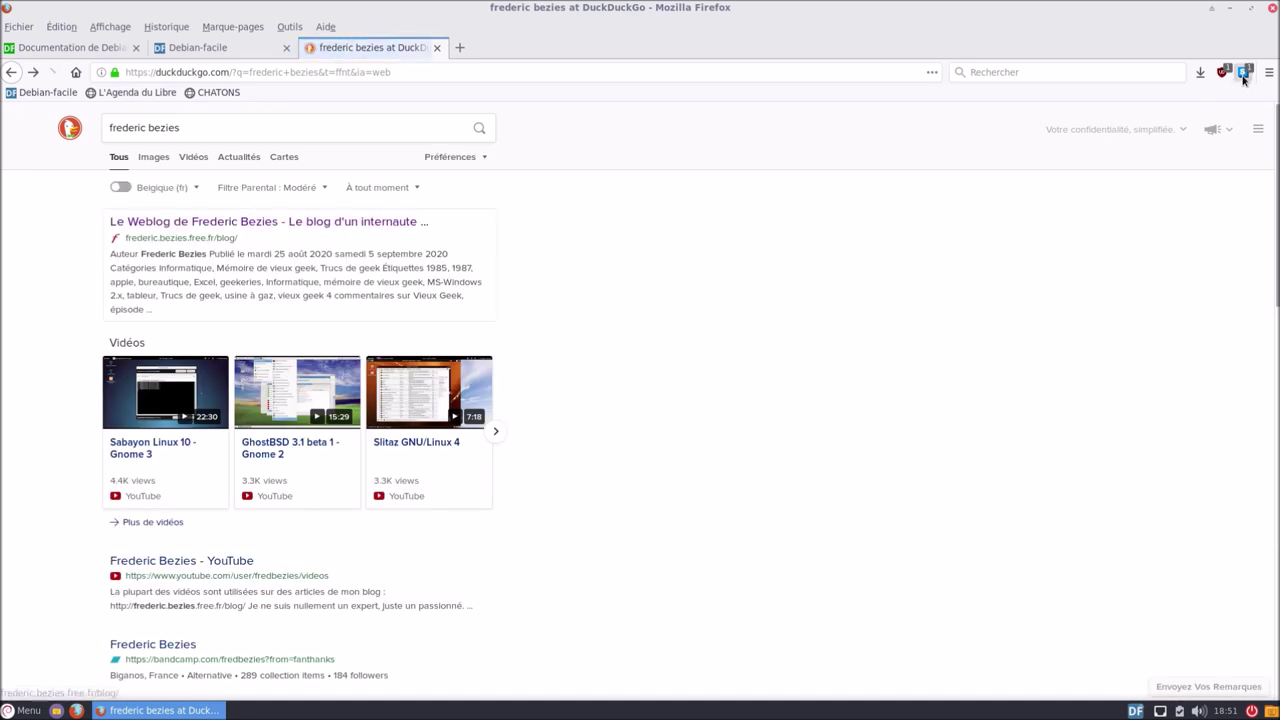
Enable HTTPS Everywhere EASE, then disable HTTPS partout for the unencrypted blog
{"action": "left_click", "coordinate": [1240, 76]}
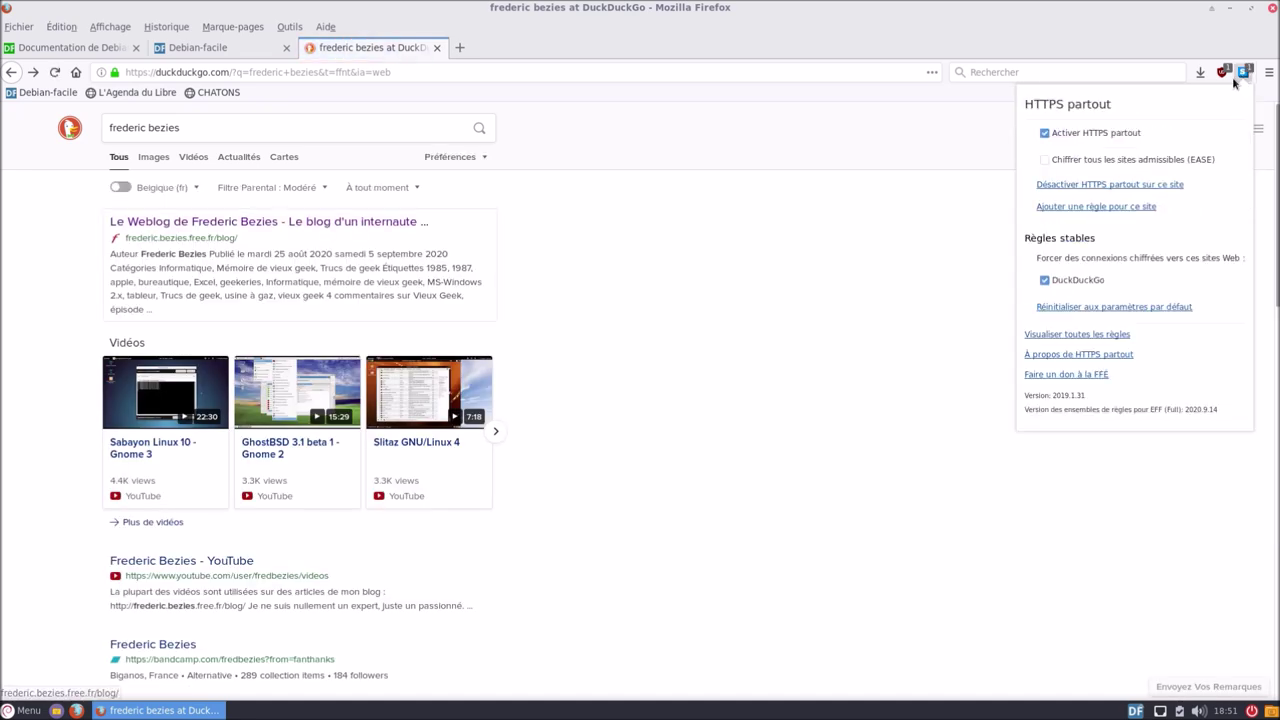
{"action": "left_click", "coordinate": [1044, 160]}
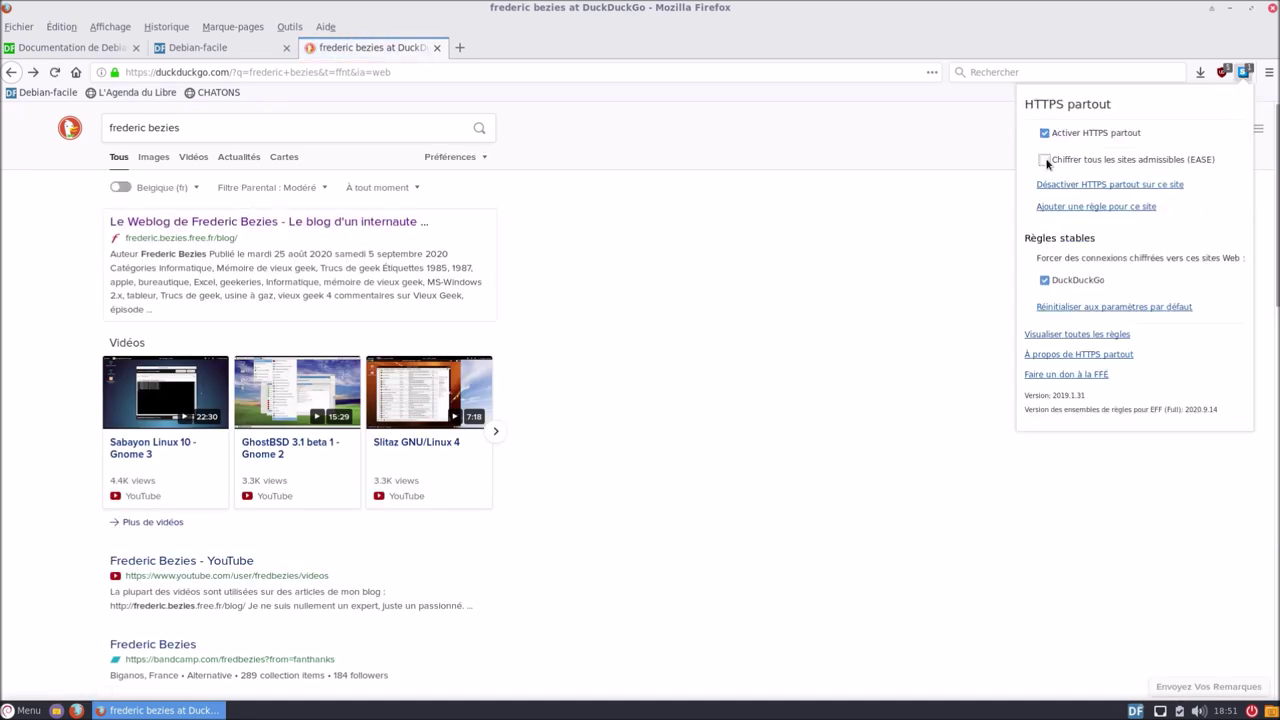
{"action": "left_click", "coordinate": [870, 139]}
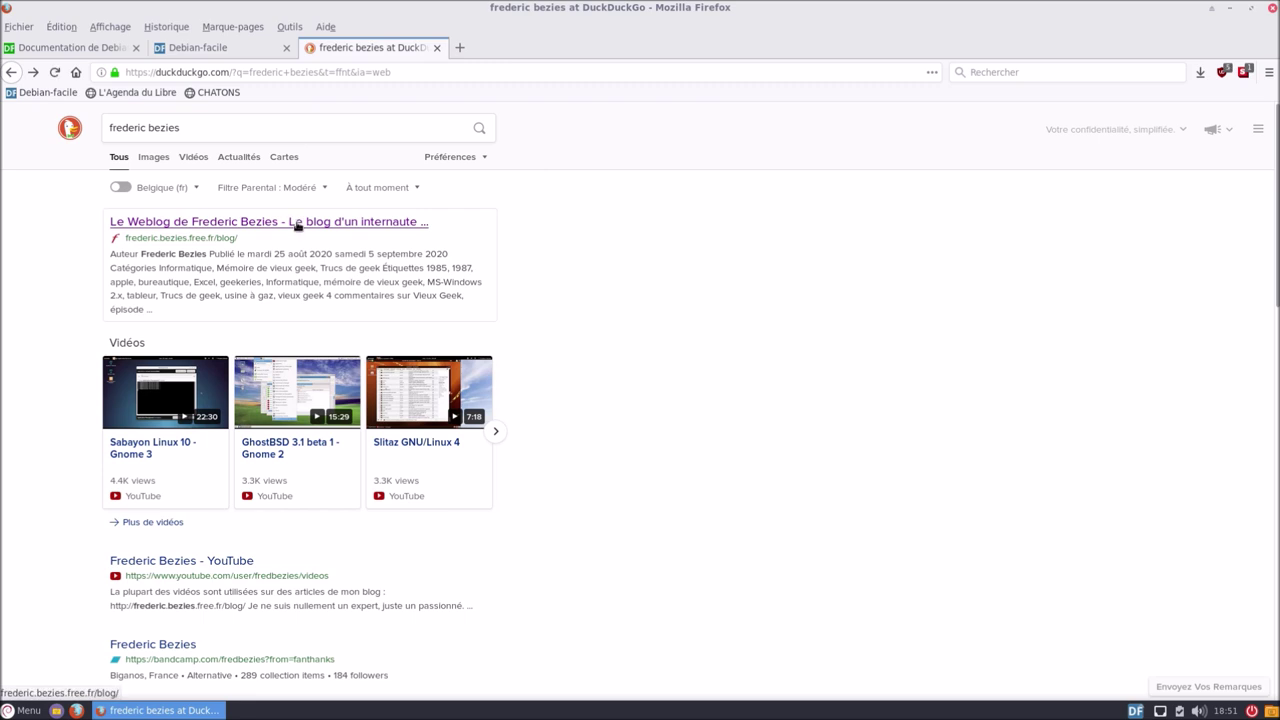
{"action": "left_click", "coordinate": [297, 222]}
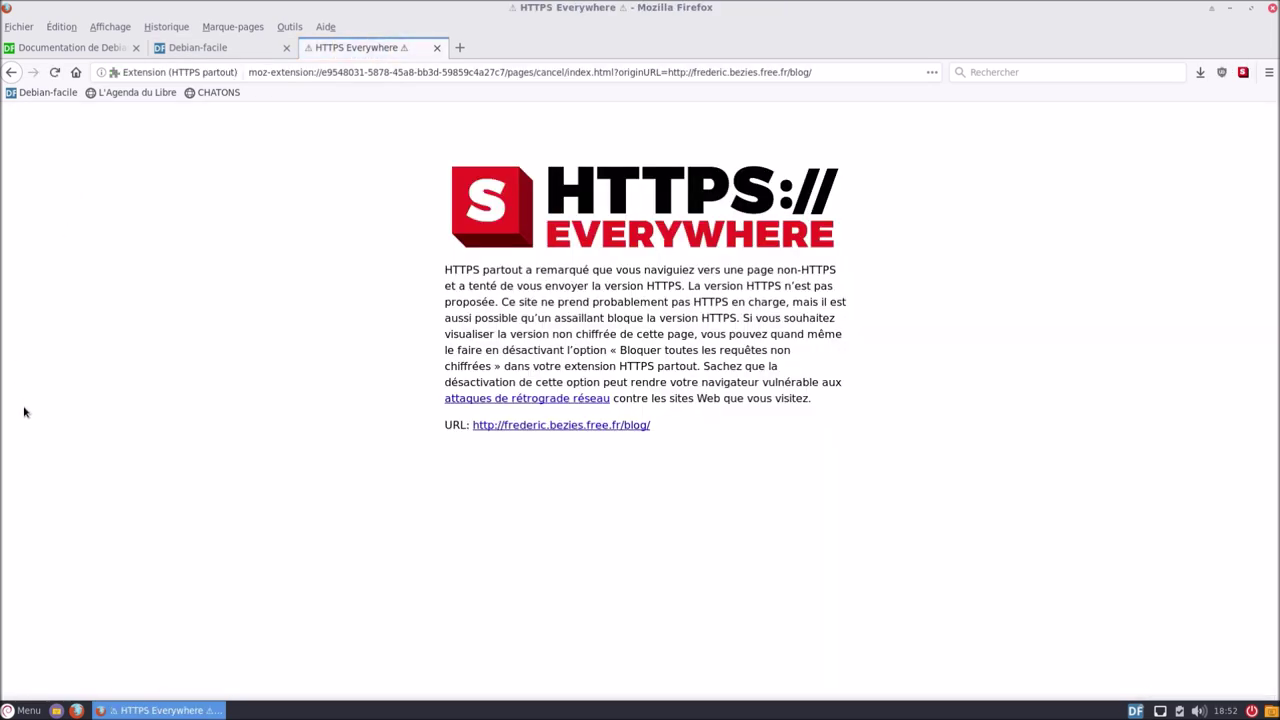
{"action": "left_click", "coordinate": [561, 426]}
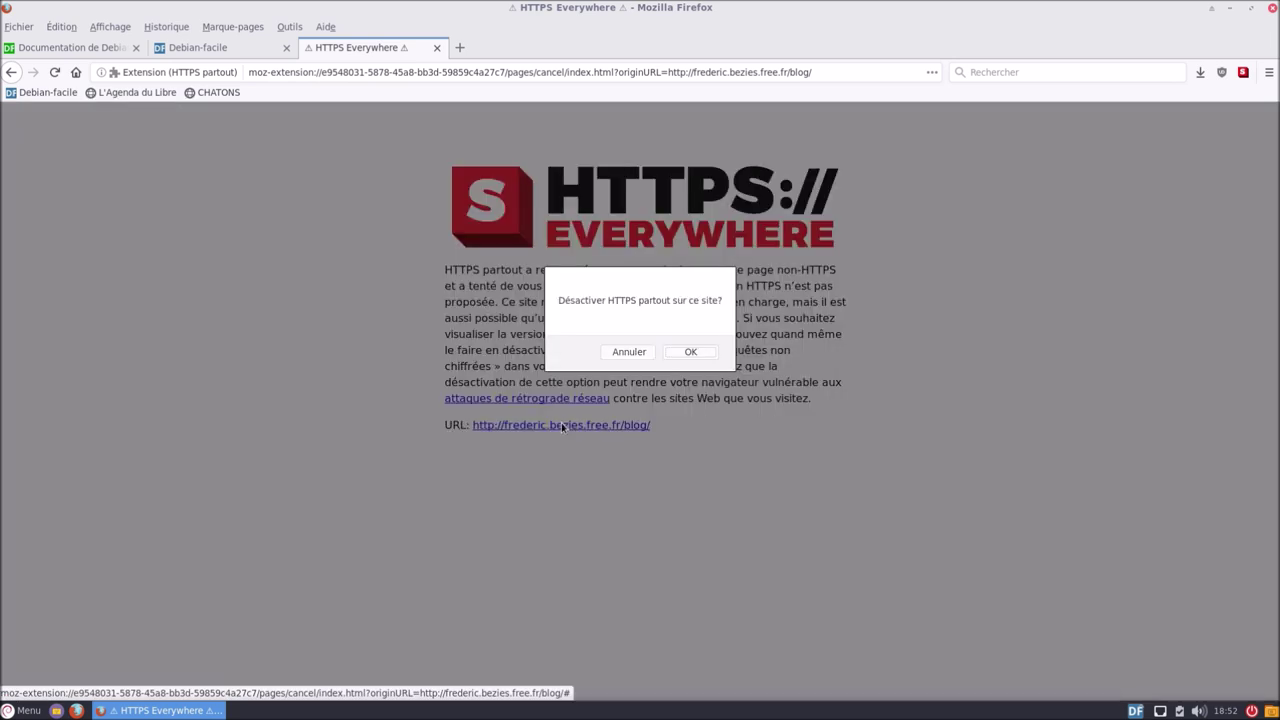
{"action": "left_click", "coordinate": [703, 351]}
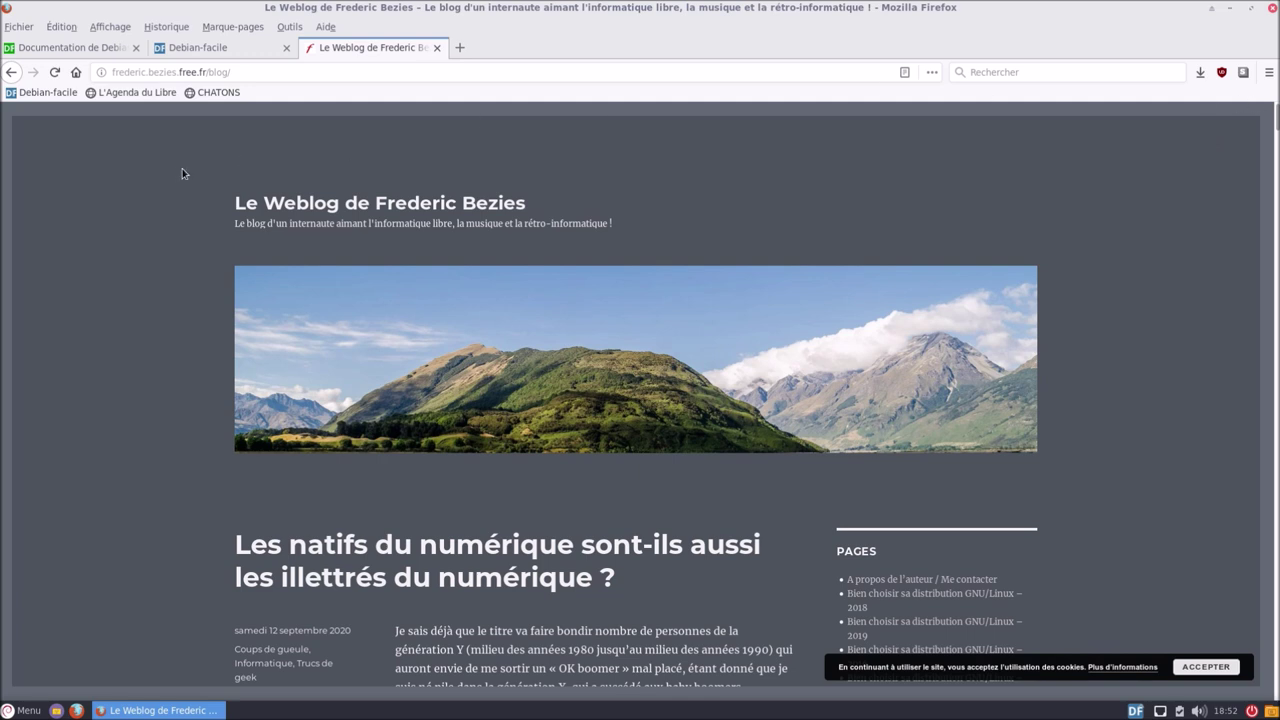
Visit the Debian-facile, L'Agenda du Libre and CHATONS bookmarks, then close Firefox and its three tabs
{"action": "left_click", "coordinate": [47, 93]}
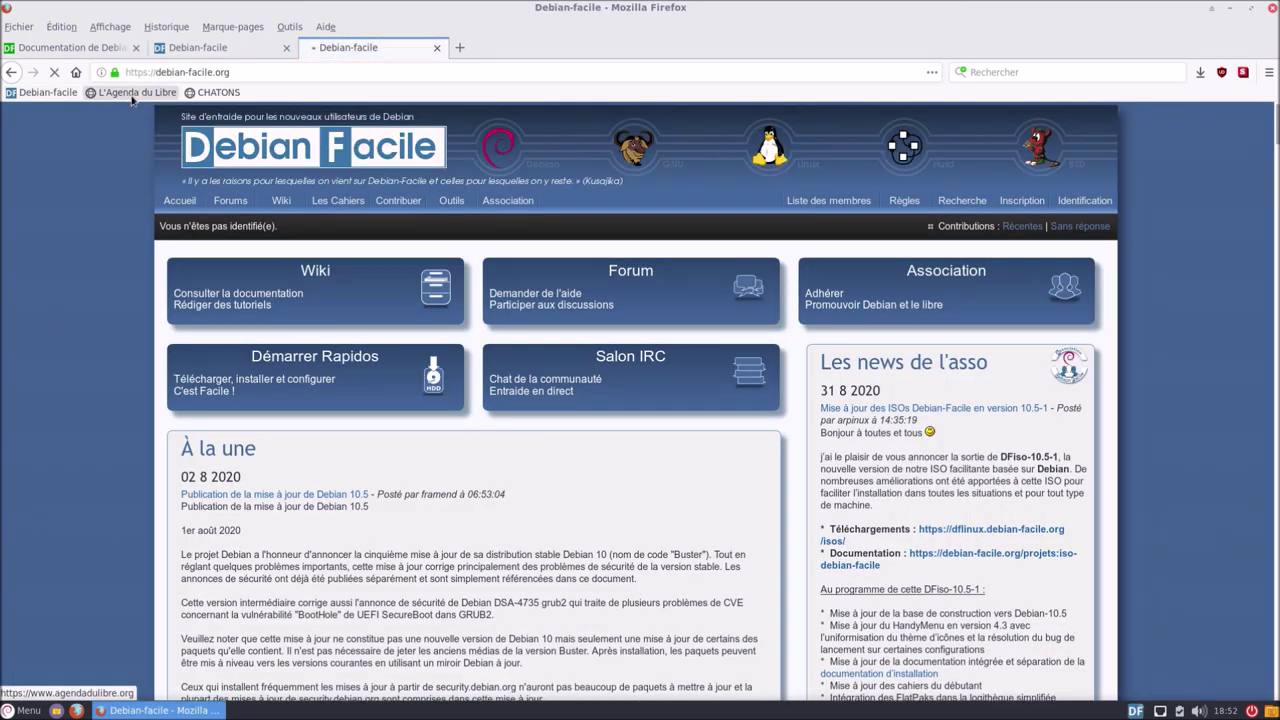
{"action": "left_click", "coordinate": [132, 93]}
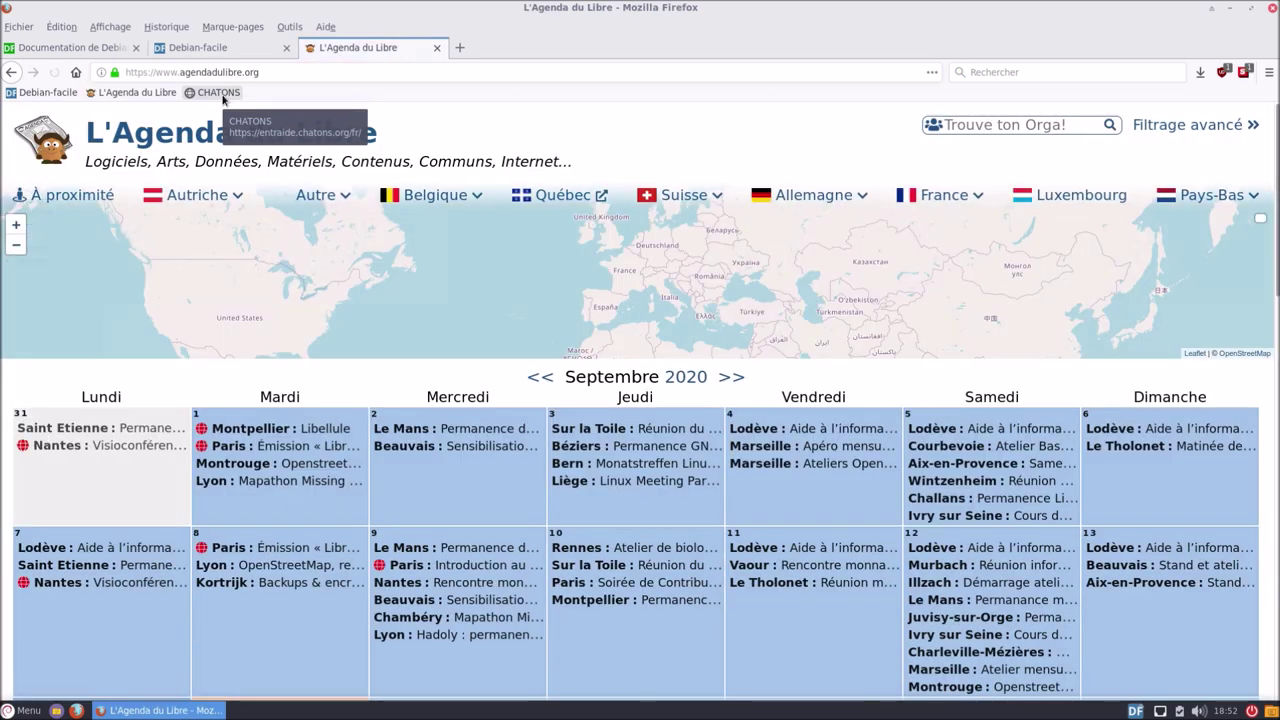
{"action": "left_click", "coordinate": [218, 93]}
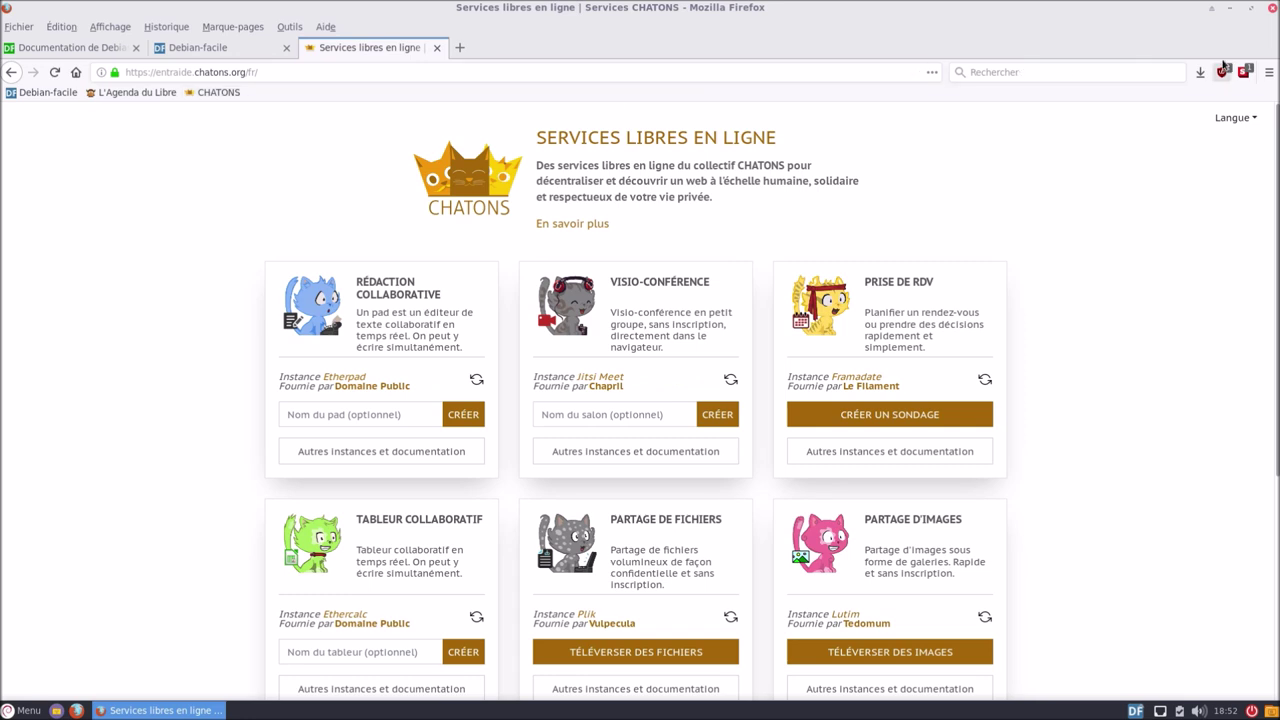
{"action": "left_click", "coordinate": [1272, 8]}
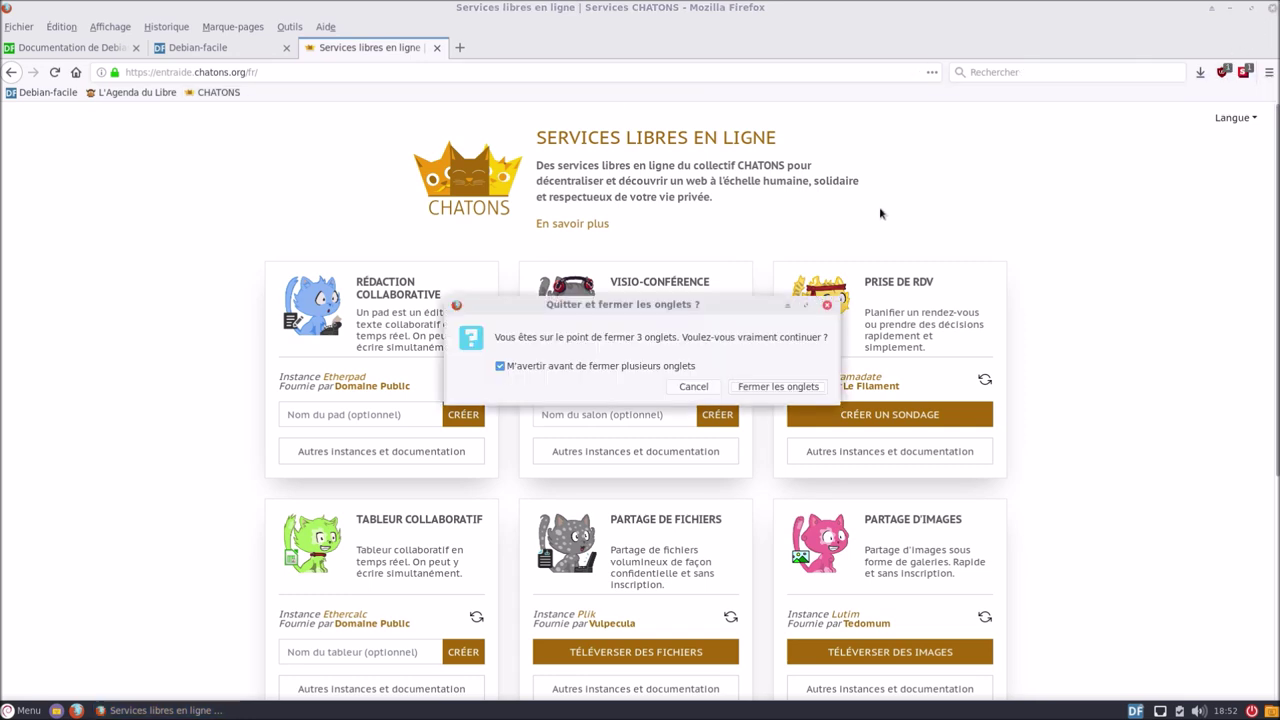
{"action": "left_click", "coordinate": [813, 388]}
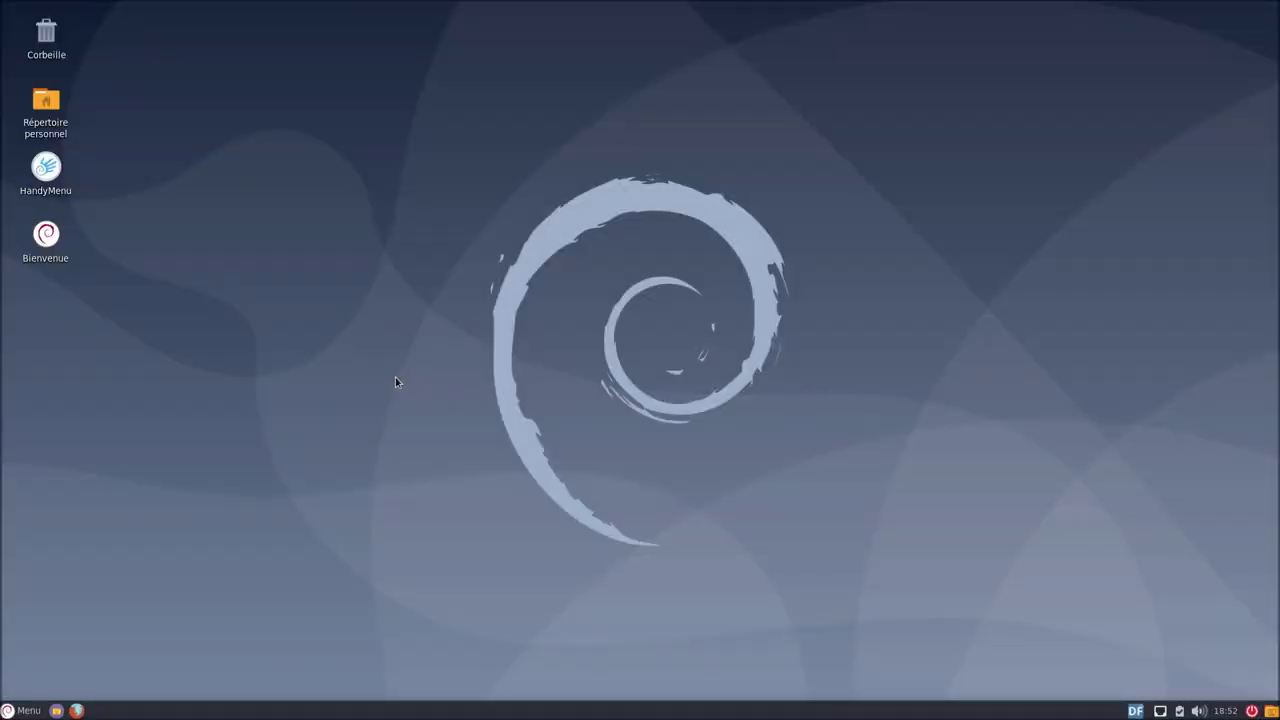
Take the VM out of full screen and try the guest's application menu windowed
{"action": "left_click", "coordinate": [22, 710]}
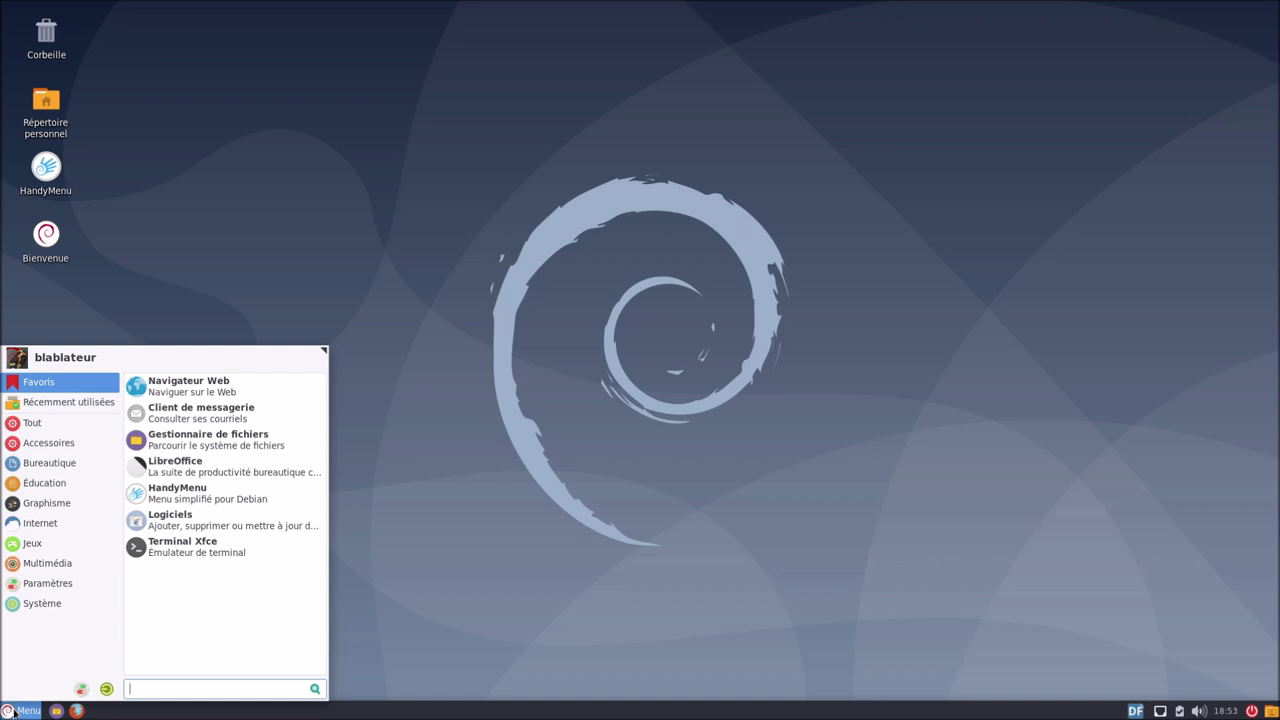
{"action": "left_click", "coordinate": [697, 560]}
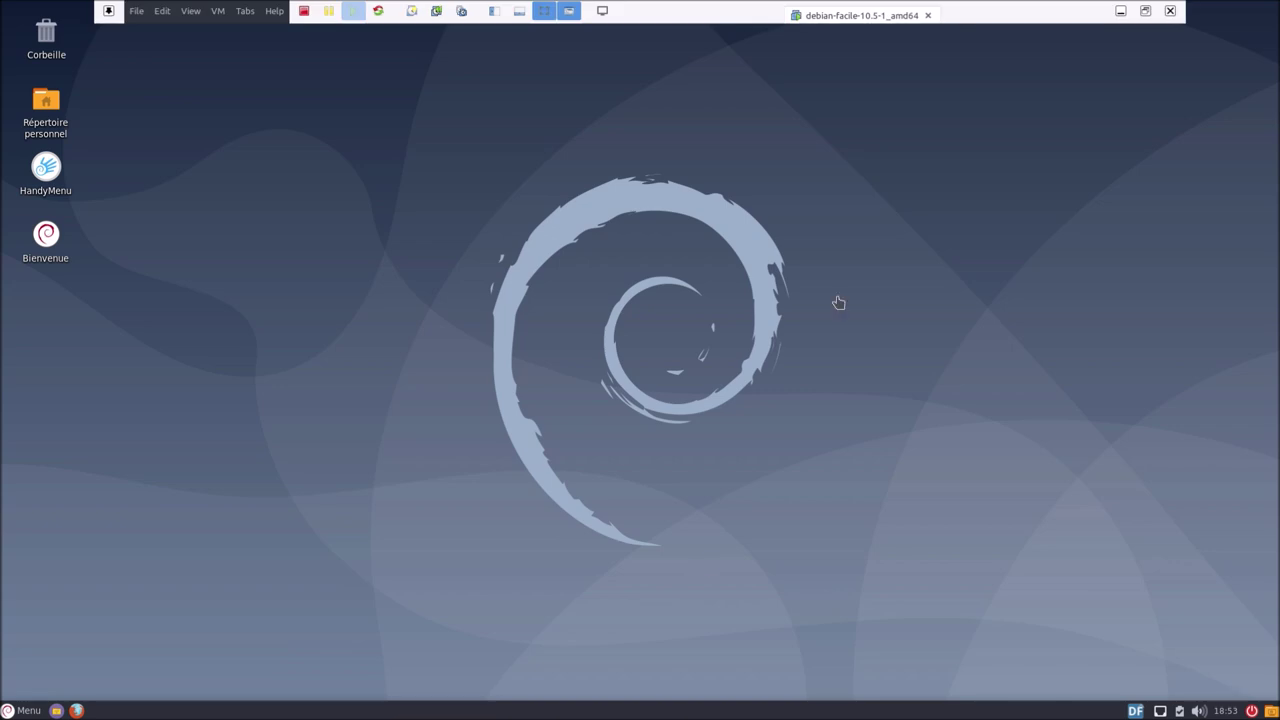
{"action": "left_click", "coordinate": [1145, 12]}
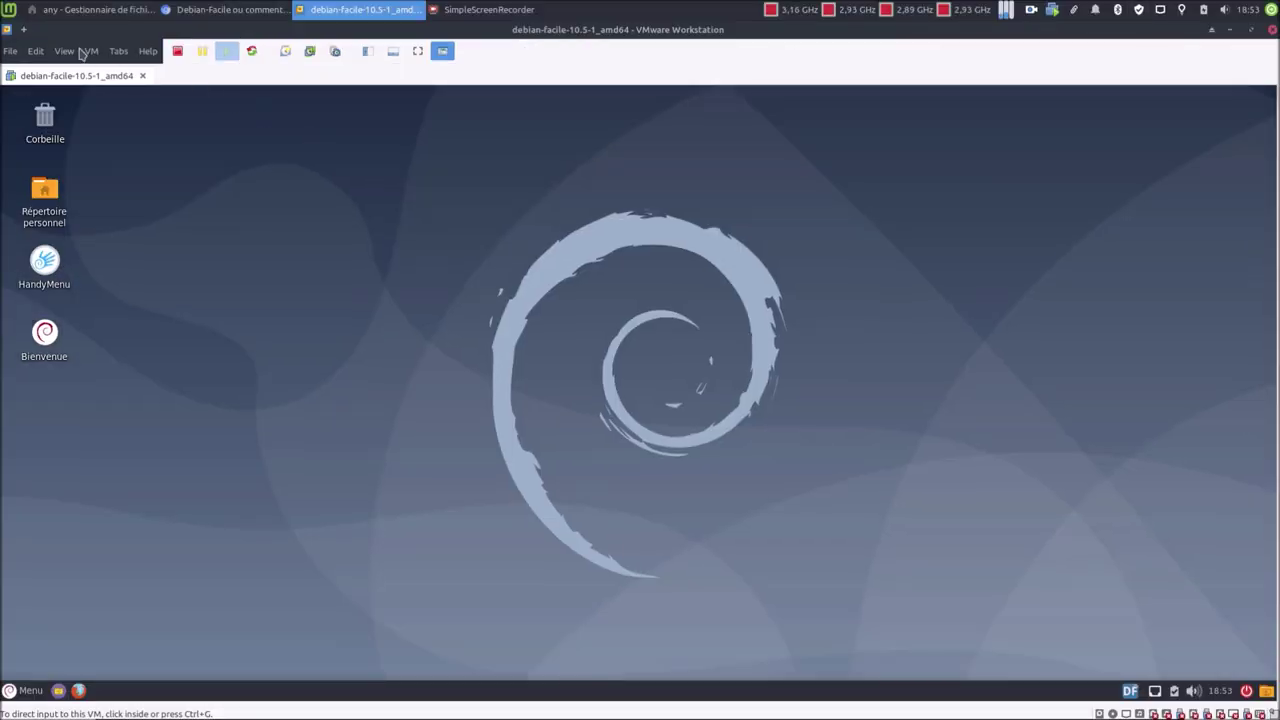
{"action": "left_click", "coordinate": [10, 16]}
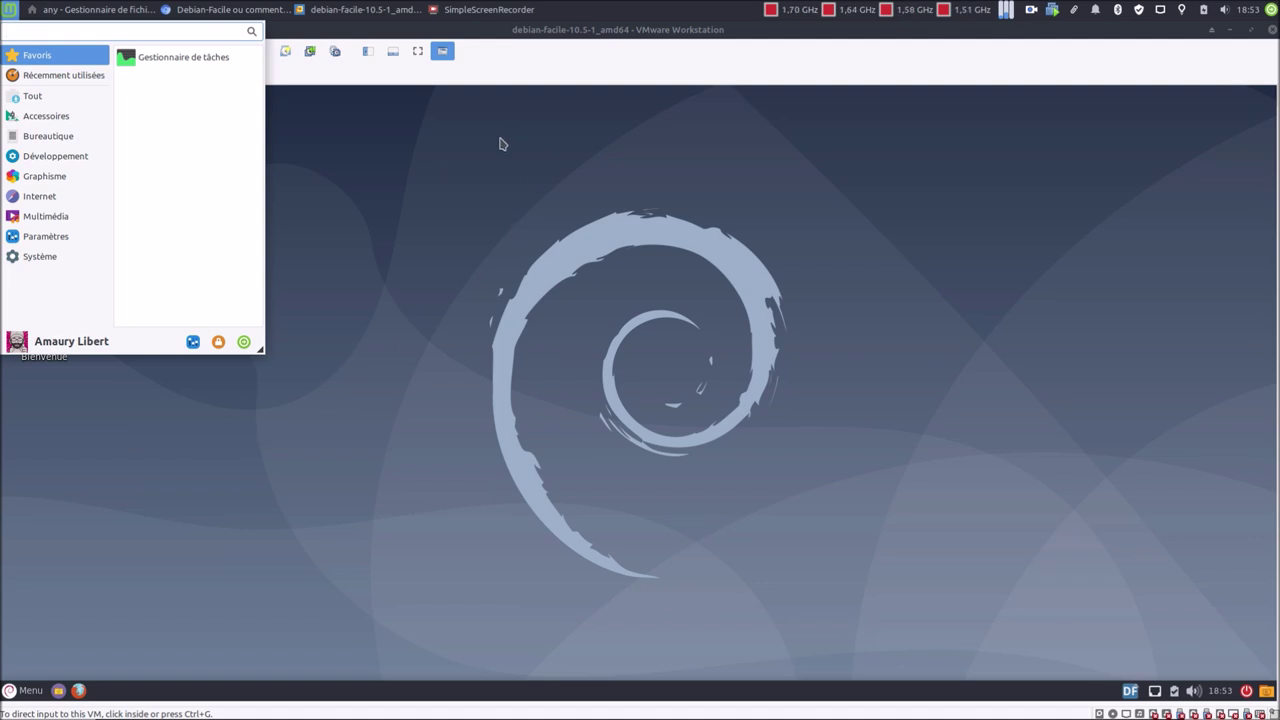
{"action": "left_click", "coordinate": [31, 693]}
{"action": "left_click", "coordinate": [31, 693]}
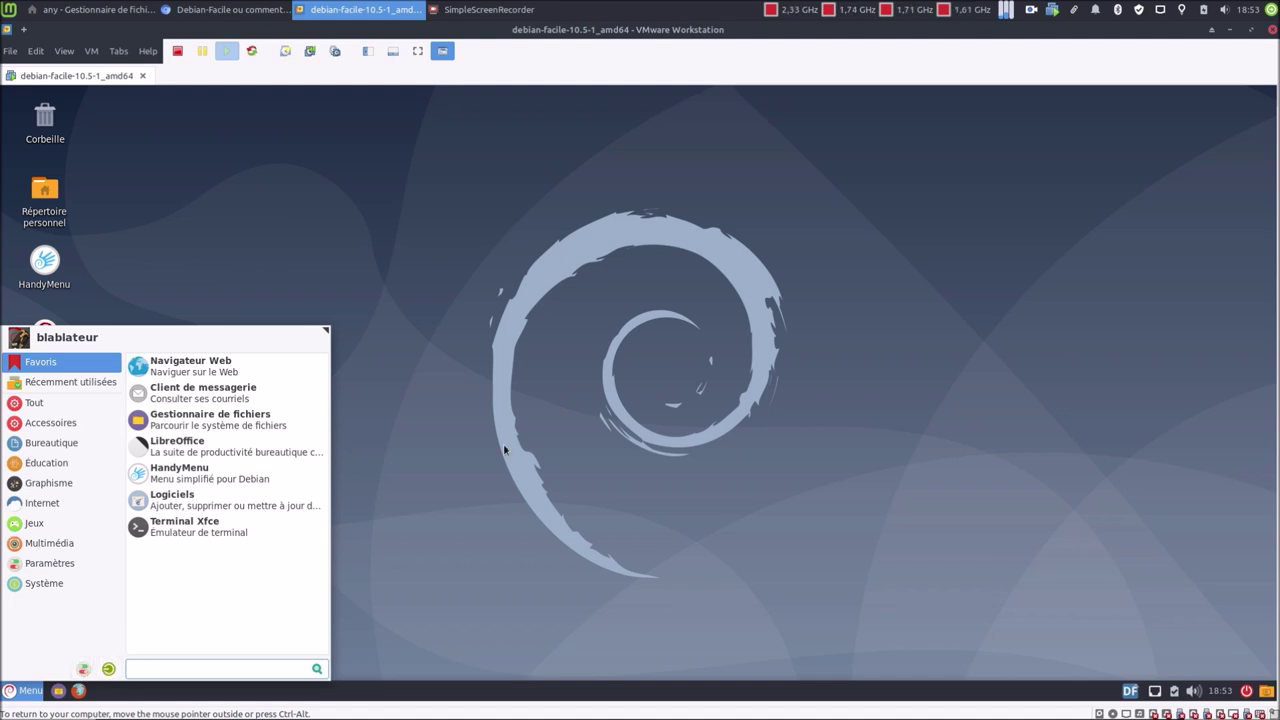
{"action": "left_click", "coordinate": [692, 380]}
Return the VM to full screen with Exclusive Mode and open the Xfce applications menu
{"action": "left_click", "coordinate": [418, 50]}
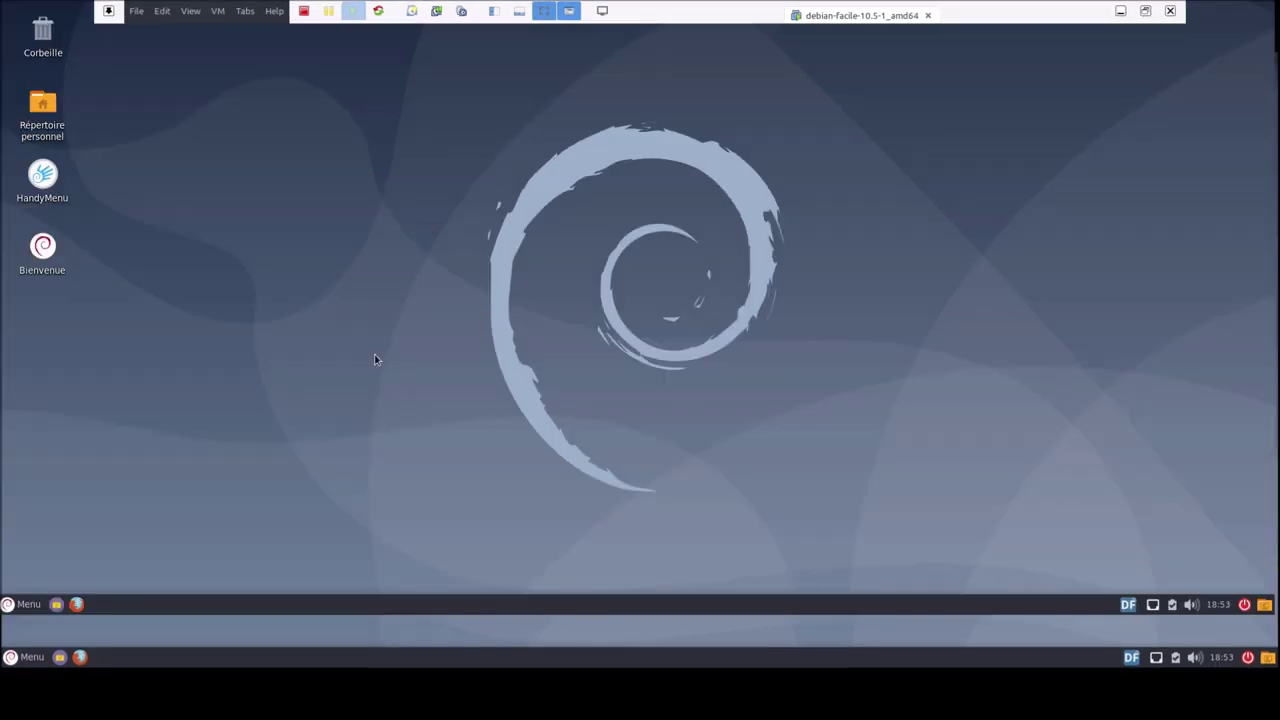
{"action": "left_click", "coordinate": [190, 11]}
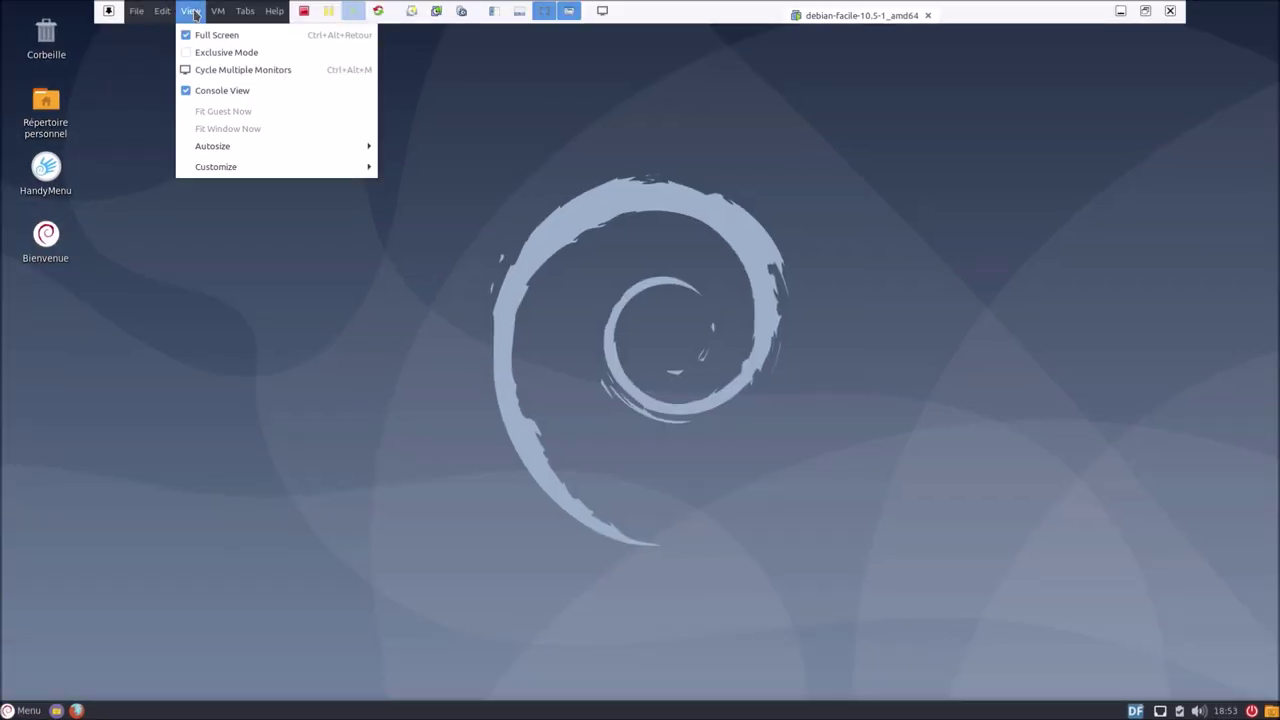
{"action": "left_click", "coordinate": [207, 52]}
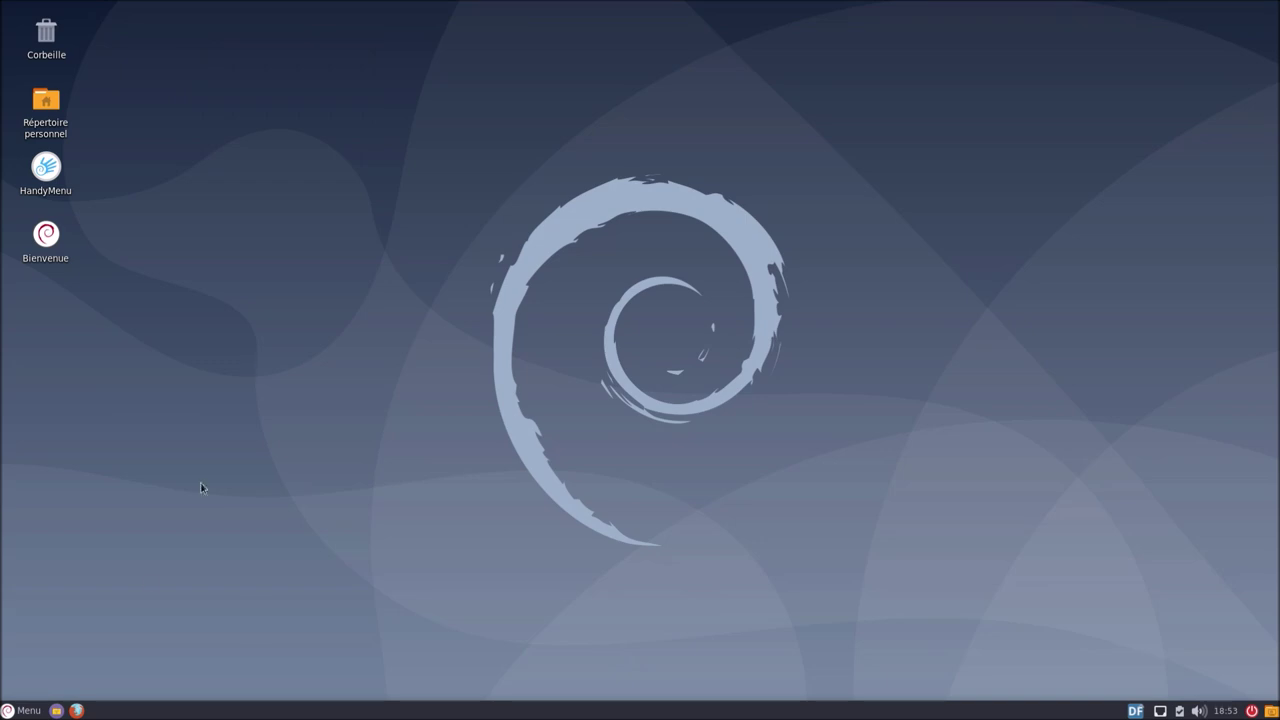
{"action": "left_click", "coordinate": [20, 710]}
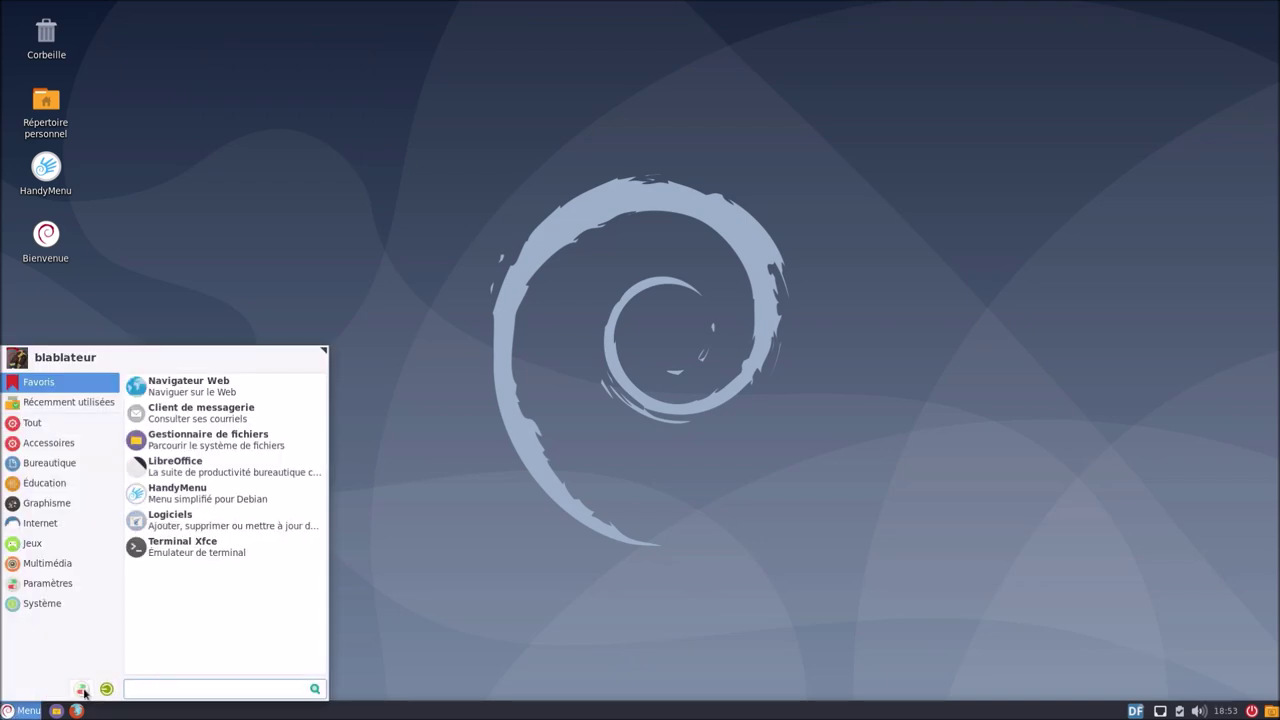
Open the guest's Apparence settings, then take the VM out of full screen
{"action": "left_click", "coordinate": [82, 690]}
{"action": "mouse_move", "coordinate": [579, 184]}
{"action": "left_mouse_down"}
{"action": "mouse_move", "coordinate": [551, 175]}
{"action": "mouse_move", "coordinate": [595, 178]}
{"action": "left_mouse_up"}
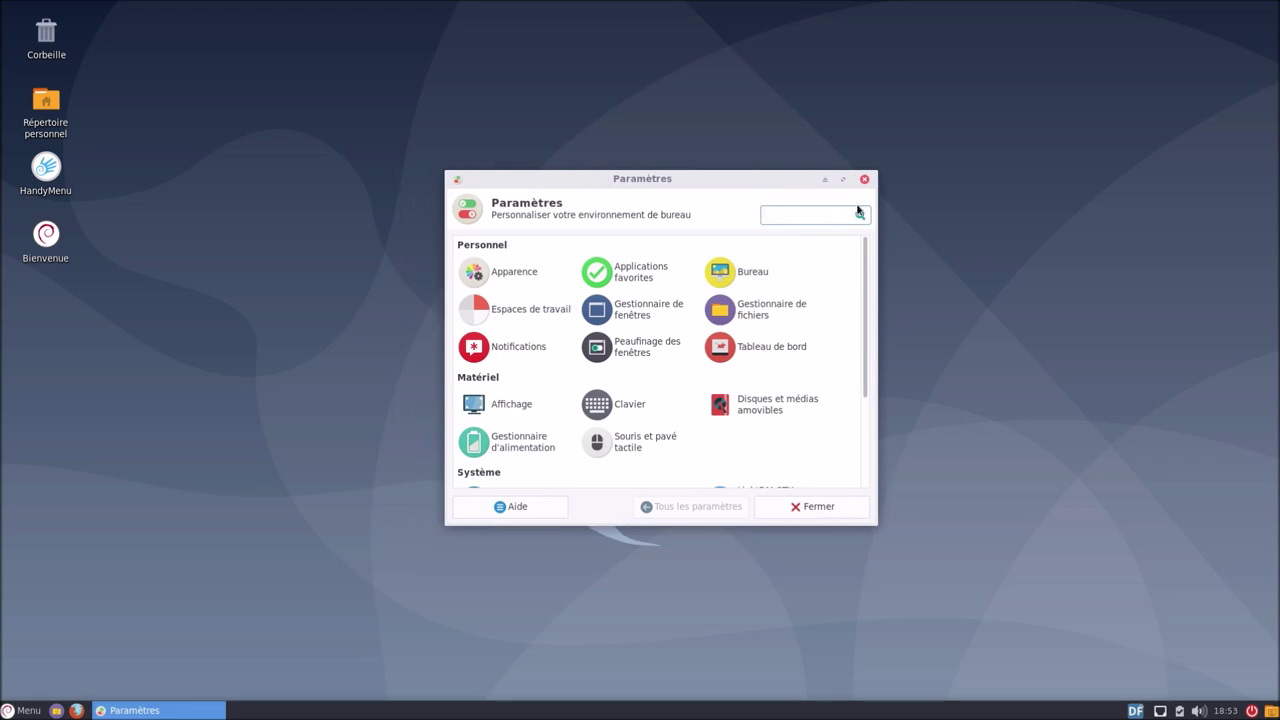
{"action": "left_click", "coordinate": [842, 179]}
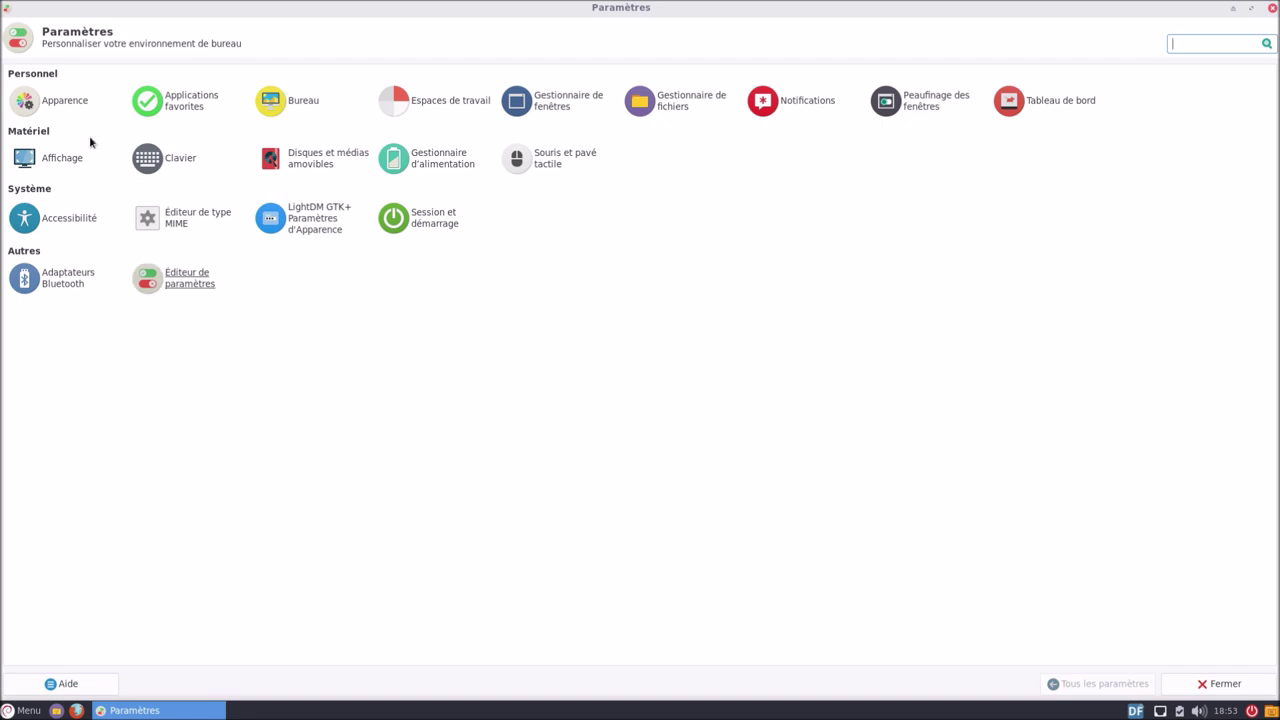
{"action": "left_click", "coordinate": [57, 102]}
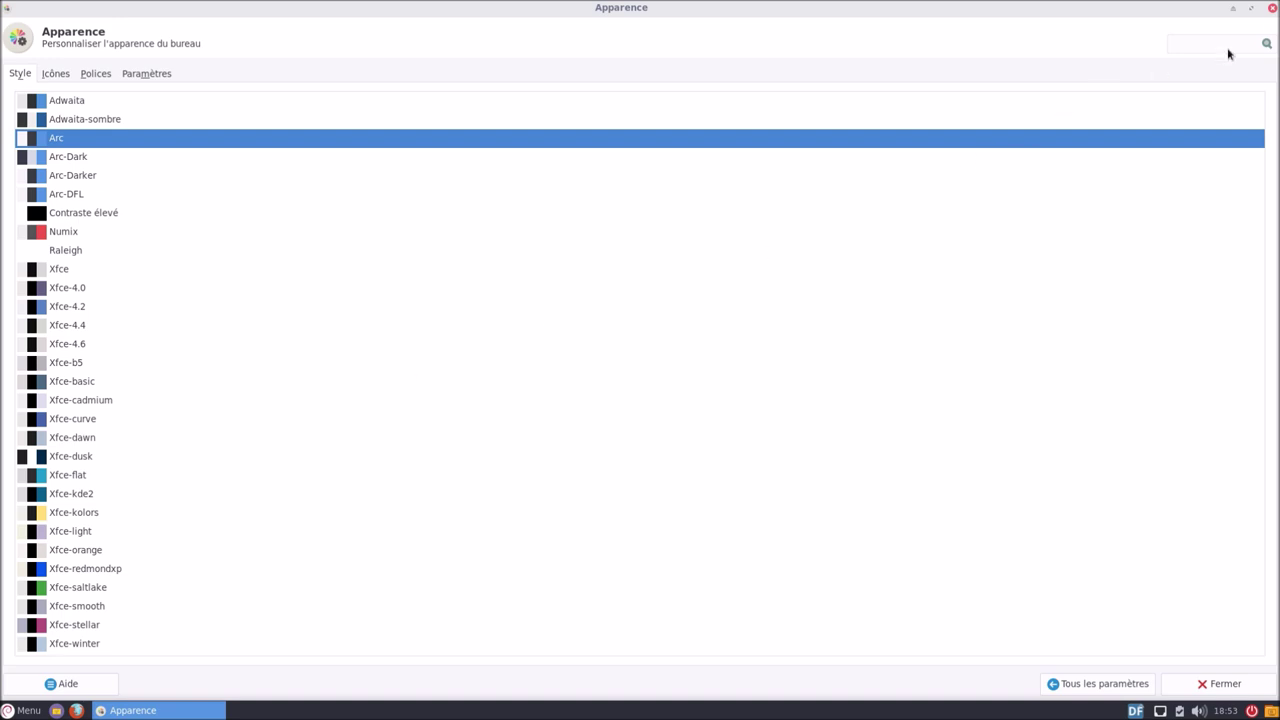
{"action": "left_click", "coordinate": [1250, 8]}
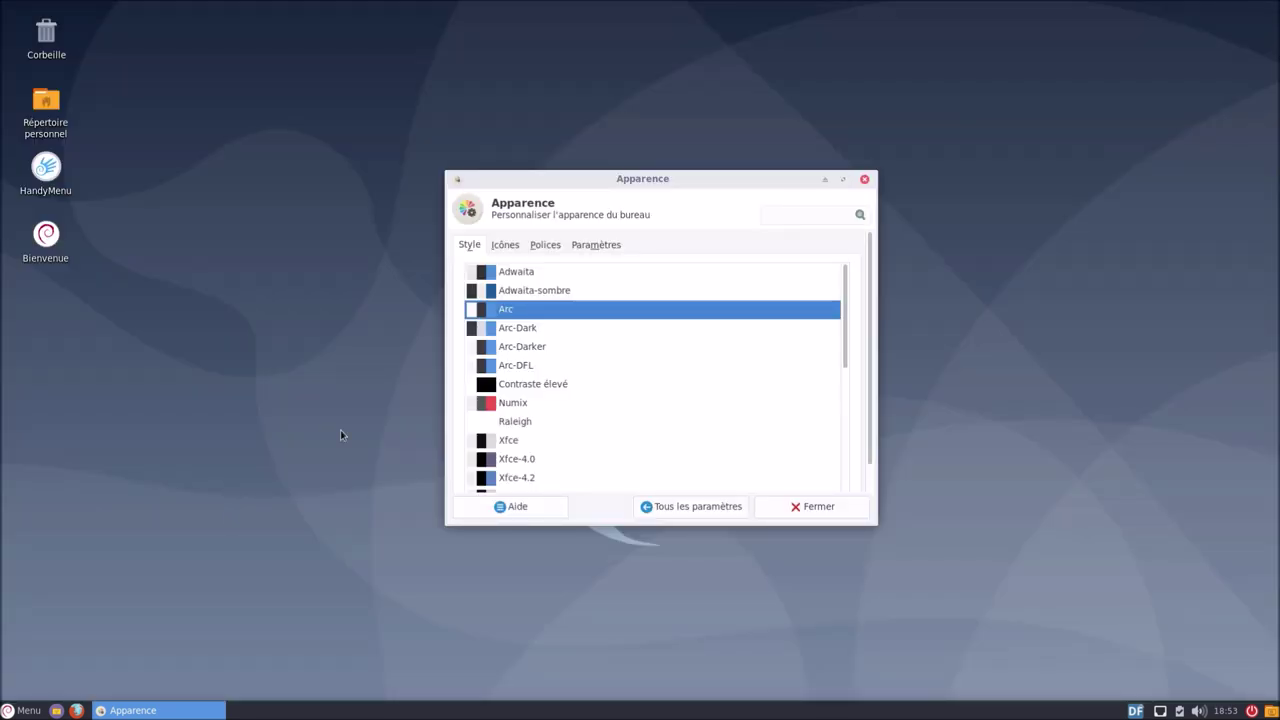
{"action": "mouse_move", "coordinate": [825, 5]}
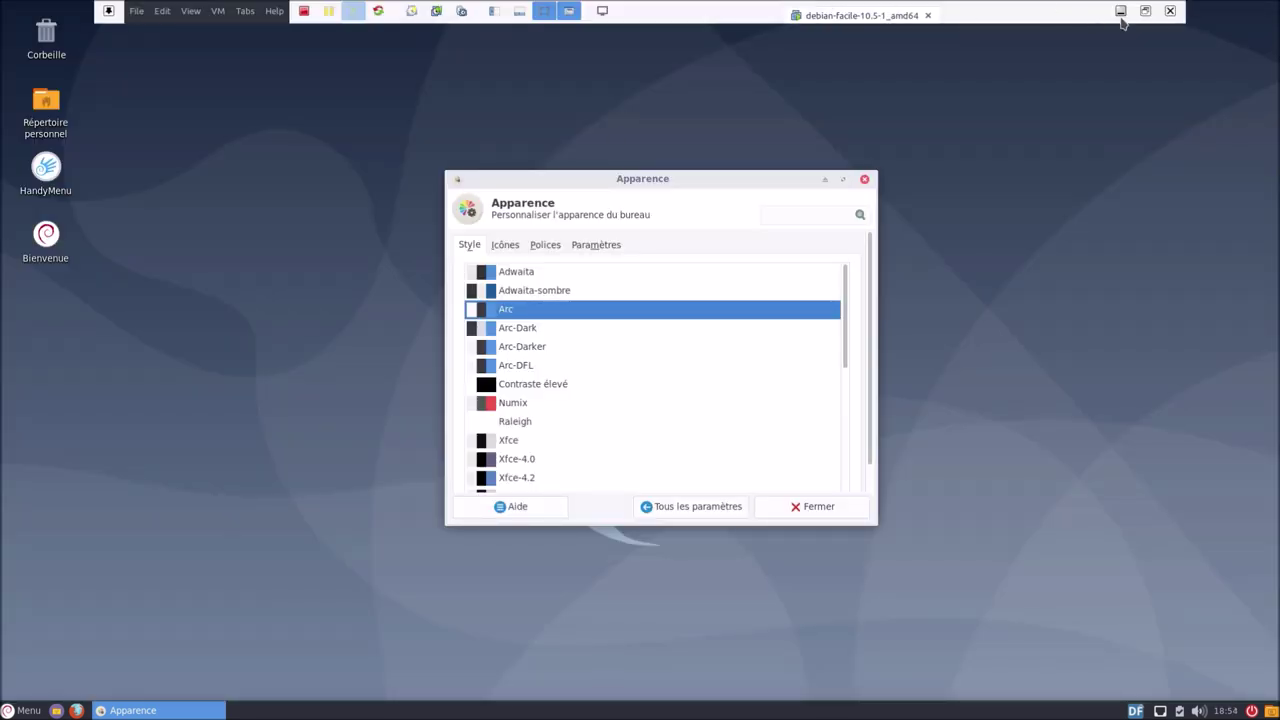
{"action": "left_click", "coordinate": [1150, 17]}
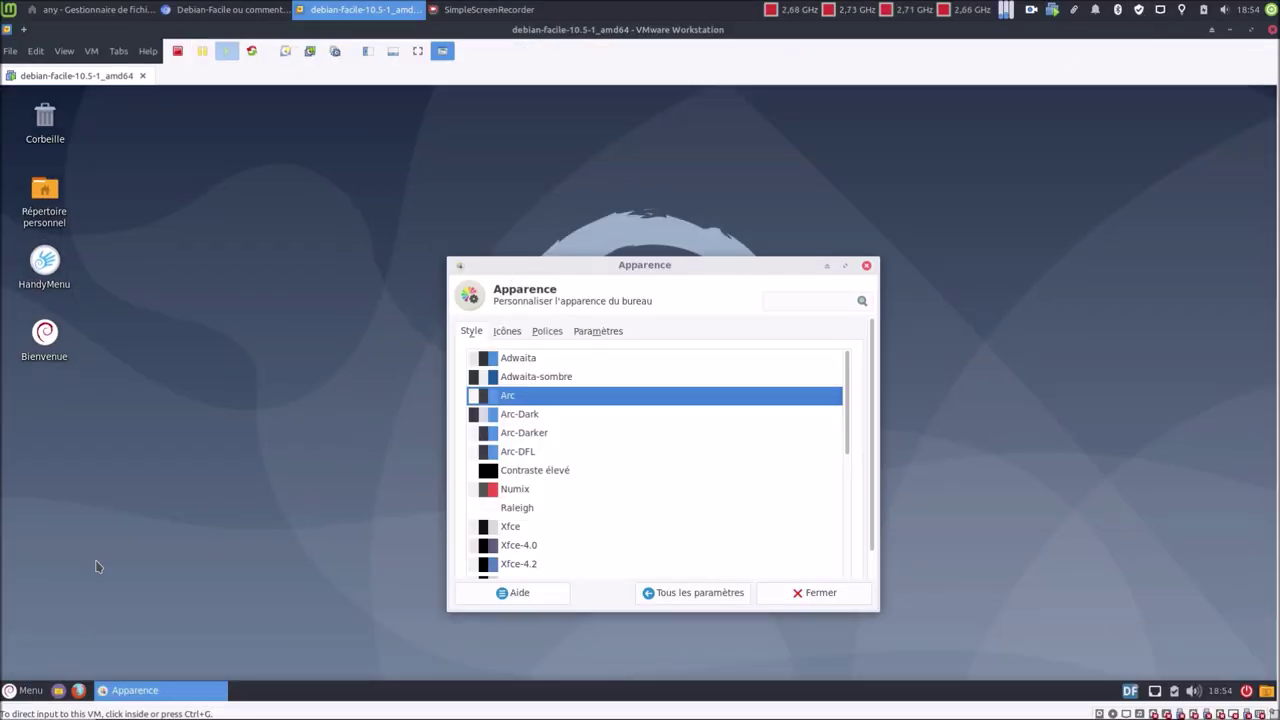
Try the Mint-X-Blue theme on the host, revert to Arc-Darker, and put the VM back in full screen
{"action": "left_click", "coordinate": [9, 10]}
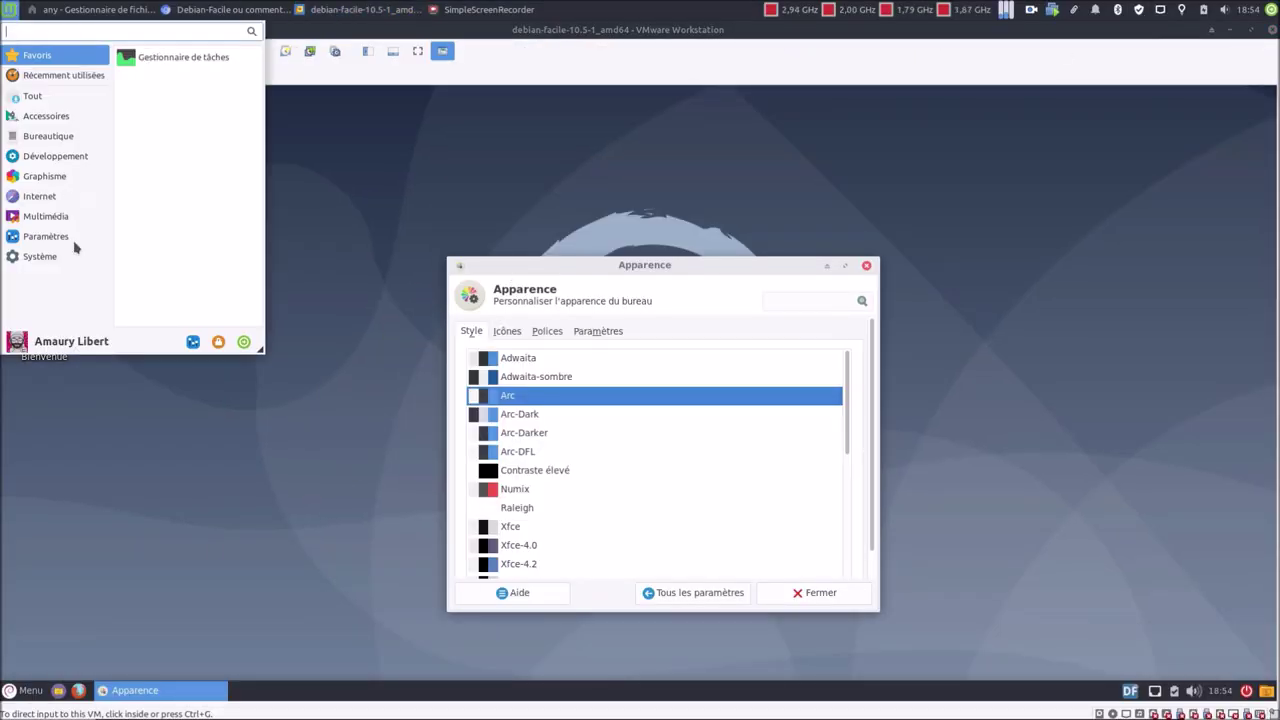
{"action": "left_click", "coordinate": [192, 342]}
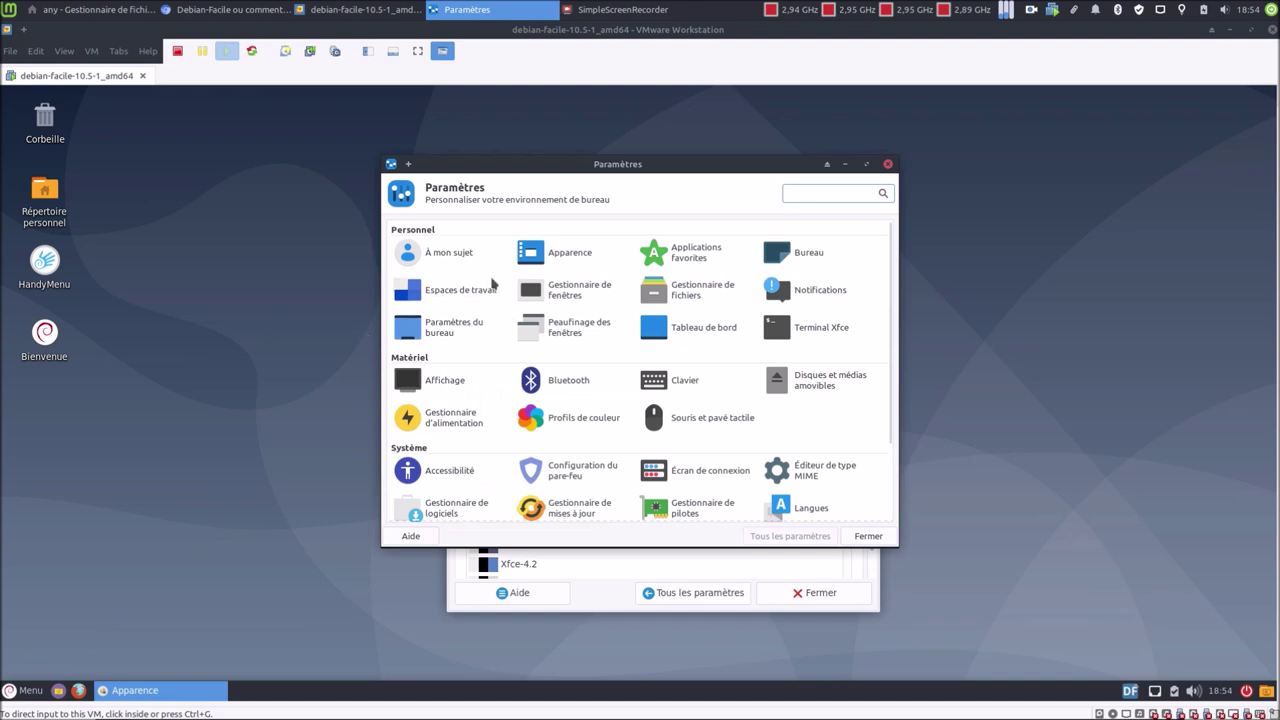
{"action": "left_click", "coordinate": [576, 250]}
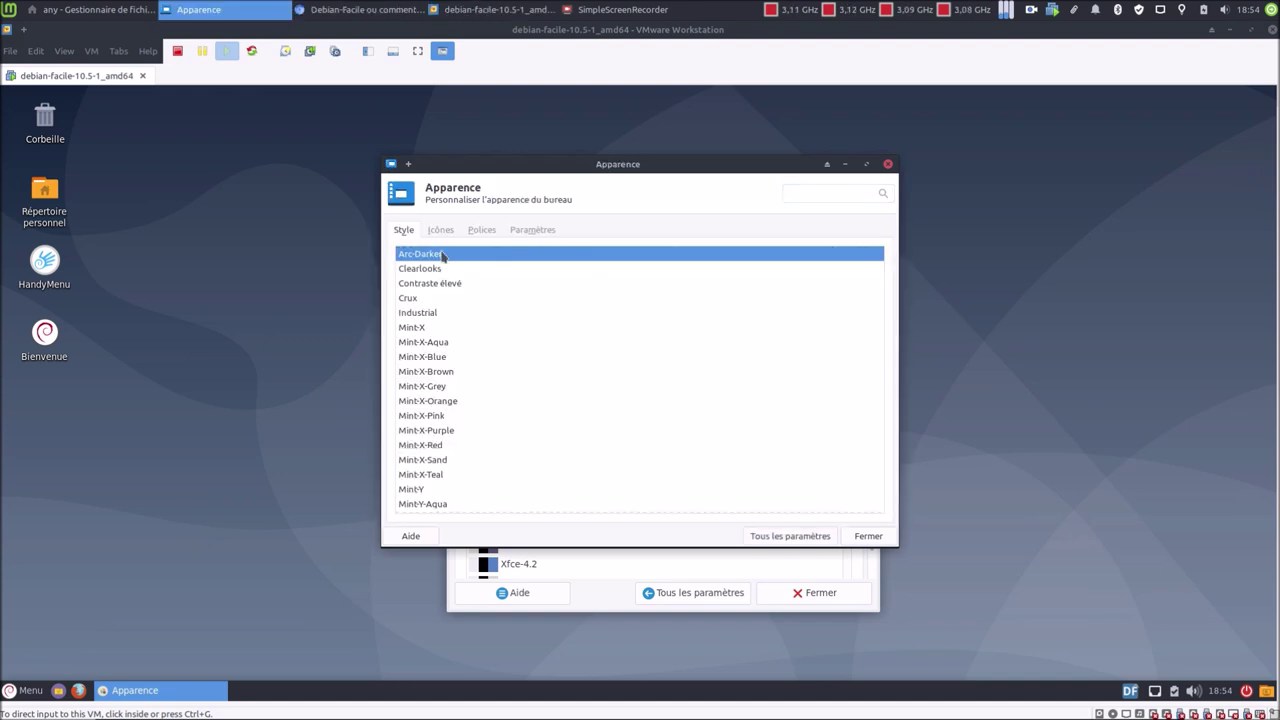
{"action": "left_click", "coordinate": [491, 357]}
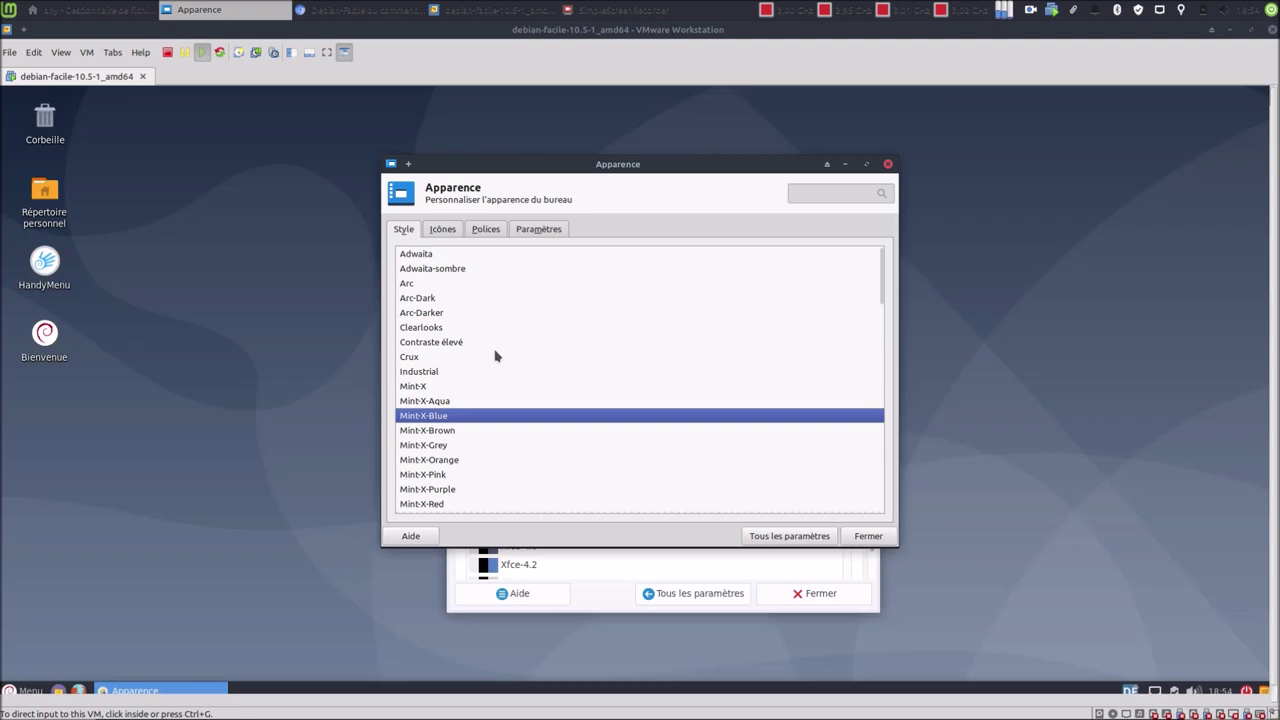
{"action": "scroll", "coordinate": [603, 330], "scroll_direction": "down", "scroll_amount": 1}
{"action": "scroll", "coordinate": [603, 330], "scroll_direction": "up", "scroll_amount": 1}
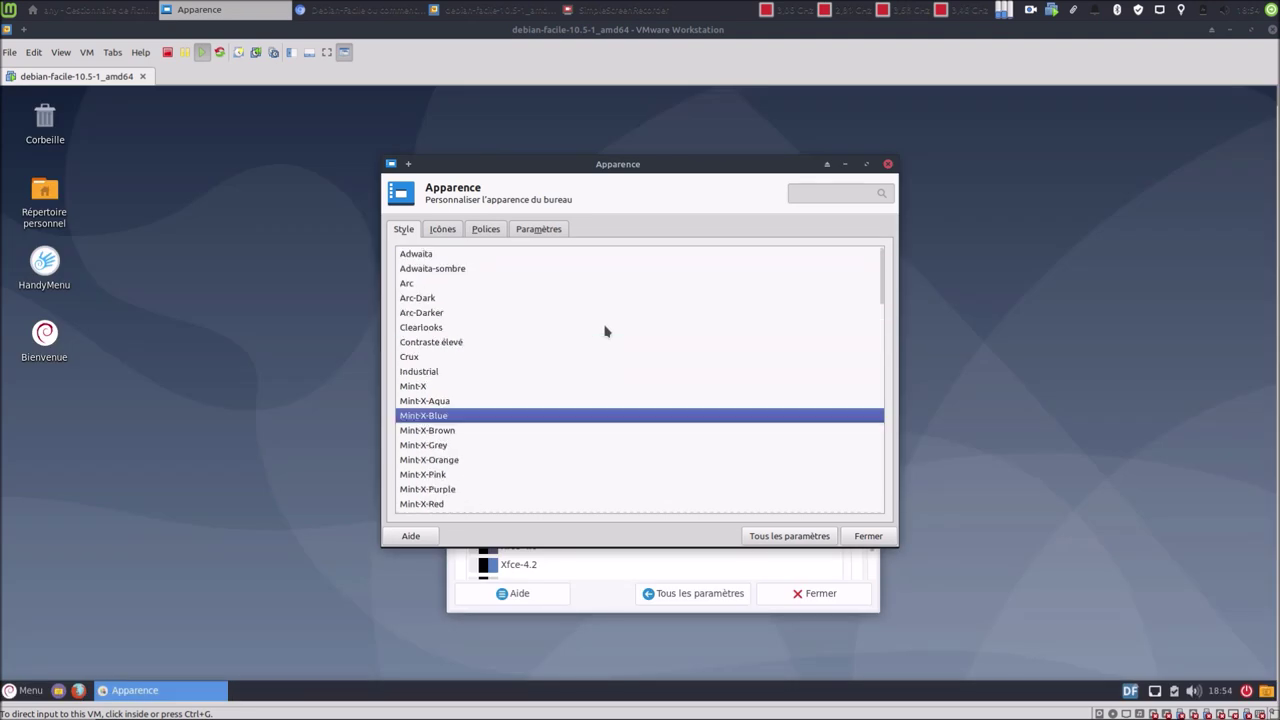
{"action": "left_click", "coordinate": [434, 313]}
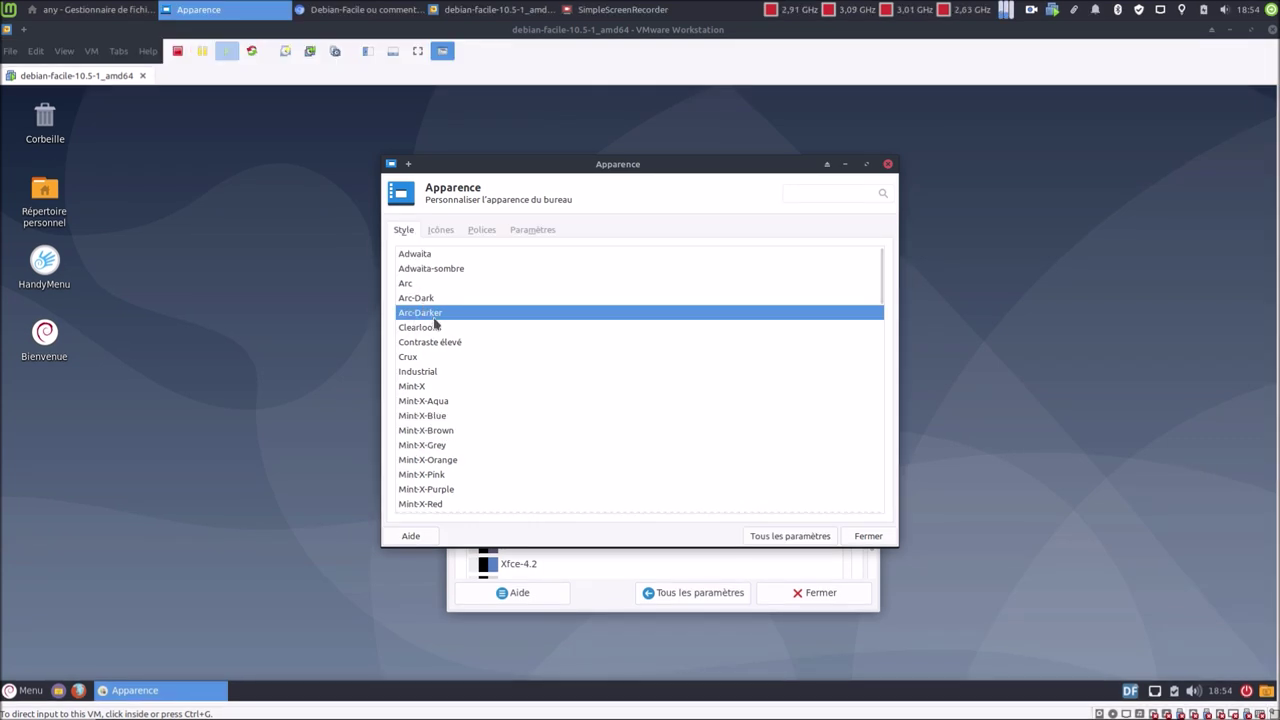
{"action": "left_click", "coordinate": [862, 537]}
{"action": "left_click", "coordinate": [419, 51]}
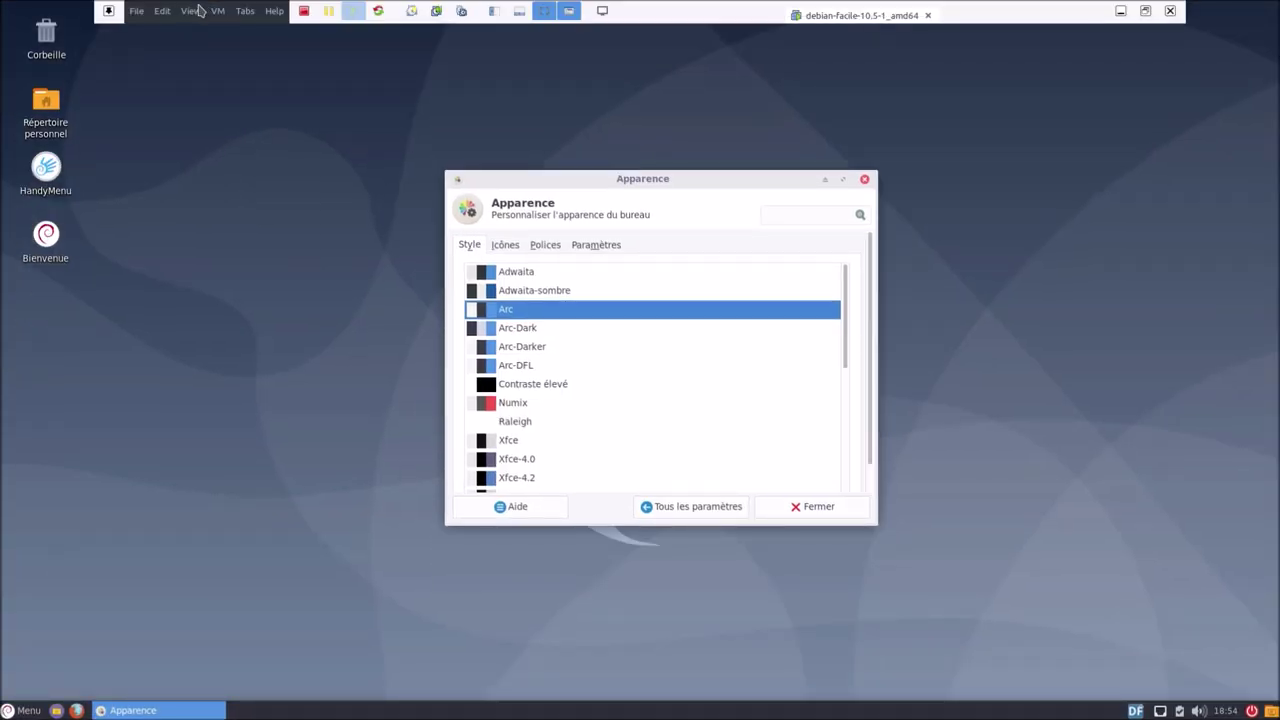
Browse the guest's icon themes under Icônes, then switch to the Tous les paramètres overview
{"action": "left_click", "coordinate": [199, 9]}
{"action": "left_click", "coordinate": [194, 55]}
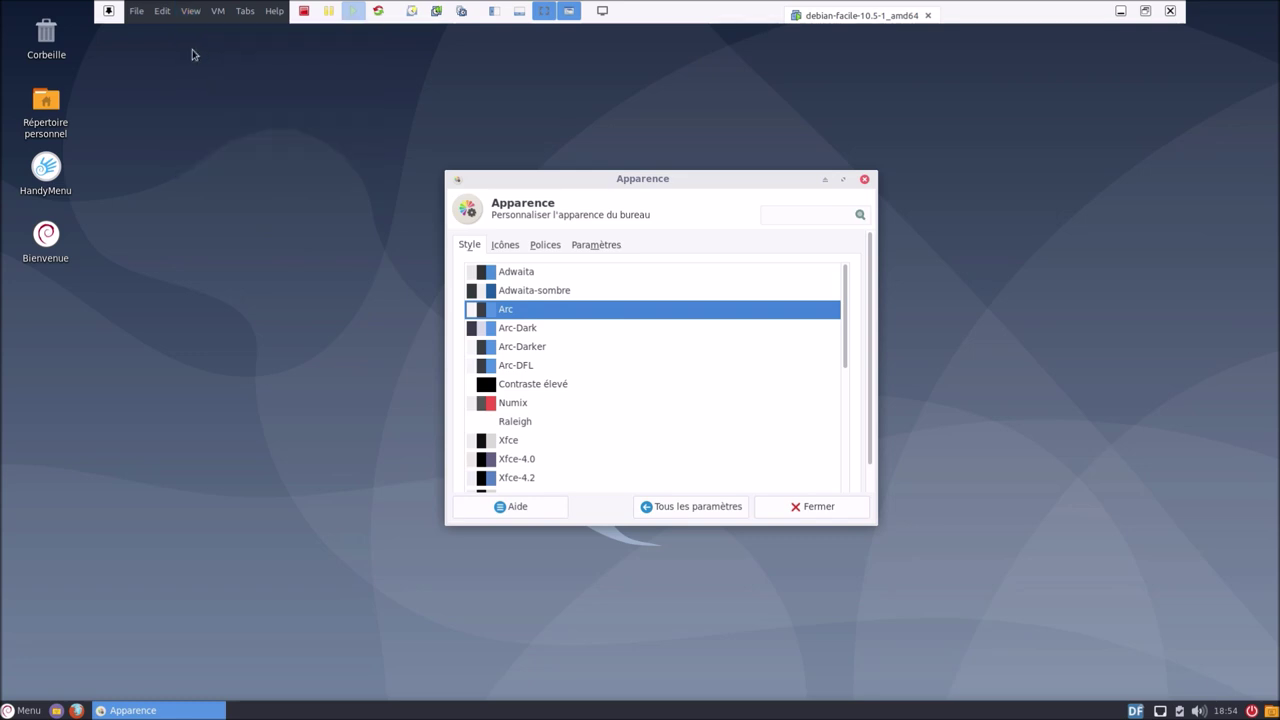
{"action": "left_click", "coordinate": [510, 247]}
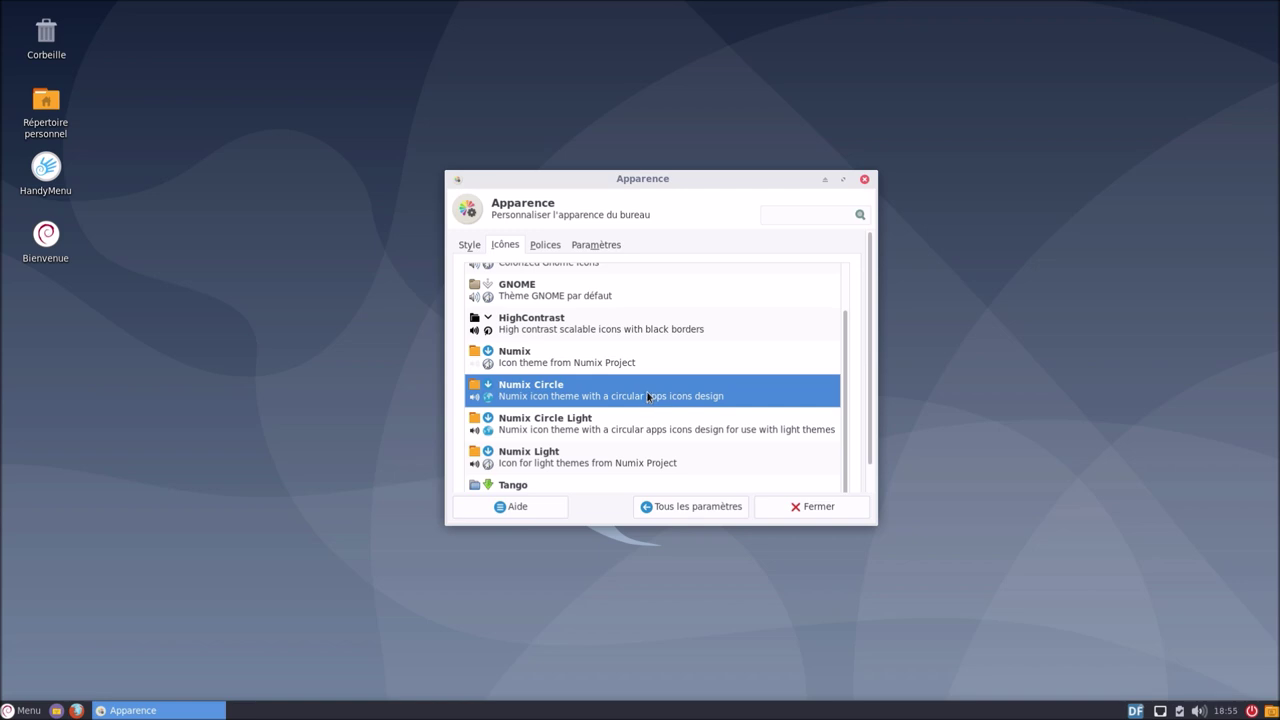
{"action": "left_click", "coordinate": [706, 507]}
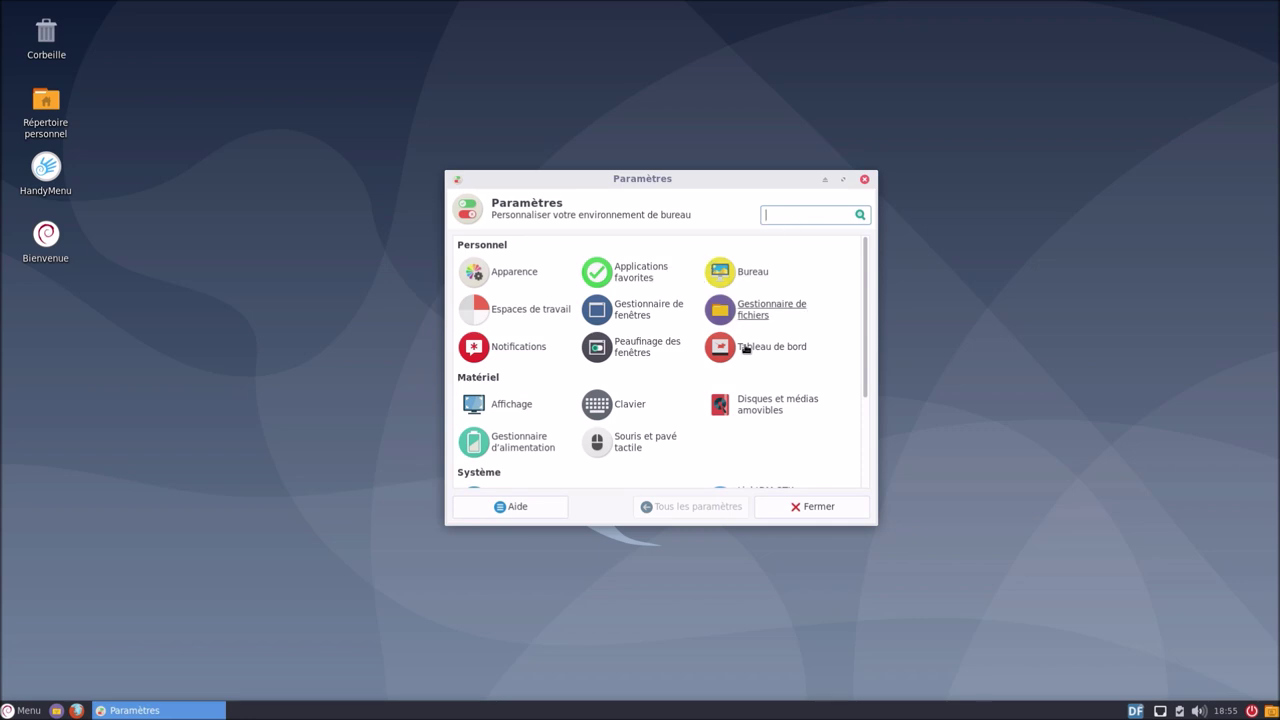
{"action": "scroll", "coordinate": [742, 378], "scroll_direction": "down", "scroll_amount": 3}
{"action": "scroll", "coordinate": [742, 378], "scroll_direction": "up", "scroll_amount": 3}
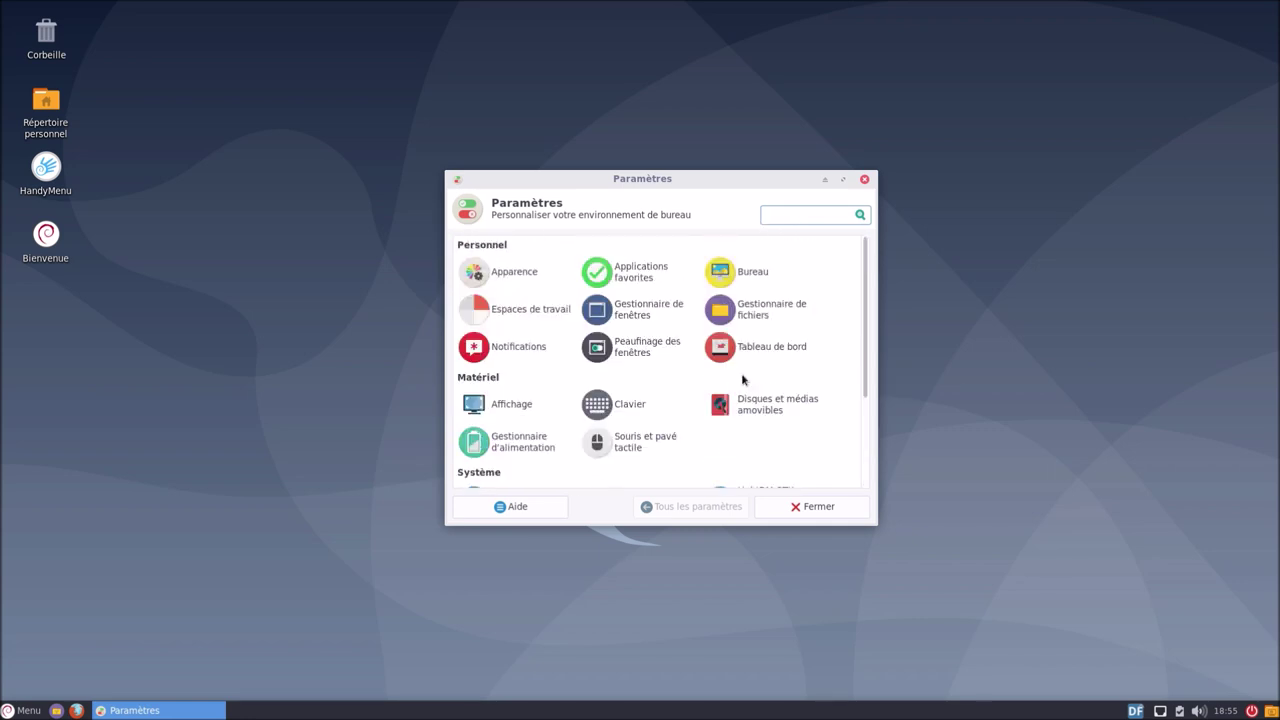
Close the settings overview, then open and close the Disques utility from Accessoires
{"action": "left_click", "coordinate": [812, 507]}
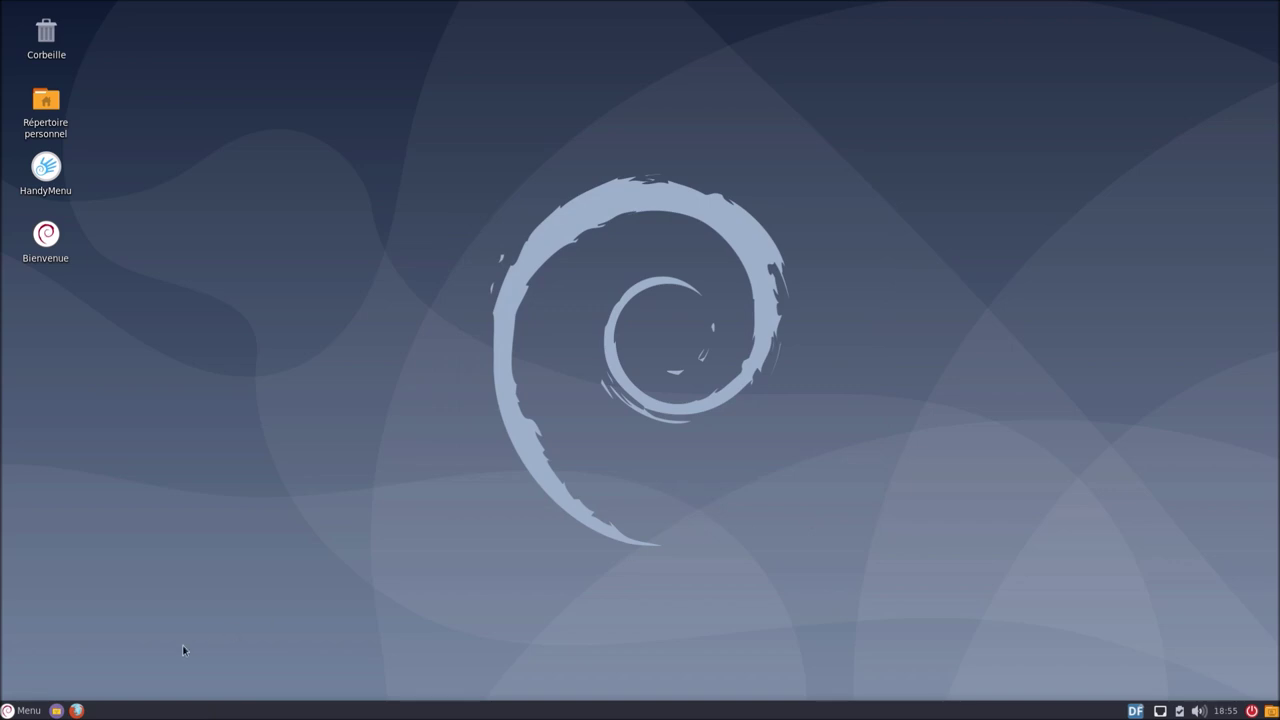
{"action": "left_click", "coordinate": [27, 711]}
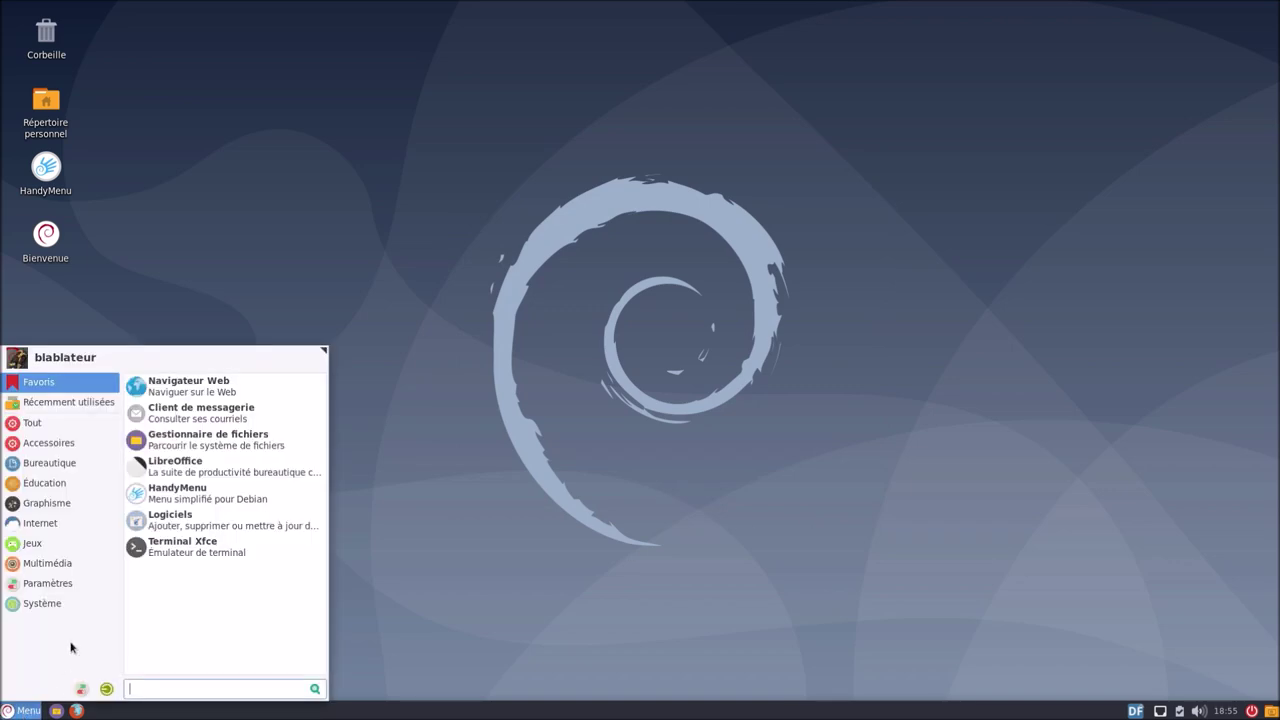
{"action": "left_click", "coordinate": [45, 444]}
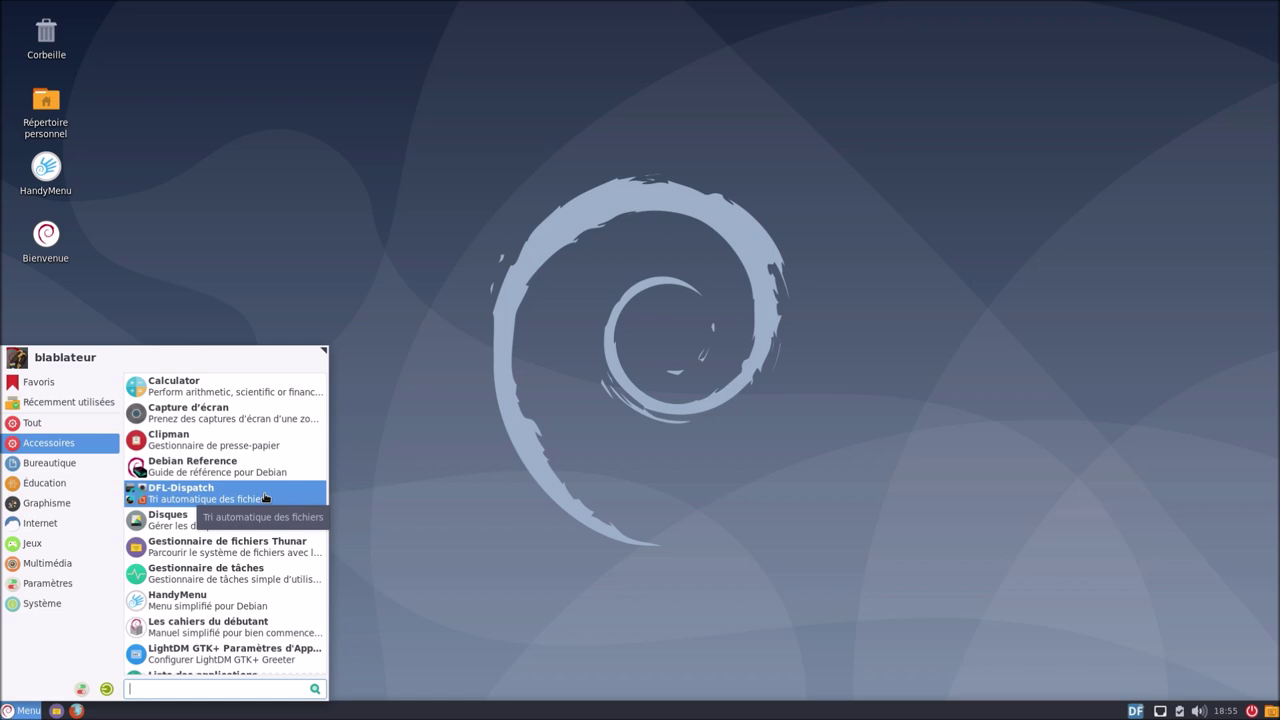
{"action": "left_click", "coordinate": [222, 527]}
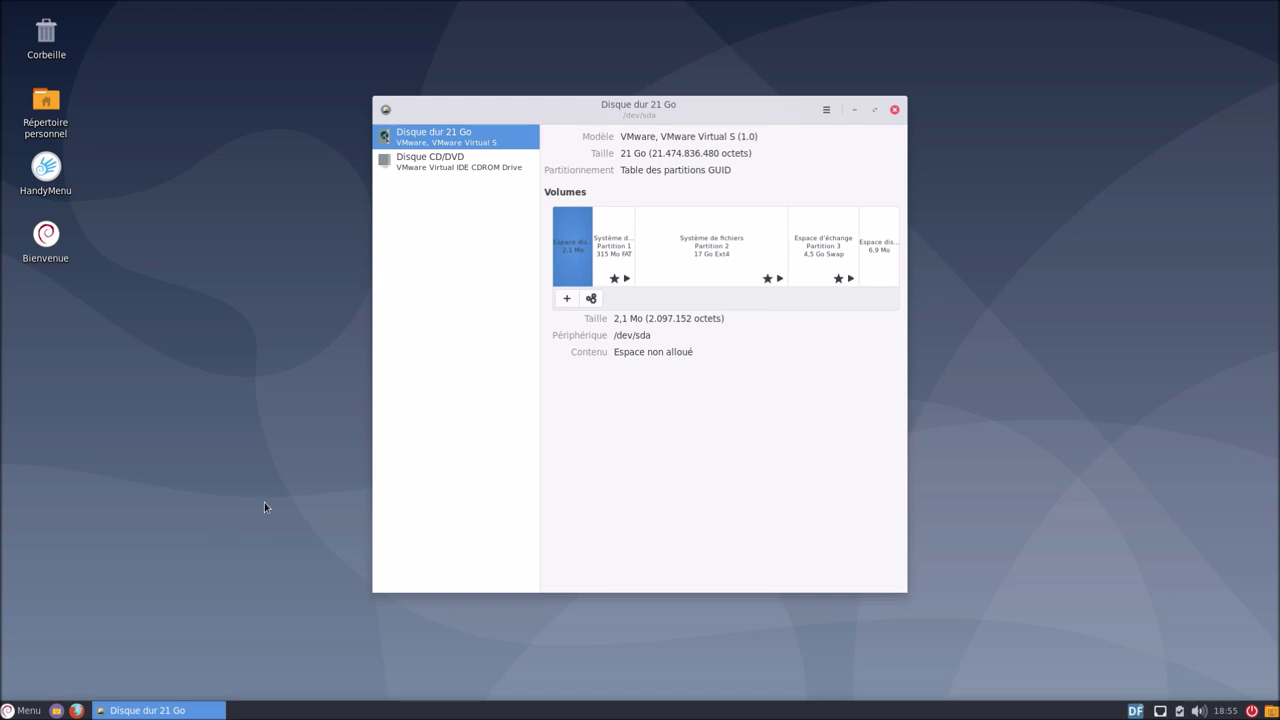
{"action": "left_click", "coordinate": [894, 109]}
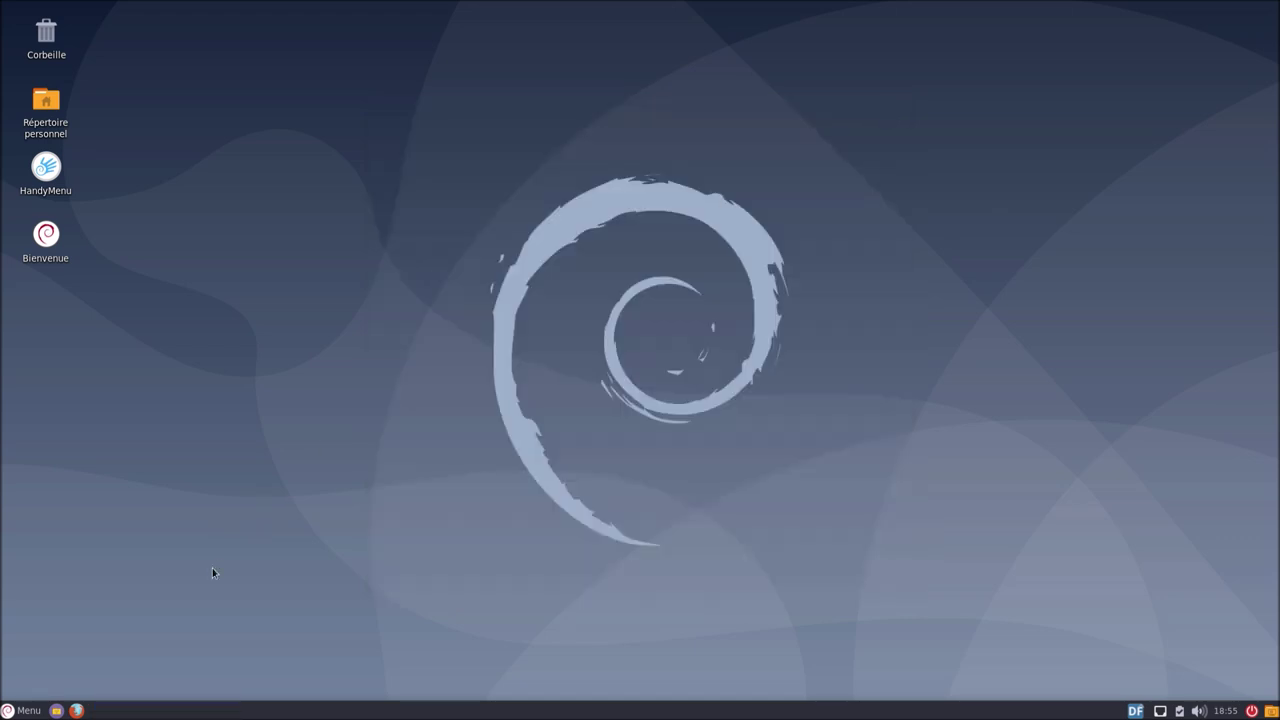
Launch the Sauvegardes backup tool from the Accessoires list
{"action": "left_click", "coordinate": [20, 710]}
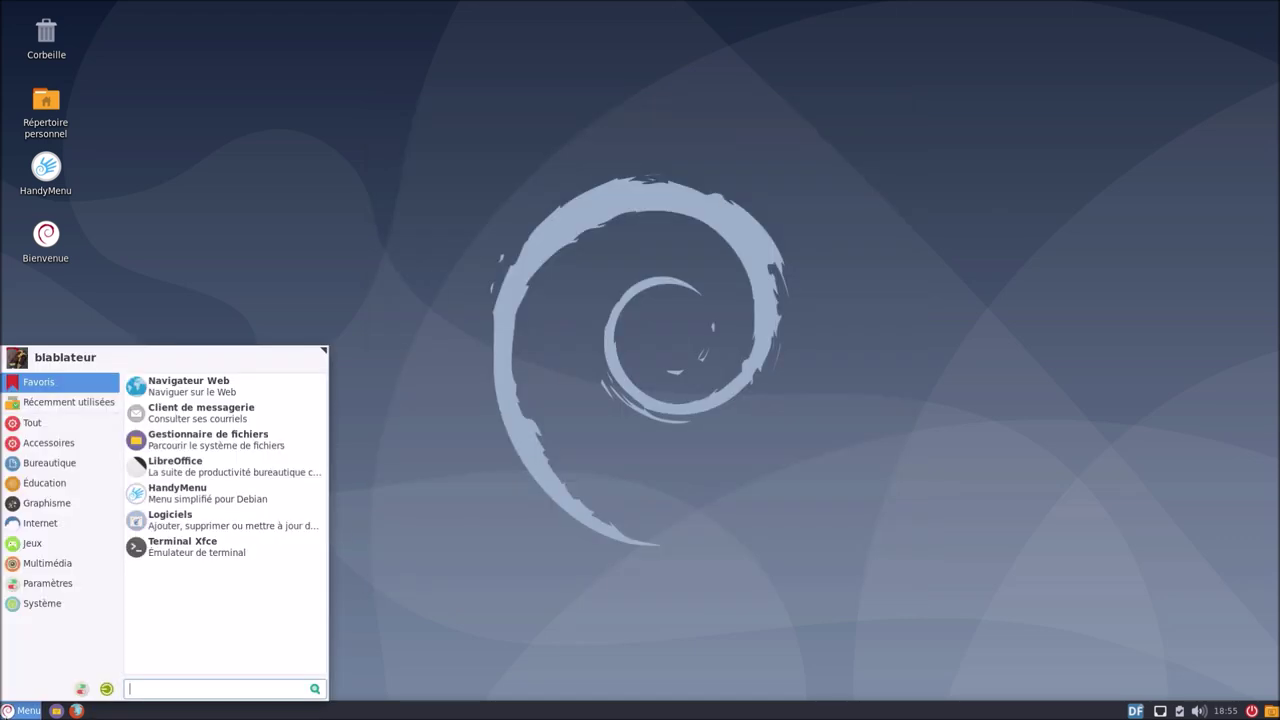
{"action": "left_click", "coordinate": [62, 443]}
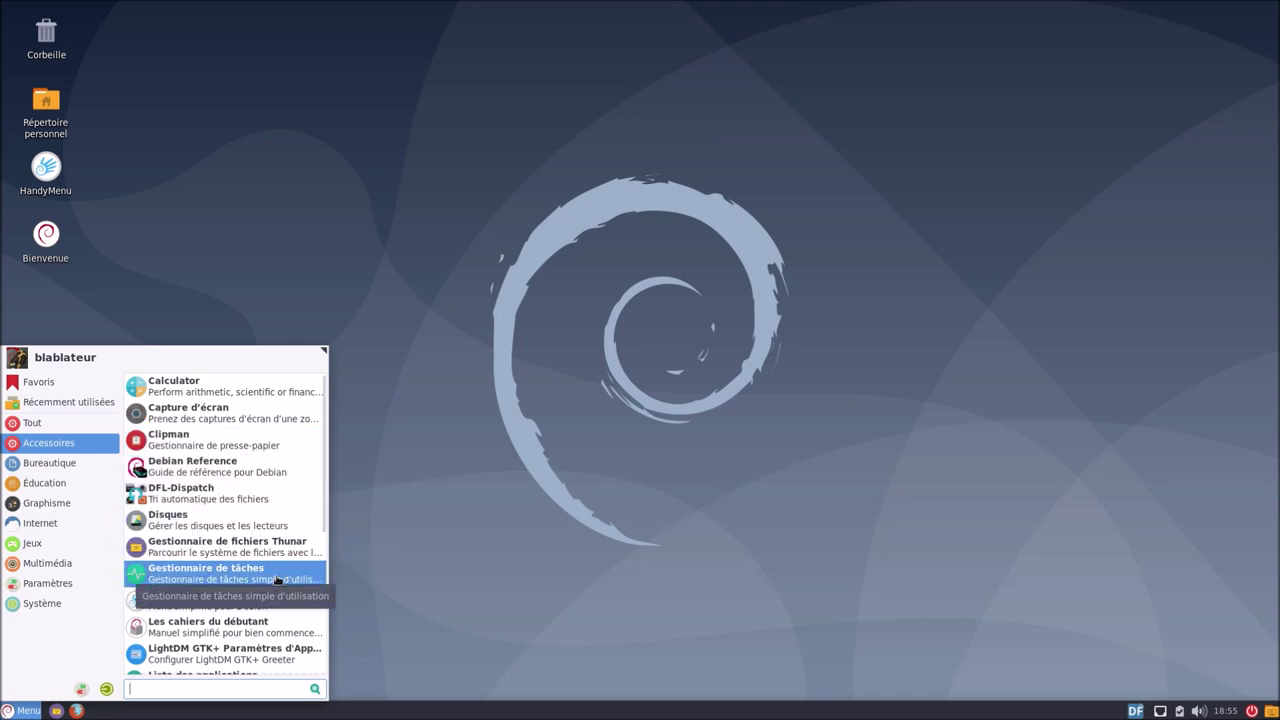
{"action": "scroll", "coordinate": [272, 601], "scroll_direction": "down", "scroll_amount": 1}
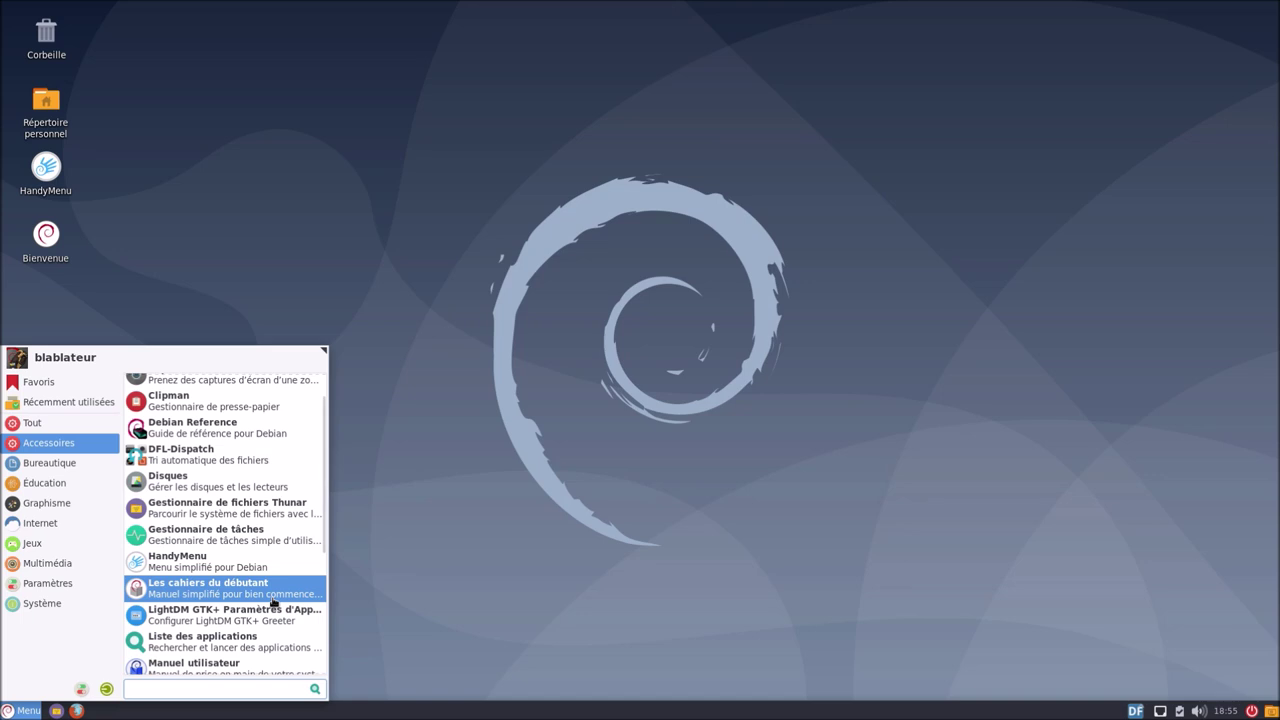
{"action": "scroll", "coordinate": [272, 601], "scroll_direction": "down", "scroll_amount": 1}
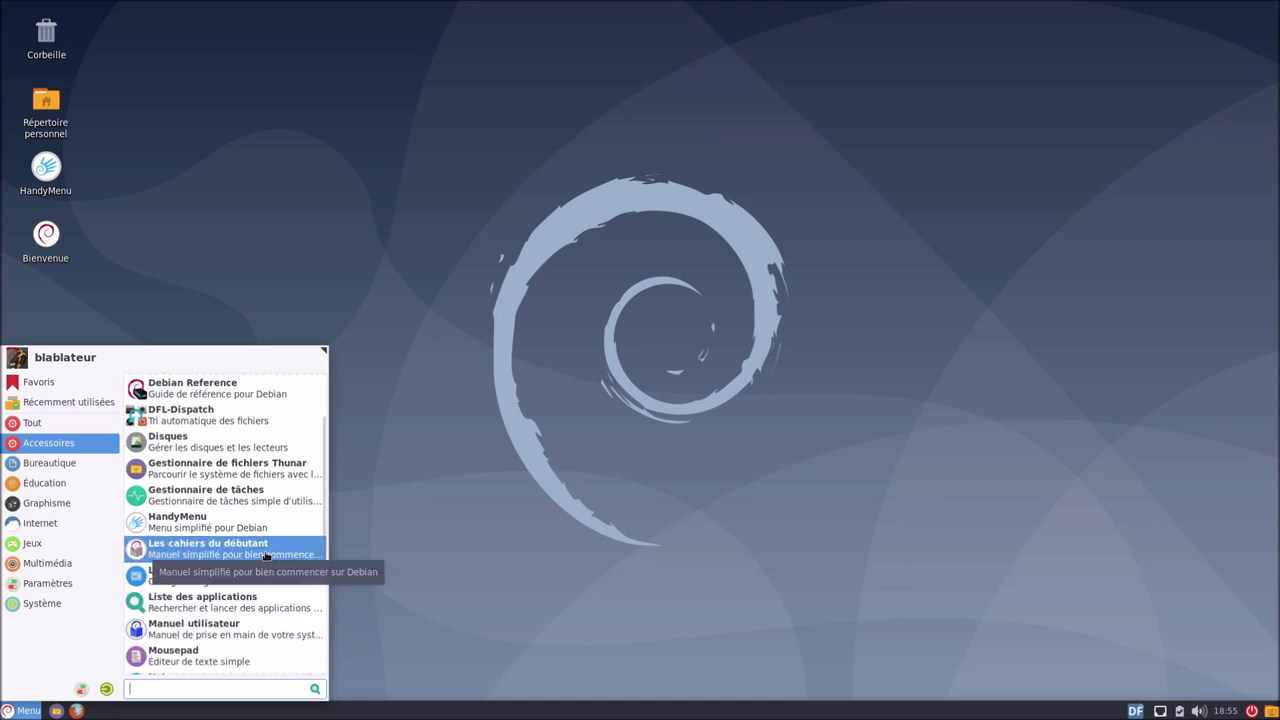
{"action": "scroll", "coordinate": [276, 585], "scroll_direction": "down", "scroll_amount": 1}
{"action": "scroll", "coordinate": [277, 587], "scroll_direction": "down", "scroll_amount": 2}
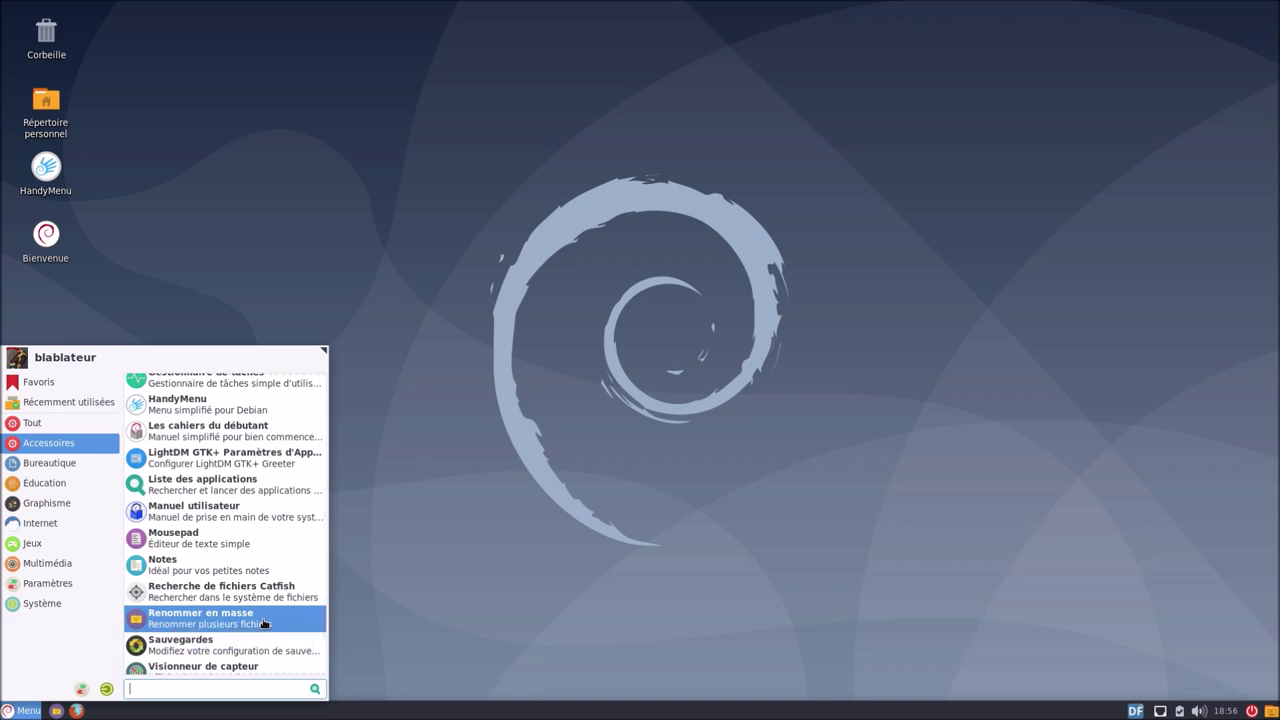
{"action": "left_click", "coordinate": [250, 650]}
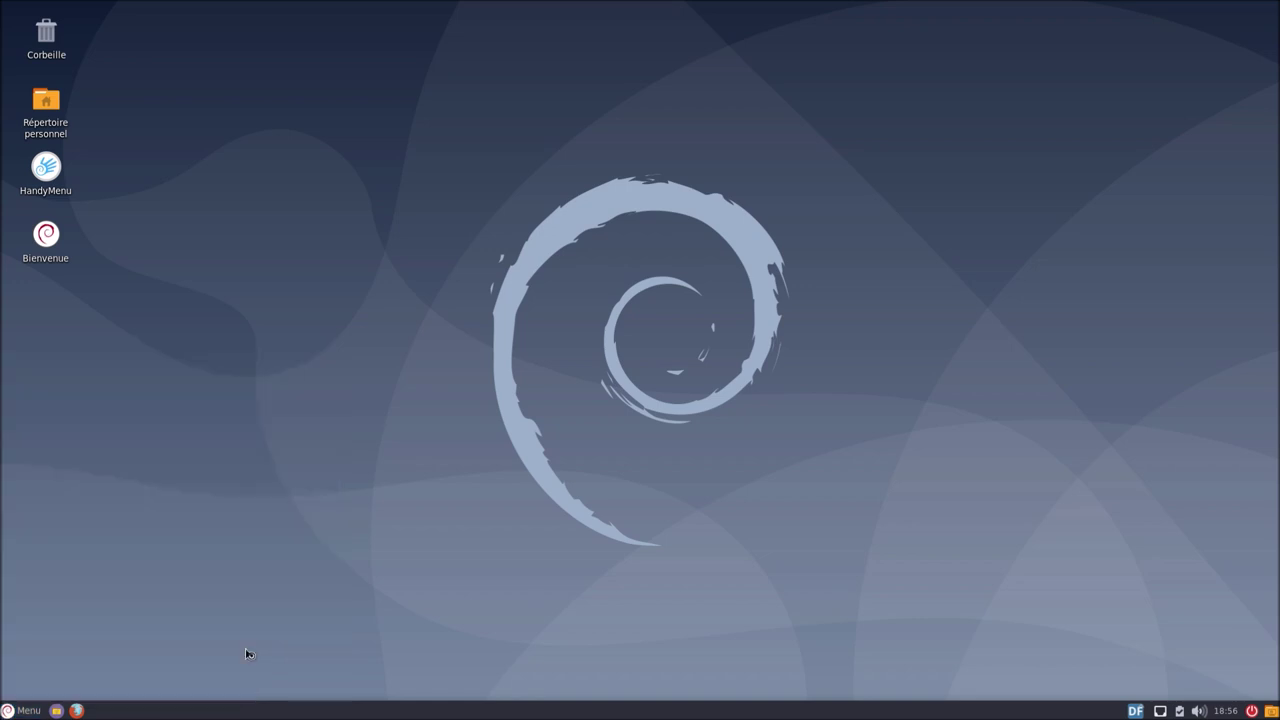
View the Sauvegardes About information, then close the backup tool
{"action": "left_click", "coordinate": [853, 216]}
{"action": "left_click", "coordinate": [855, 283]}
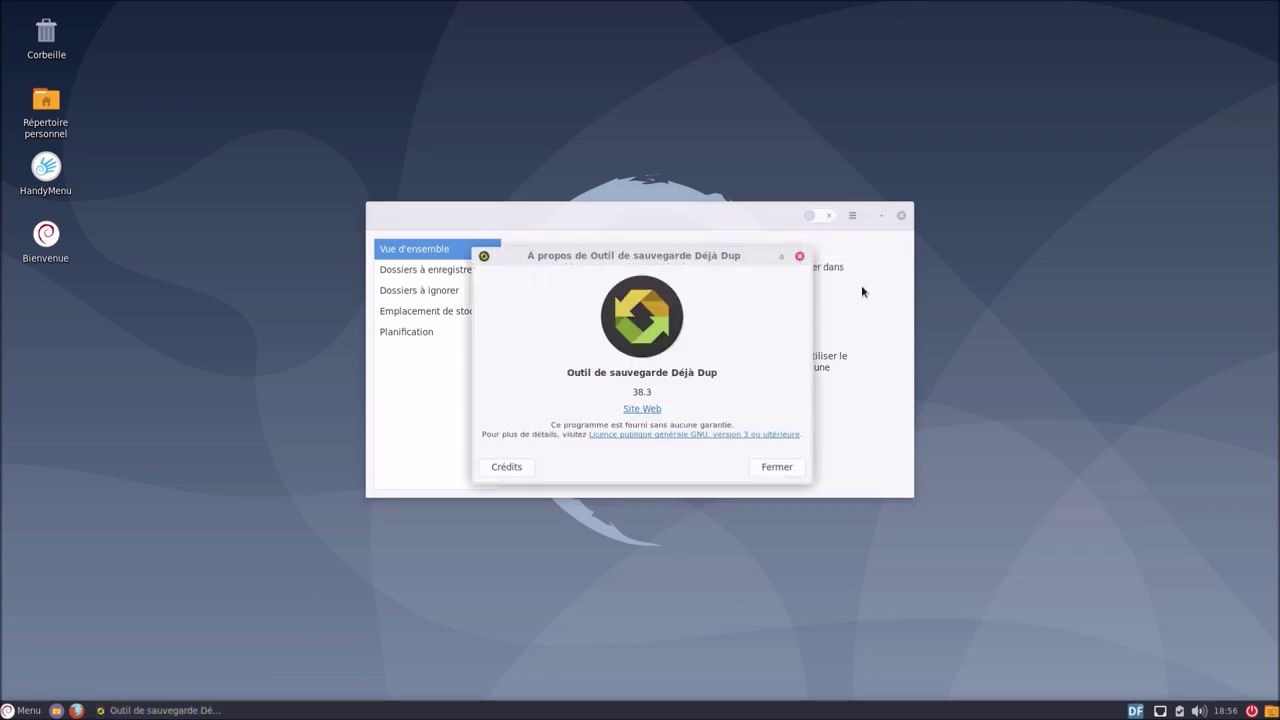
{"action": "left_click", "coordinate": [776, 467]}
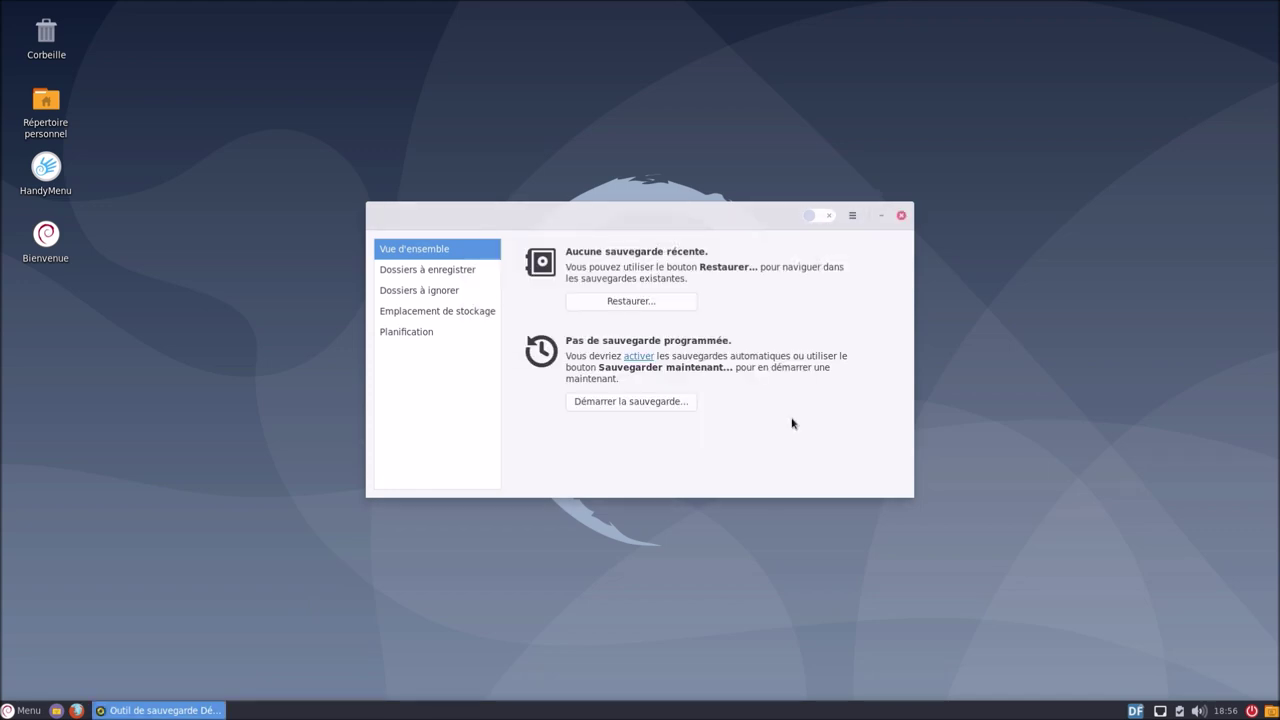
{"action": "left_click", "coordinate": [900, 216]}
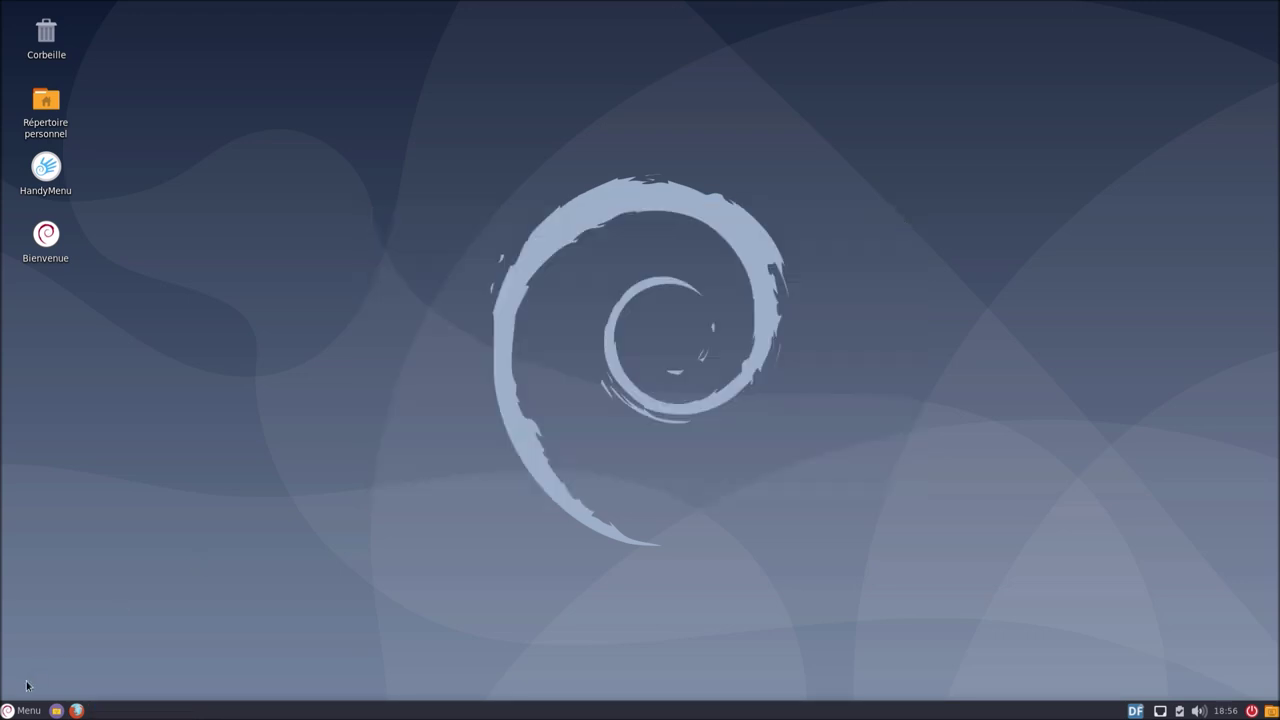
Launch the LibreOffice suite from the Bureautique applications
{"action": "left_click", "coordinate": [22, 710]}
{"action": "mouse_move", "coordinate": [64, 406]}
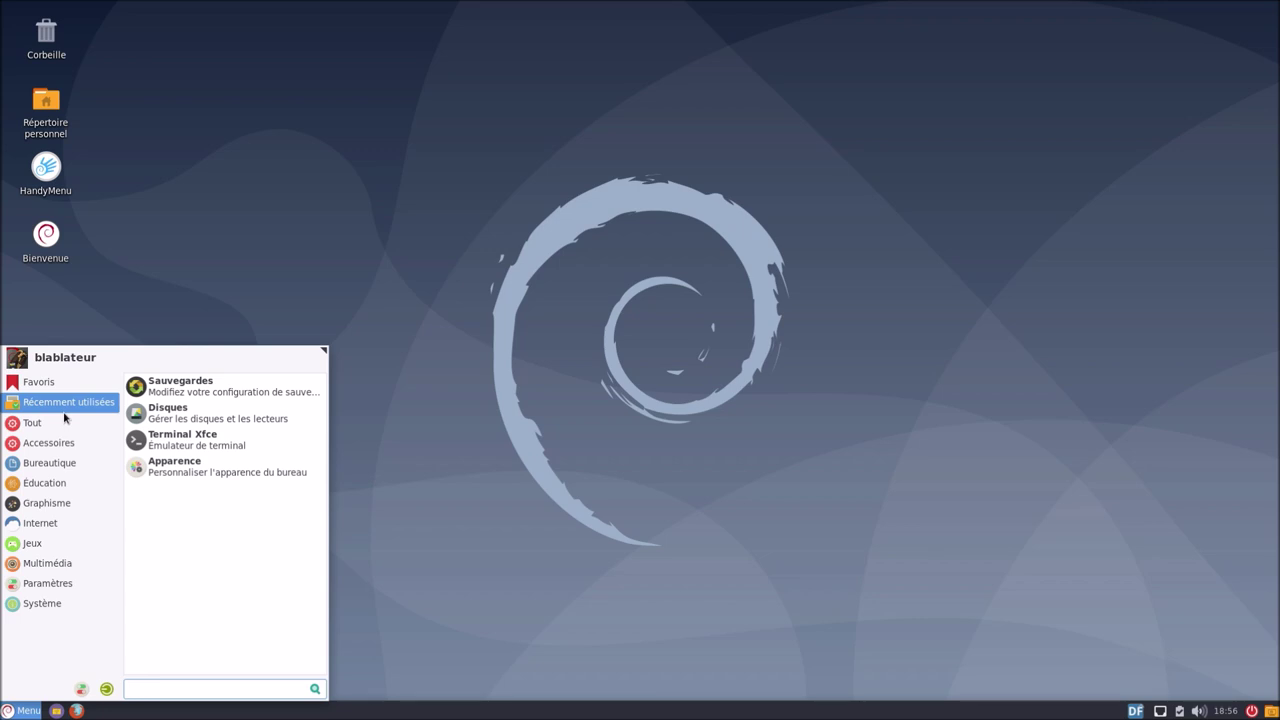
{"action": "mouse_move", "coordinate": [51, 449]}
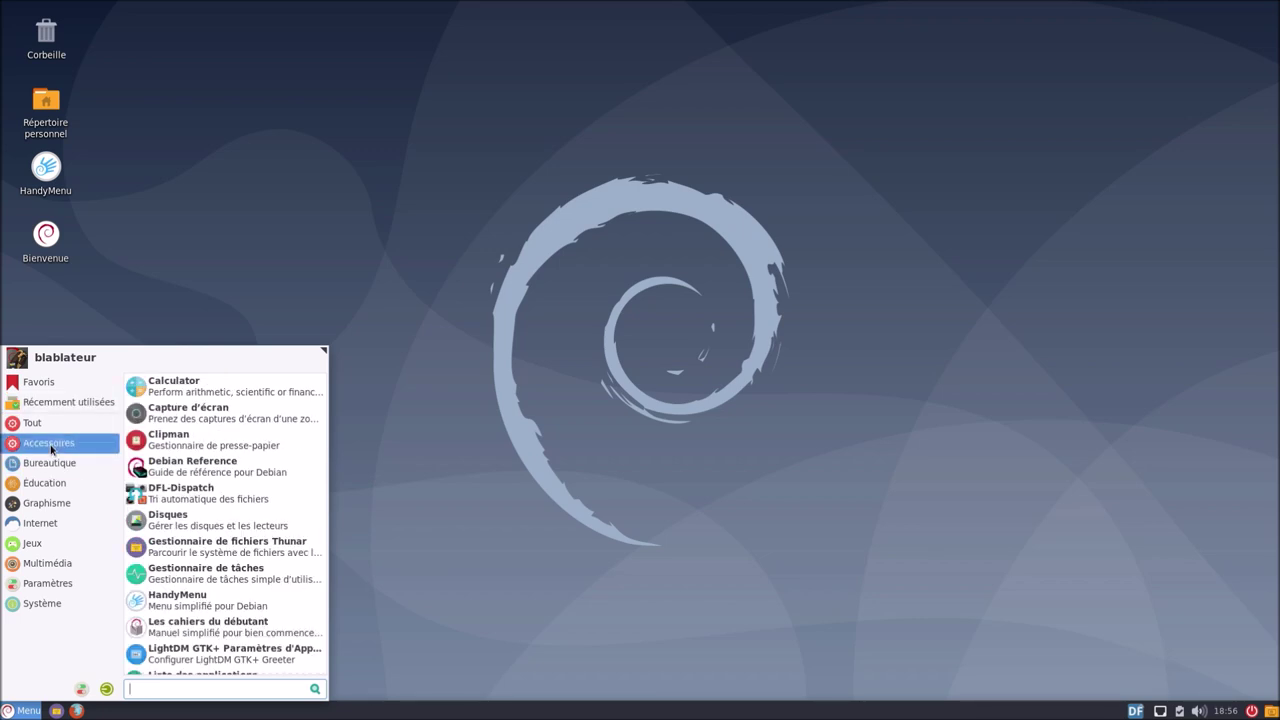
{"action": "scroll", "coordinate": [200, 600], "scroll_direction": "down", "scroll_amount": 5}
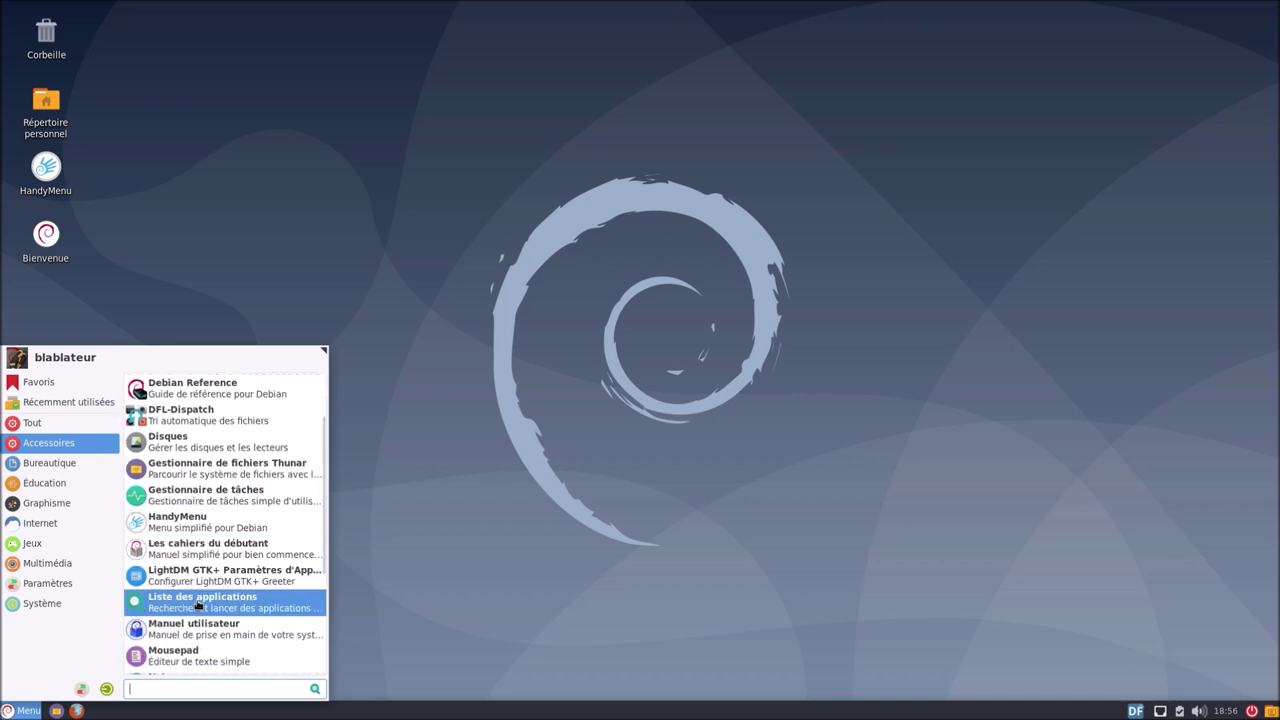
{"action": "scroll", "coordinate": [199, 604], "scroll_direction": "down", "scroll_amount": 2}
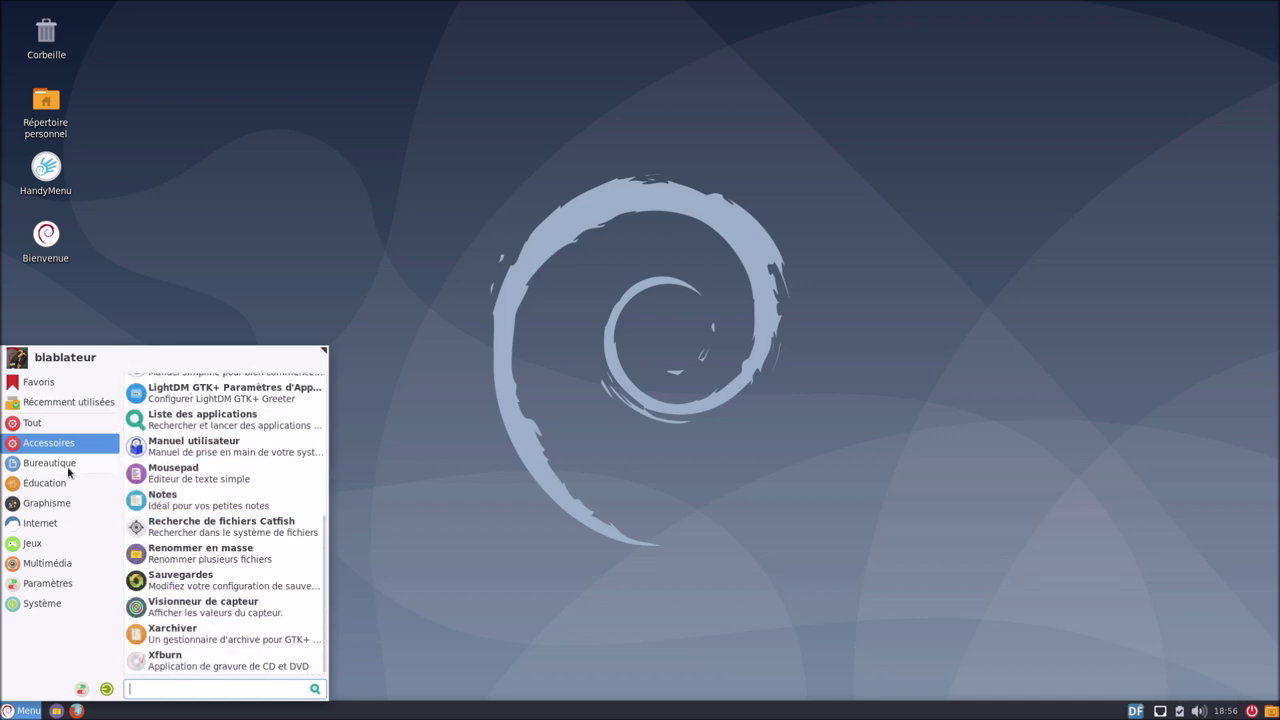
{"action": "left_click", "coordinate": [200, 418]}
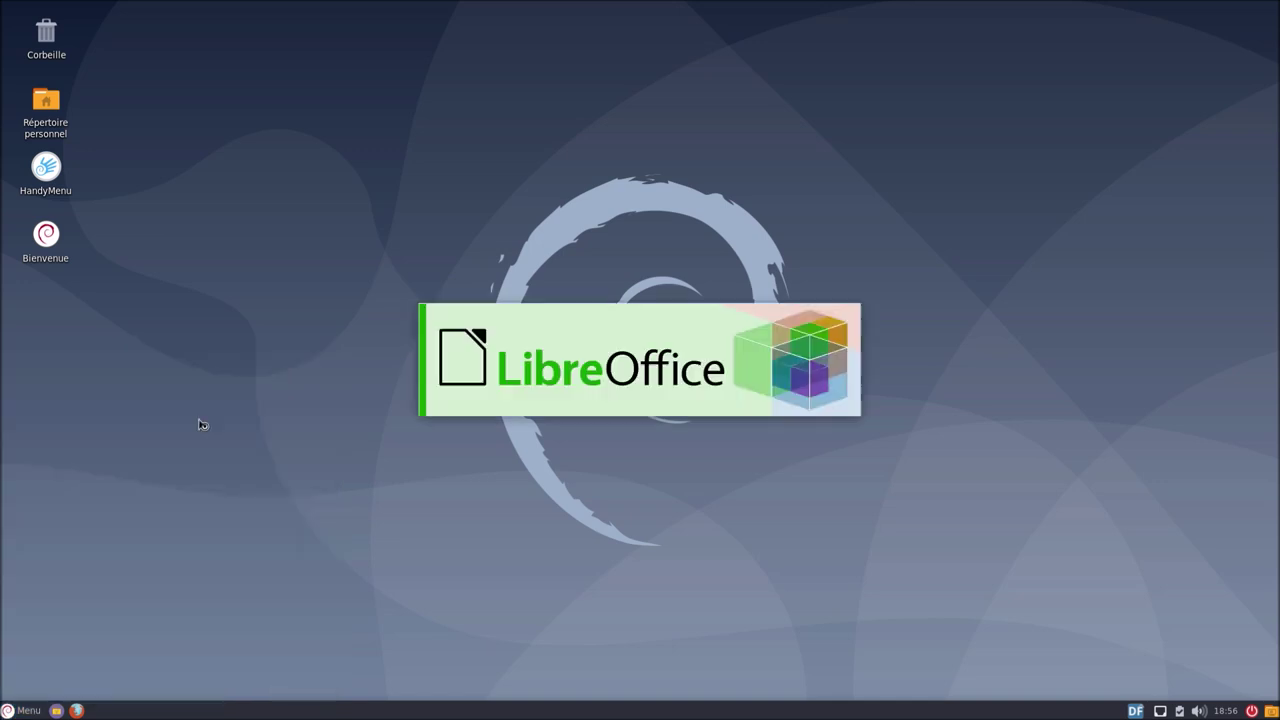
Dismiss the applications menu and bring the LibreOffice Start Center forward
{"action": "left_click", "coordinate": [22, 710]}
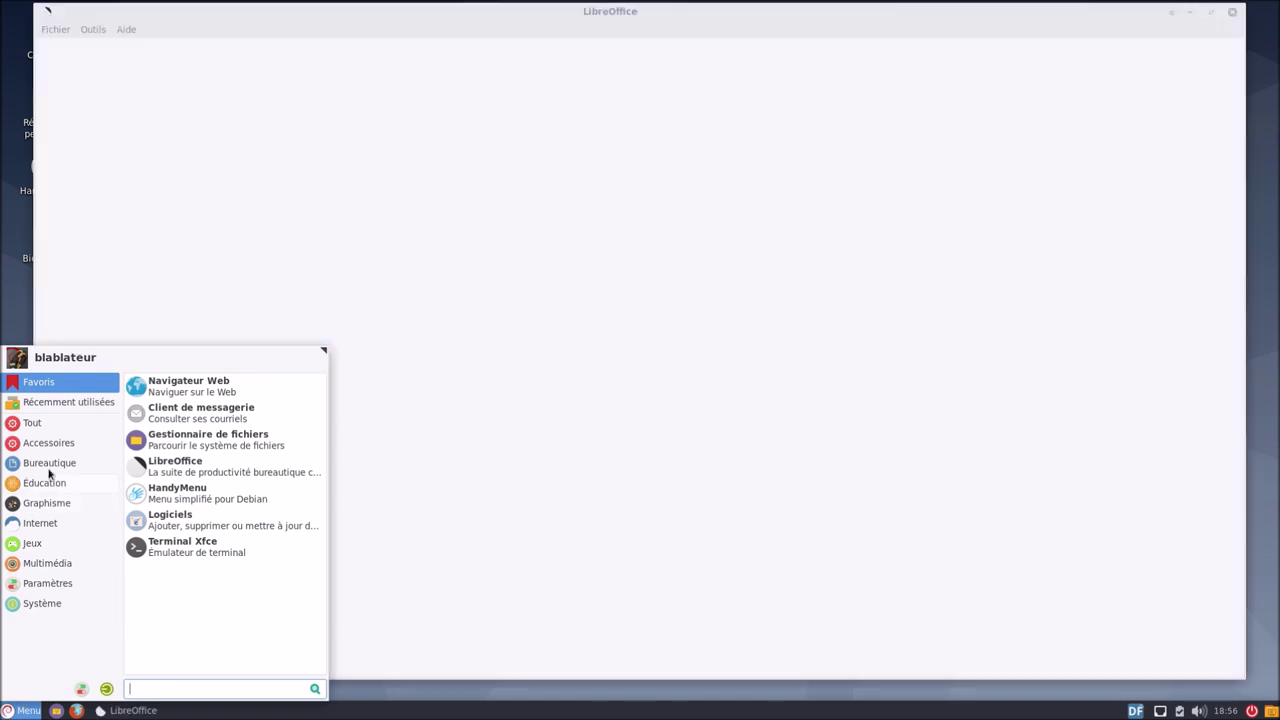
{"action": "mouse_move", "coordinate": [48, 462]}
{"action": "left_click", "coordinate": [342, 251]}
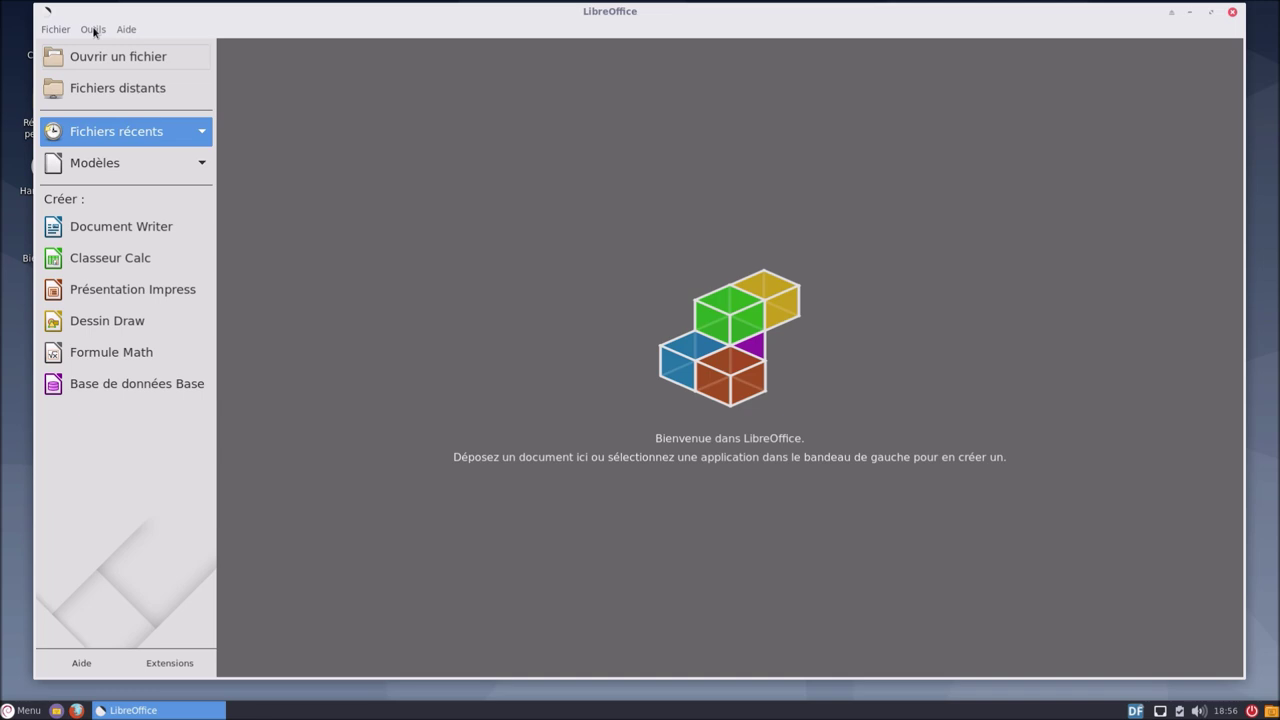
Check LibreOffice version 6.1.5.2, then open and close a blank Writer document
{"action": "left_click", "coordinate": [126, 29]}
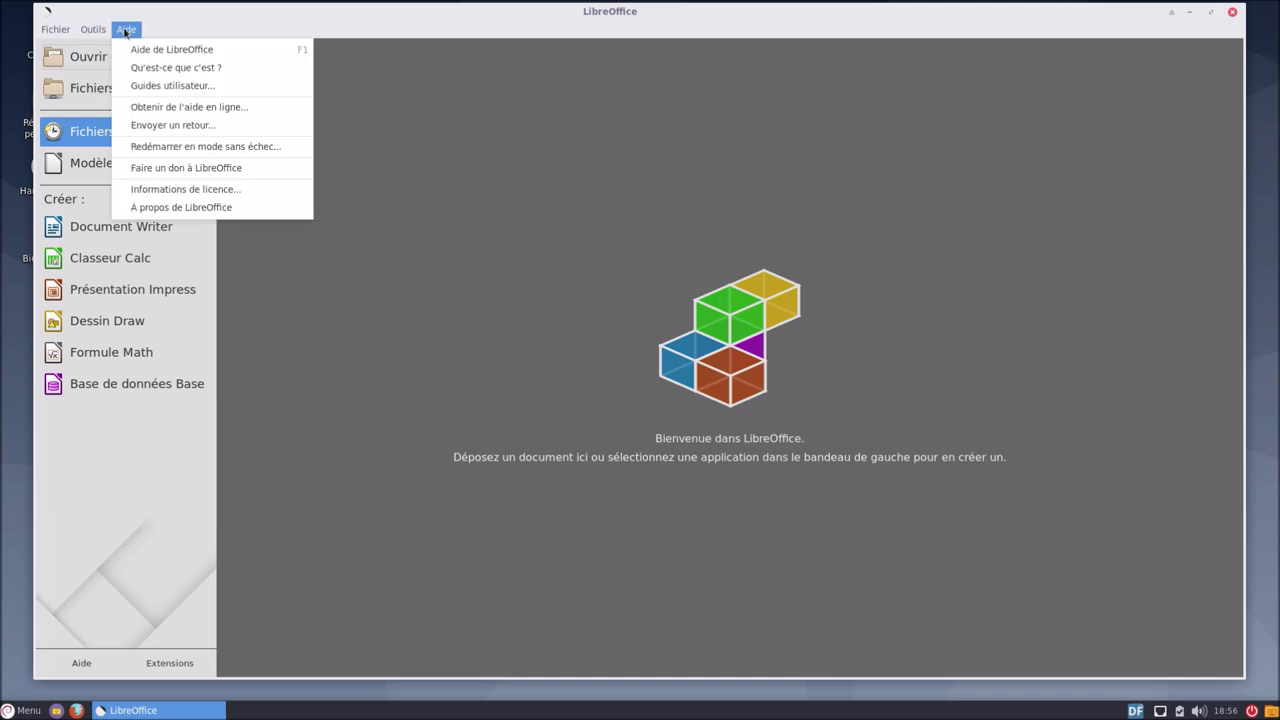
{"action": "left_click", "coordinate": [166, 207]}
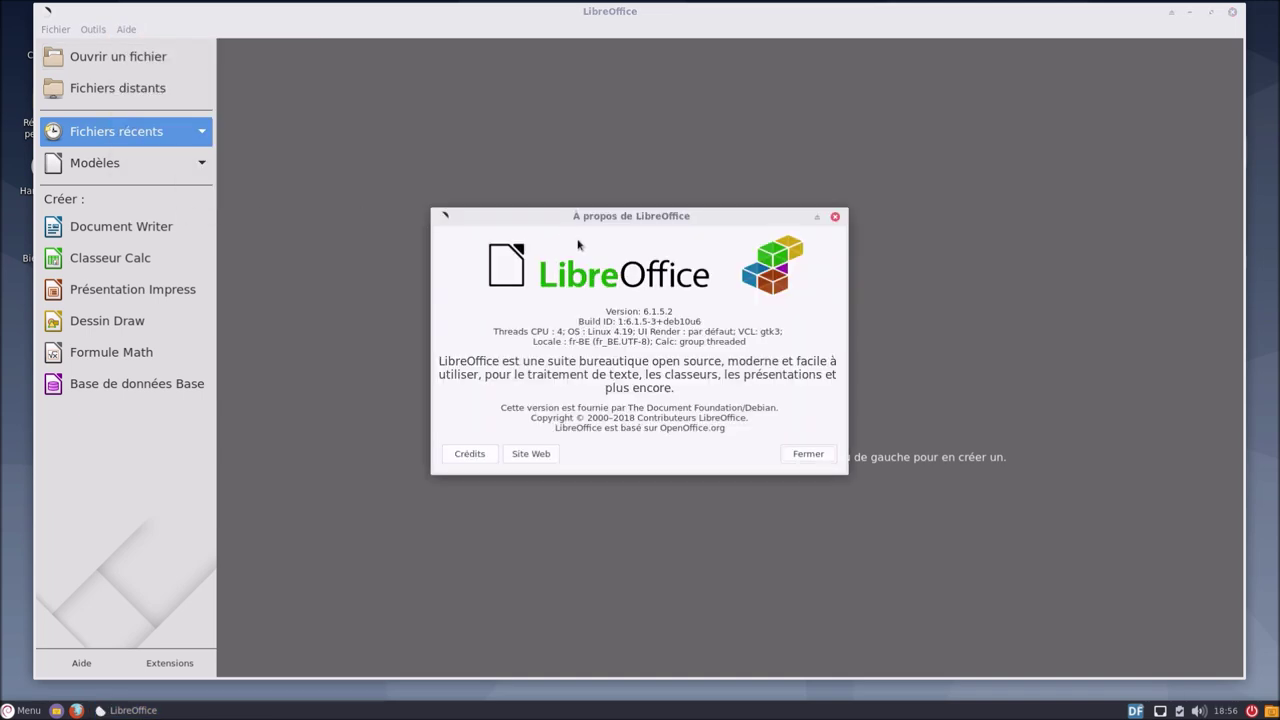
{"action": "left_click", "coordinate": [800, 454]}
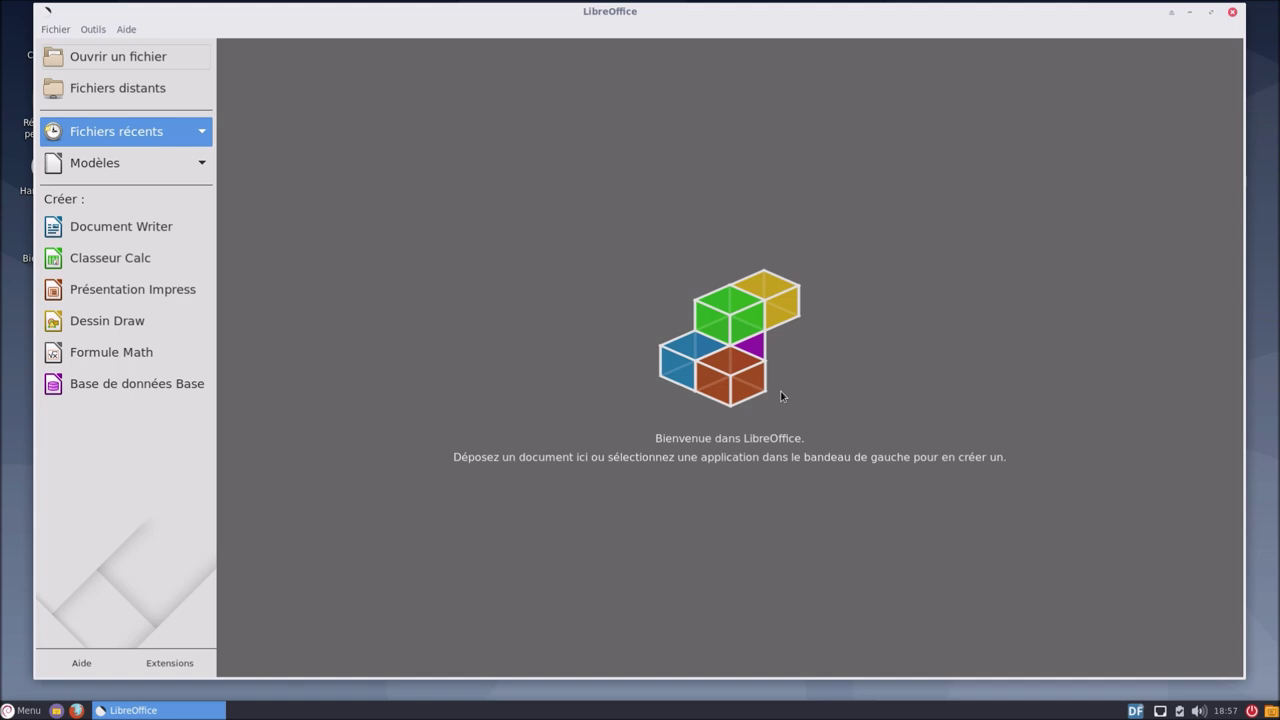
{"action": "left_click", "coordinate": [184, 224]}
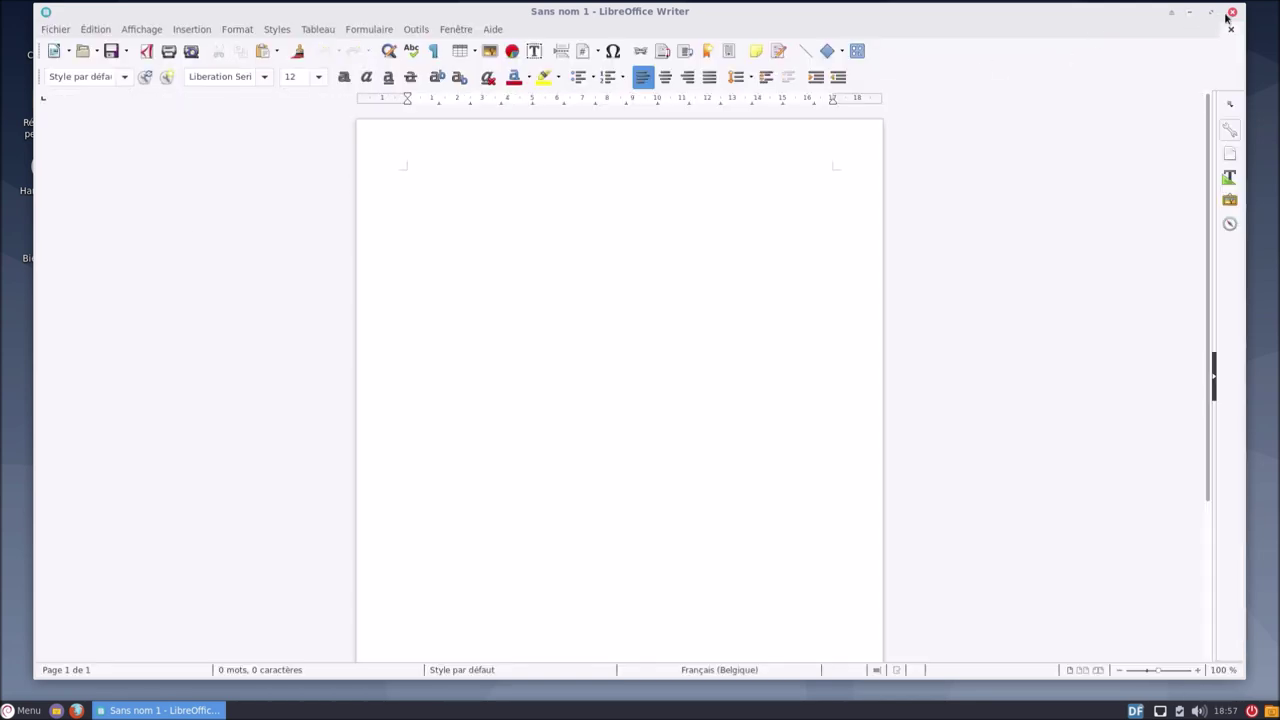
{"action": "left_click", "coordinate": [1233, 12]}
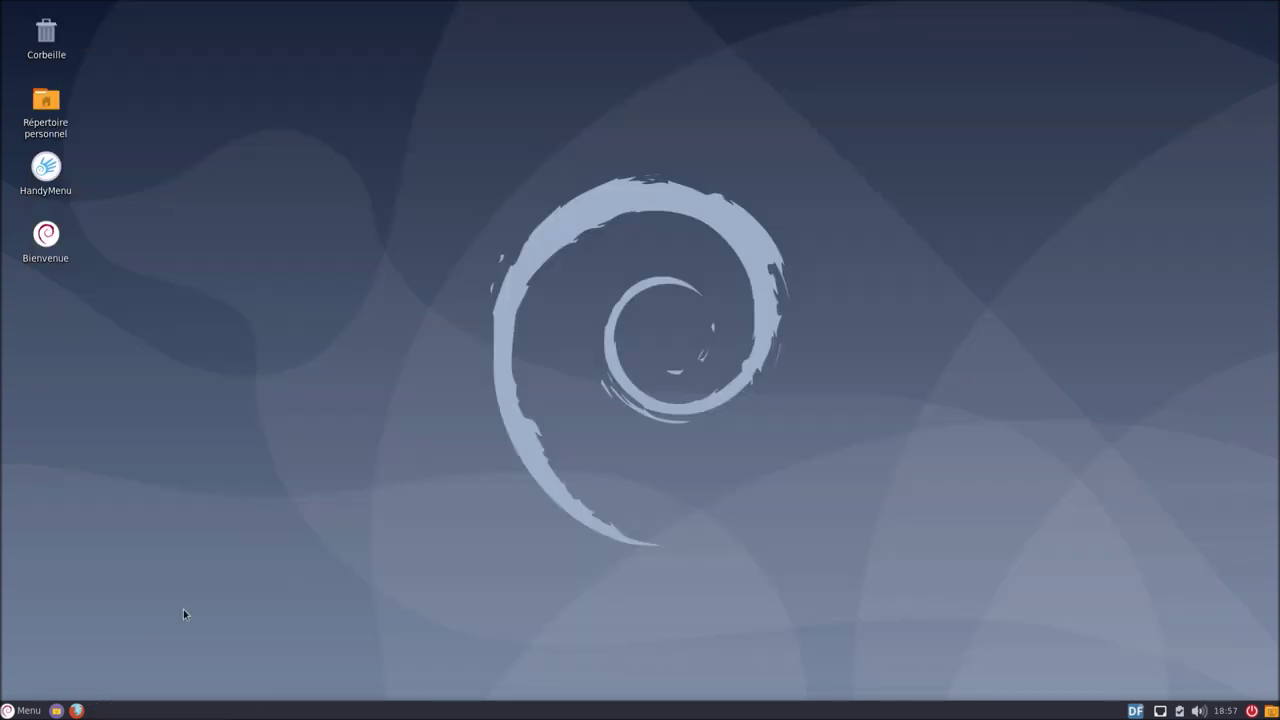
Launch the GIMP 2.10 image editor from the Graphisme category
{"action": "left_click", "coordinate": [16, 710]}
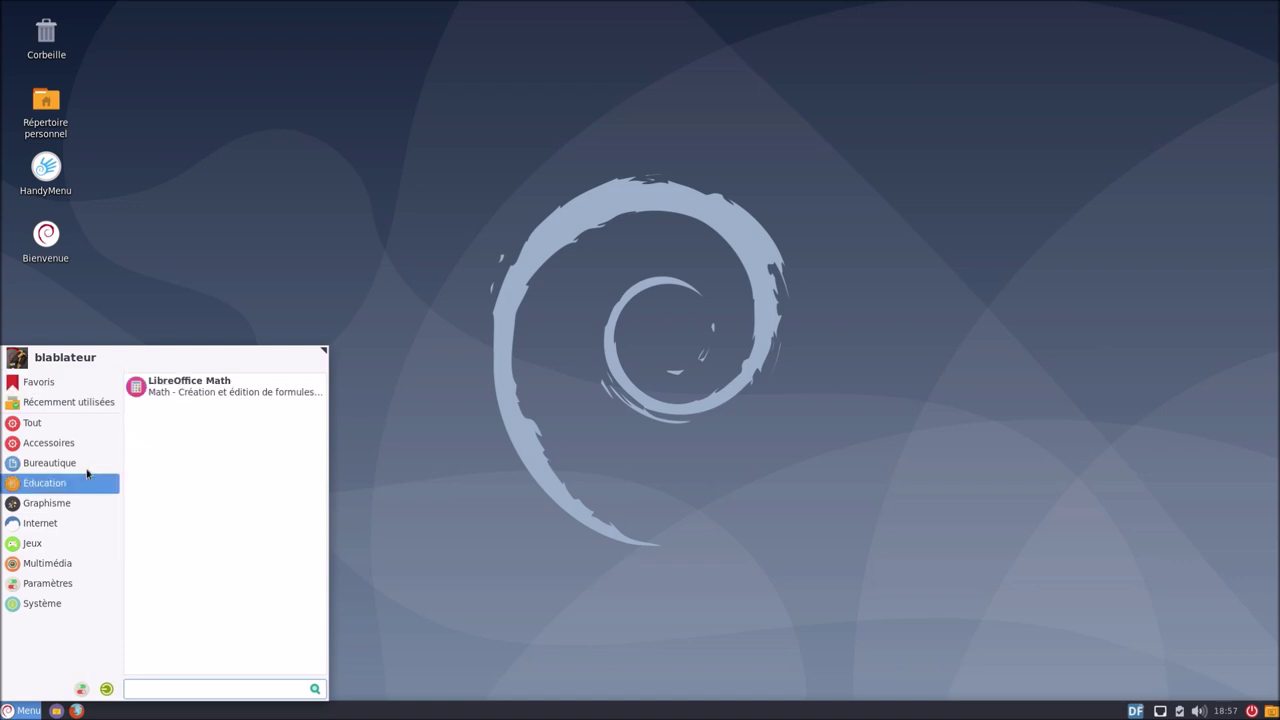
{"action": "mouse_move", "coordinate": [85, 469]}
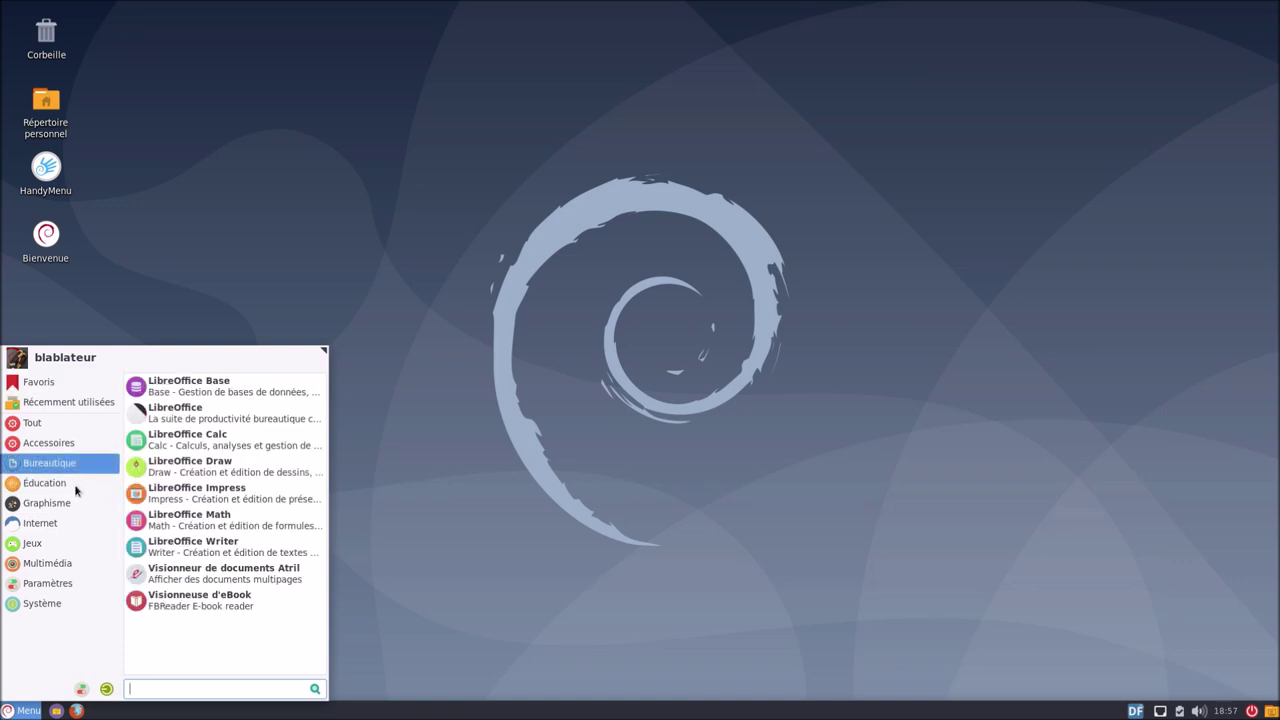
{"action": "mouse_move", "coordinate": [75, 509]}
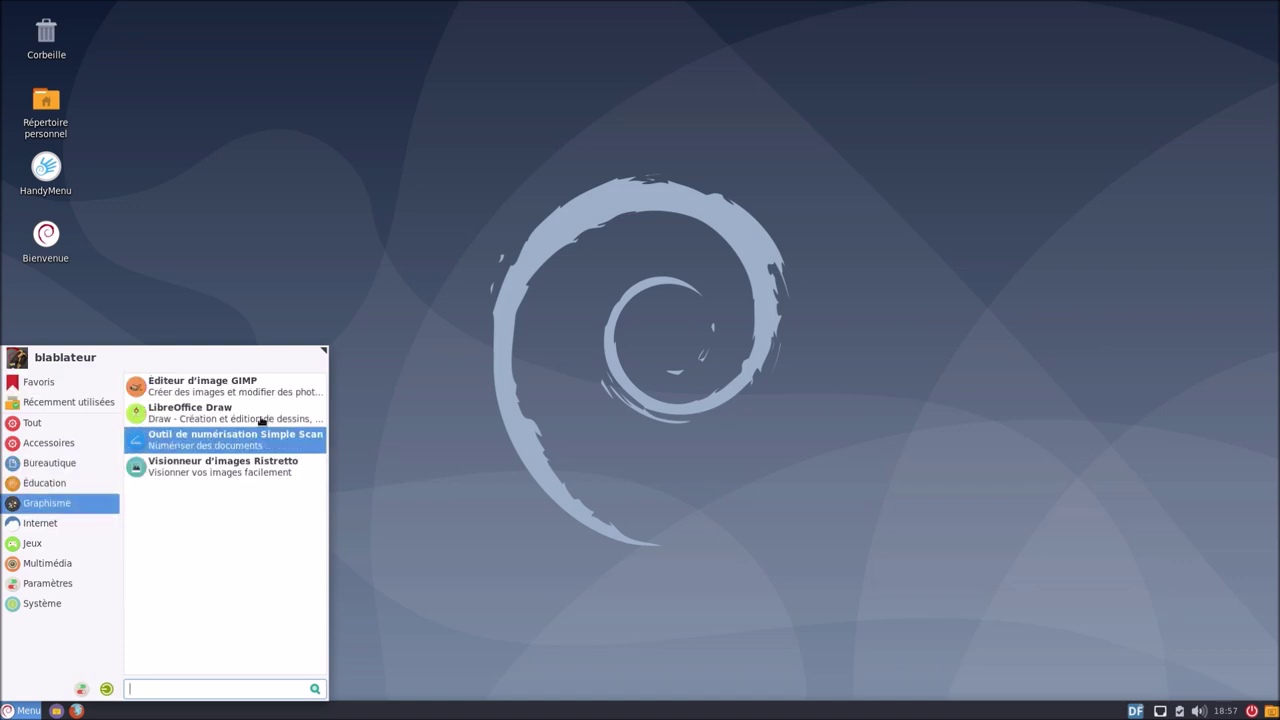
{"action": "left_click", "coordinate": [220, 388]}
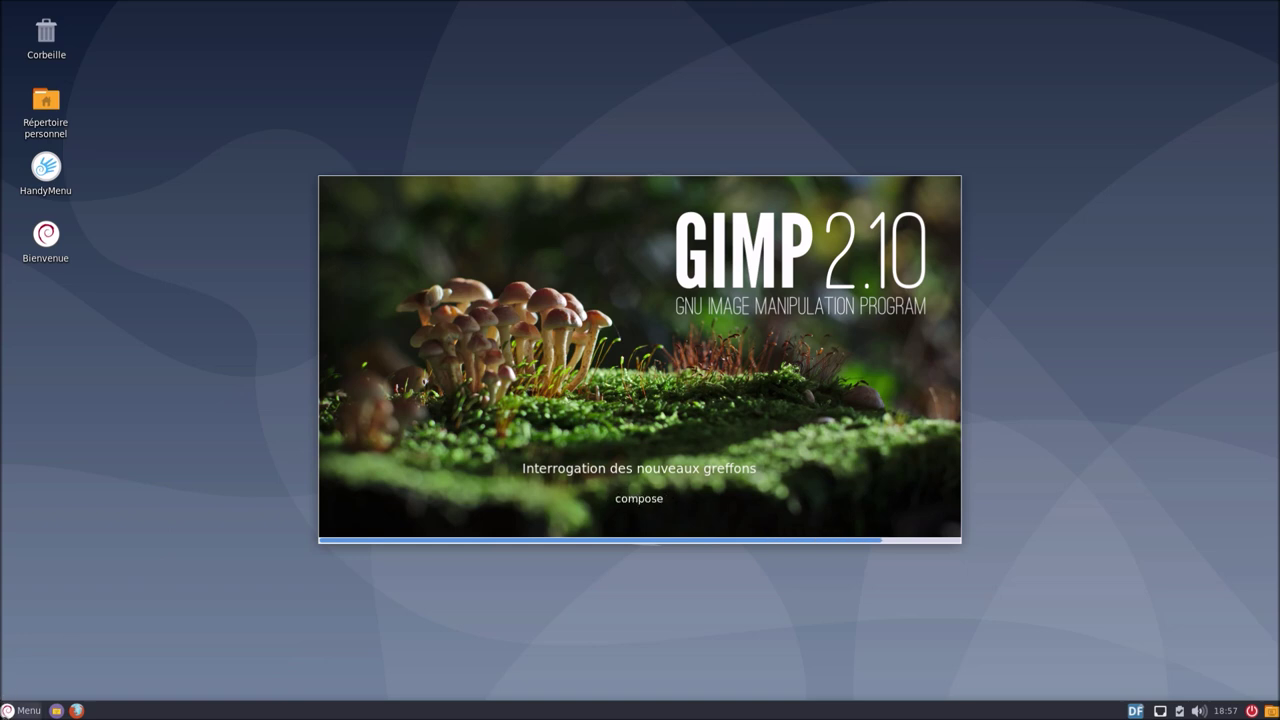
Browse the Graphisme and Internet menu categories and start Thunderbird mail
{"action": "key", "text": "super"}
{"action": "left_click", "coordinate": [58, 505]}
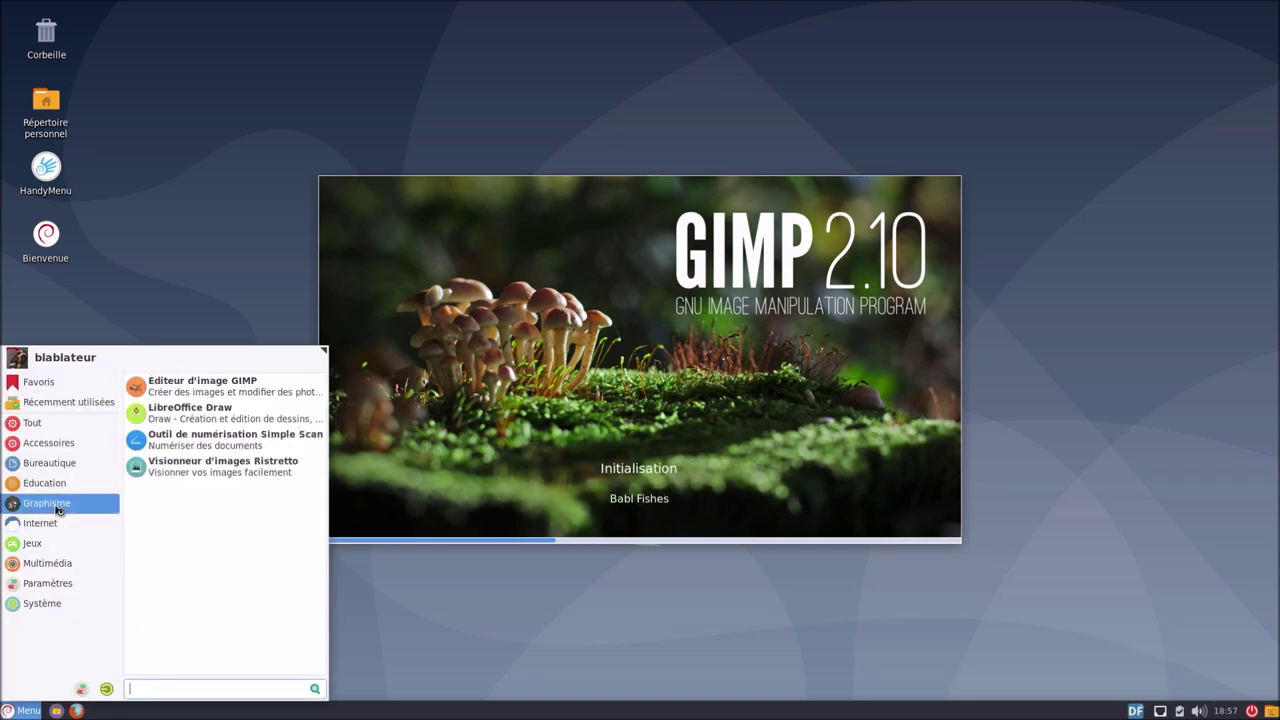
{"action": "left_click", "coordinate": [60, 523]}
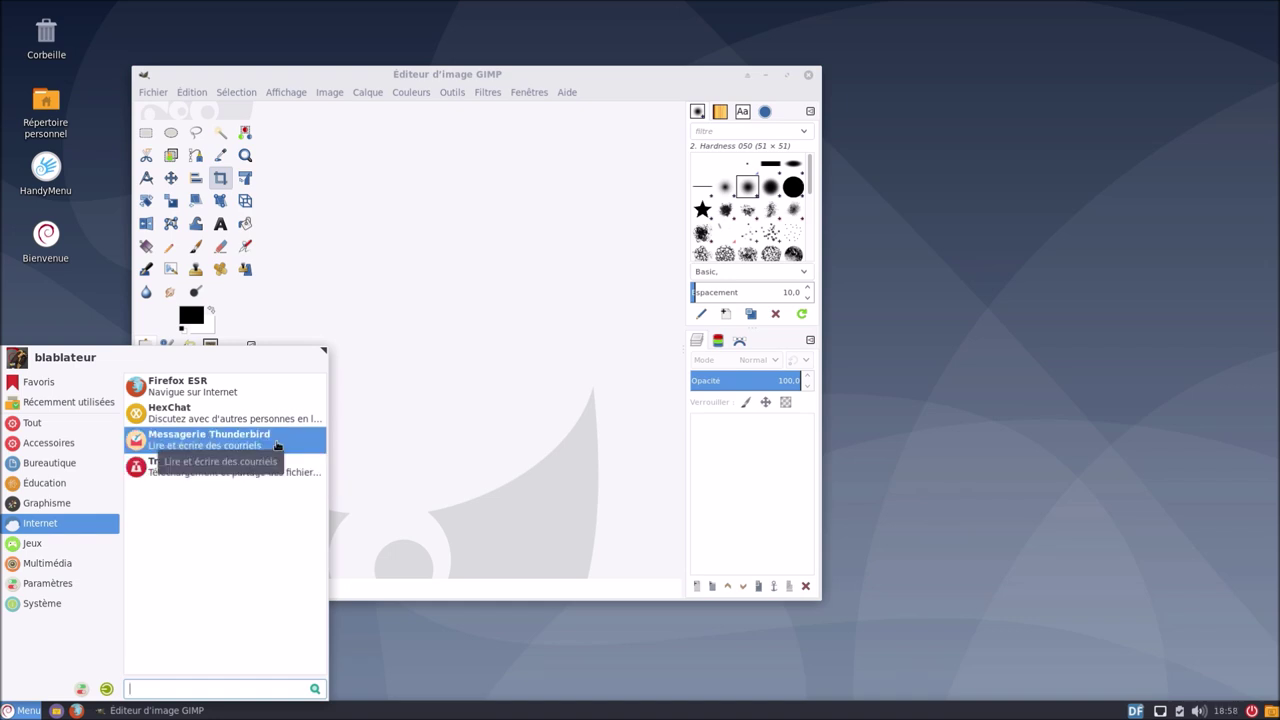
{"action": "key", "text": "Escape"}
{"action": "key", "text": "super"}
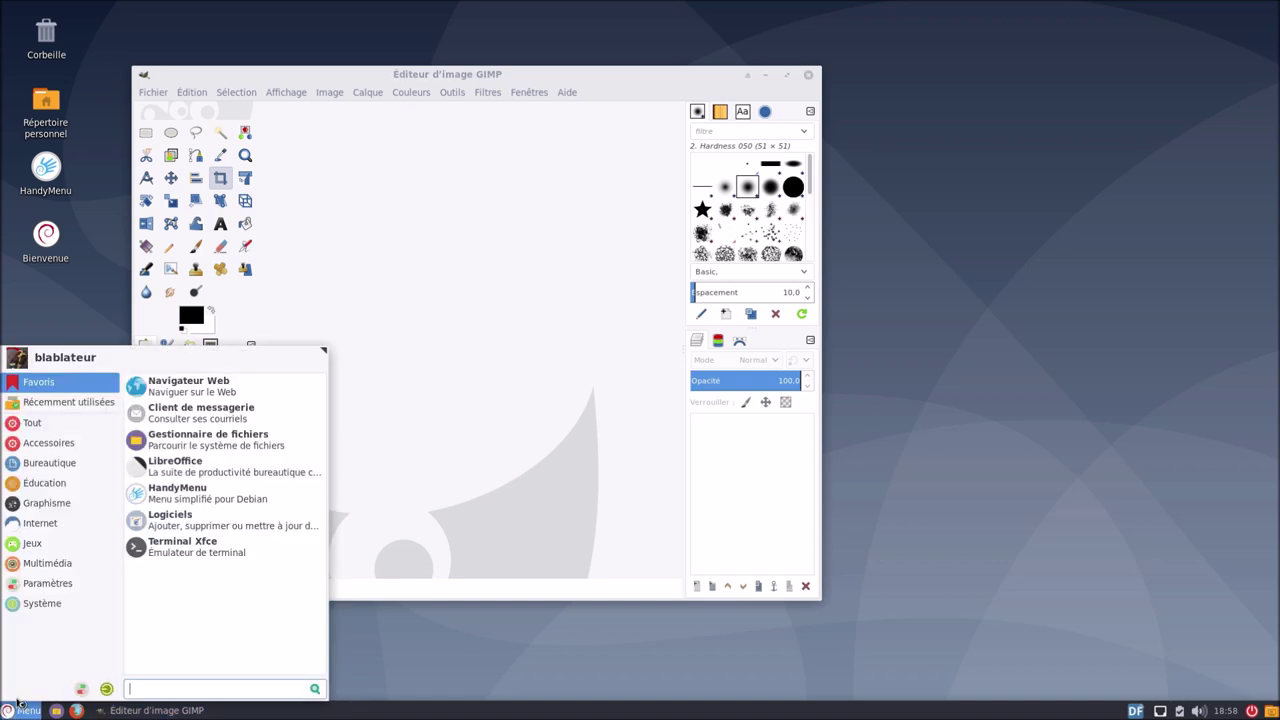
Launch Transmission from Internet and accept its file-sharing disclaimer
{"action": "left_click", "coordinate": [44, 483]}
{"action": "left_click", "coordinate": [40, 523]}
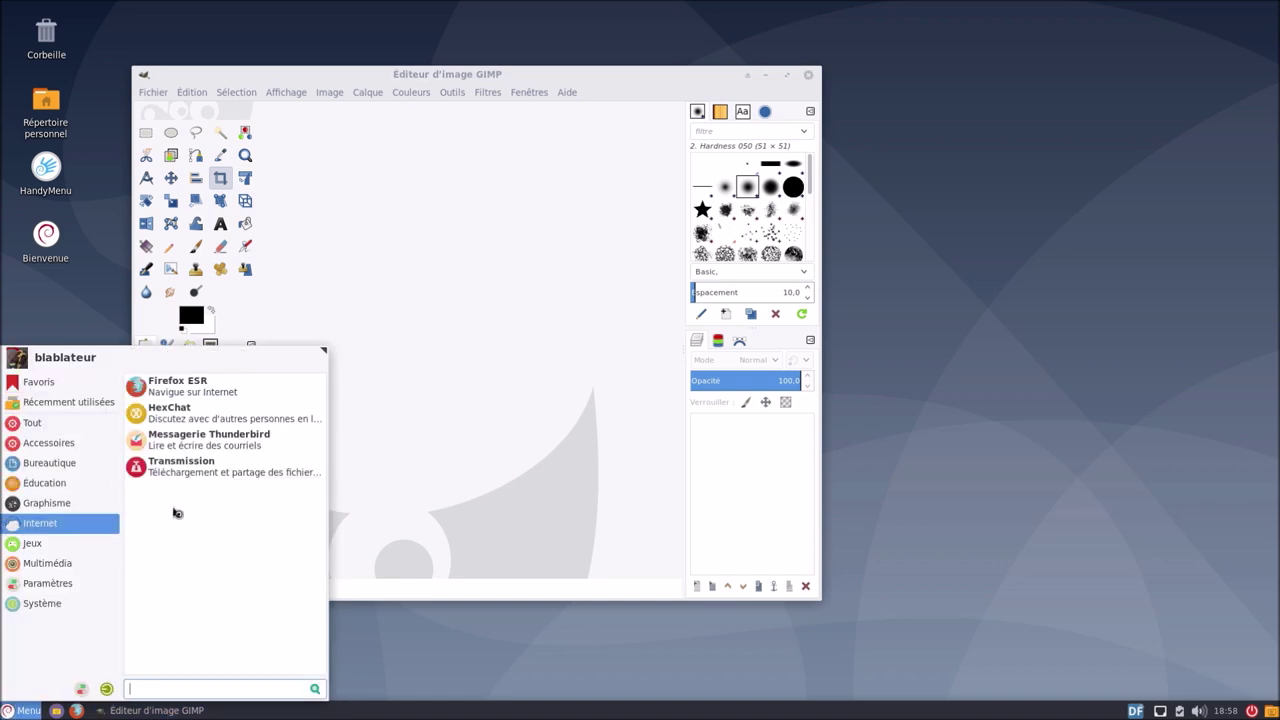
{"action": "left_click", "coordinate": [268, 466]}
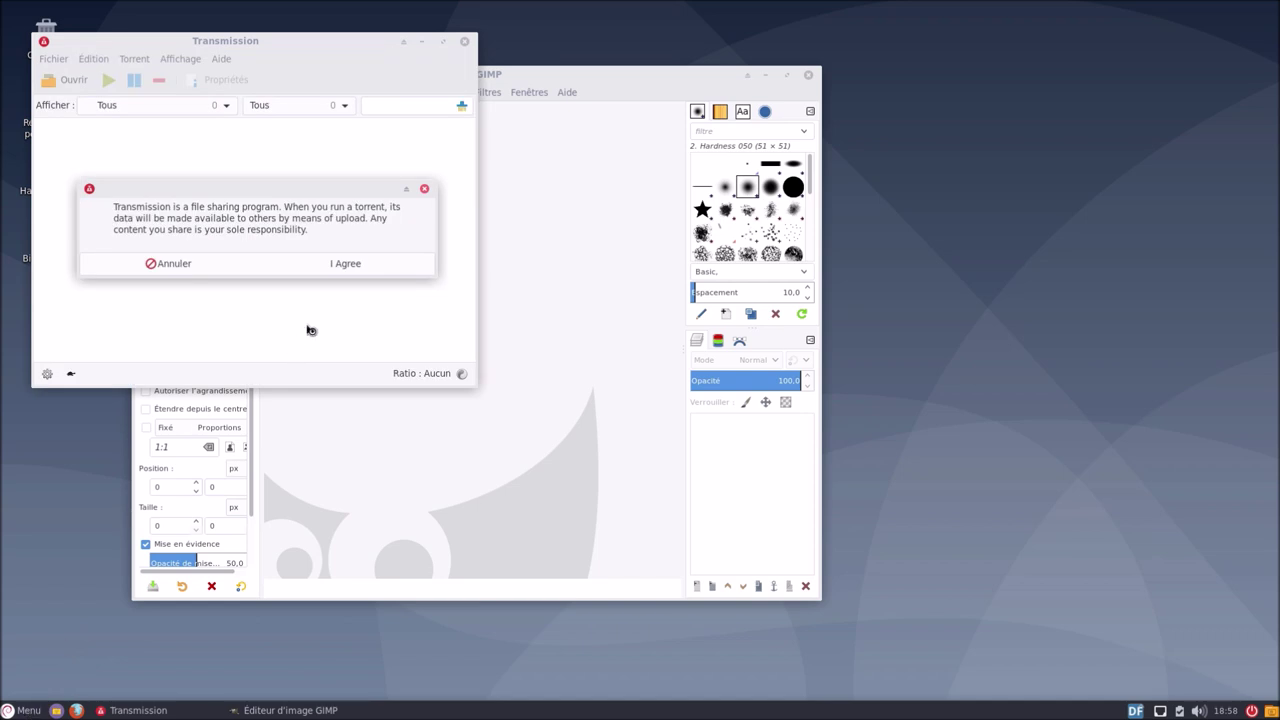
{"action": "left_click", "coordinate": [332, 265]}
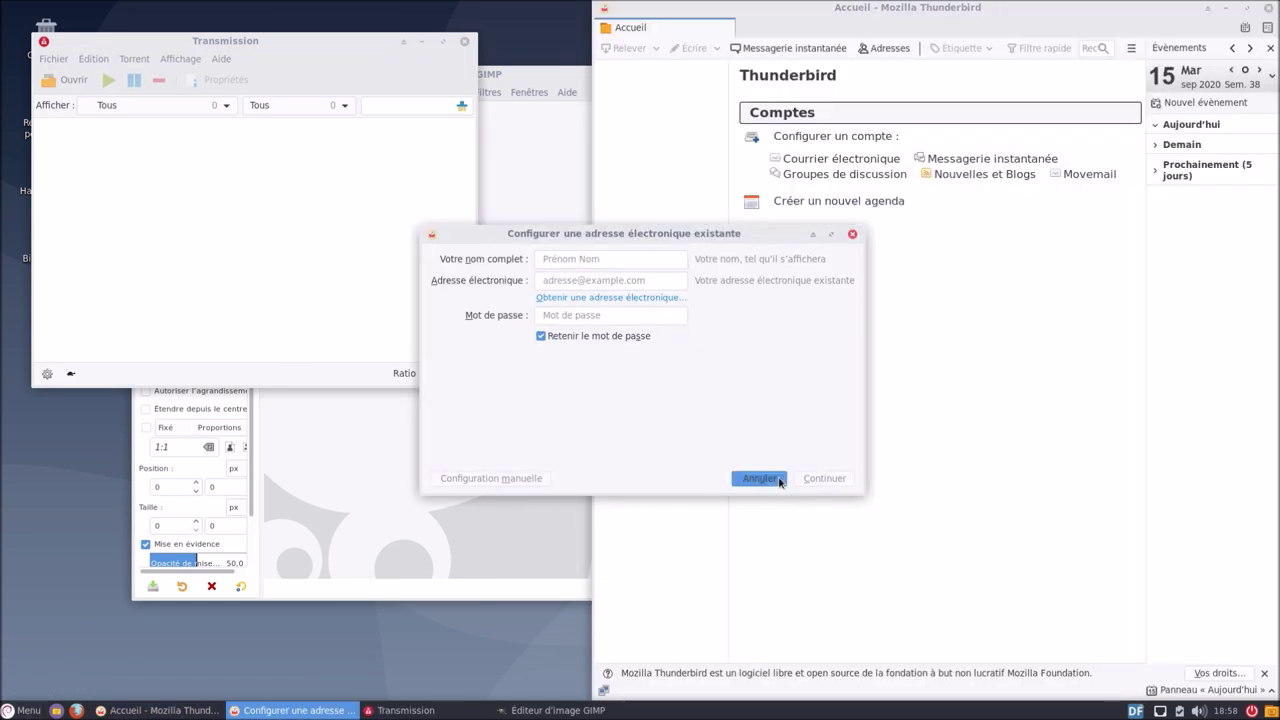
Skip Thunderbird's mail account setup and show its About window with version 68.11.0
{"action": "left_click", "coordinate": [759, 478]}
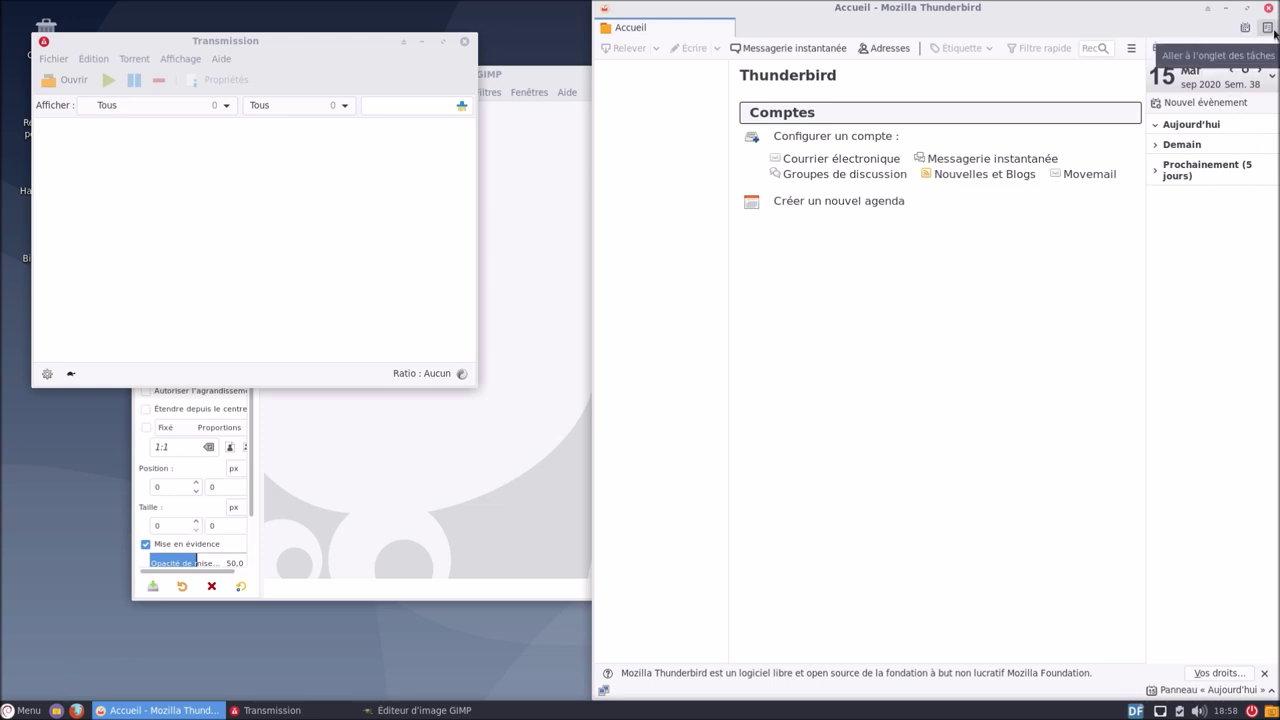
{"action": "left_click", "coordinate": [1131, 48]}
{"action": "left_click", "coordinate": [1004, 406]}
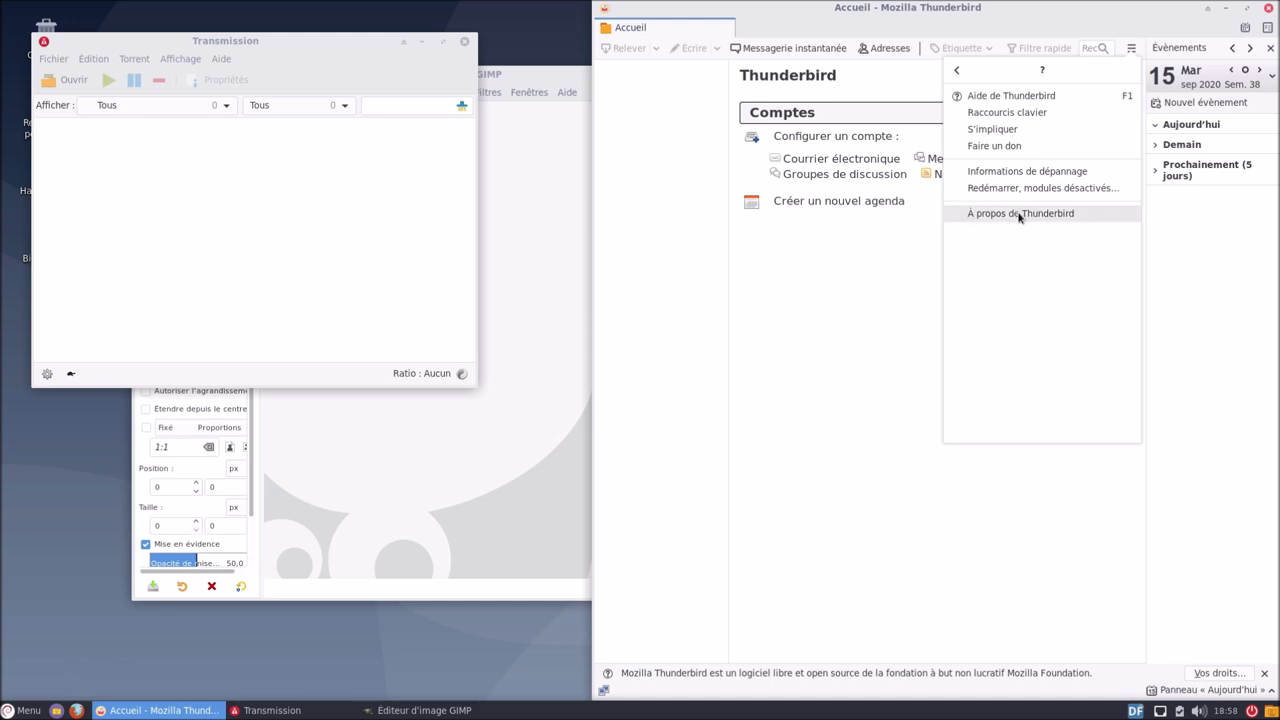
{"action": "left_click", "coordinate": [1017, 211]}
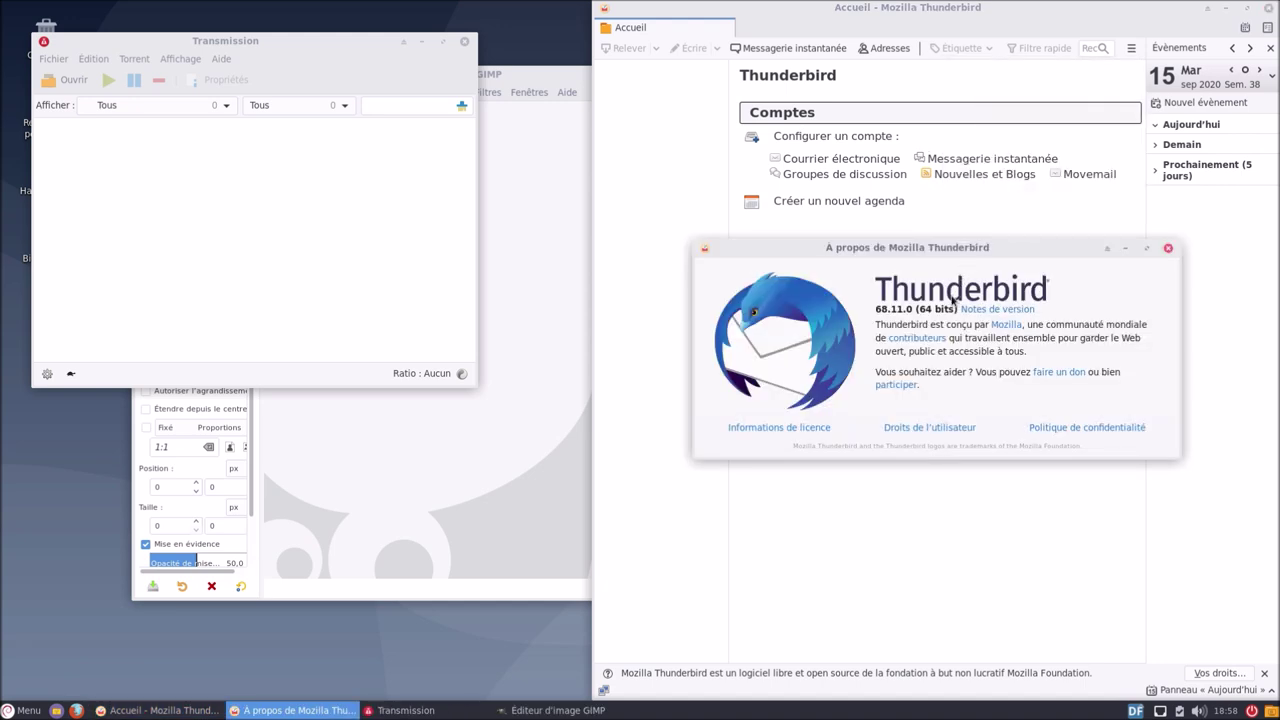
Close Thunderbird's About window and launch Asunder from the Multimédia category
{"action": "left_click", "coordinate": [1168, 248]}
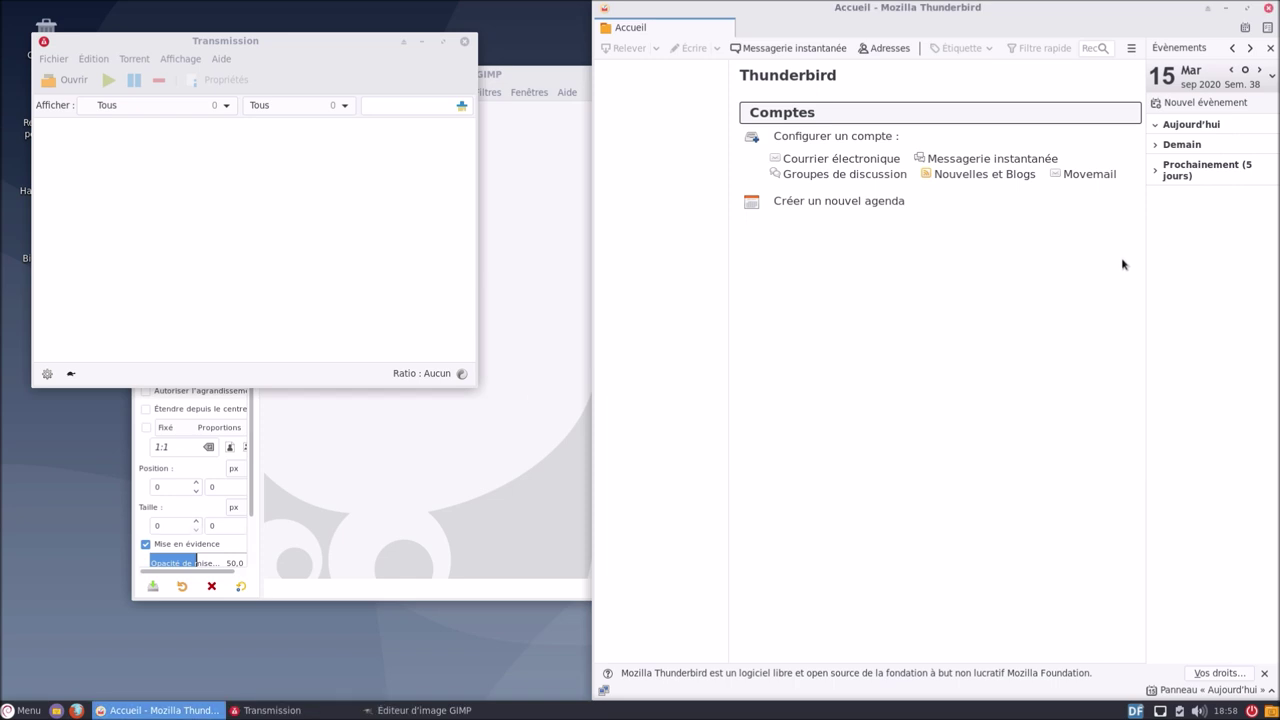
{"action": "left_click", "coordinate": [24, 710]}
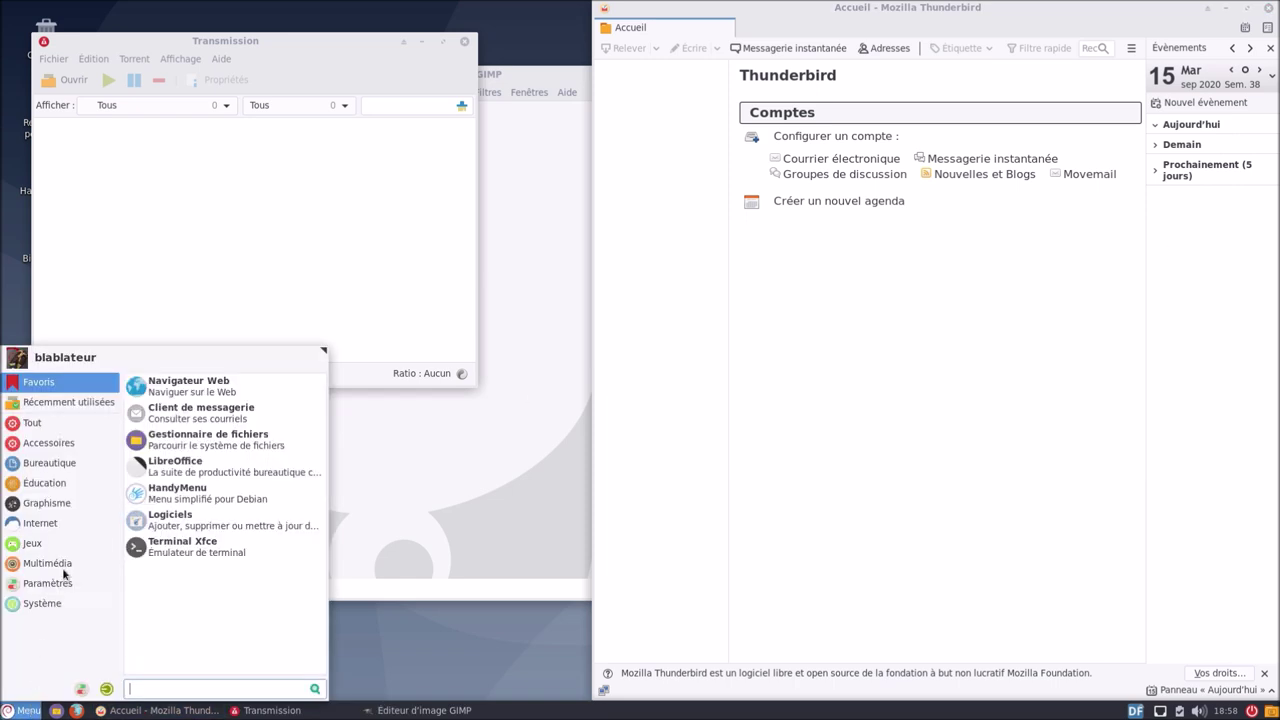
{"action": "left_click", "coordinate": [40, 523]}
{"action": "left_click", "coordinate": [47, 503]}
{"action": "left_click", "coordinate": [48, 528]}
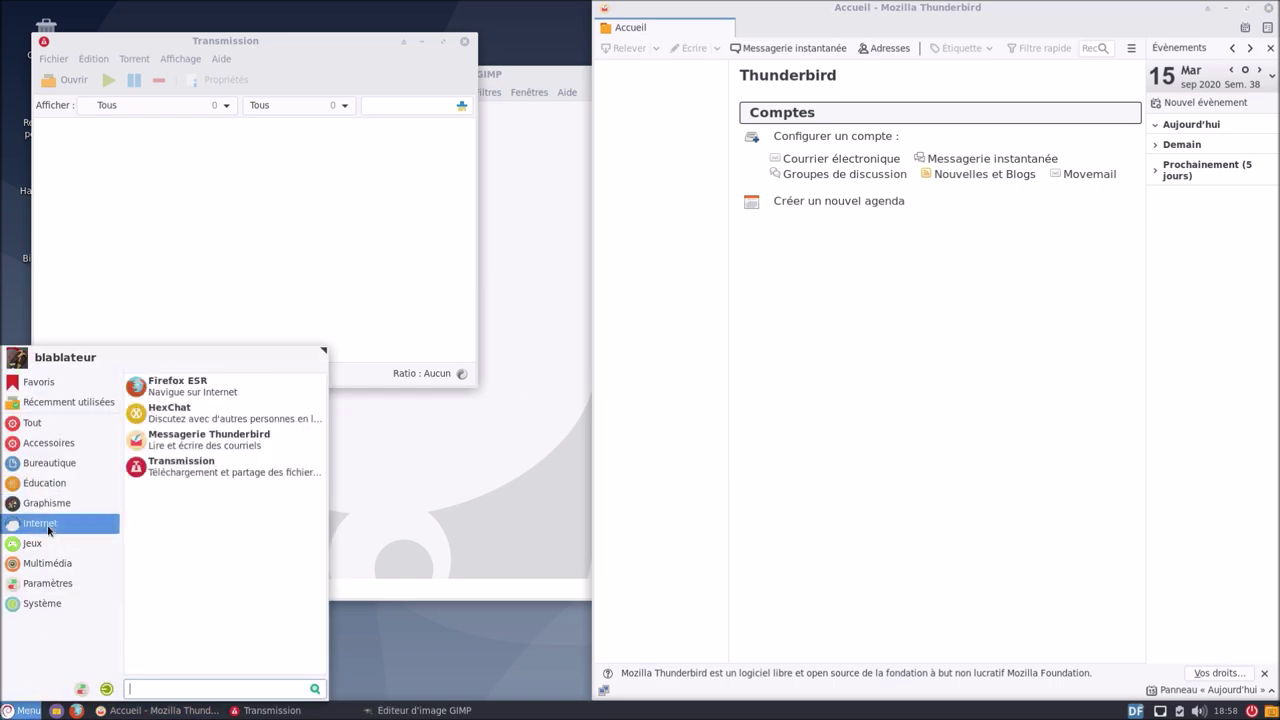
{"action": "left_click", "coordinate": [54, 545]}
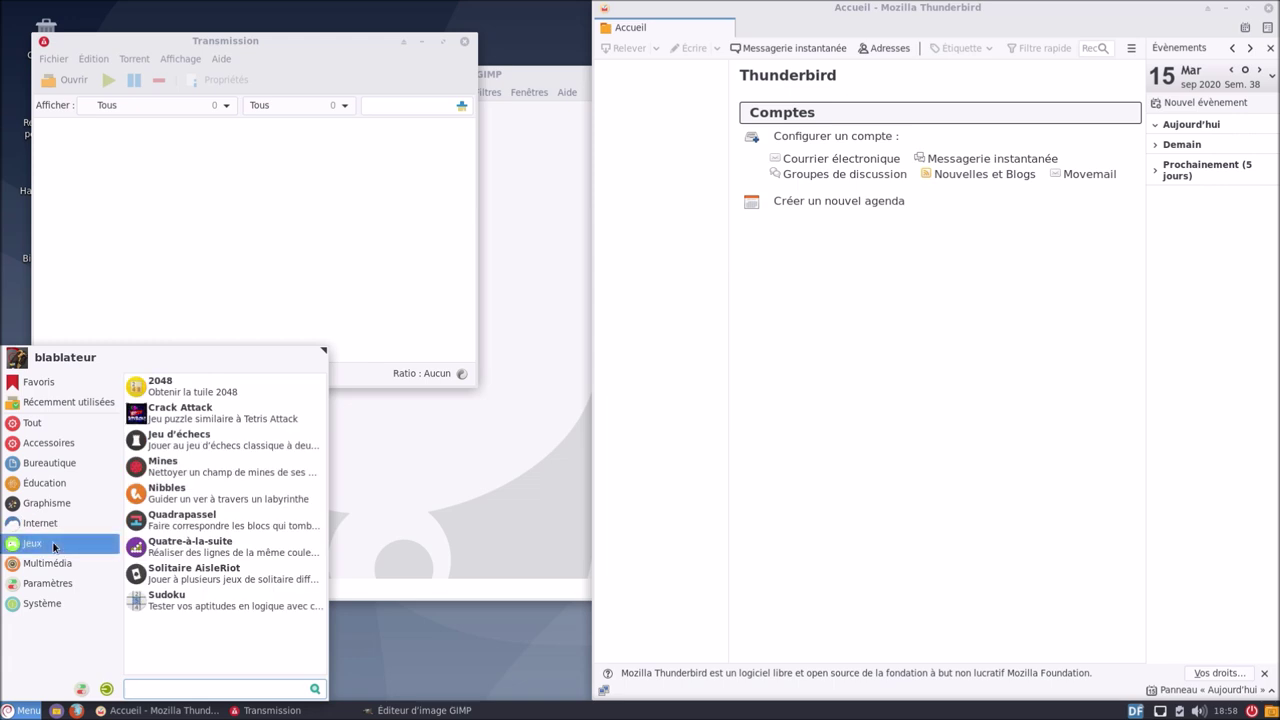
{"action": "left_click", "coordinate": [51, 564]}
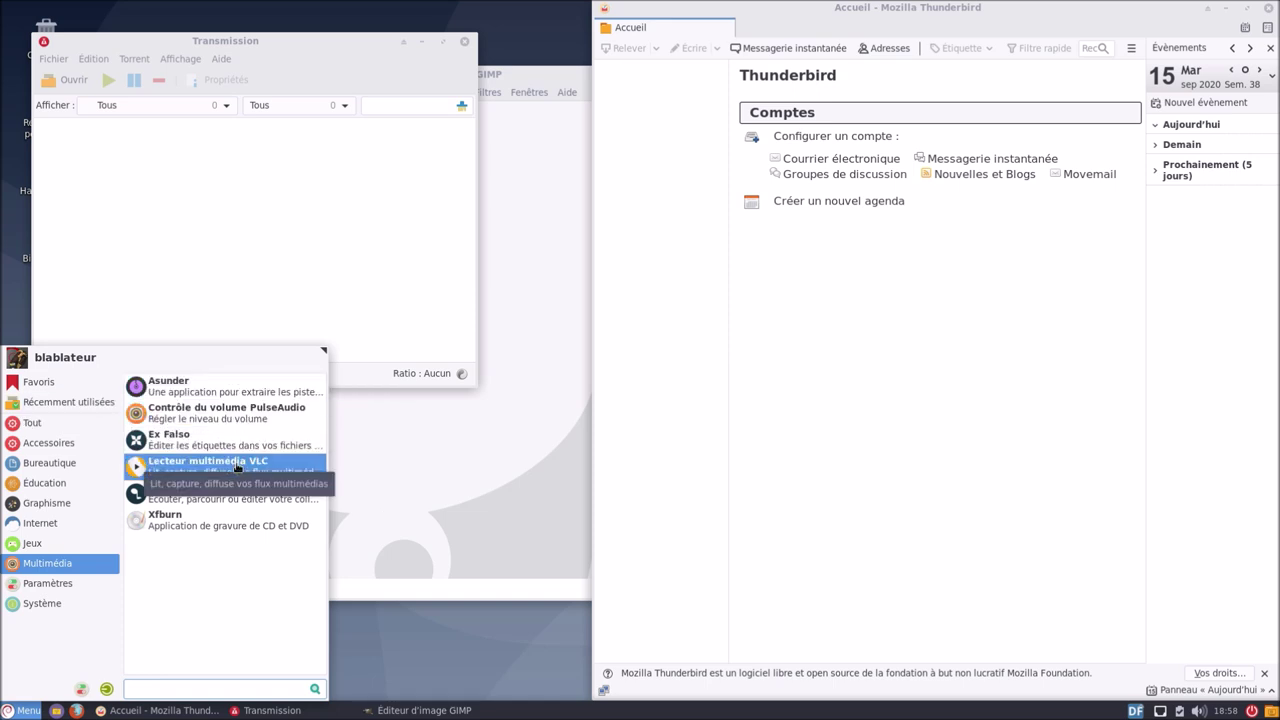
{"action": "left_click", "coordinate": [230, 392]}
Launch VLC from Multimédia and dismiss its privacy notice
{"action": "left_click", "coordinate": [22, 711]}
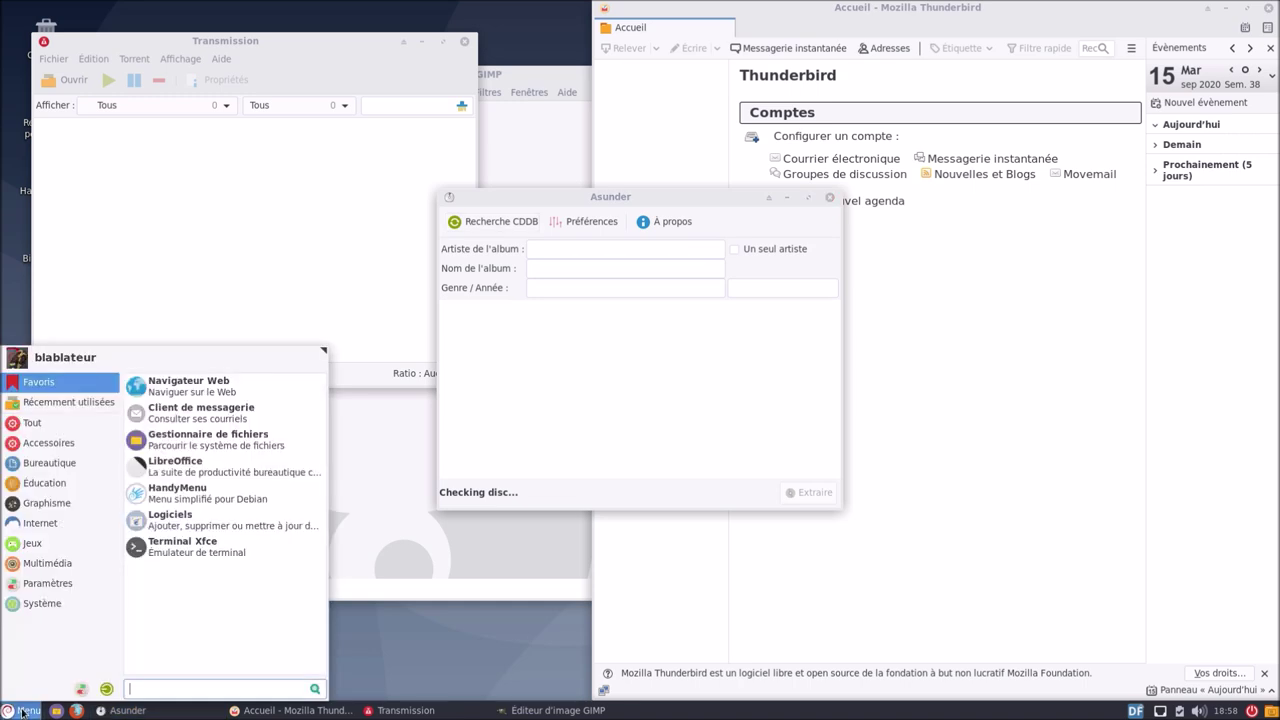
{"action": "left_click", "coordinate": [50, 563]}
{"action": "left_click", "coordinate": [204, 467]}
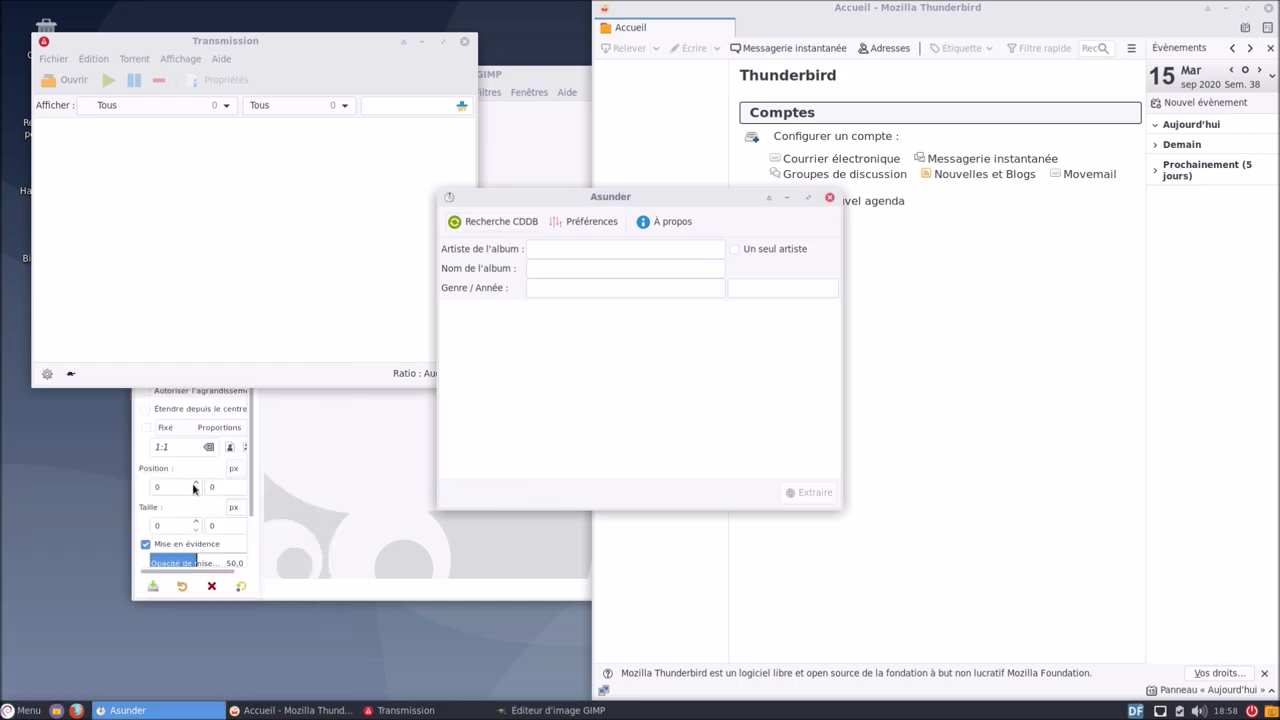
{"action": "left_click", "coordinate": [747, 467]}
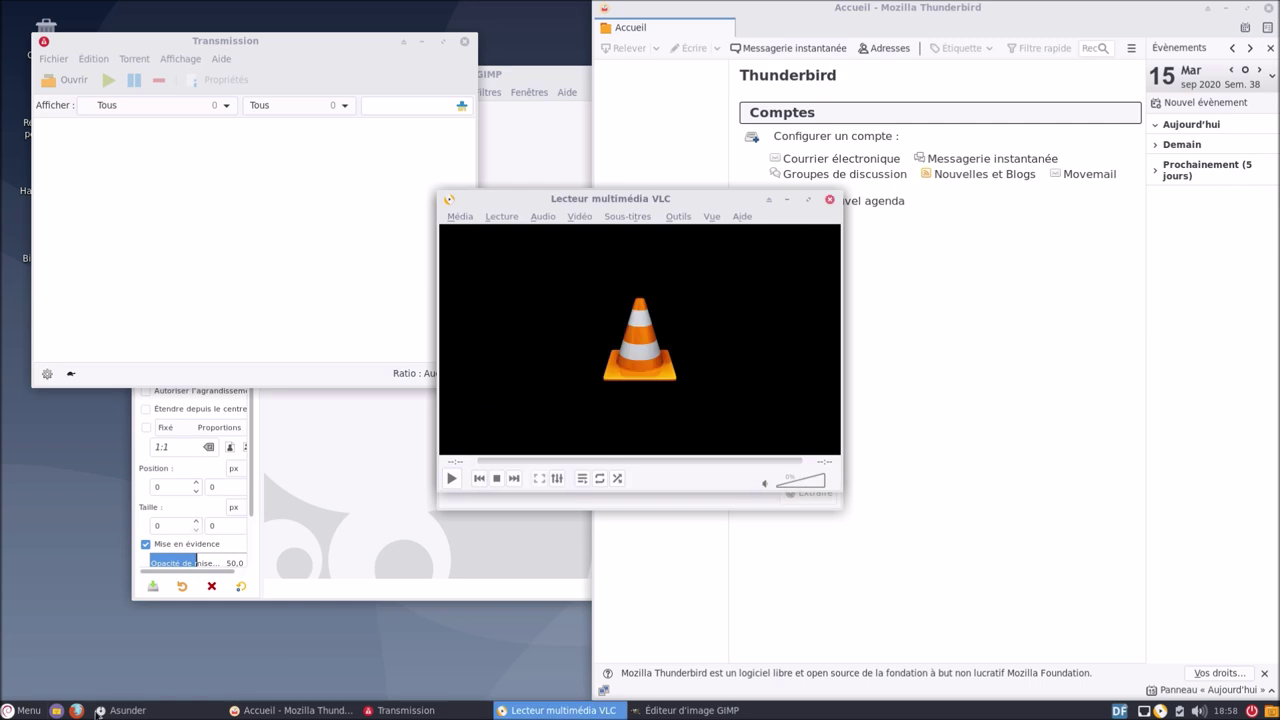
Launch the Quod Libet music player from Multimédia
{"action": "left_click", "coordinate": [22, 711]}
{"action": "left_click", "coordinate": [62, 565]}
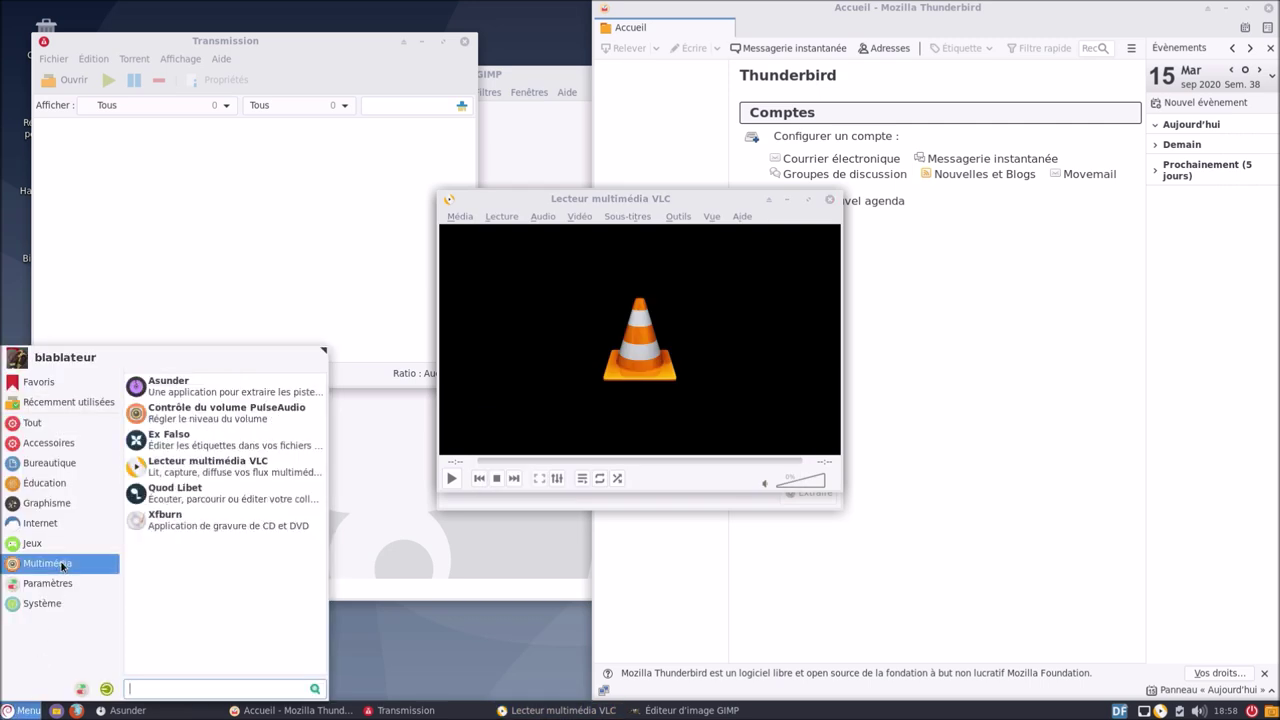
{"action": "left_click", "coordinate": [193, 499]}
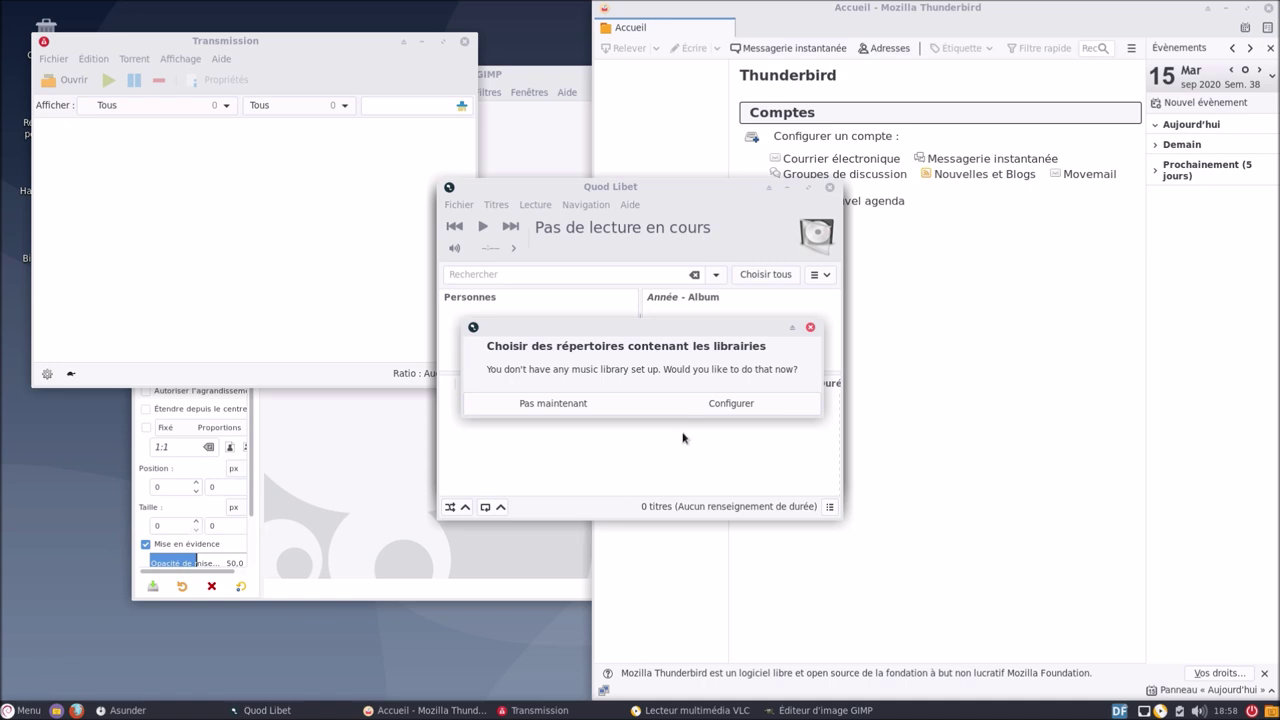
Skip Quod Libet's library setup with 'Pas maintenant' and browse the Jeux and Multimédia menus
{"action": "left_click", "coordinate": [572, 406]}
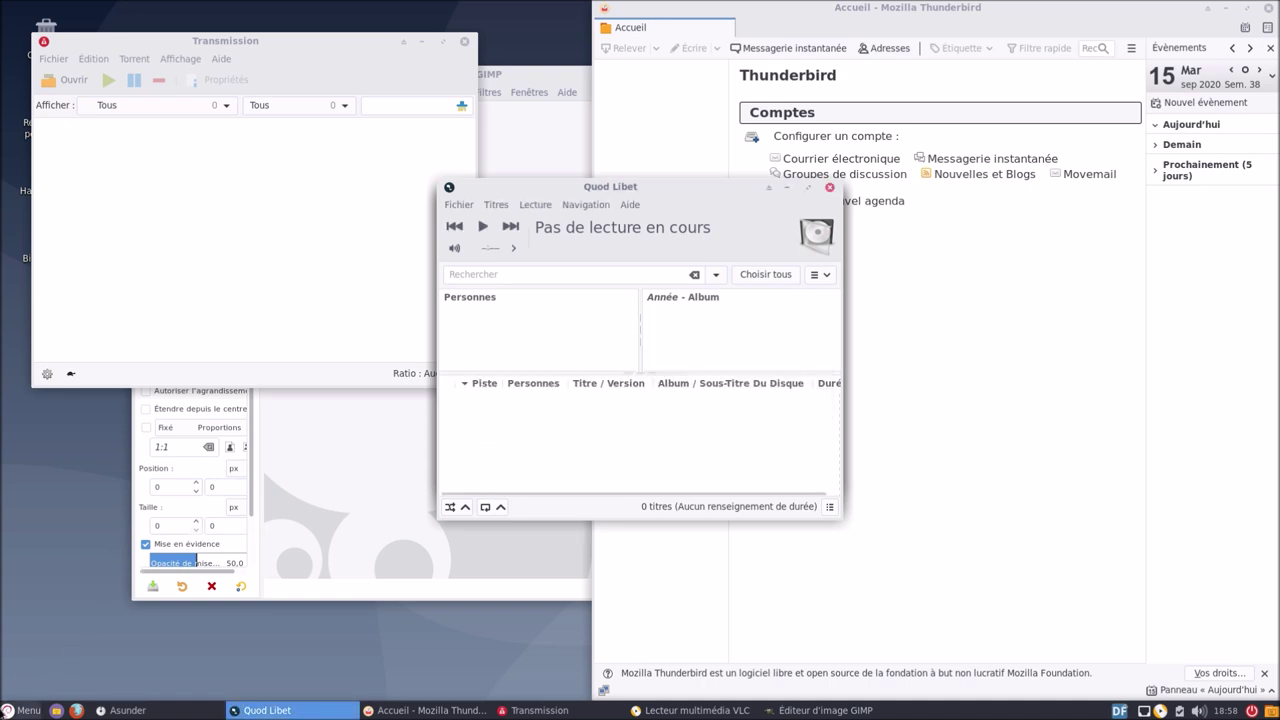
{"action": "left_click", "coordinate": [20, 710]}
{"action": "left_click", "coordinate": [49, 538]}
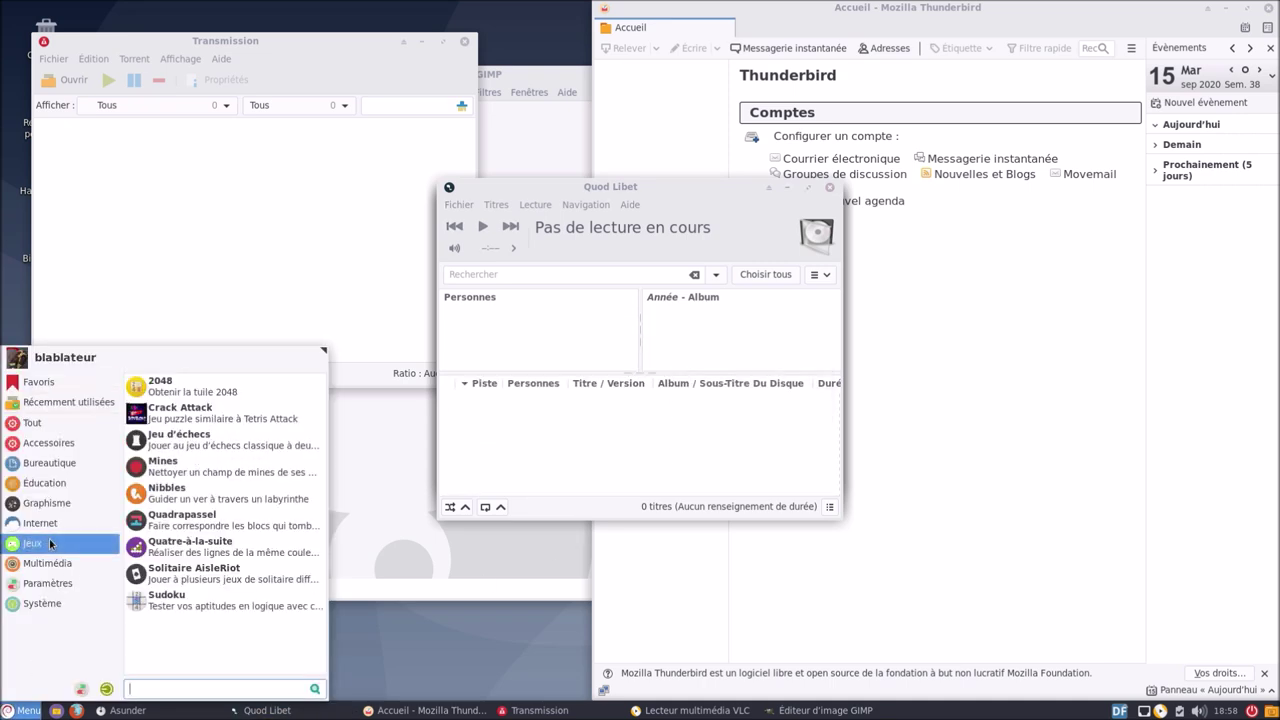
{"action": "left_click", "coordinate": [54, 566]}
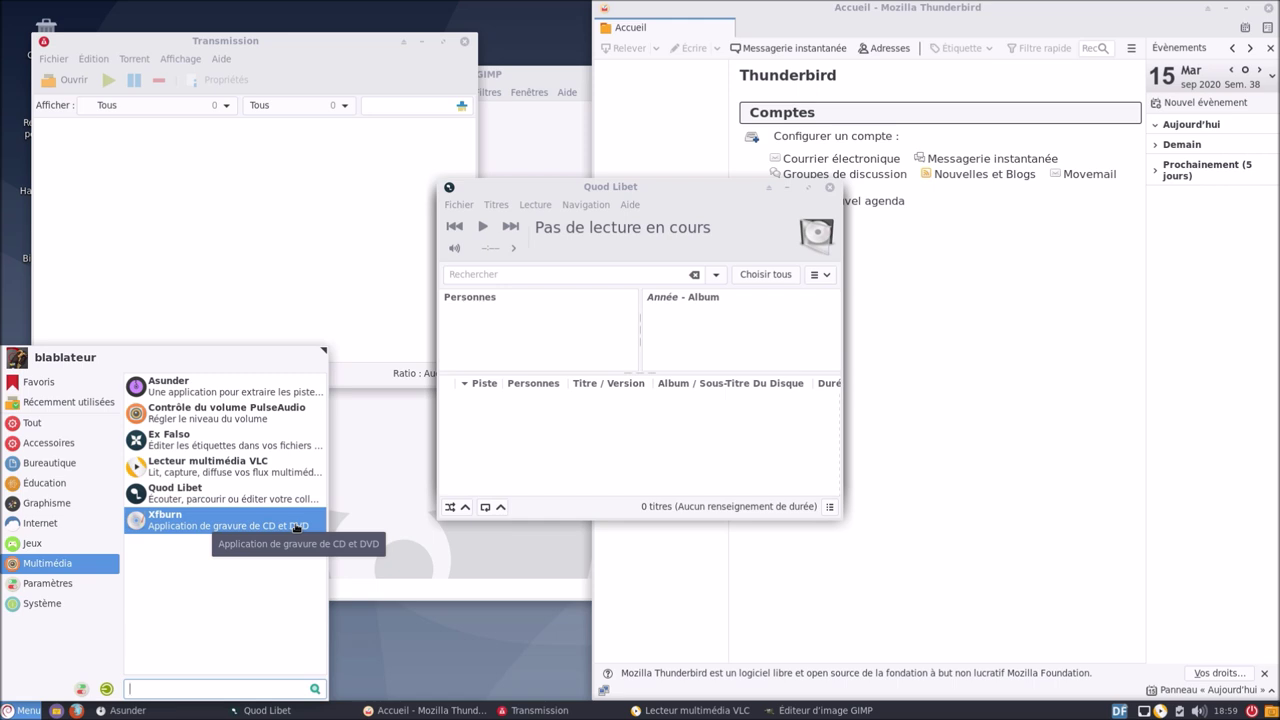
{"action": "mouse_move", "coordinate": [62, 607]}
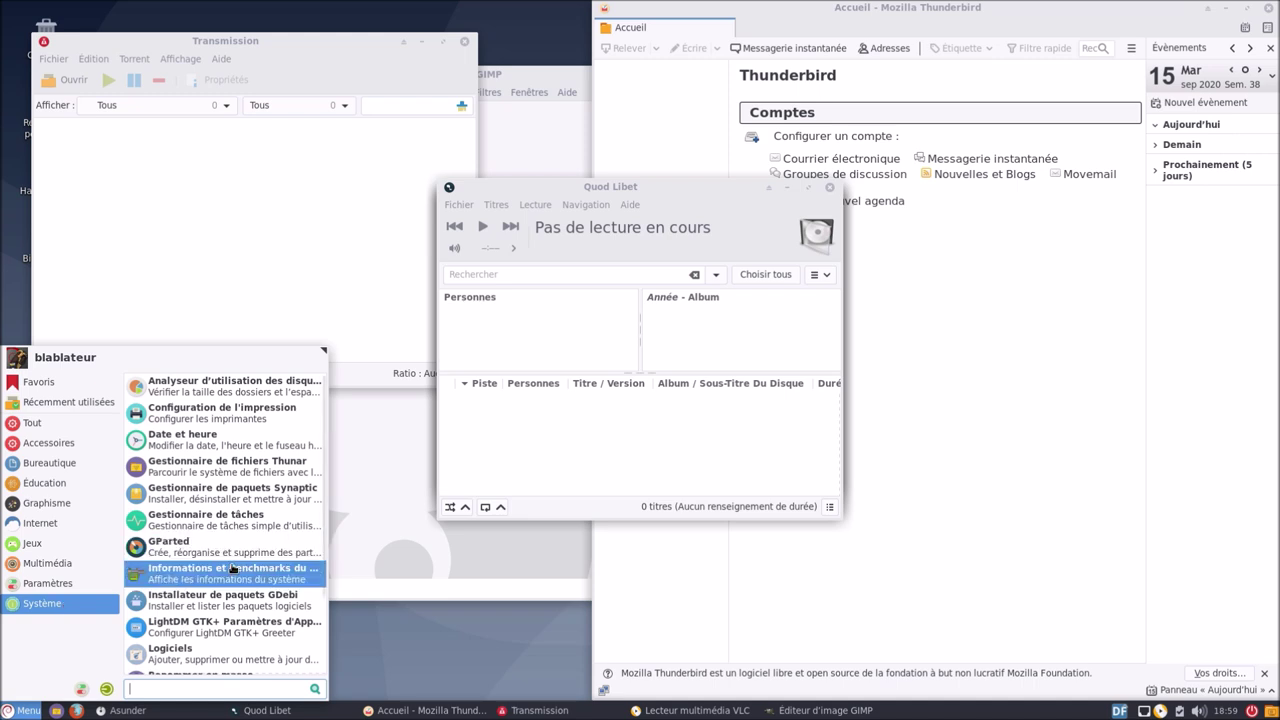
{"action": "scroll", "coordinate": [232, 568], "scroll_direction": "down", "scroll_amount": 4}
{"action": "scroll", "coordinate": [232, 568], "scroll_direction": "up", "scroll_amount": 4}
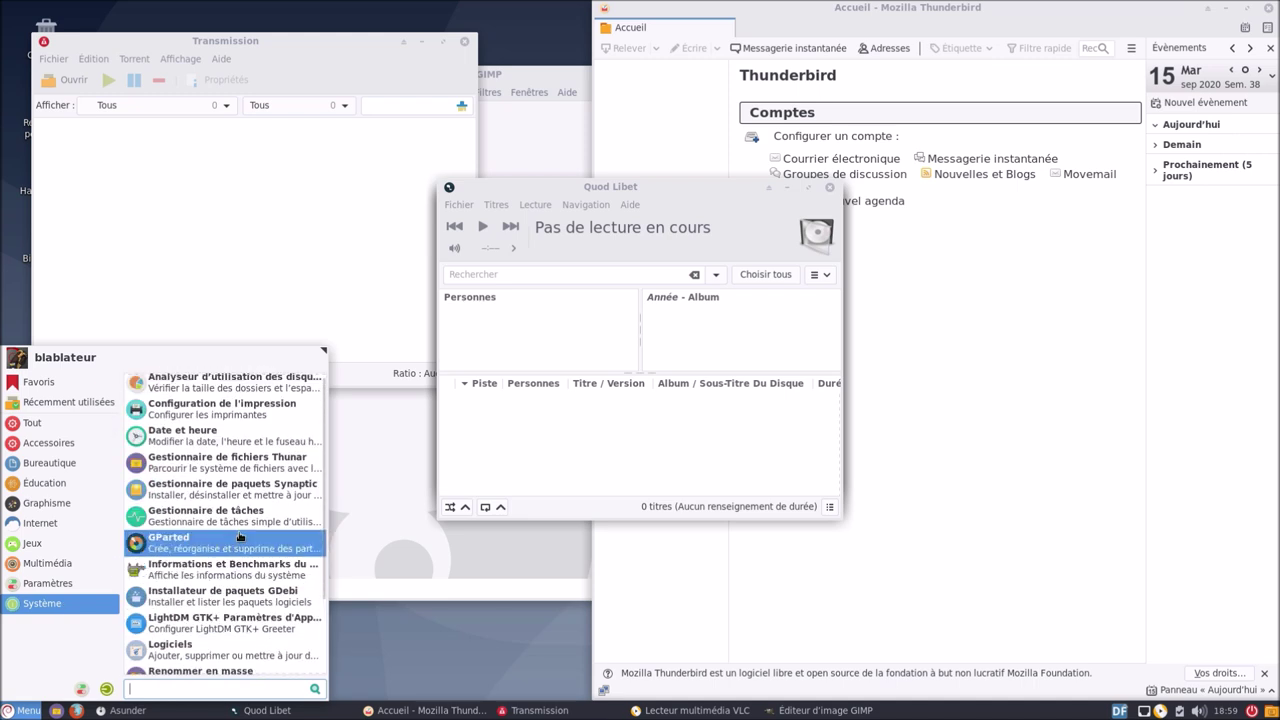
{"action": "left_click", "coordinate": [826, 190]}
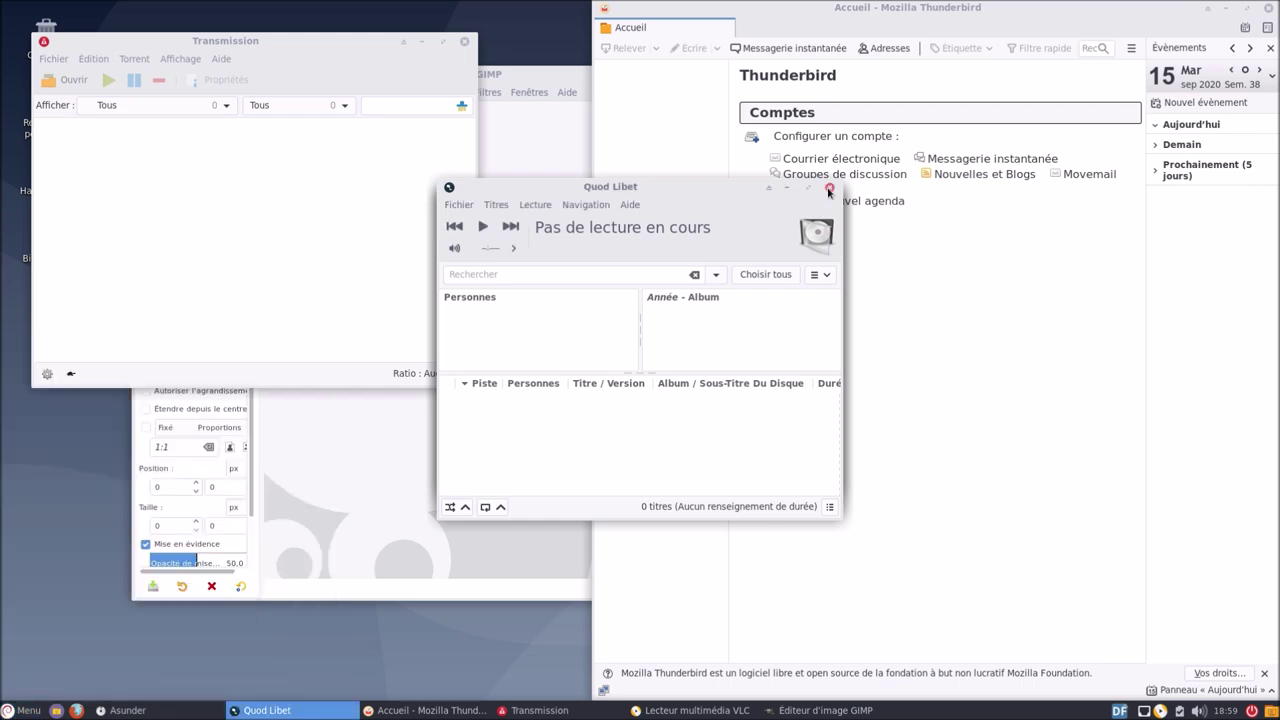
Close the Transmission, Quod Libet, Thunderbird, VLC, GIMP and Asunder windows
{"action": "left_click", "coordinate": [464, 42]}
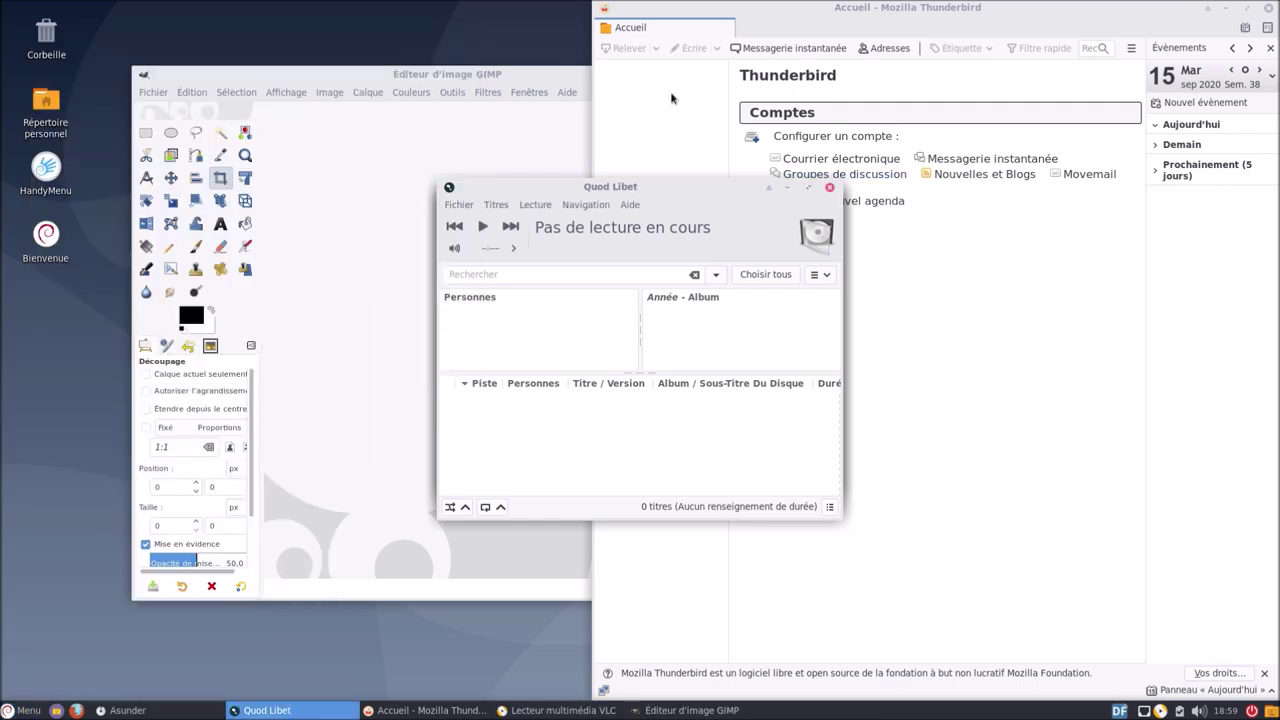
{"action": "left_click", "coordinate": [829, 187]}
{"action": "left_click", "coordinate": [1271, 8]}
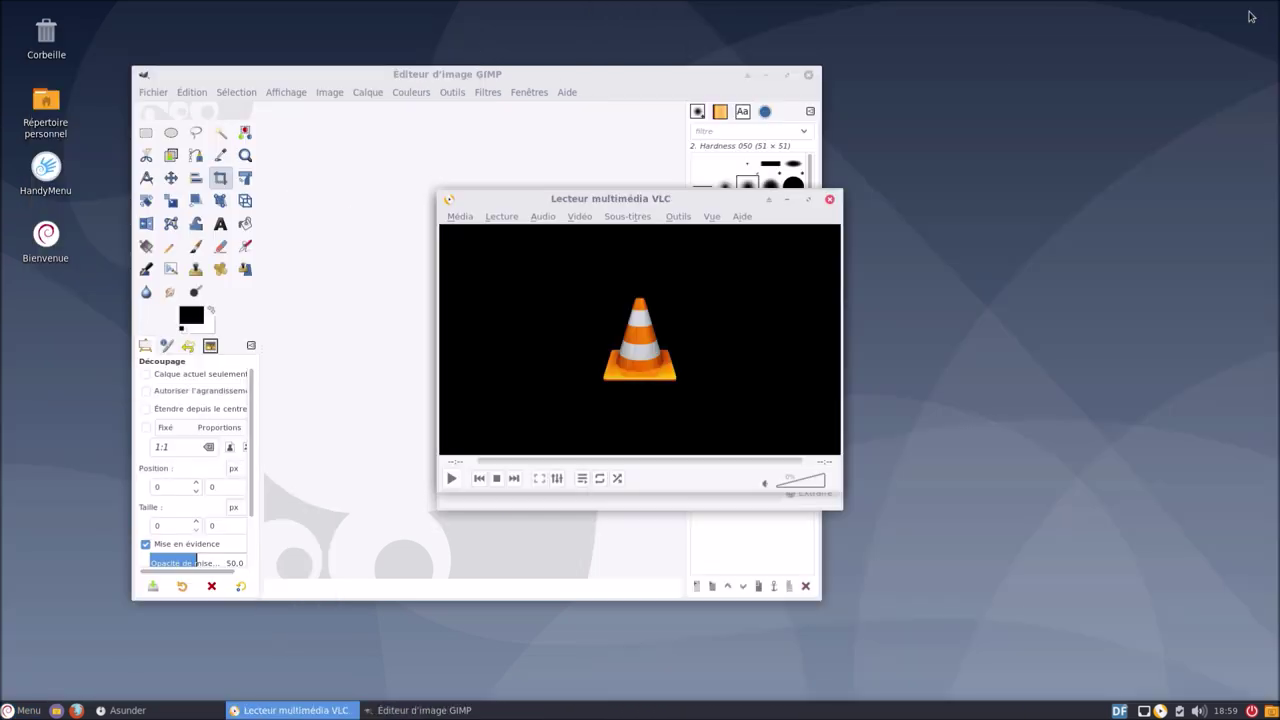
{"action": "left_click", "coordinate": [829, 199]}
{"action": "left_click", "coordinate": [808, 74]}
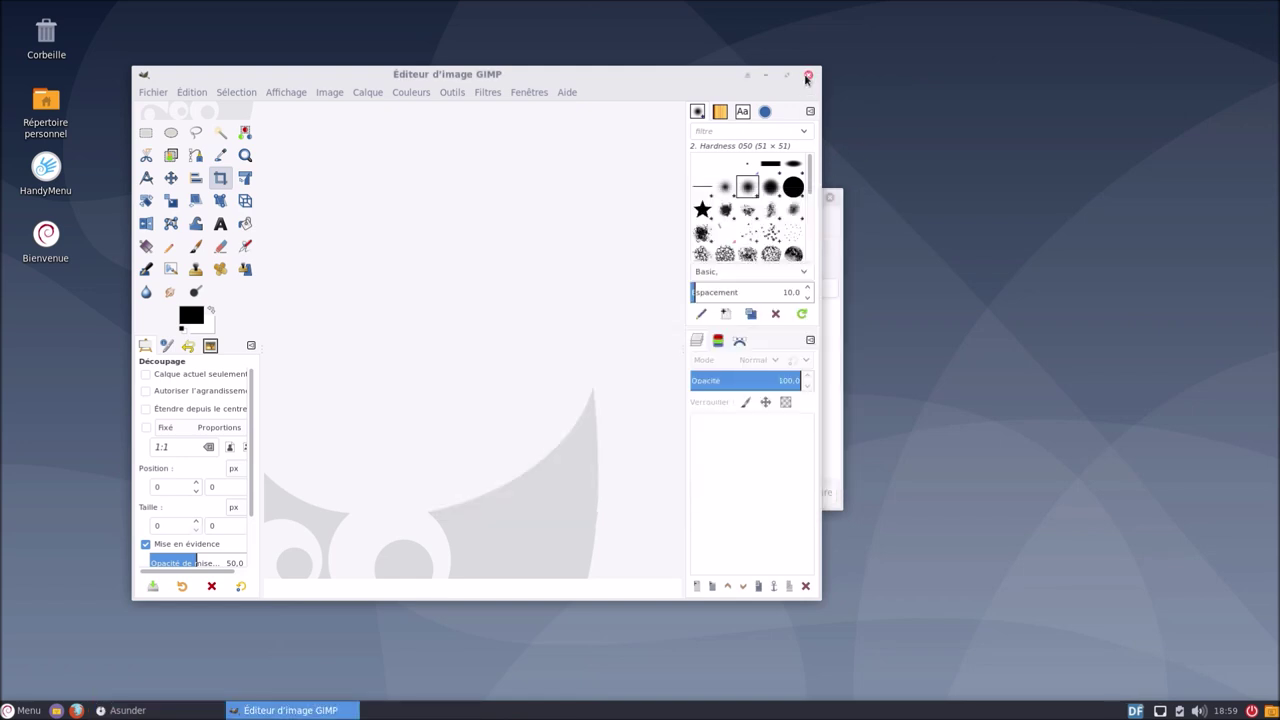
{"action": "left_click", "coordinate": [828, 197]}
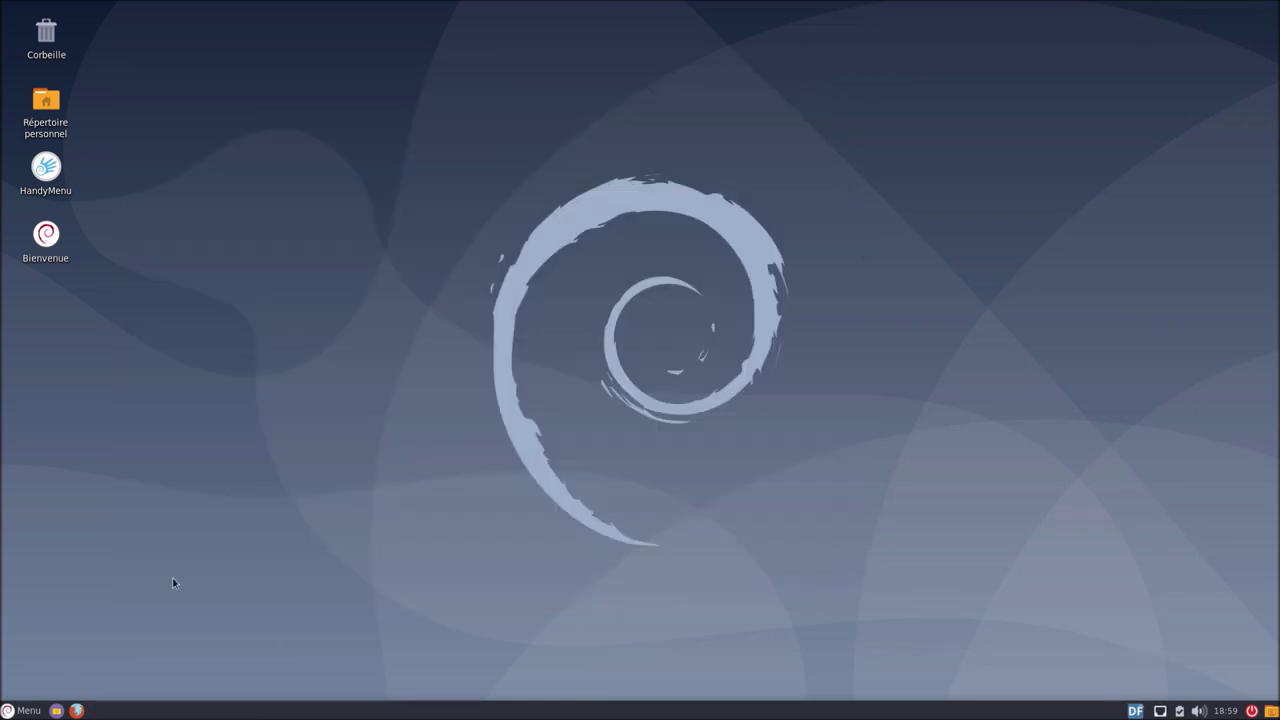
Launch Terminal via a 'term' search and run 'sudo apt update', which reports 20 upgradable packages
{"action": "left_click", "coordinate": [23, 712]}
{"action": "type", "text": "term"}
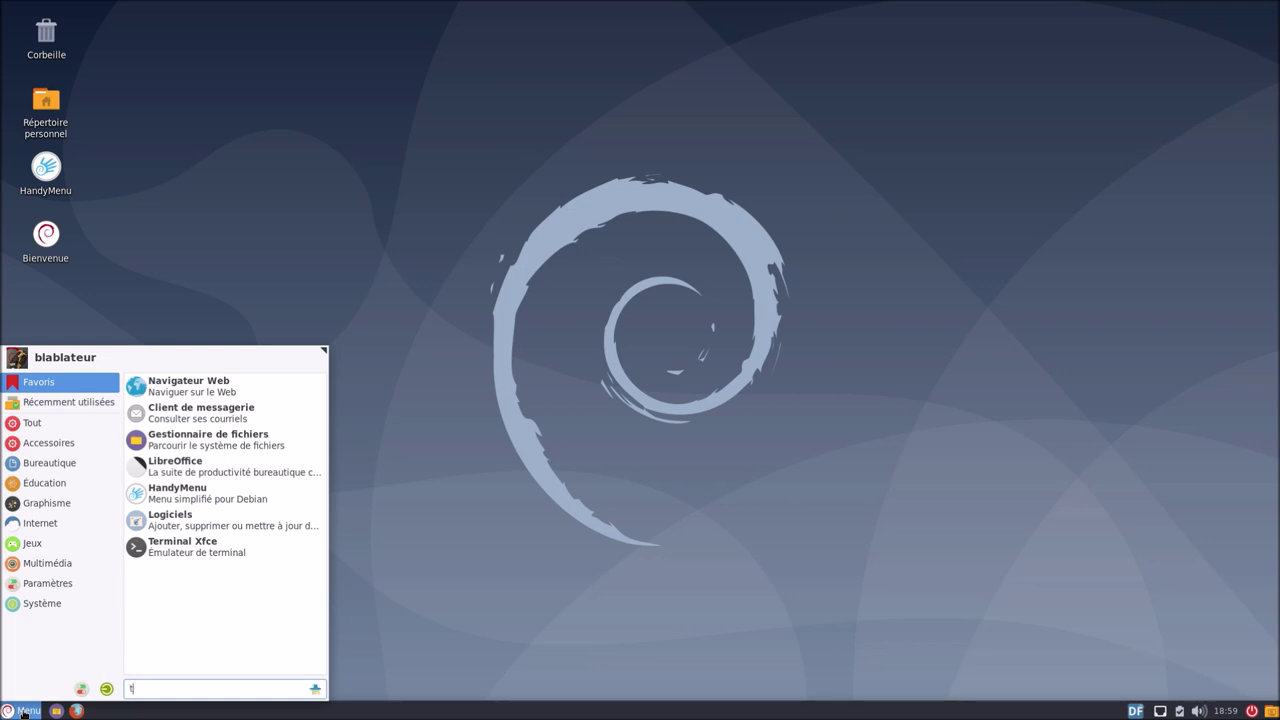
{"action": "key", "text": "Return"}
{"action": "type", "text": "sudo apt update"}
{"action": "key", "text": "Return"}
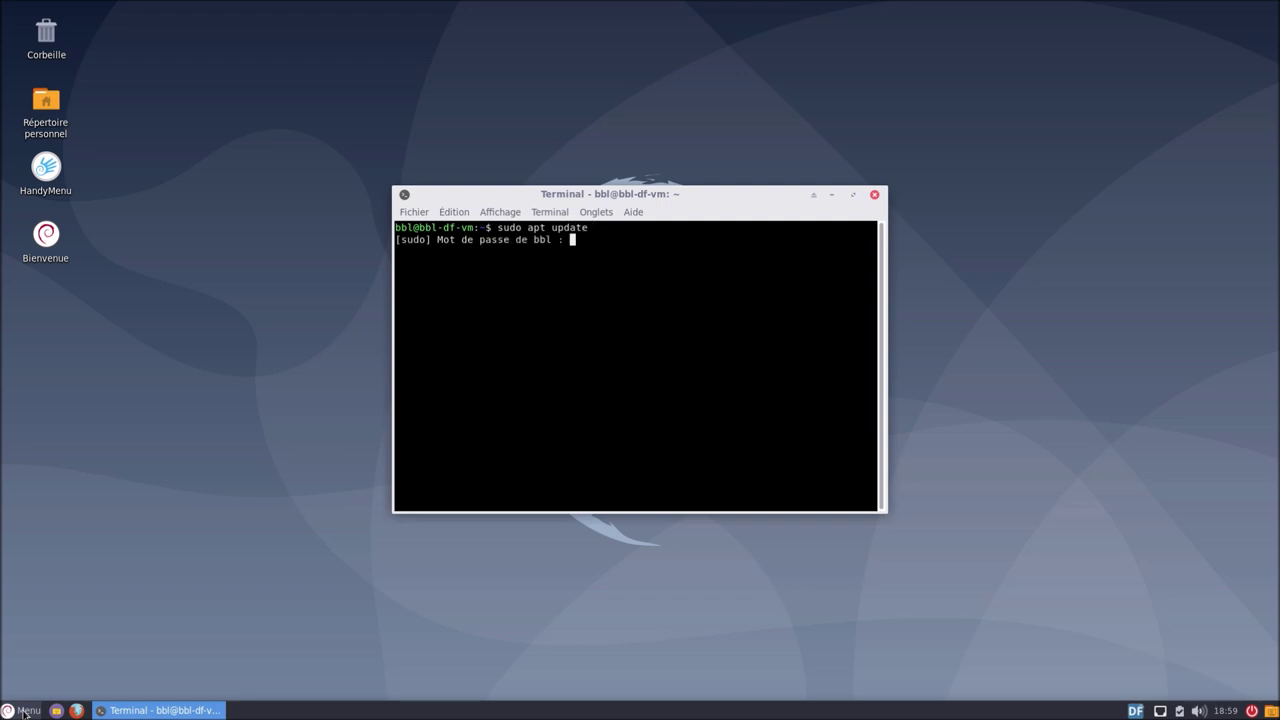
{"action": "key", "text": "Return"}
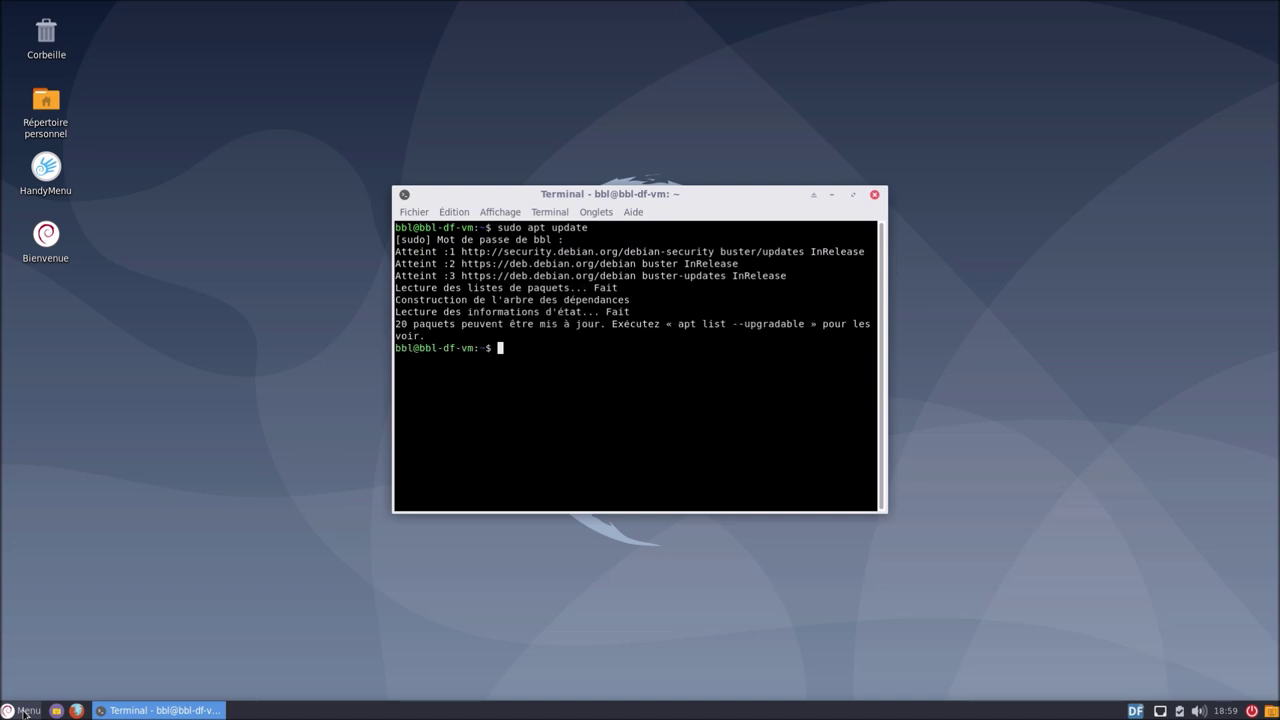
{"action": "type", "text": "sudo"}
{"action": "key", "text": "BackSpace"}
{"action": "key", "text": "BackSpace"}
{"action": "key", "text": "BackSpace"}
{"action": "key", "text": "BackSpace"}
Launch Software & Updates from an 'up' search in the applications menu
{"action": "left_click", "coordinate": [26, 711]}
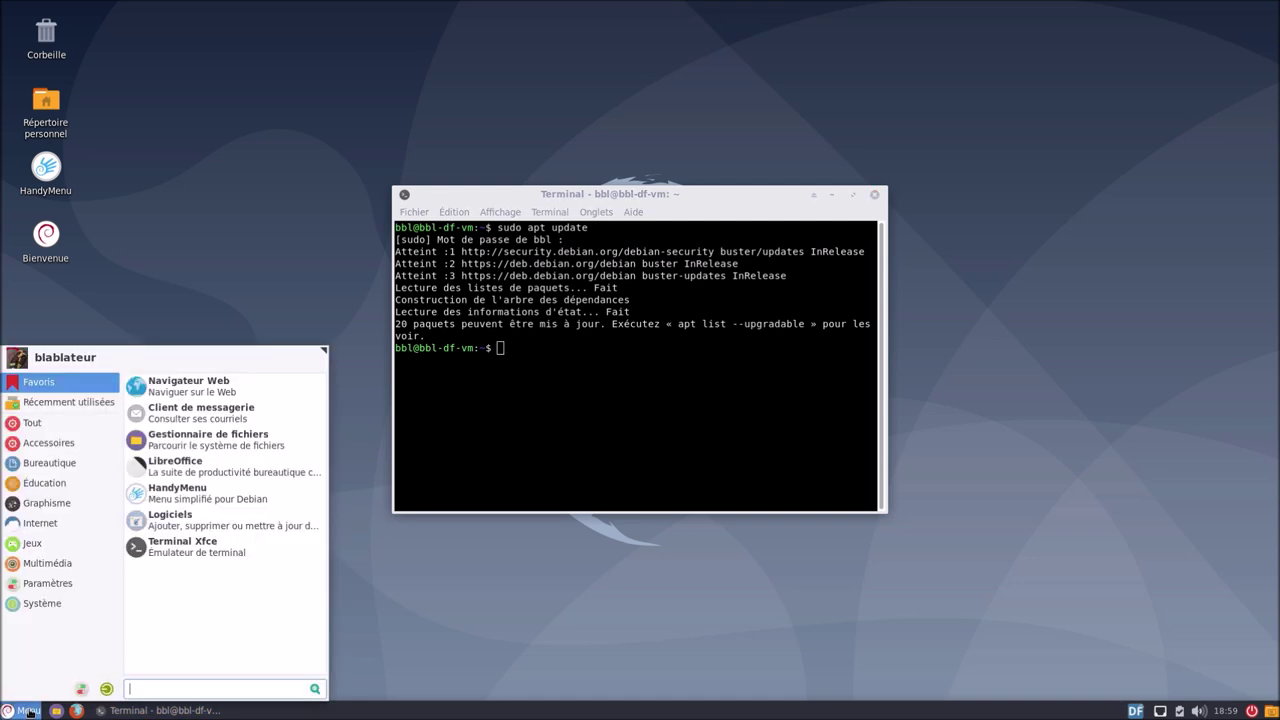
{"action": "type", "text": "upg"}
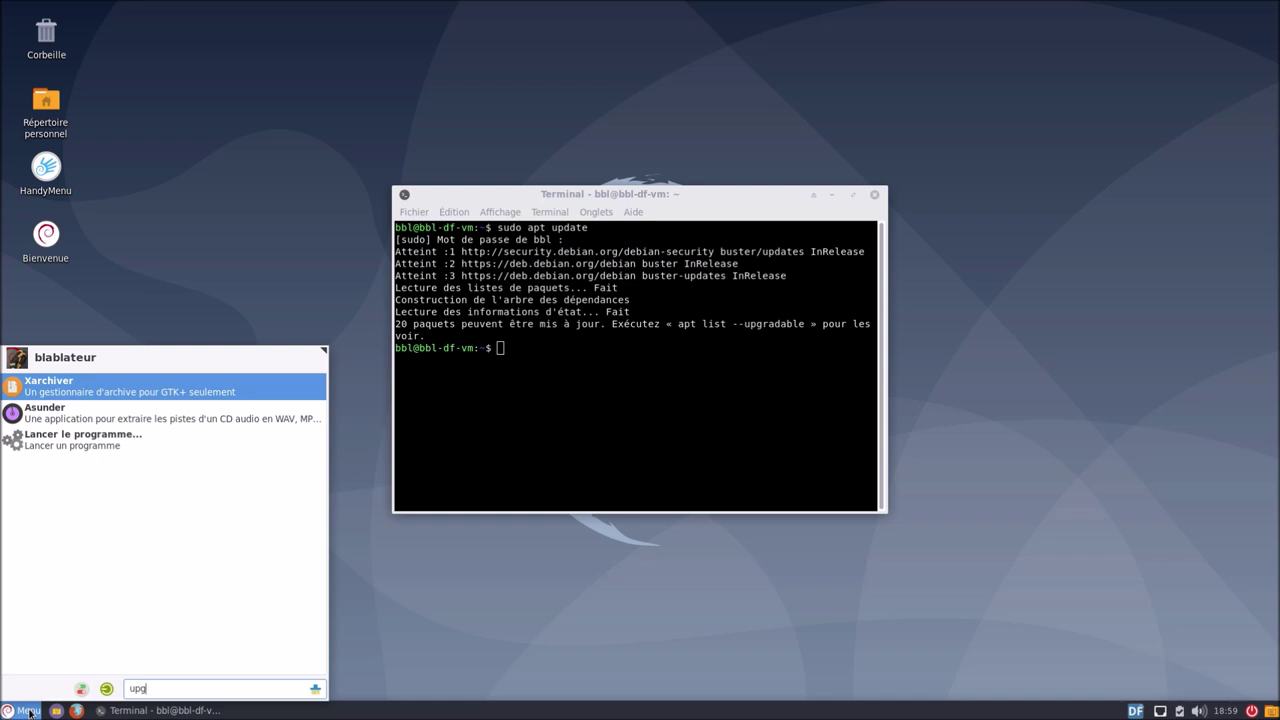
{"action": "key", "text": "BackSpace"}
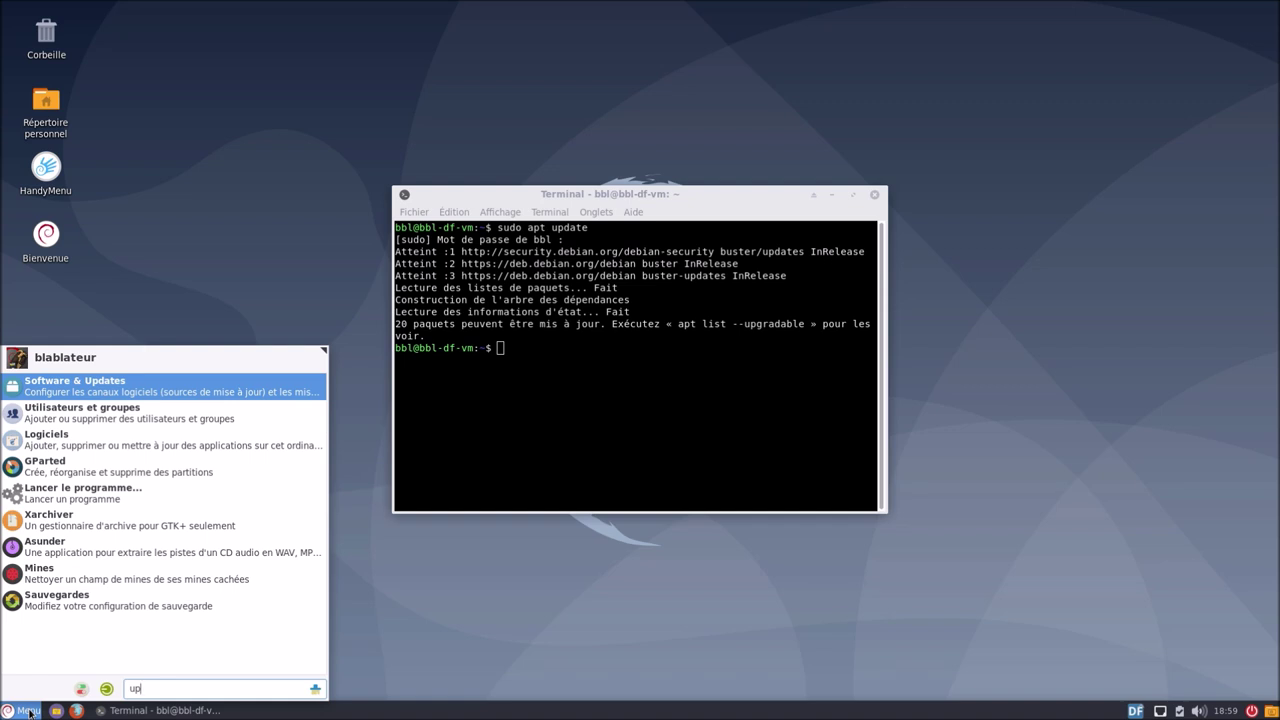
{"action": "left_click", "coordinate": [152, 391]}
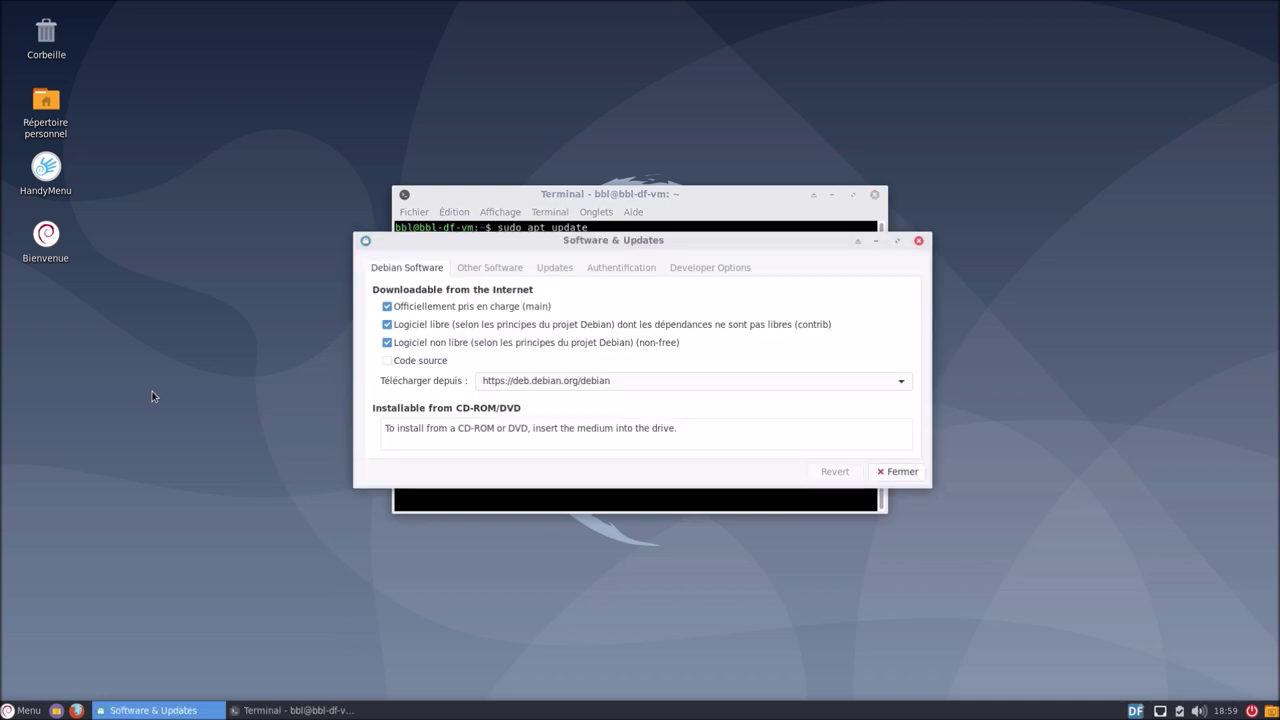
Review the Other Software and Updates tabs (daily checks, automatic security updates), then close the window
{"action": "left_click", "coordinate": [487, 270]}
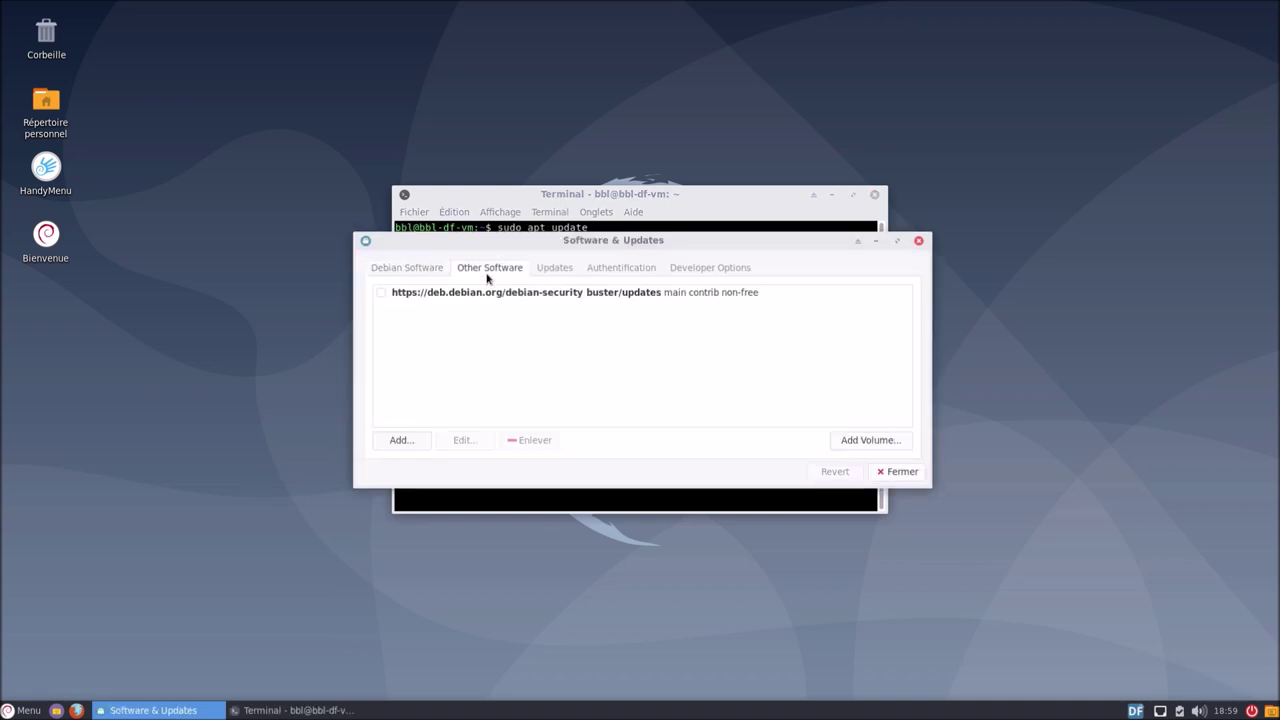
{"action": "left_click", "coordinate": [425, 267]}
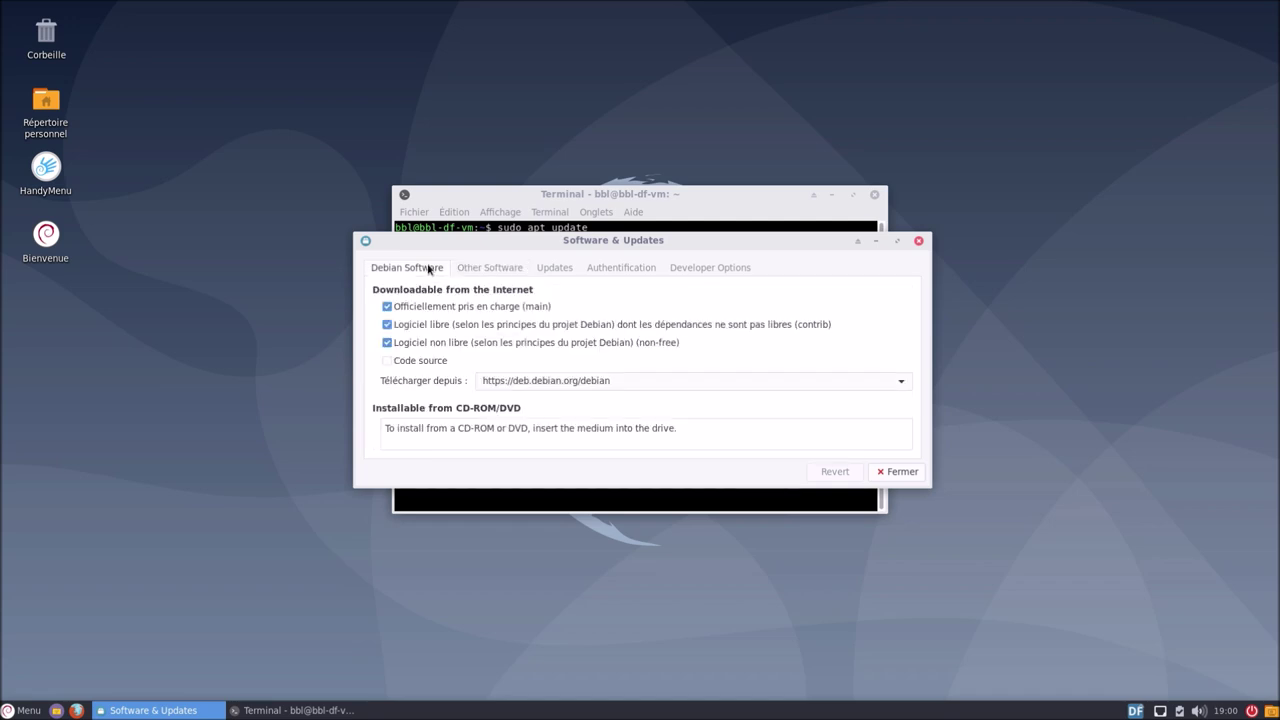
{"action": "left_click_drag", "start_coordinate": [520, 383], "coordinate": [523, 396]}
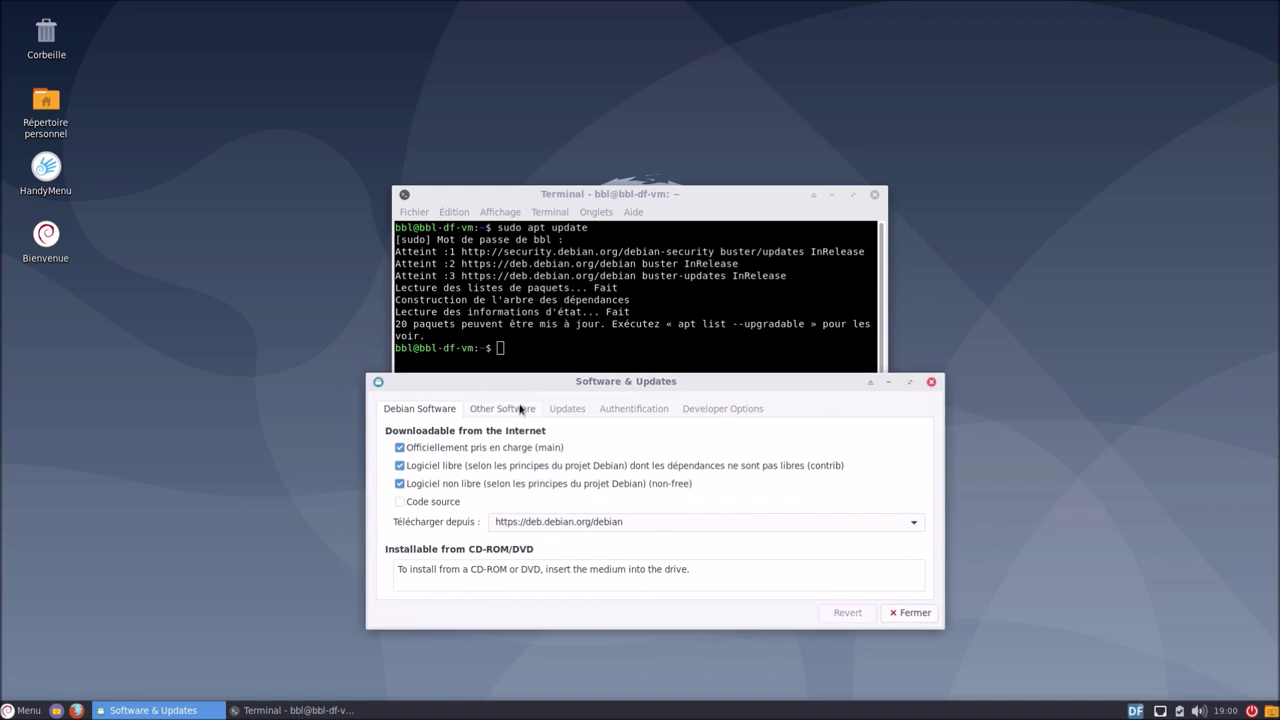
{"action": "left_click", "coordinate": [520, 410]}
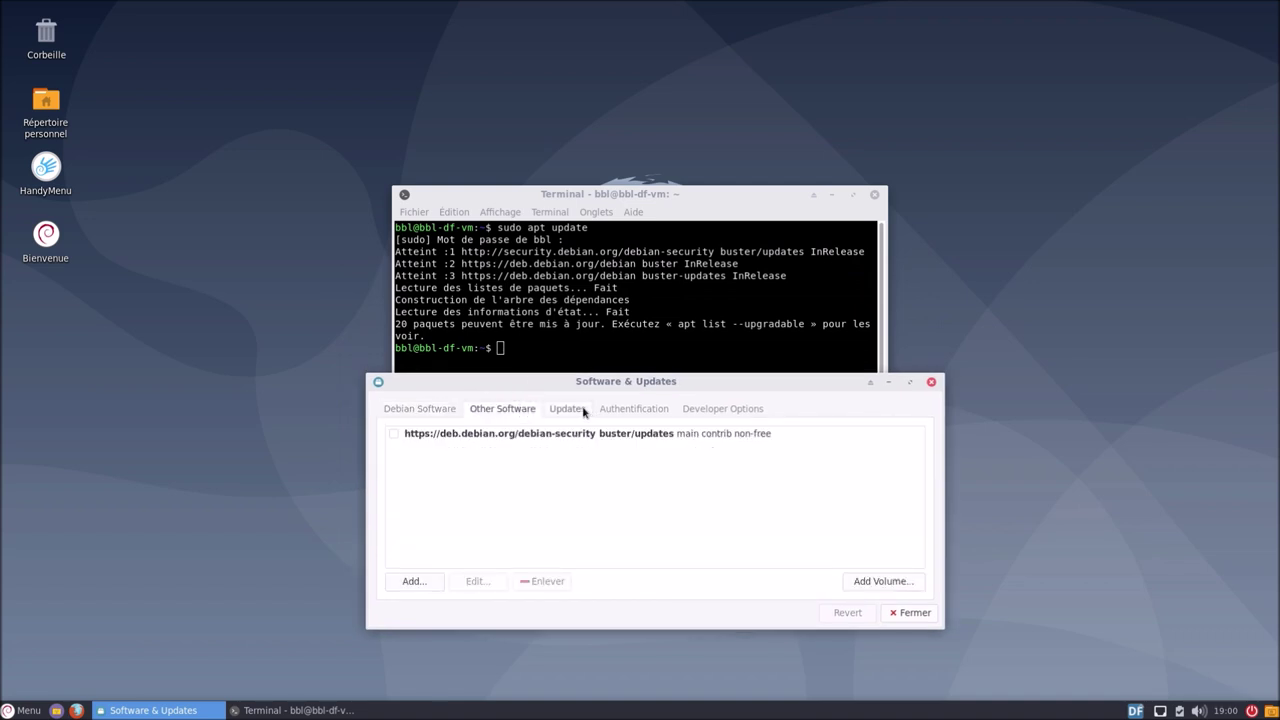
{"action": "left_click", "coordinate": [584, 411]}
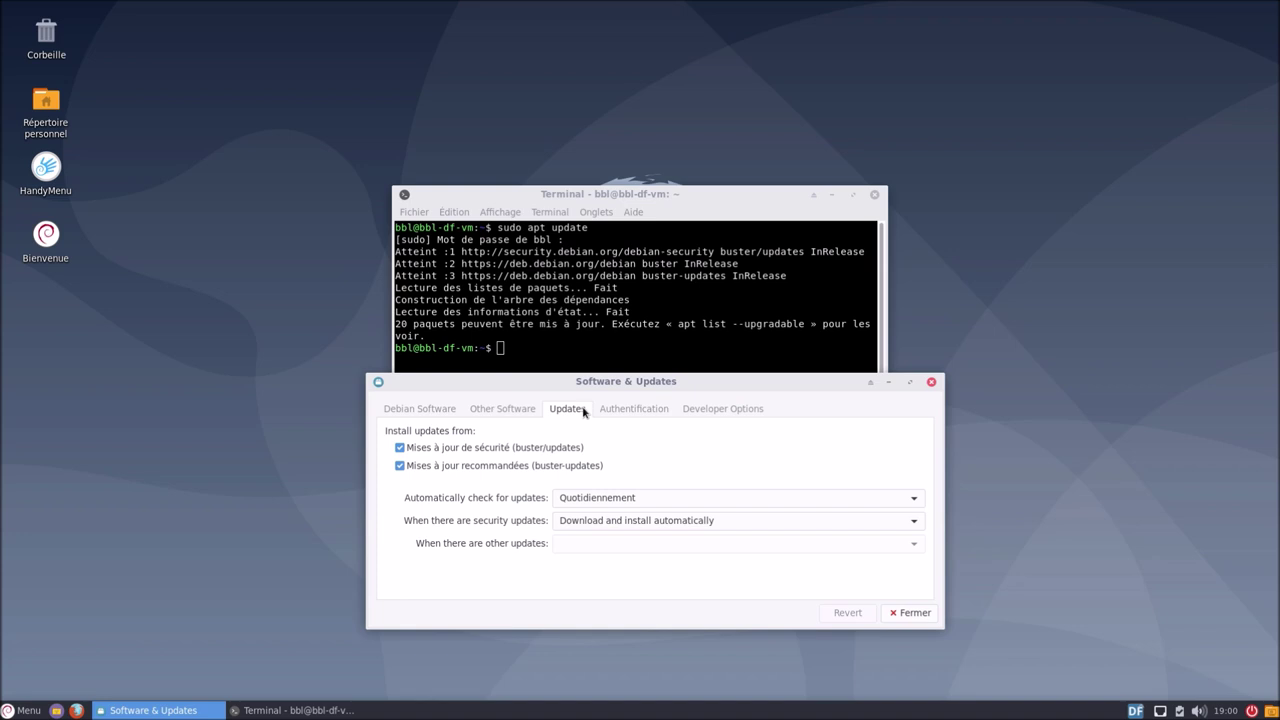
{"action": "left_click_drag", "start_coordinate": [554, 381], "coordinate": [529, 413]}
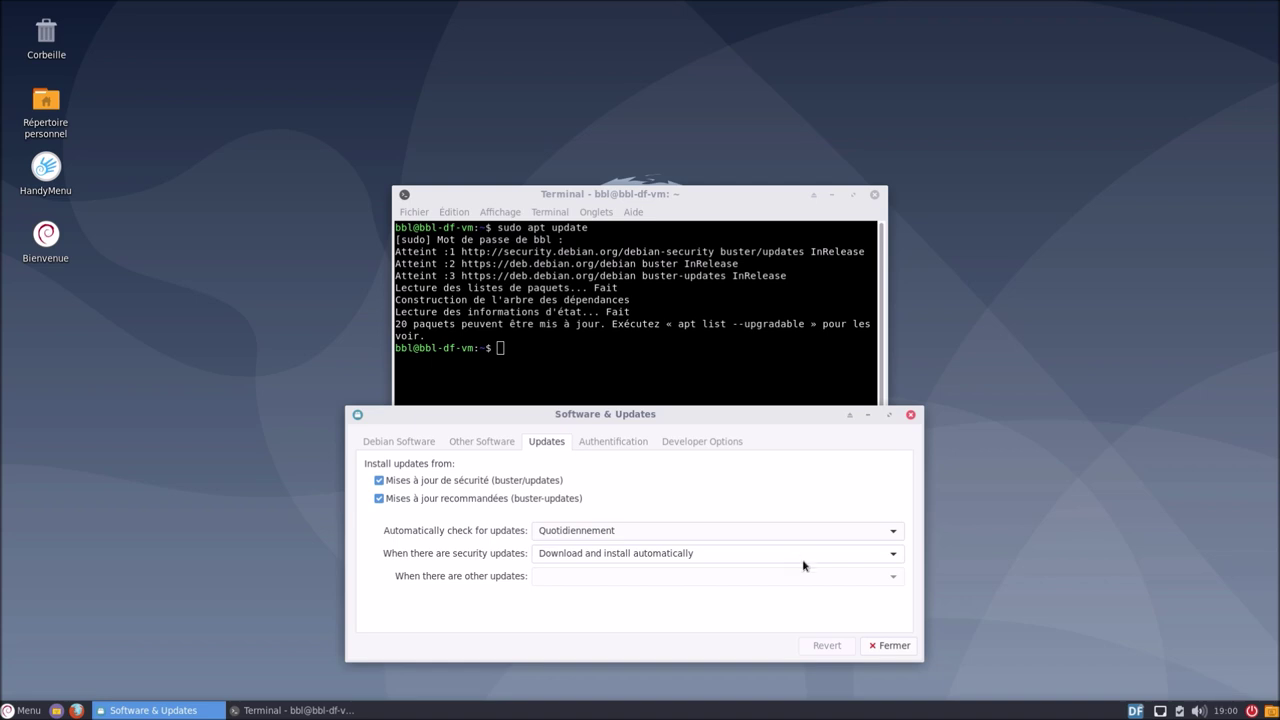
{"action": "left_click", "coordinate": [886, 646]}
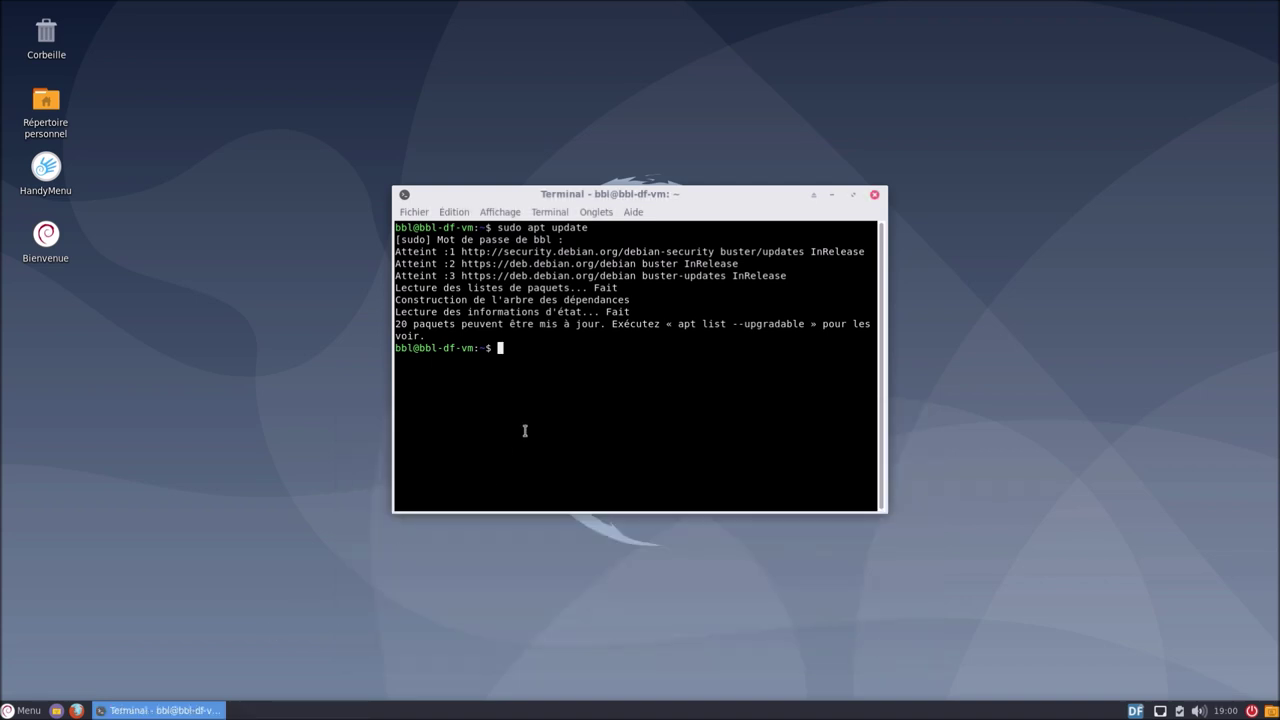
Run and confirm 'sudo apt upgrade', maximising the terminal as the 20 packages (57,2 Mo) download and unpack
{"action": "type", "text": "sudo apt upgrade"}
{"action": "key", "text": "Return"}
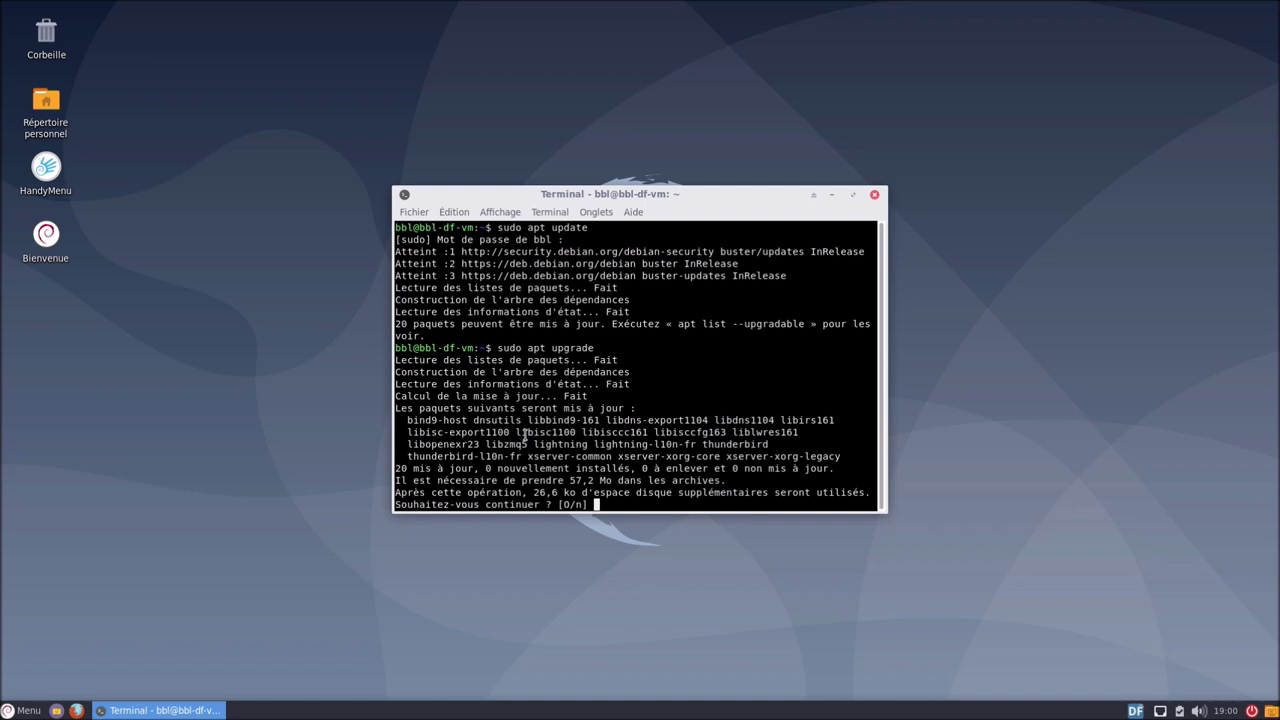
{"action": "key", "text": "Return"}
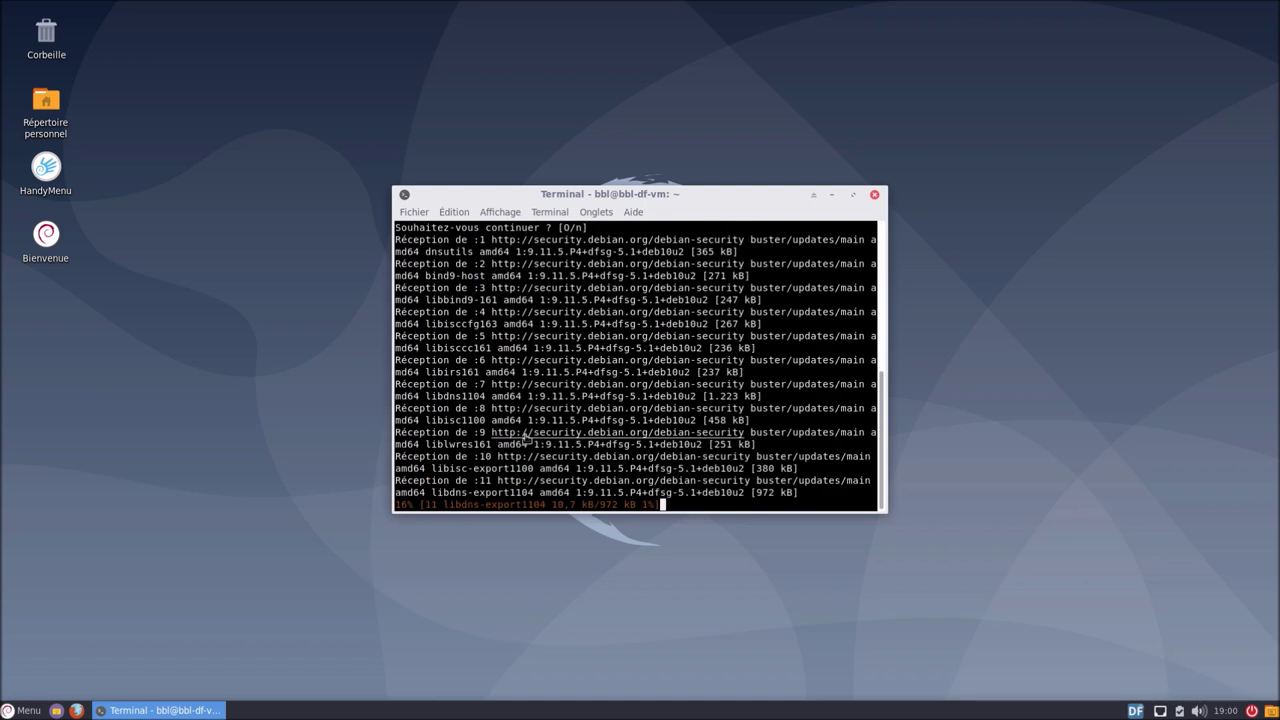
{"action": "double_click", "coordinate": [768, 194]}
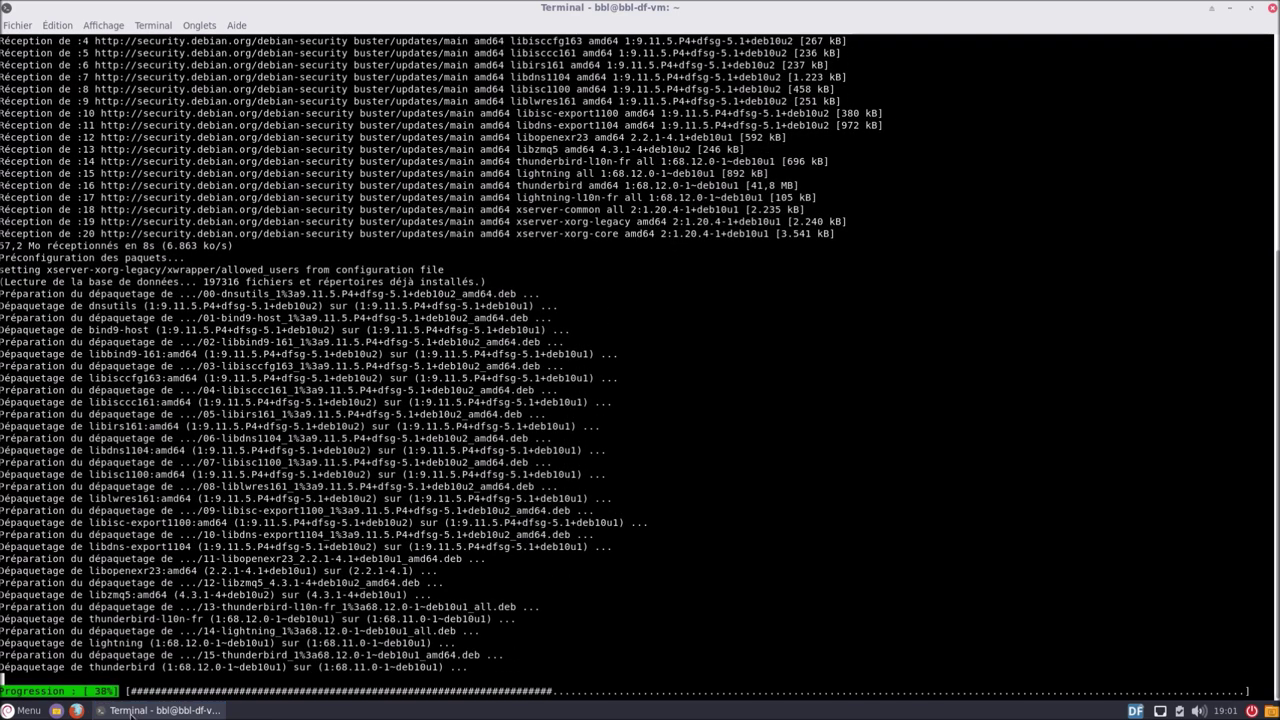
Try launching Synaptic via 'syn' with the password, and dismiss the lock error message
{"action": "left_click", "coordinate": [22, 710]}
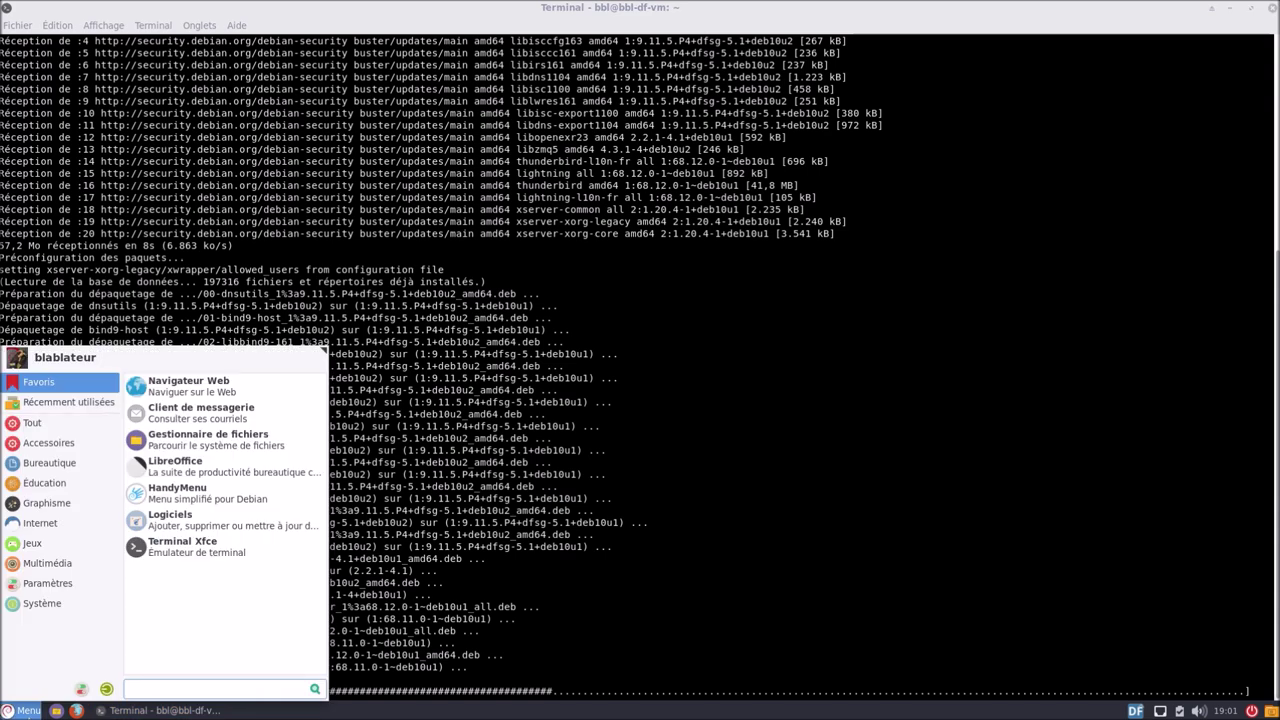
{"action": "type", "text": "syn"}
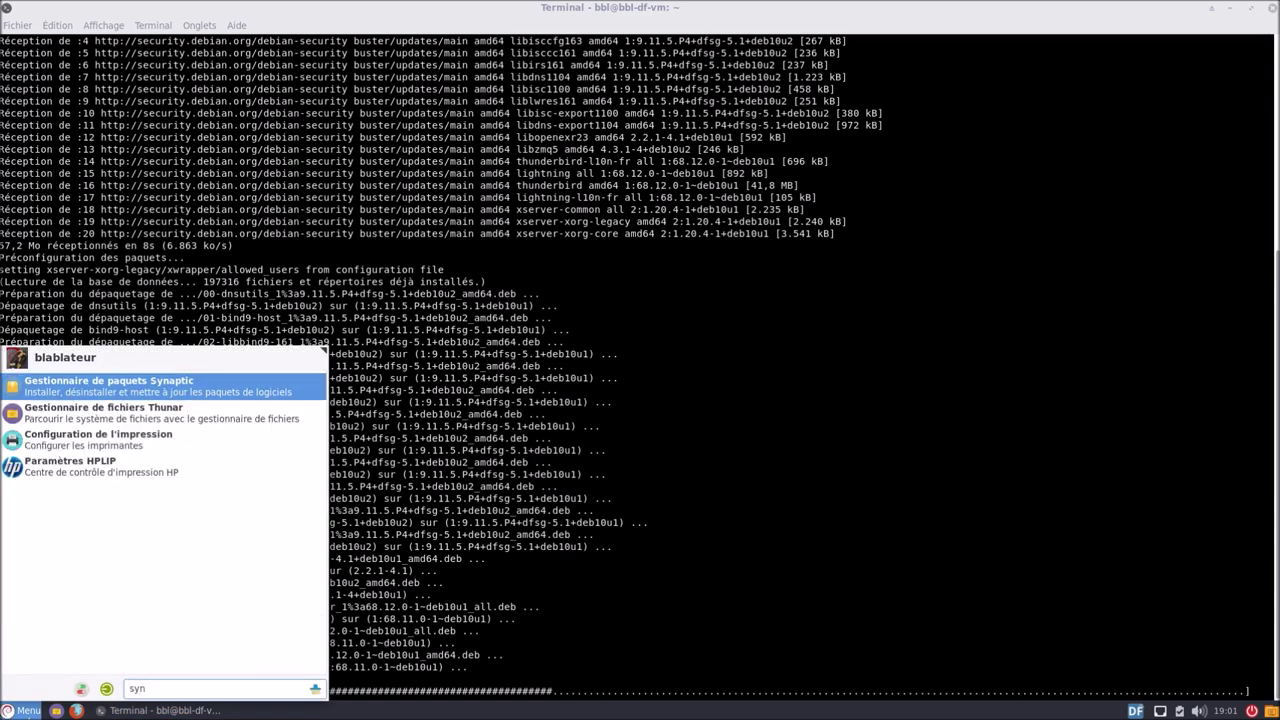
{"action": "key", "text": "Return"}
{"action": "type", "text": "******"}
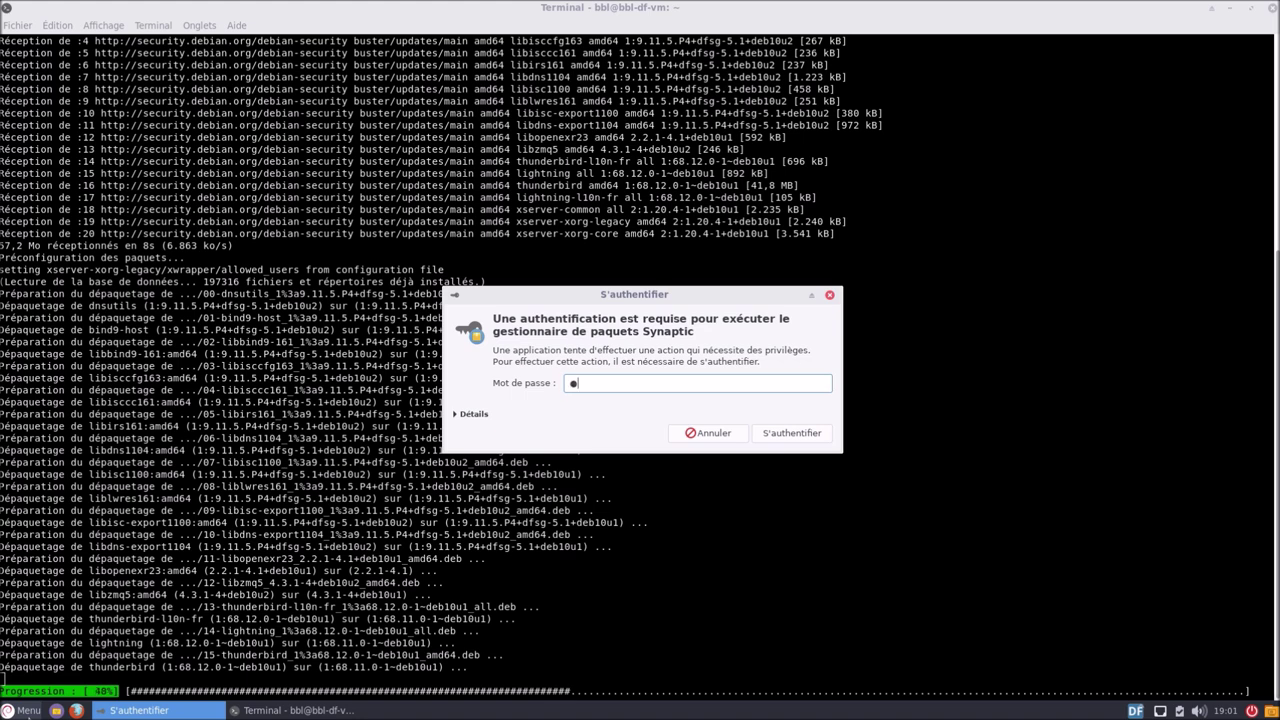
{"action": "key", "text": "Return"}
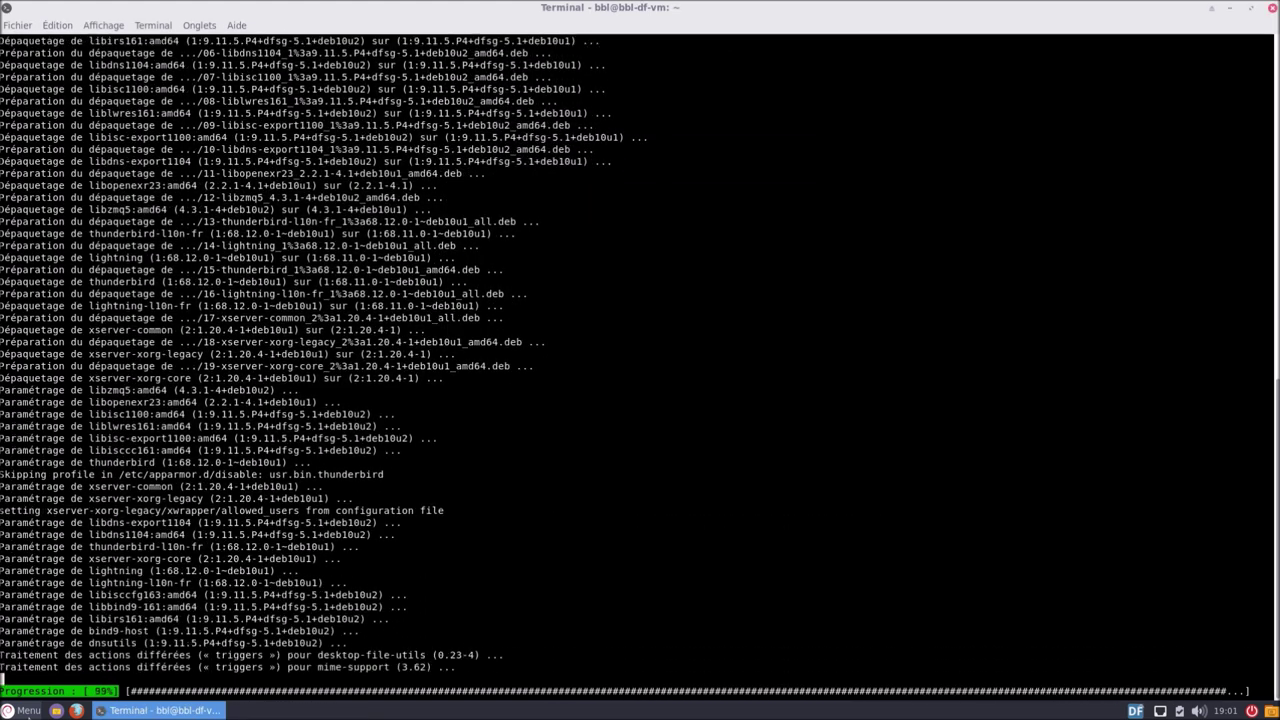
{"action": "left_click", "coordinate": [622, 404]}
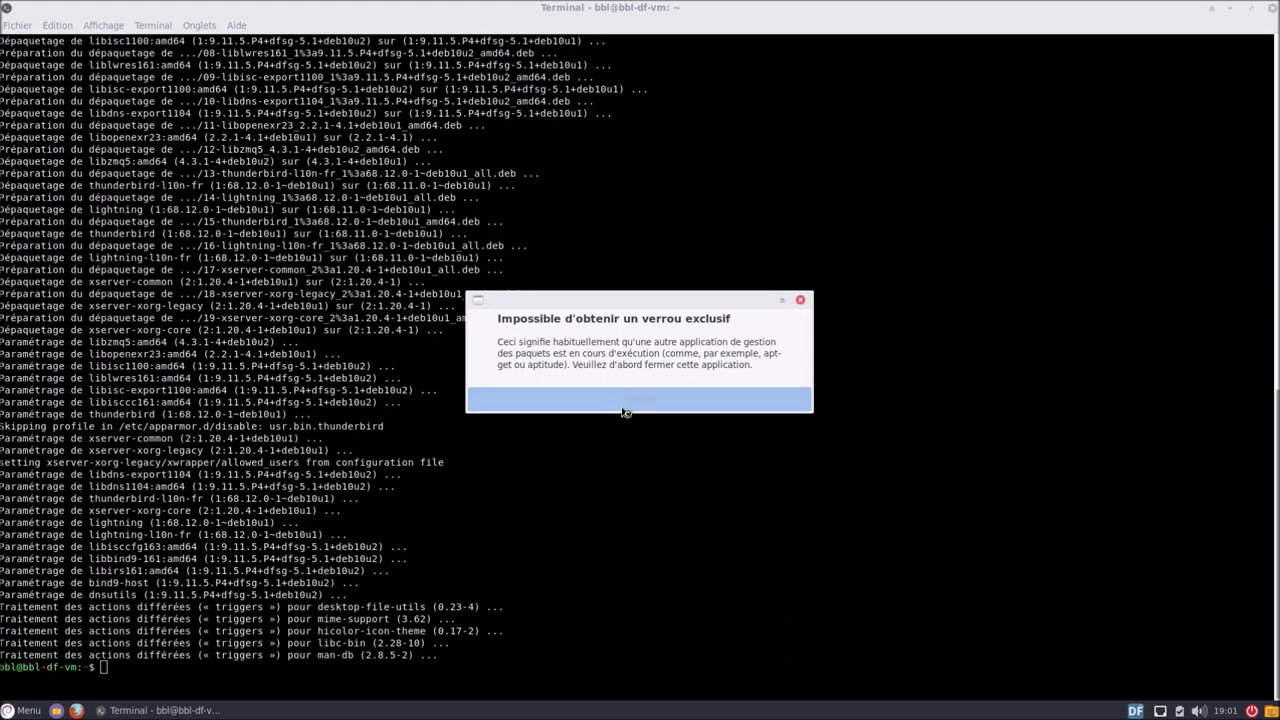
Close the finished terminal, relaunch Synaptic with the password, and dismiss its introduction message
{"action": "left_click", "coordinate": [1269, 9]}
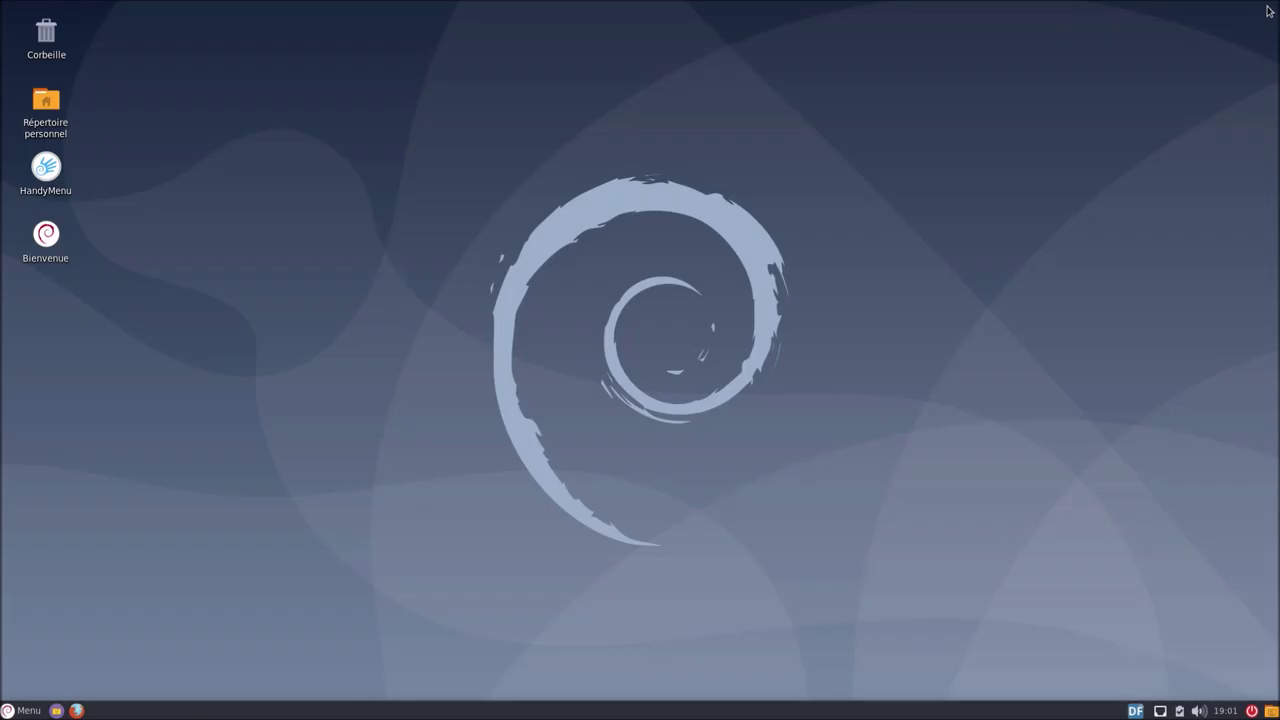
{"action": "left_click", "coordinate": [30, 711]}
{"action": "type", "text": "syn"}
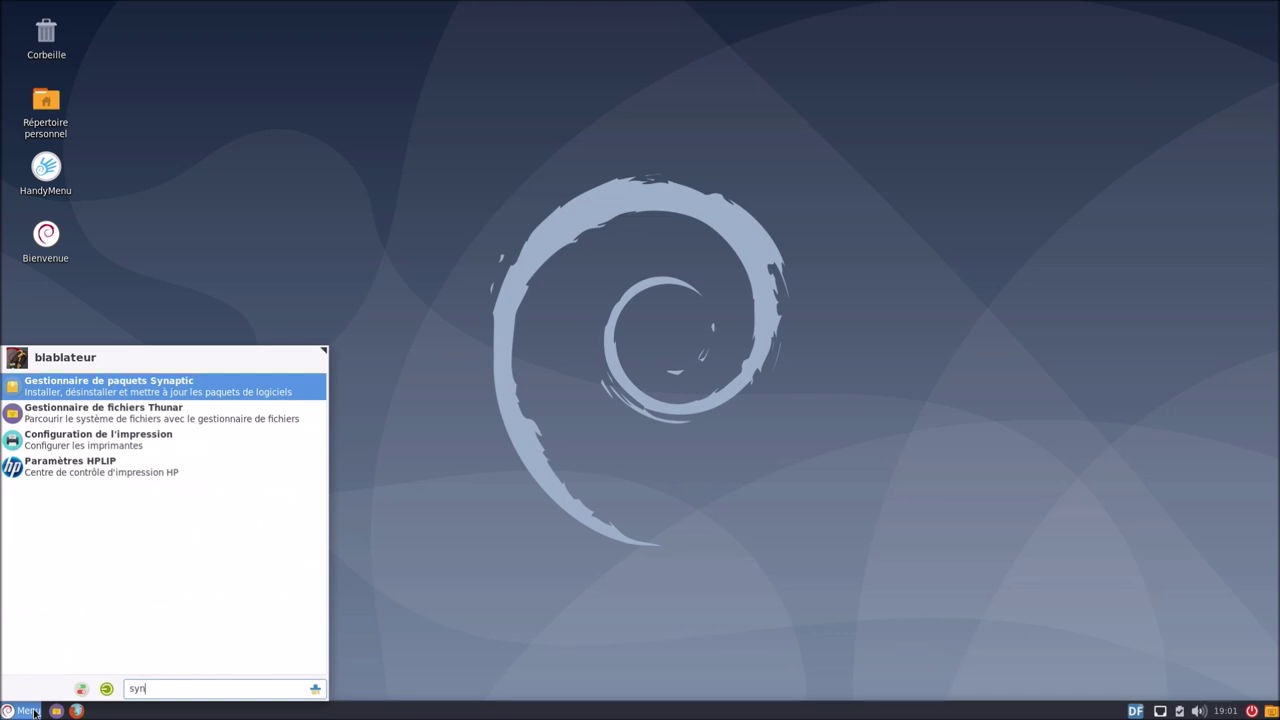
{"action": "key", "text": "Return"}
{"action": "type", "text": "•••••"}
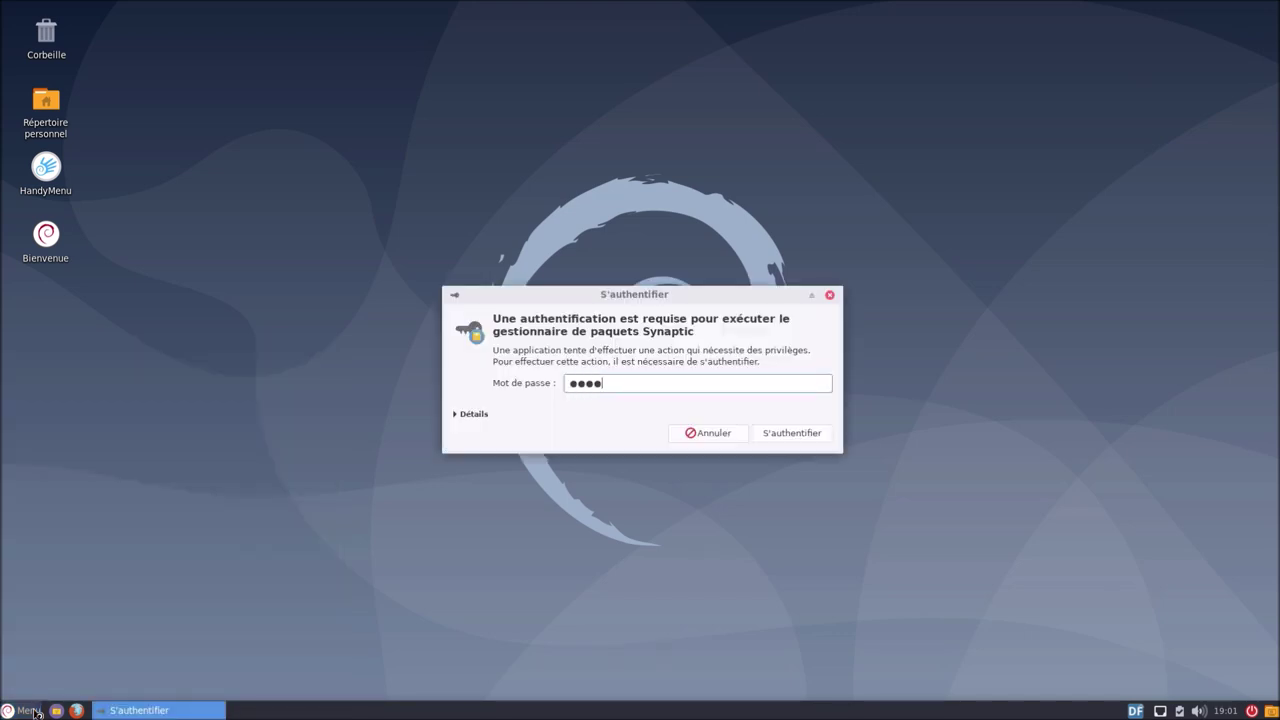
{"action": "key", "text": "Return"}
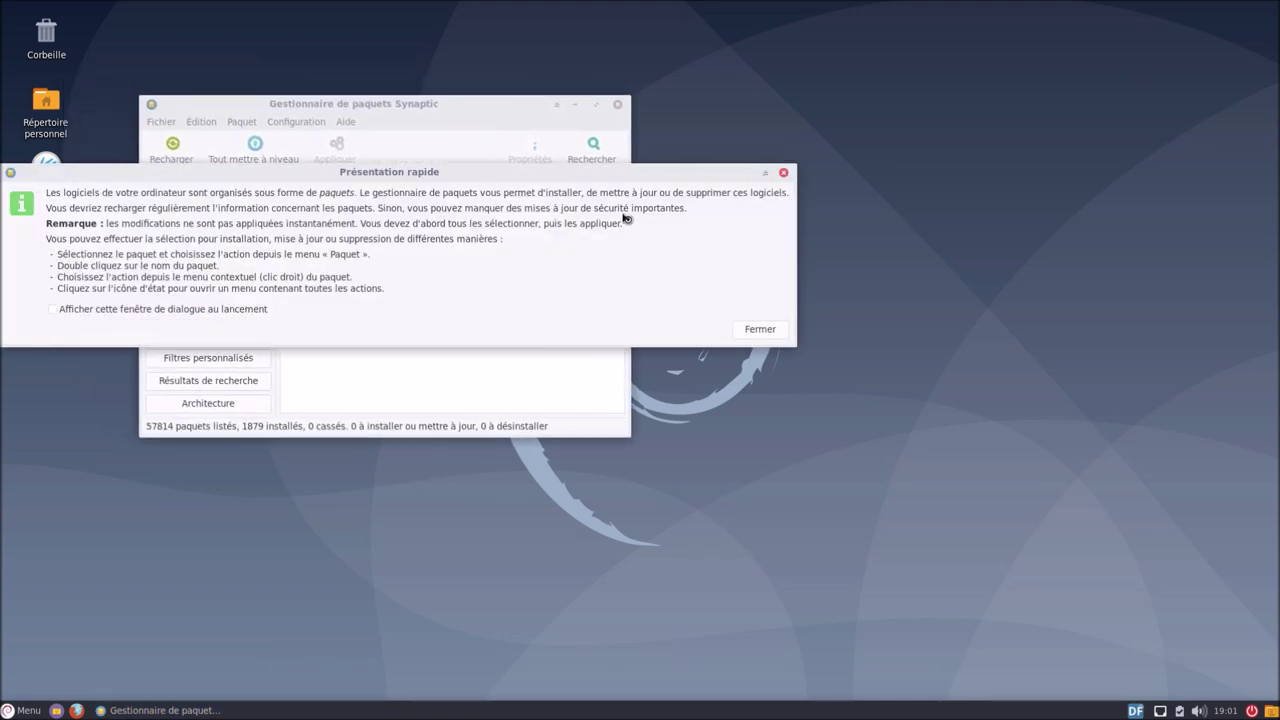
{"action": "left_click", "coordinate": [757, 329]}
Maximise Synaptic, then launch the Logiciels store via a 'log' search and dismiss its welcome message
{"action": "left_click", "coordinate": [596, 106]}
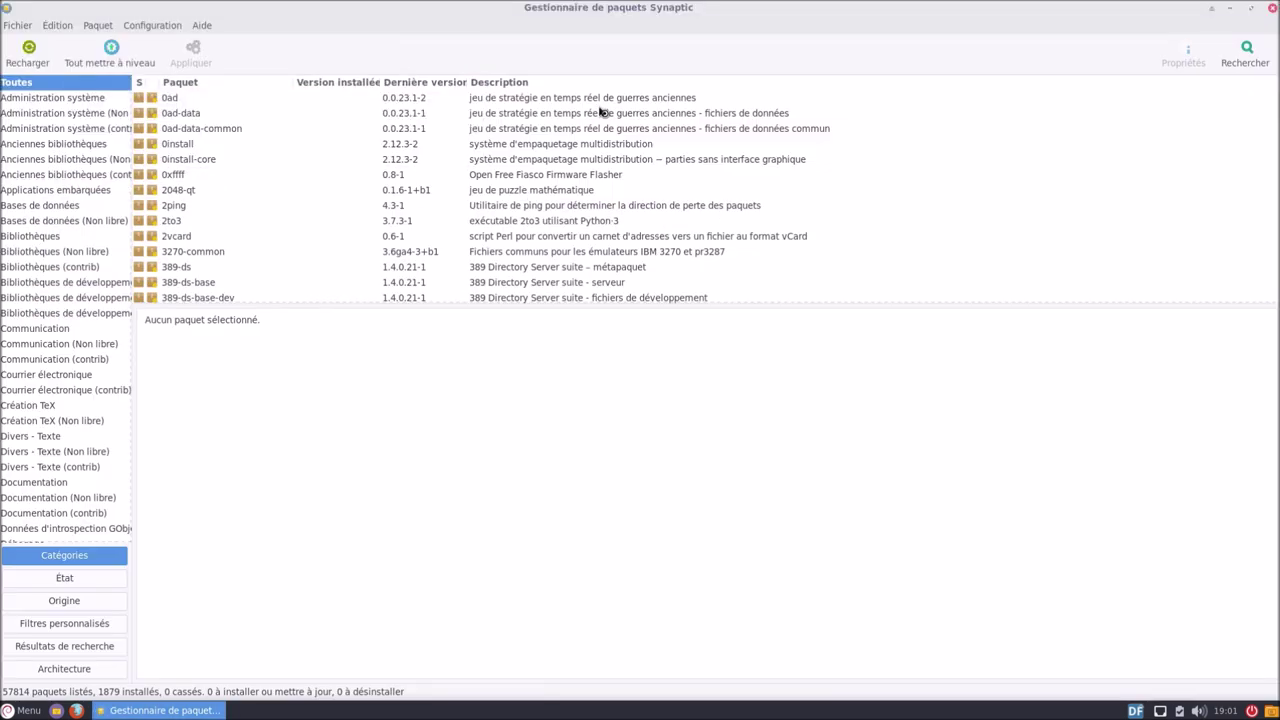
{"action": "left_click", "coordinate": [20, 710]}
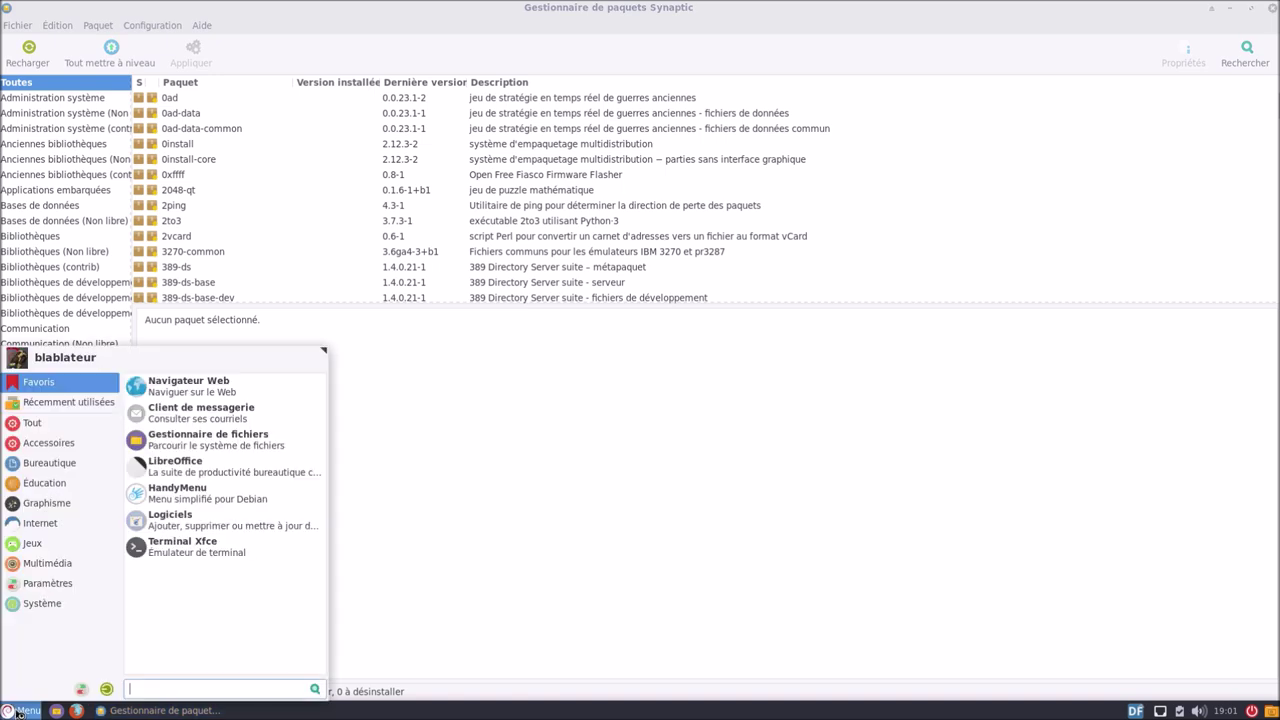
{"action": "type", "text": "log"}
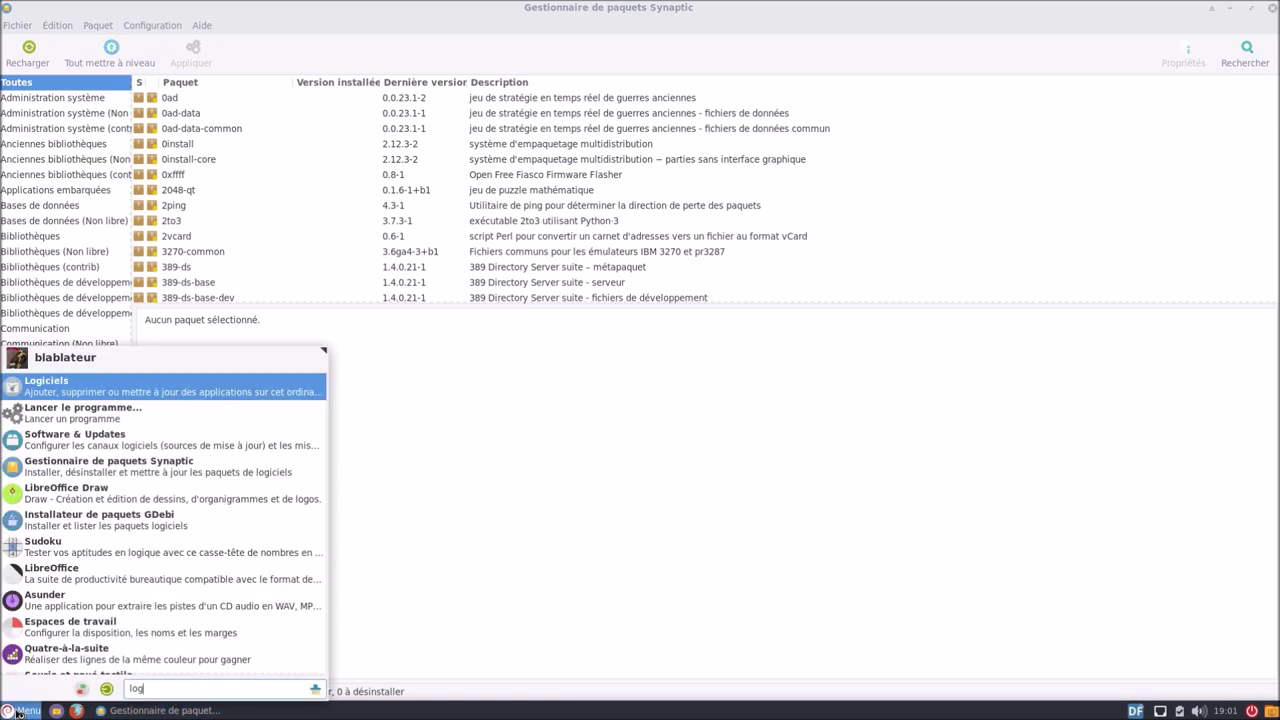
{"action": "left_click", "coordinate": [18, 713]}
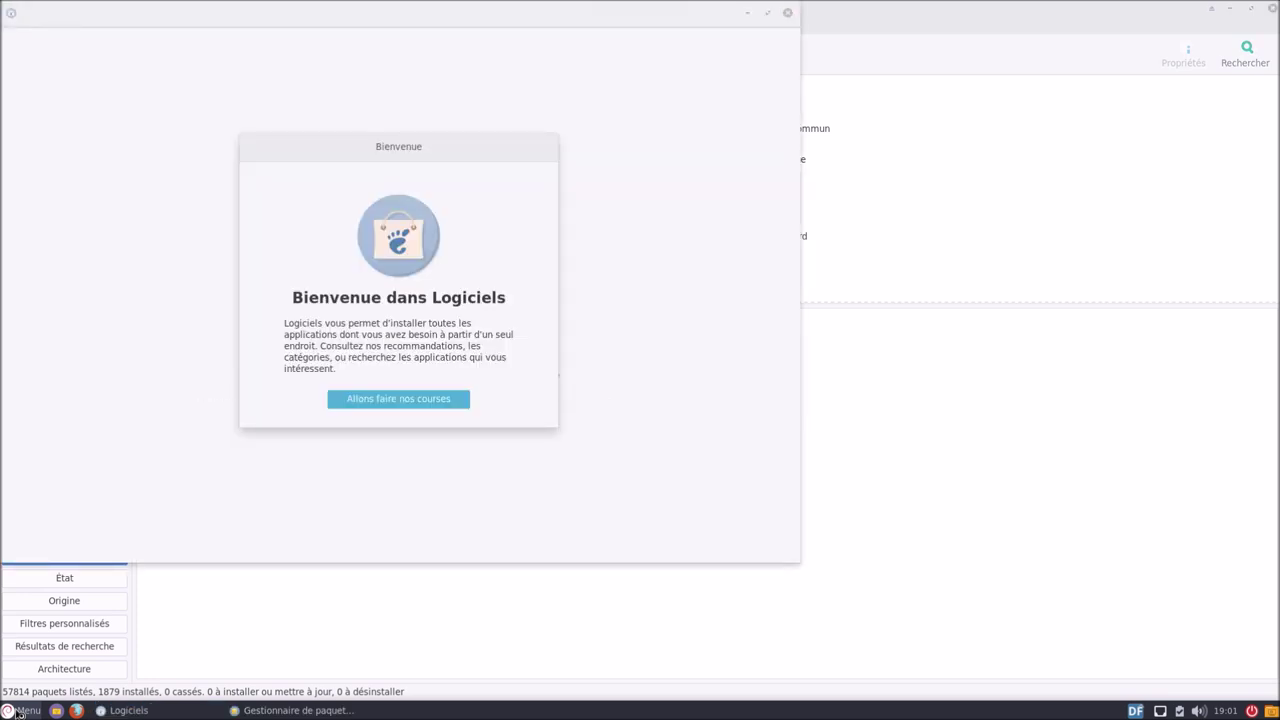
{"action": "left_click", "coordinate": [426, 399]}
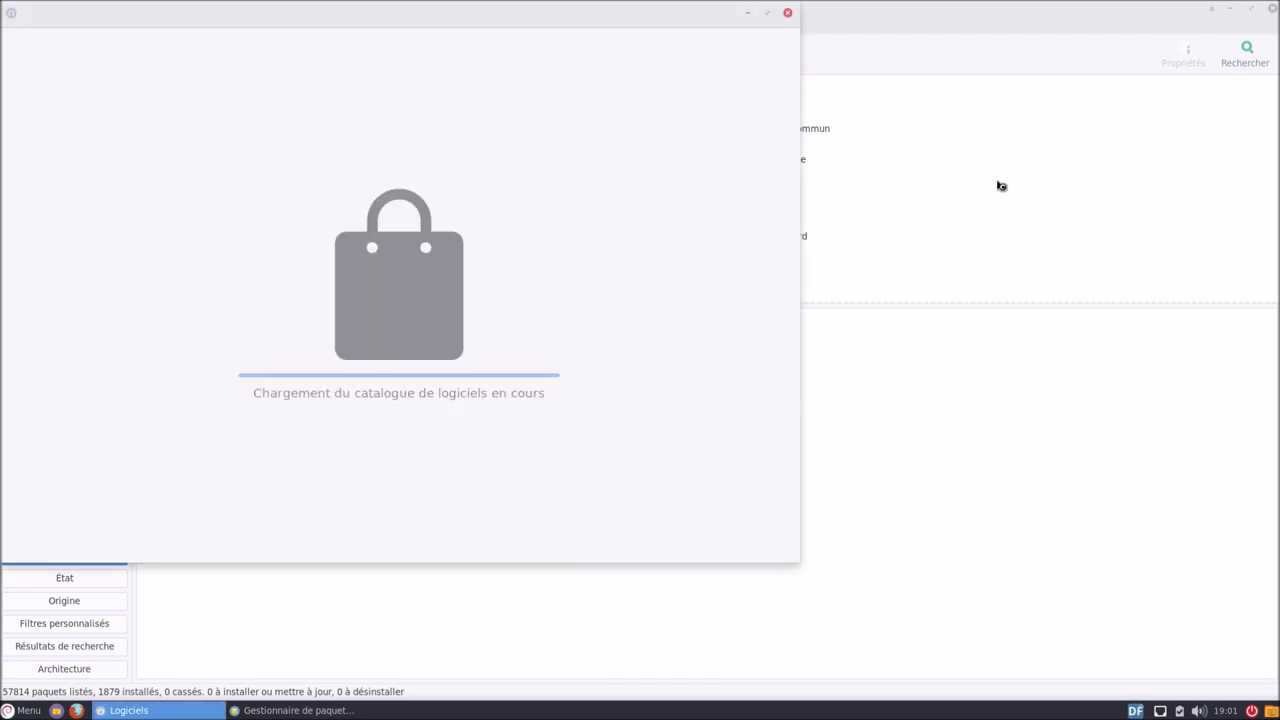
Close Synaptic and make the Logiciels window fill the screen
{"action": "left_click", "coordinate": [1269, 8]}
{"action": "left_click_drag", "start_coordinate": [701, 4], "coordinate": [877, 57]}
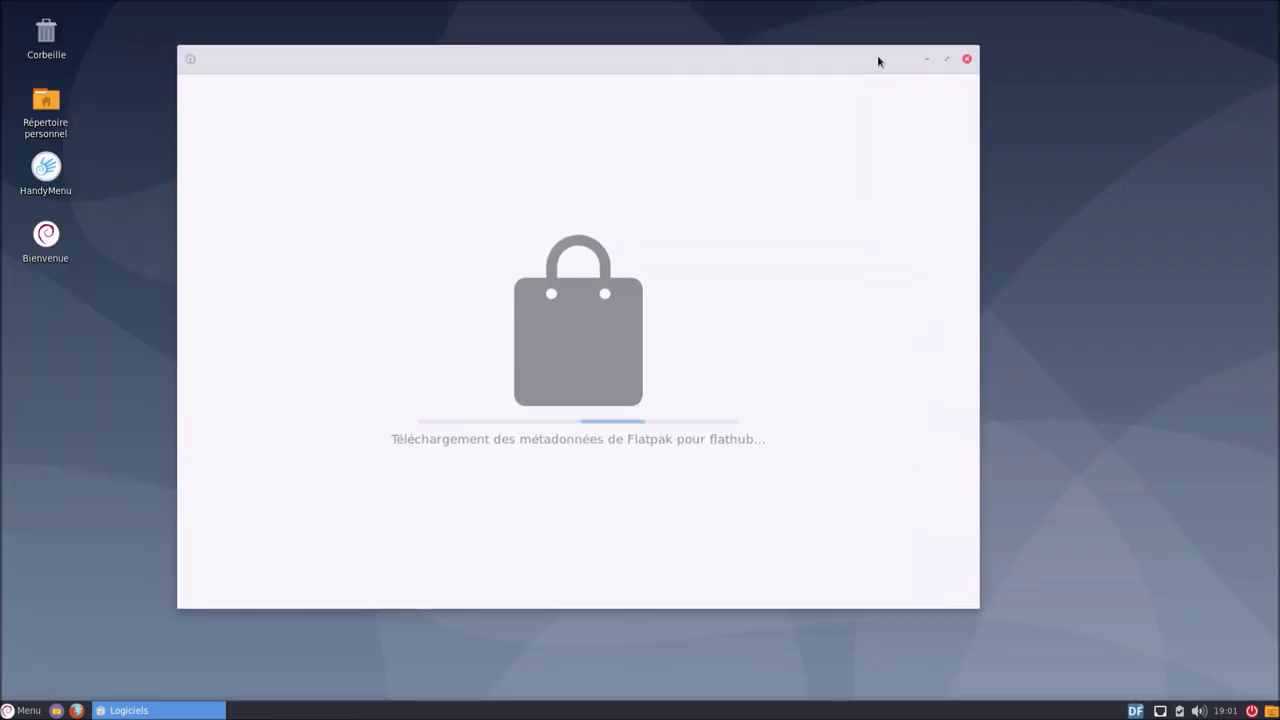
{"action": "left_click", "coordinate": [946, 62]}
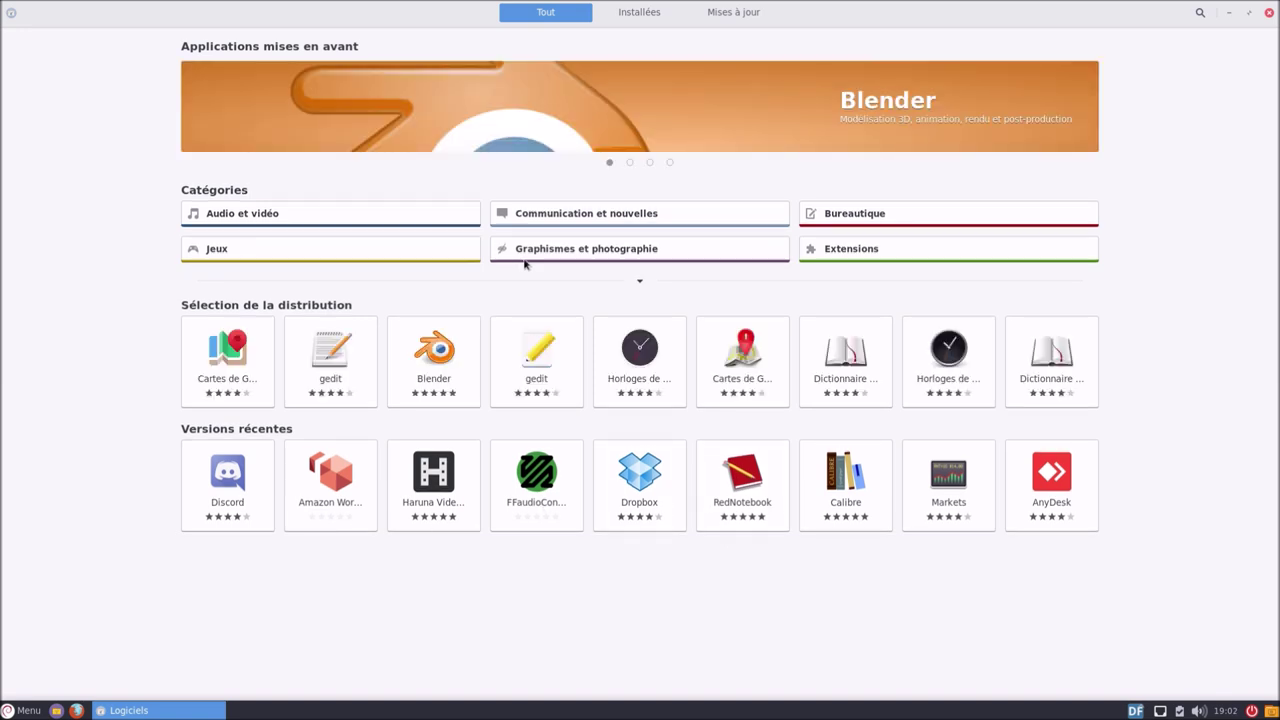
Search 'htop' in Logiciels and install Htop, authenticating with the password
{"action": "left_click", "coordinate": [245, 220]}
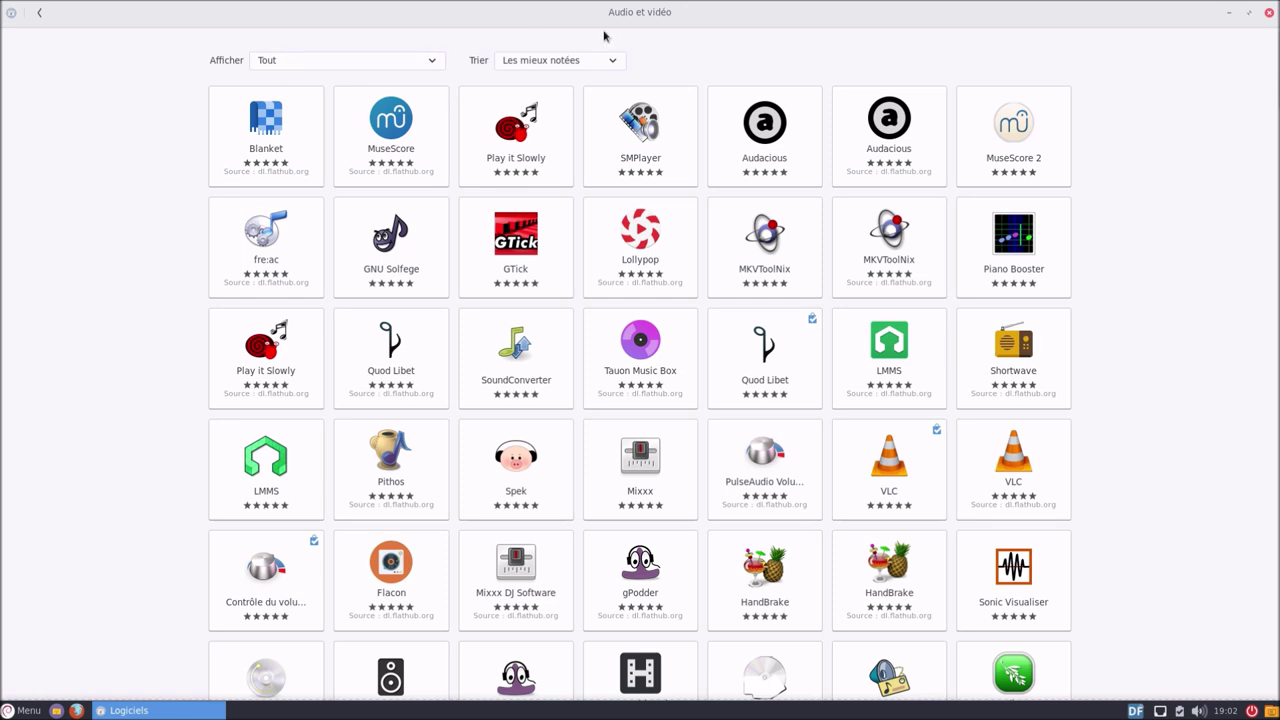
{"action": "left_click", "coordinate": [40, 14]}
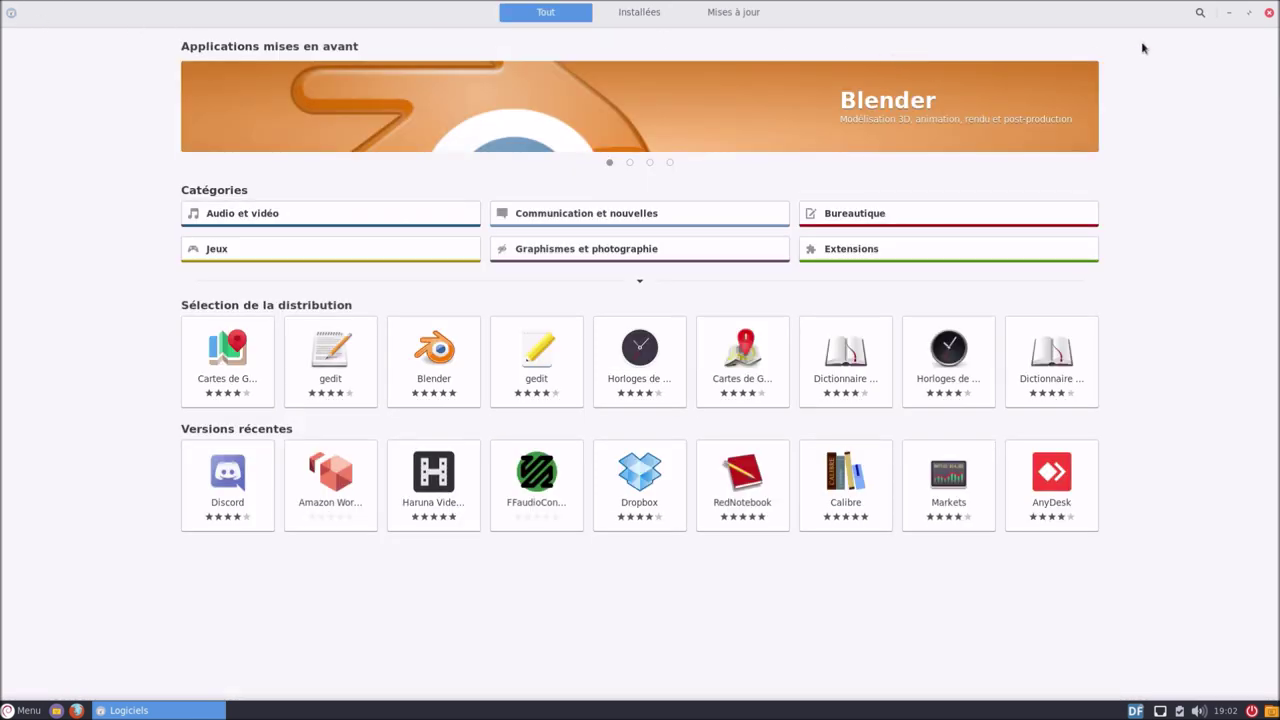
{"action": "left_click", "coordinate": [1200, 12]}
{"action": "type", "text": "htop"}
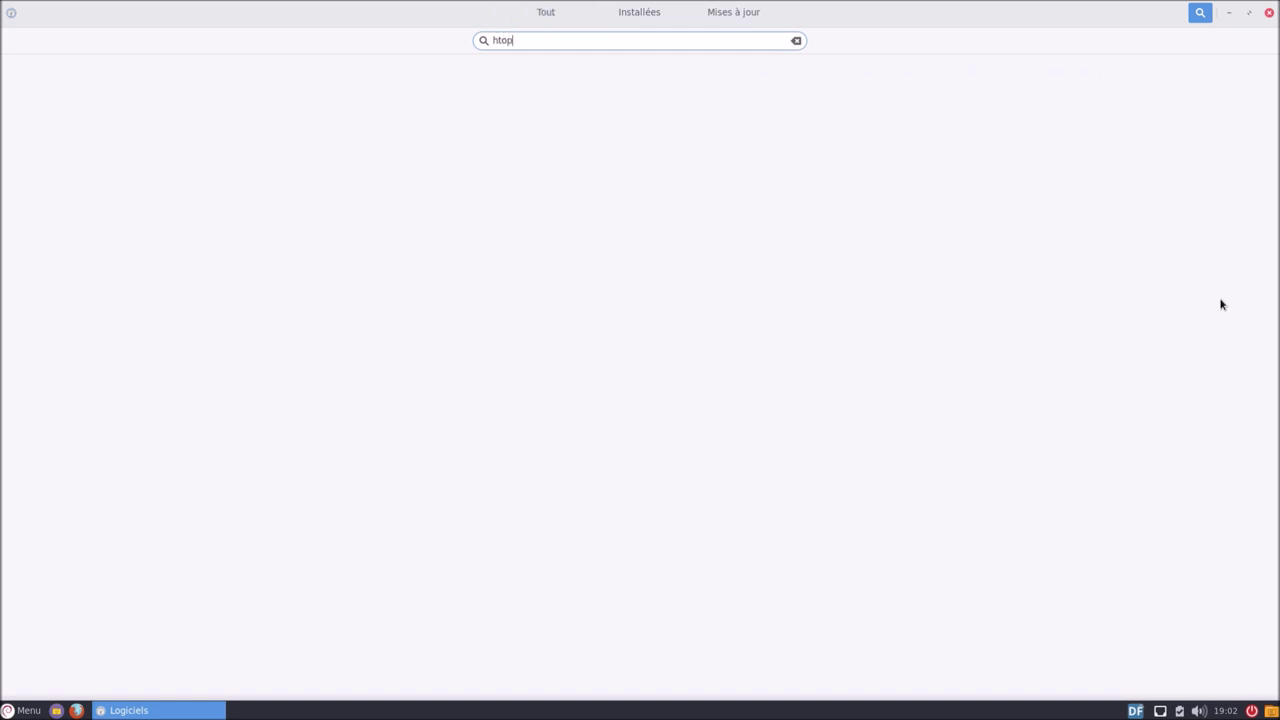
{"action": "left_click", "coordinate": [757, 102]}
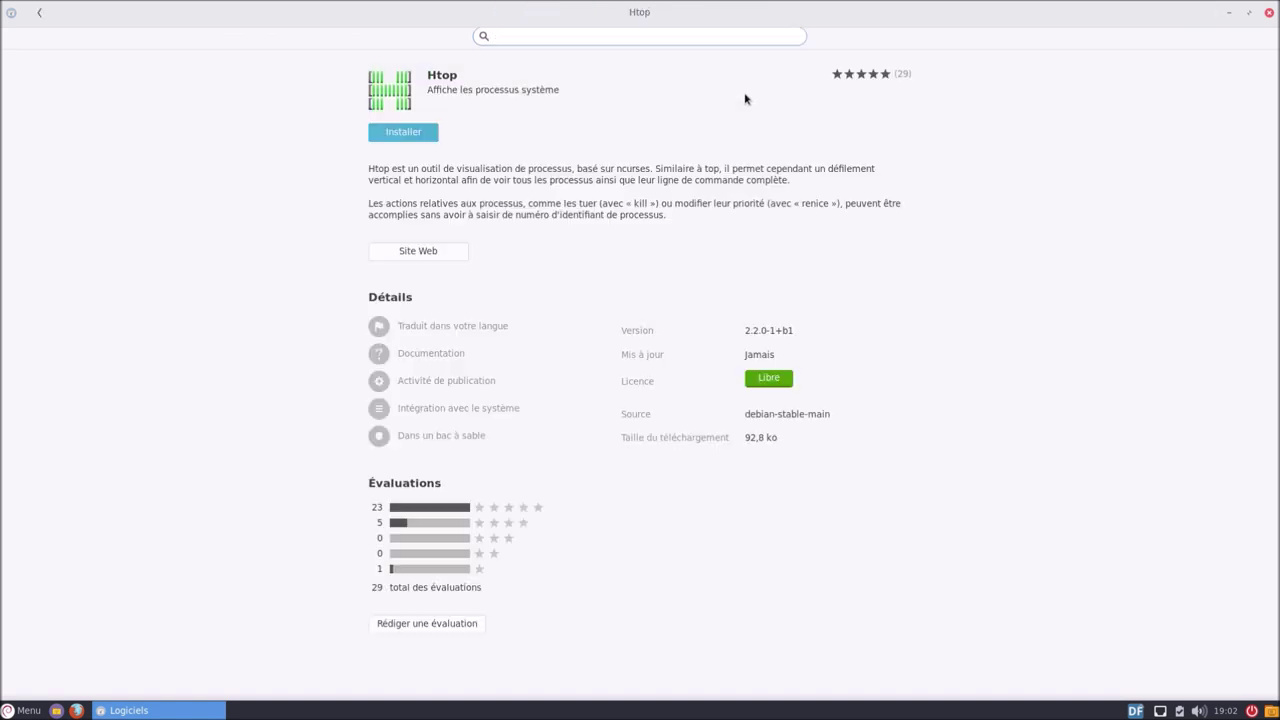
{"action": "left_click", "coordinate": [435, 109]}
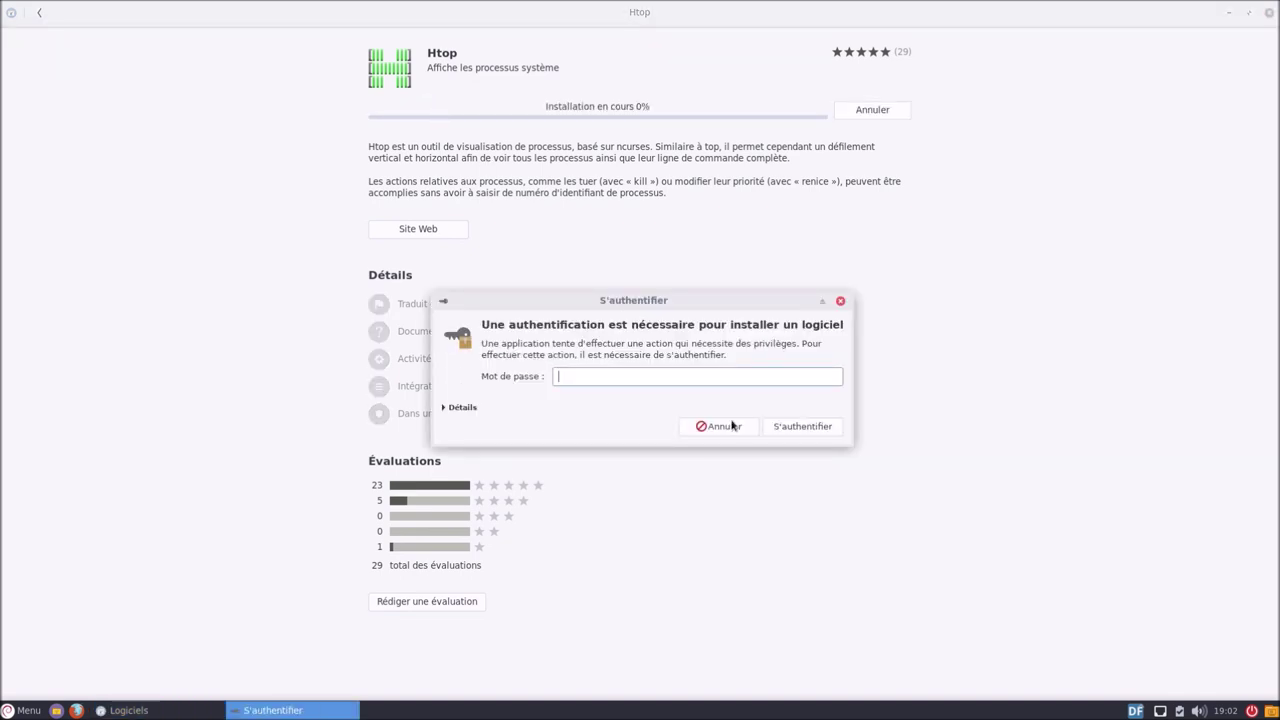
{"action": "type", "text": "•••••••"}
{"action": "key", "text": "Return"}
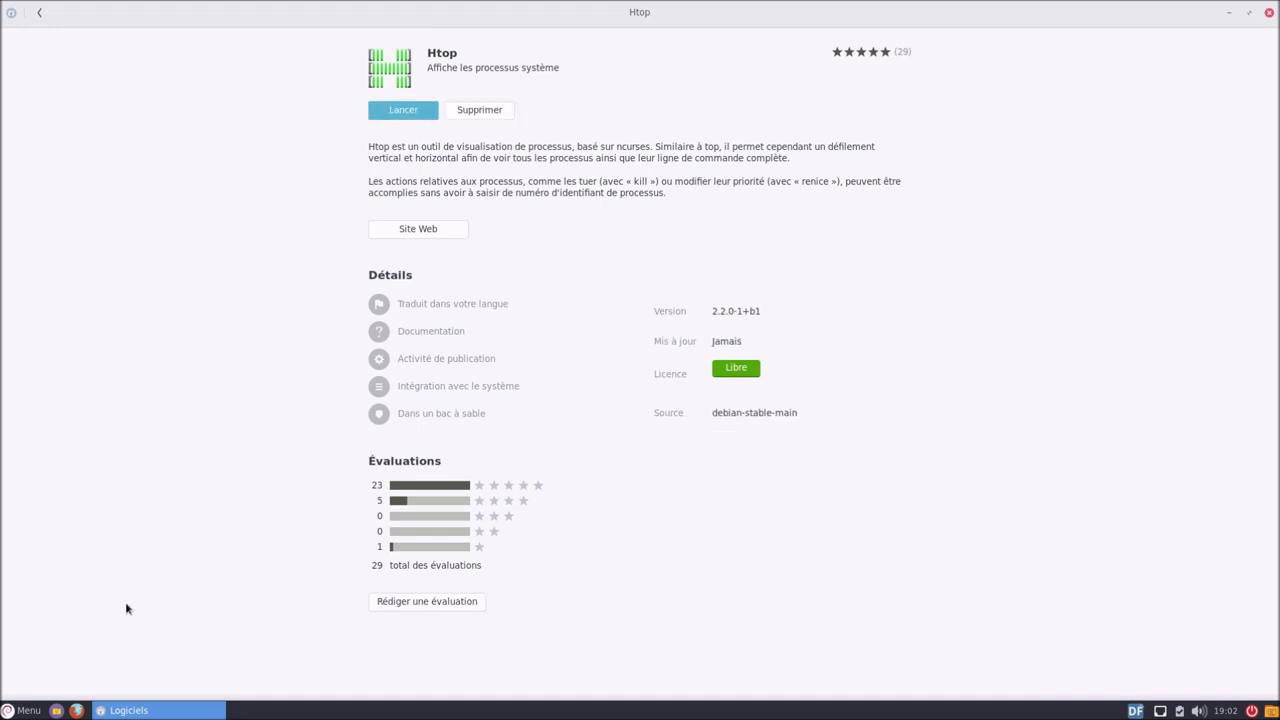
{"action": "left_click", "coordinate": [31, 714]}
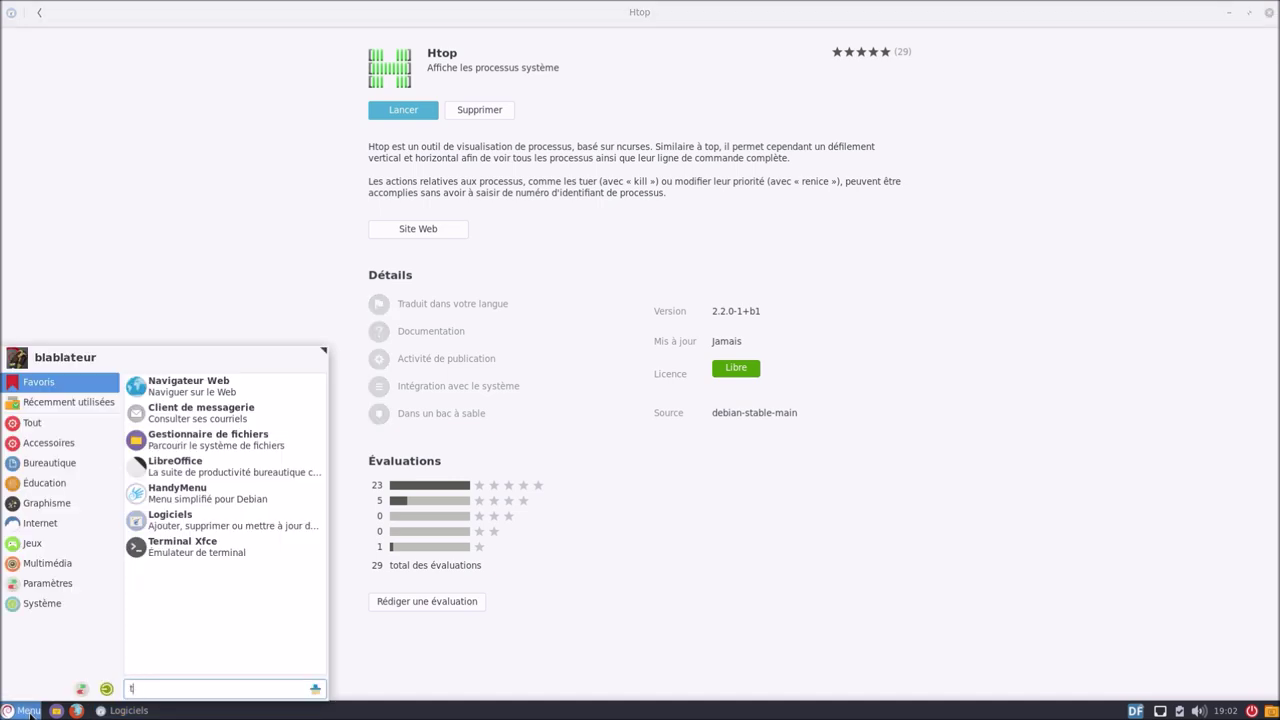
Open a terminal, run htop to check it, then quit back to the shell
{"action": "type", "text": "ter"}
{"action": "key", "text": "Return"}
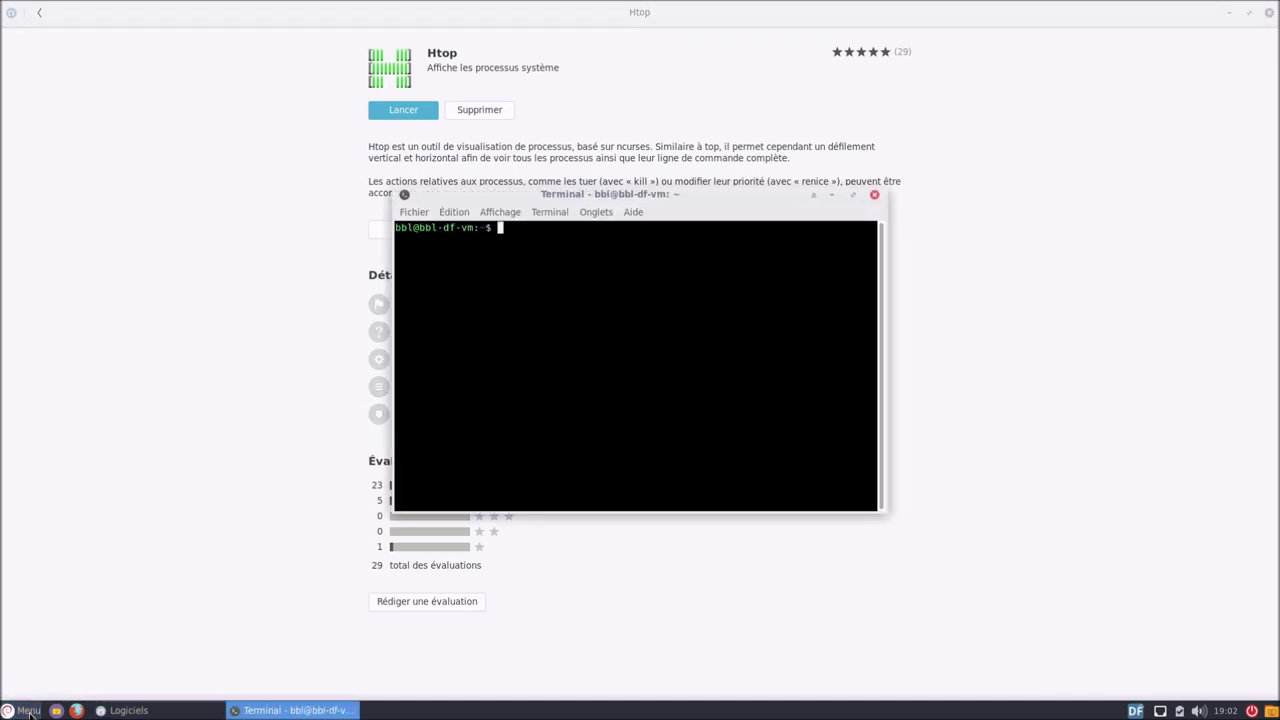
{"action": "type", "text": "htop"}
{"action": "key", "text": "Return"}
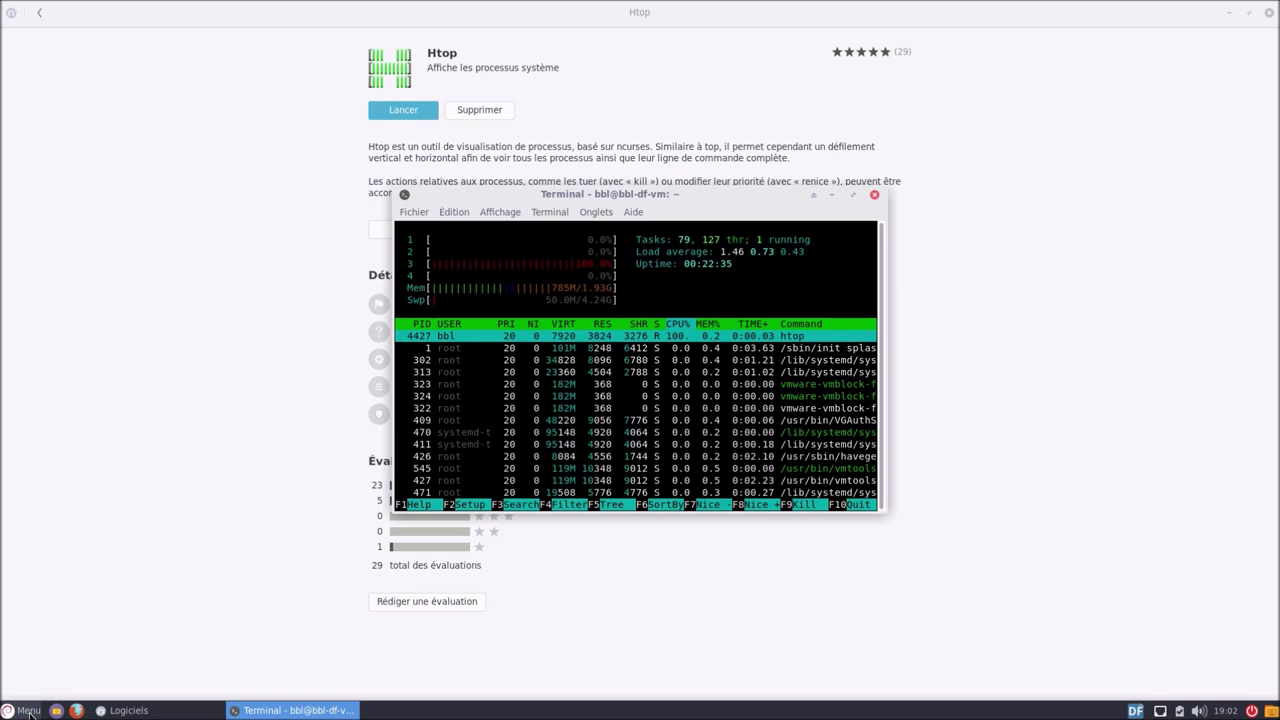
{"action": "key", "text": "q"}
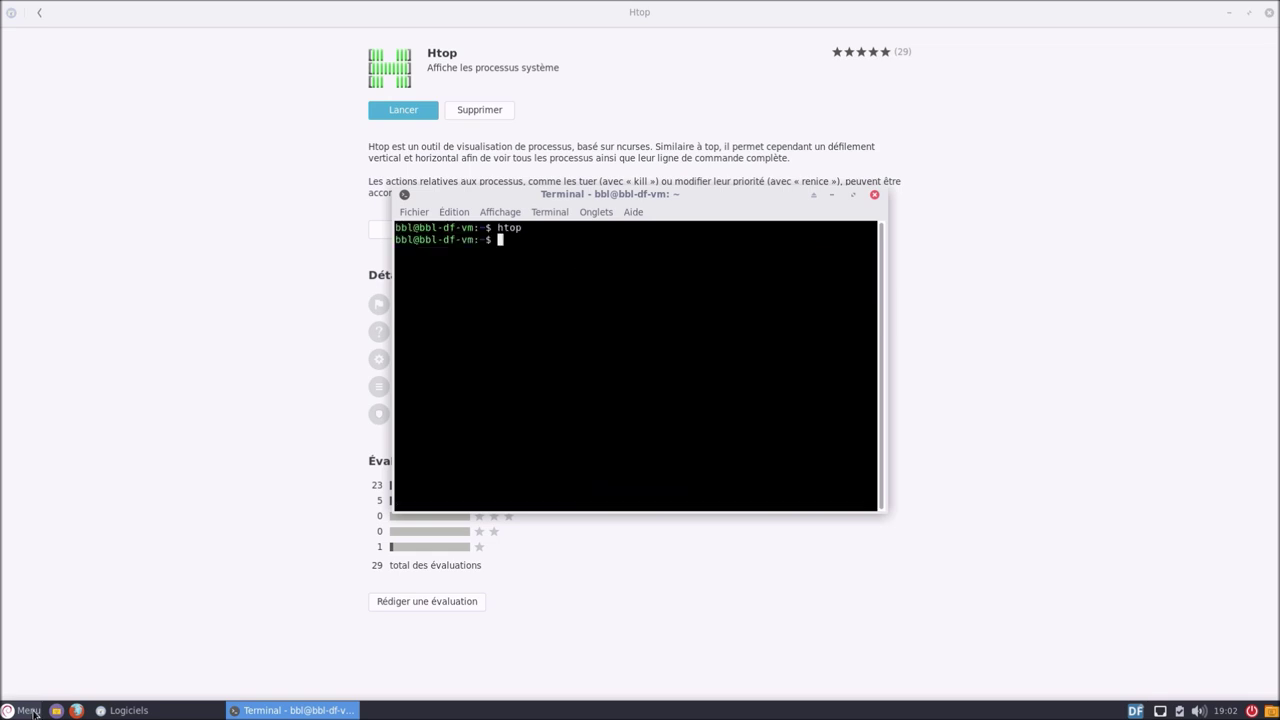
Install nmon with 'sudo apt install nmon', entering the sudo password
{"action": "type", "text": "sudo apt install nmon"}
{"action": "key", "text": "Return"}
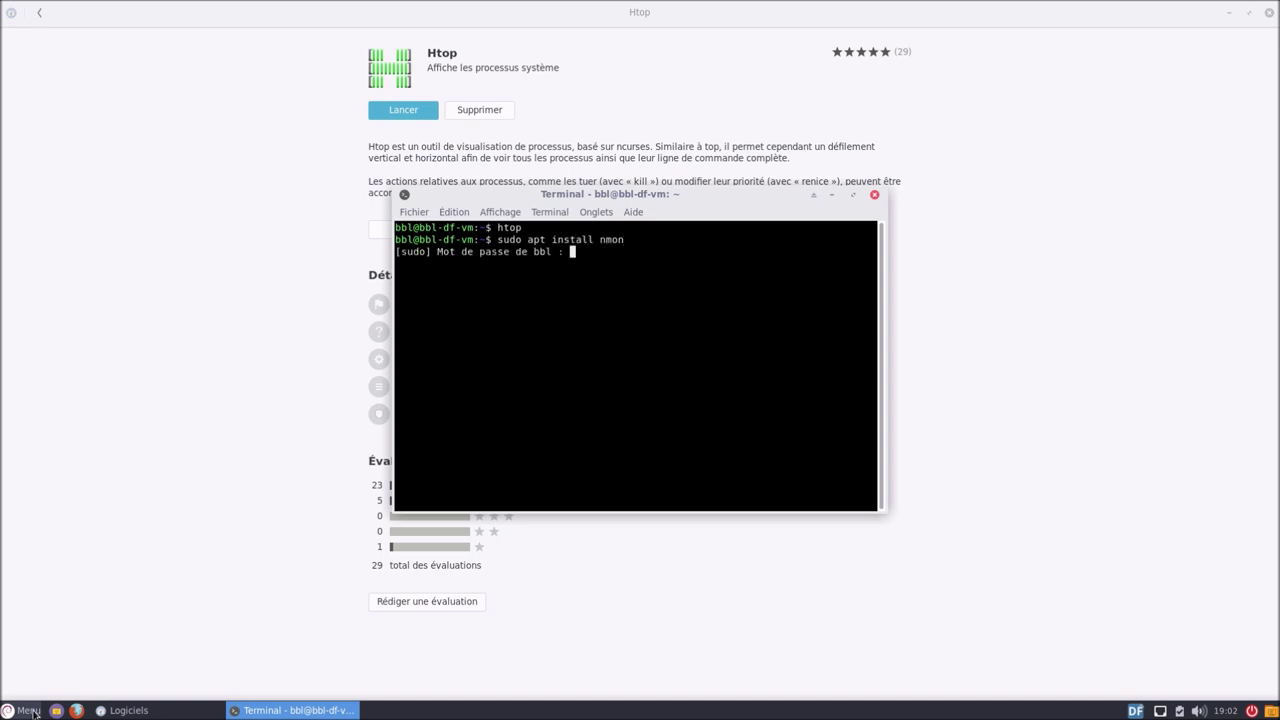
{"action": "key", "text": "Return"}
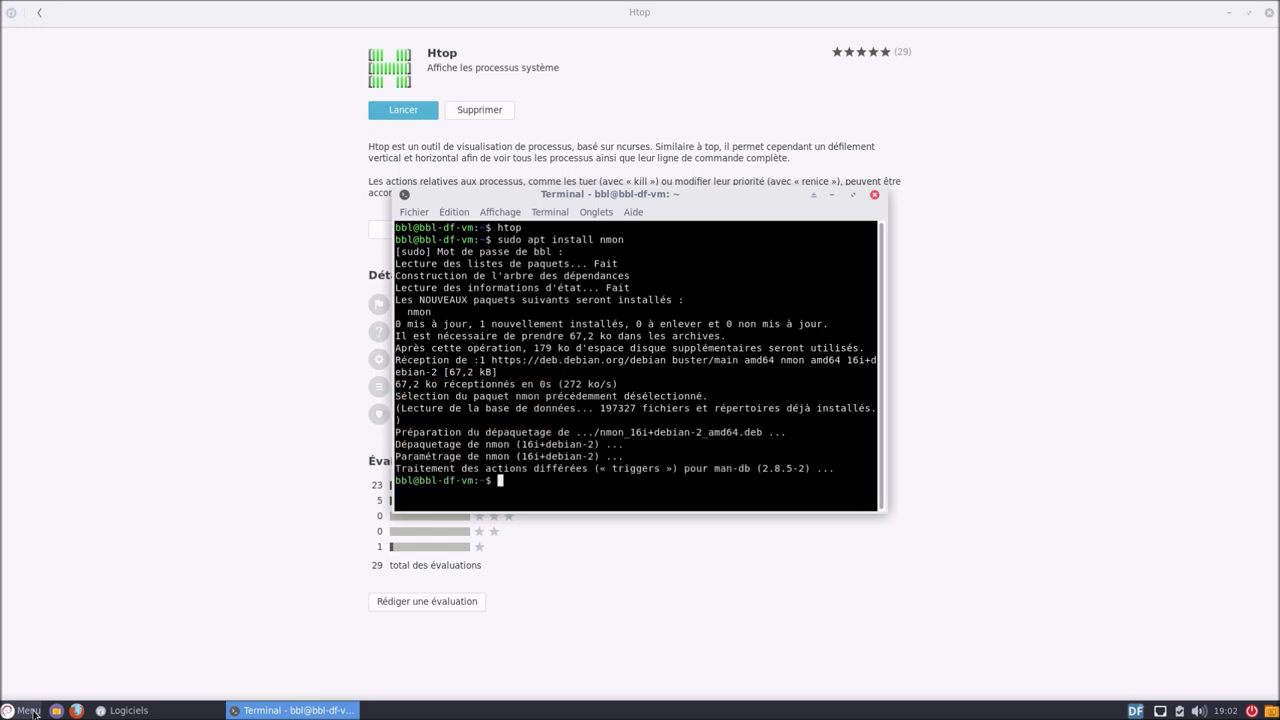
Run nmon, view its disk I/O statistics, quit it, and close the Logiciels window
{"action": "type", "text": "nmon"}
{"action": "key", "text": "Return"}
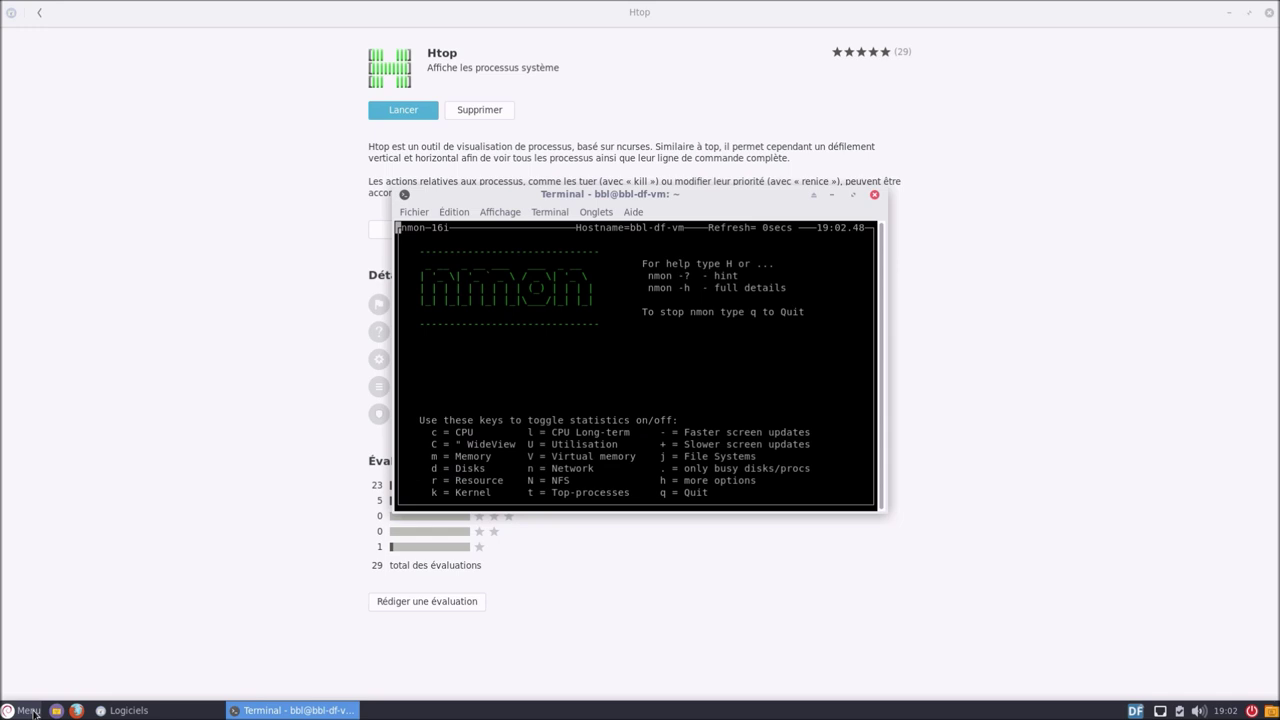
{"action": "key", "text": "c"}
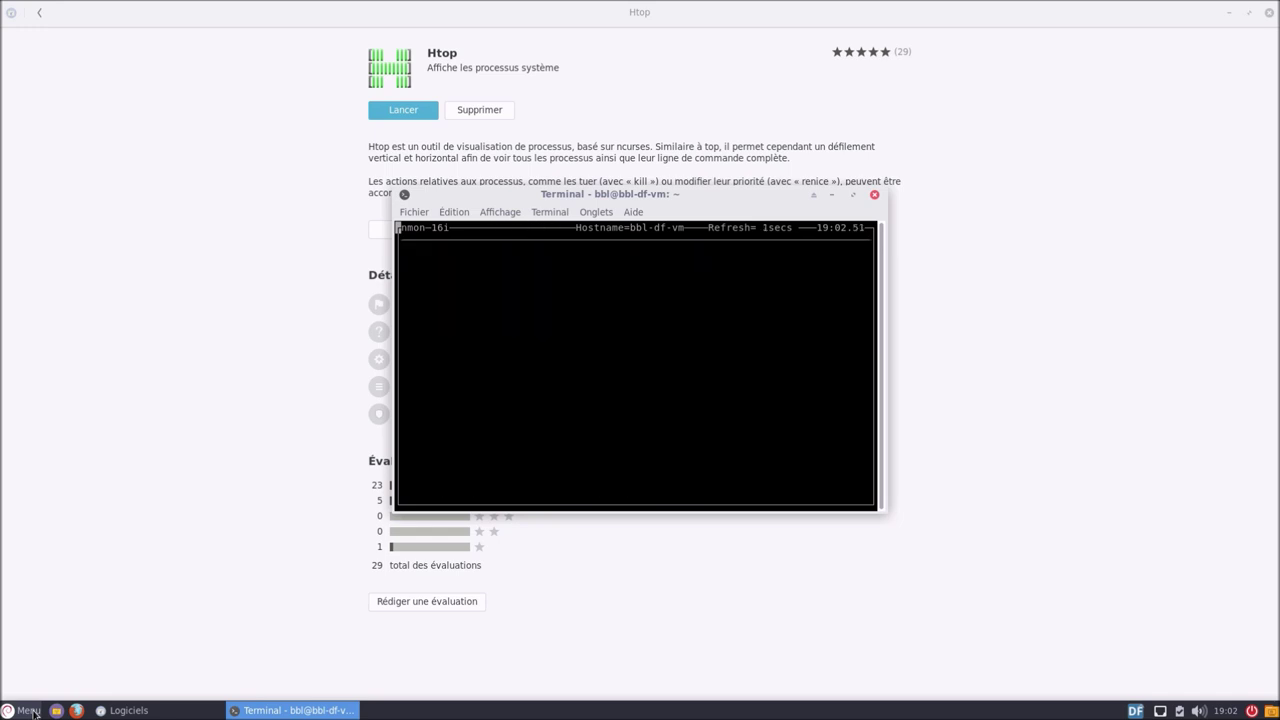
{"action": "key", "text": "d"}
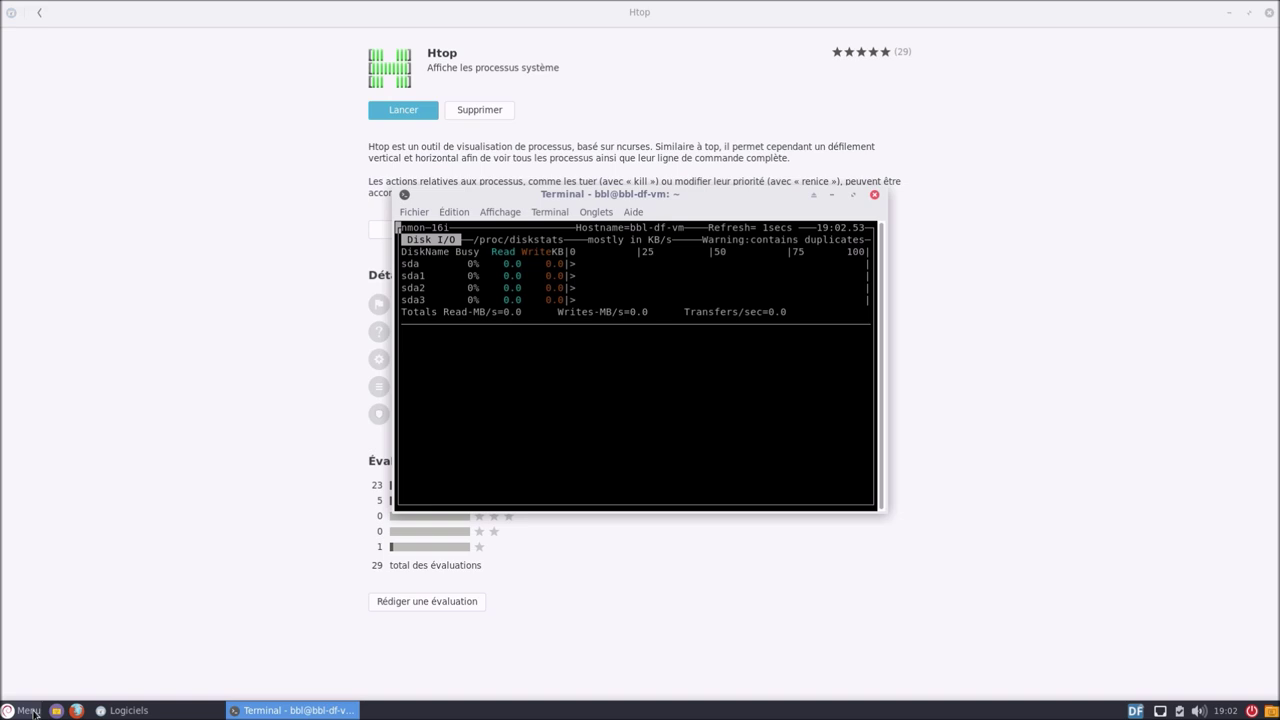
{"action": "key", "text": "q"}
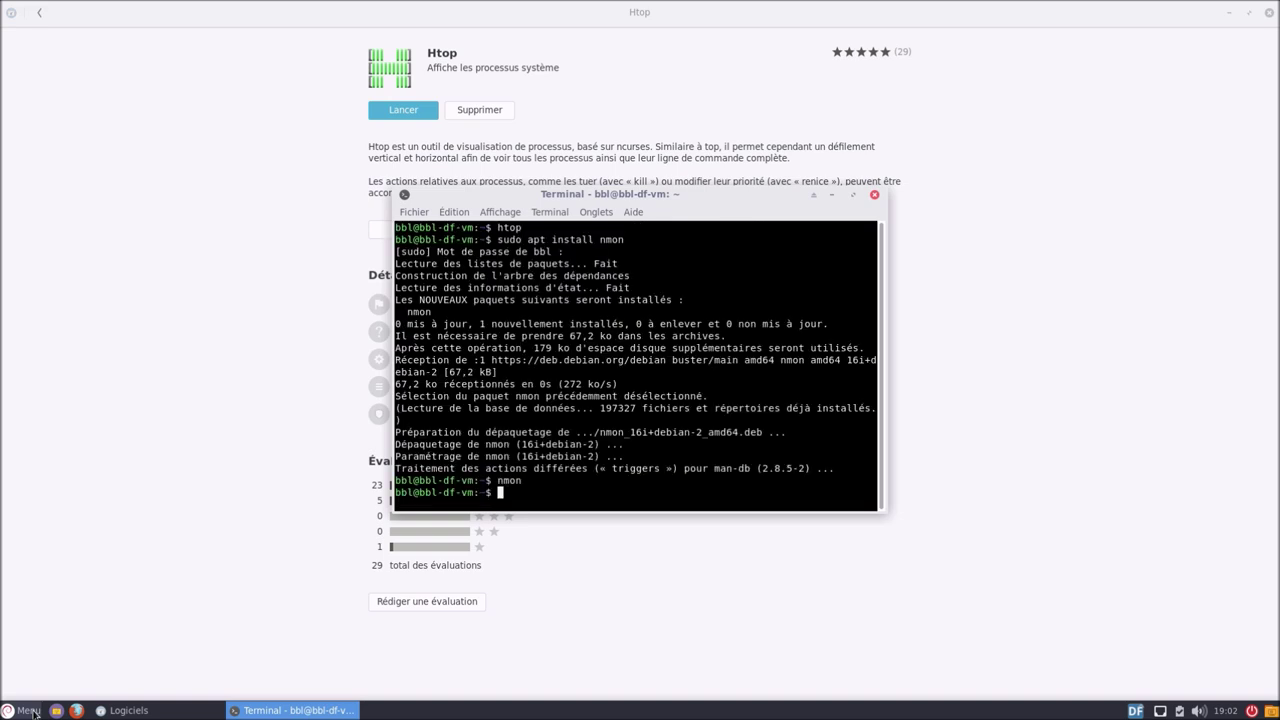
{"action": "left_click", "coordinate": [1268, 17]}
{"action": "left_click", "coordinate": [1268, 15]}
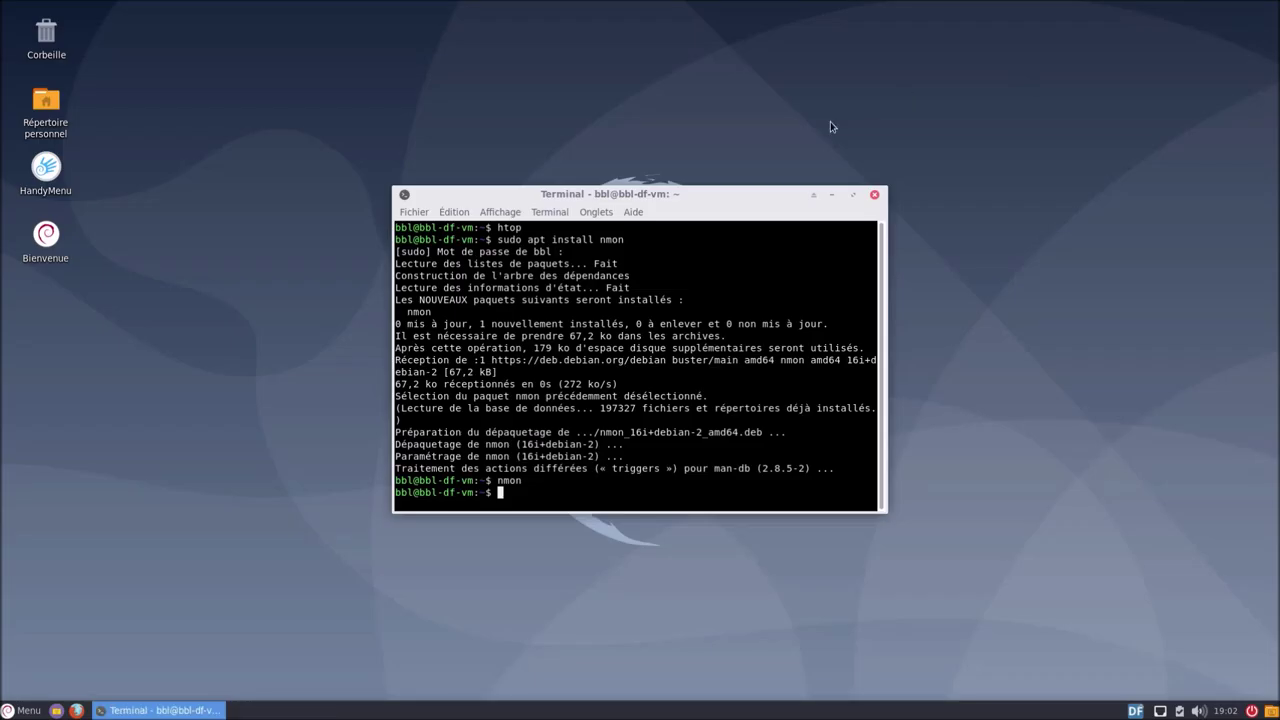
Close the terminal and launch Synaptic via a 'syna' search, entering the administrator password
{"action": "left_click", "coordinate": [874, 194]}
{"action": "left_click", "coordinate": [22, 710]}
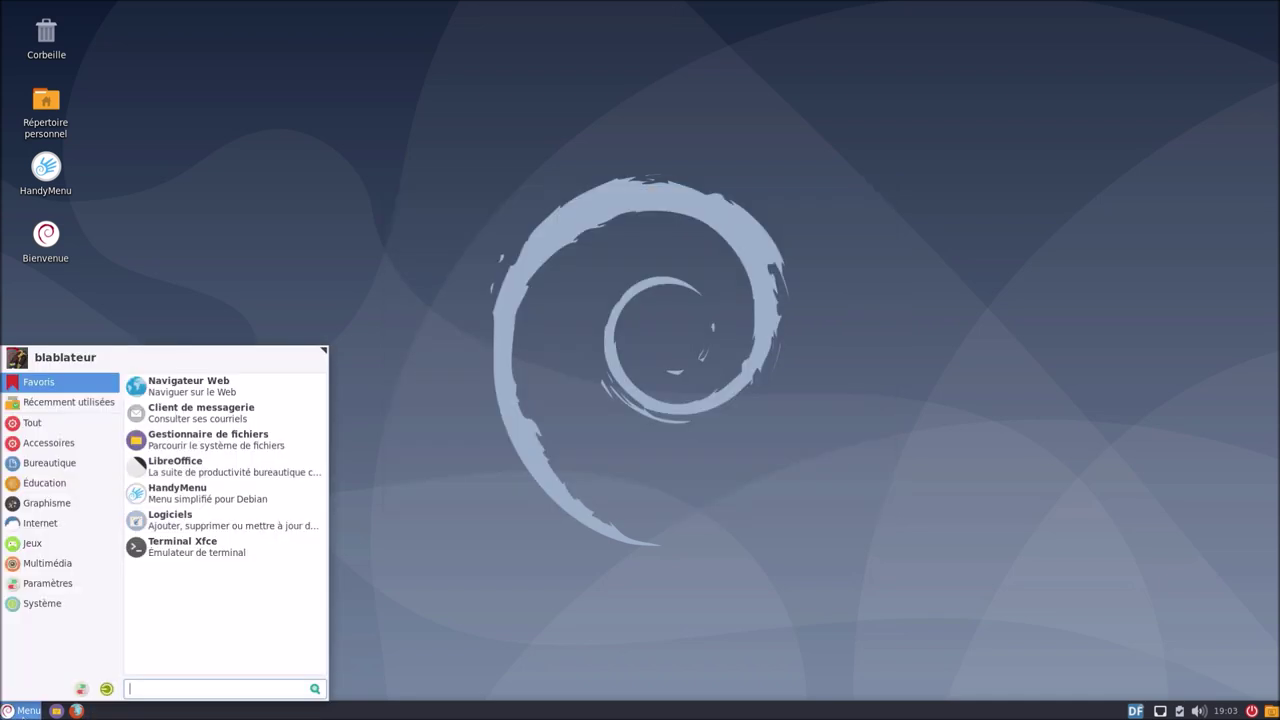
{"action": "type", "text": "syn"}
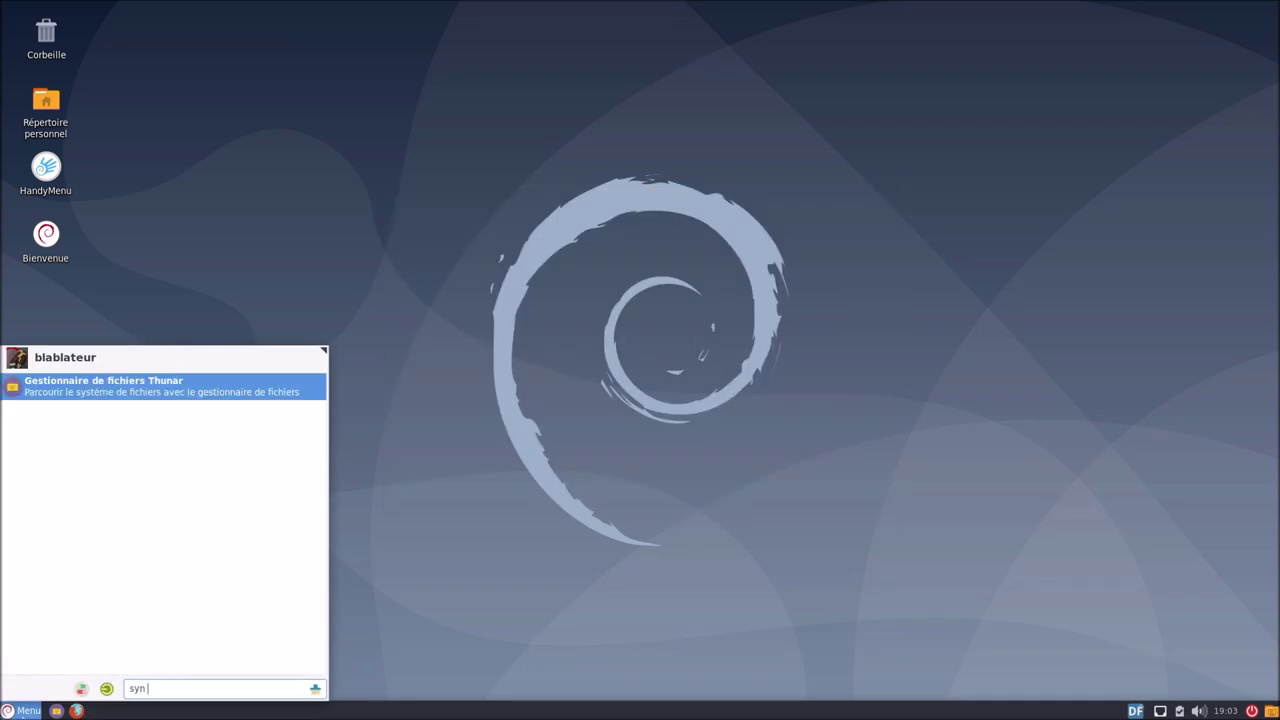
{"action": "key", "text": "BackSpace"}
{"action": "key", "text": "BackSpace"}
{"action": "key", "text": "BackSpace"}
{"action": "type", "text": "syna"}
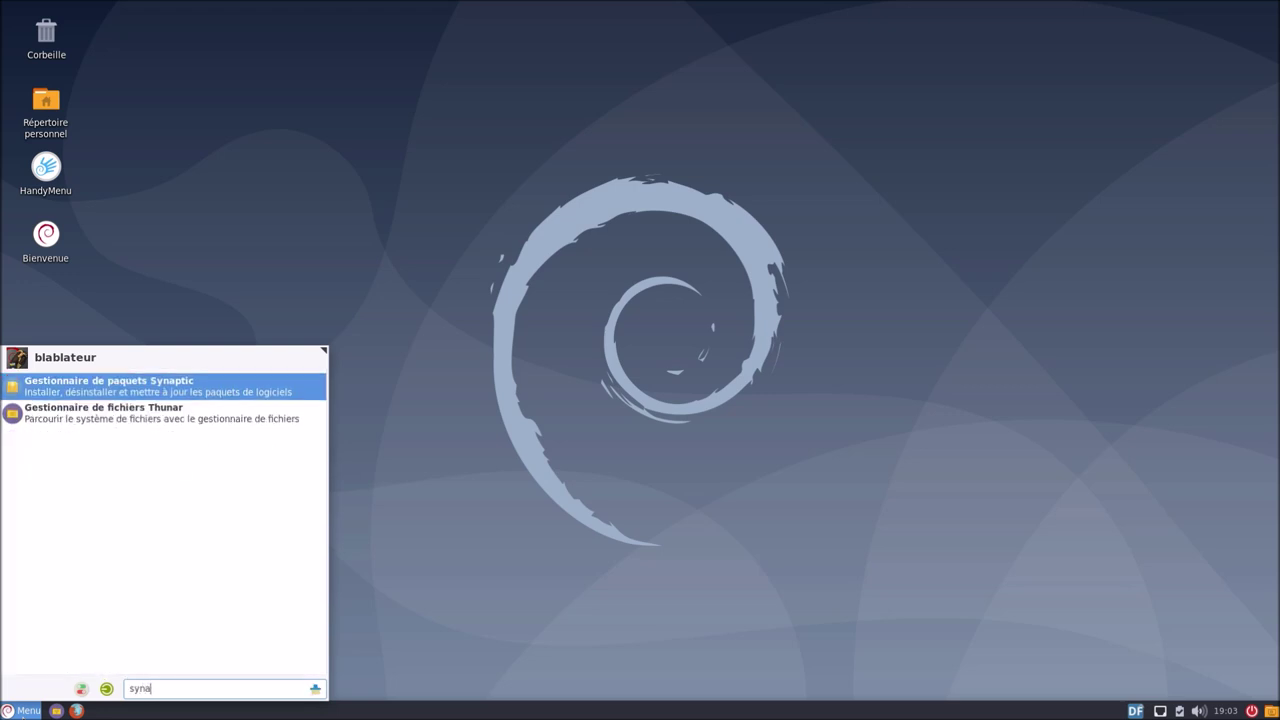
{"action": "key", "text": "Return"}
{"action": "type", "text": "***"}
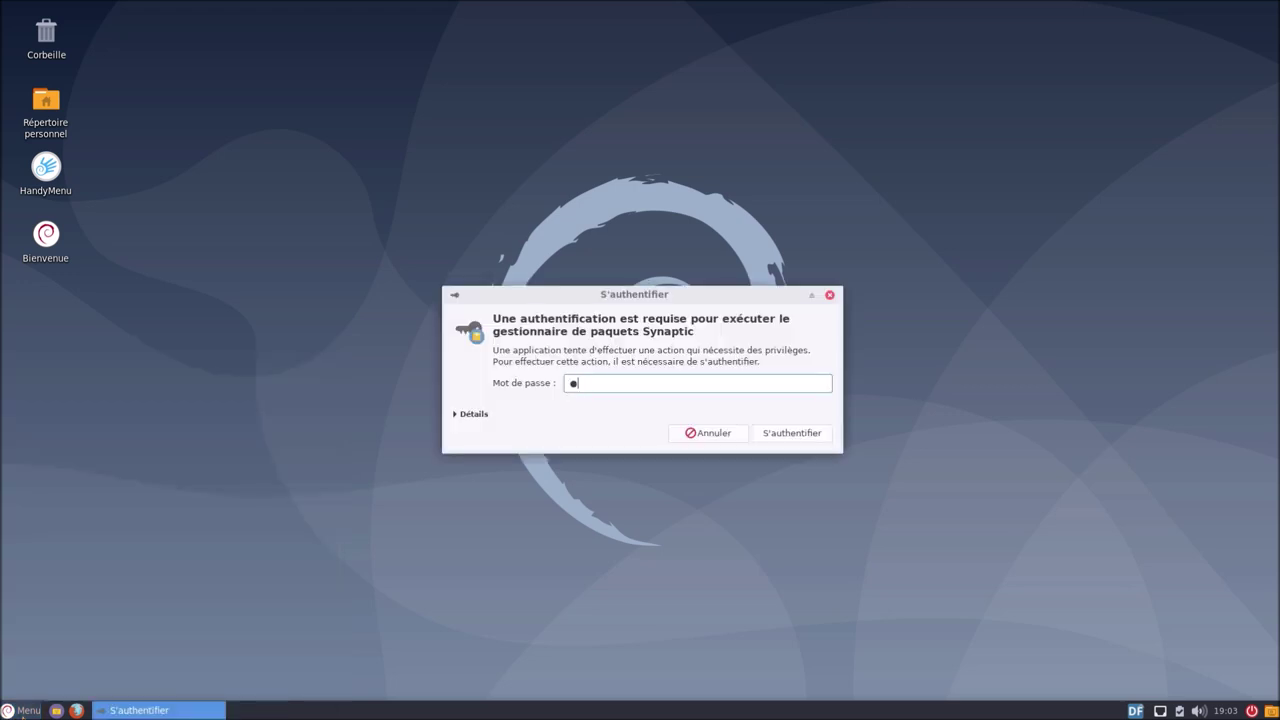
{"action": "type", "text": "****"}
{"action": "key", "text": "Return"}
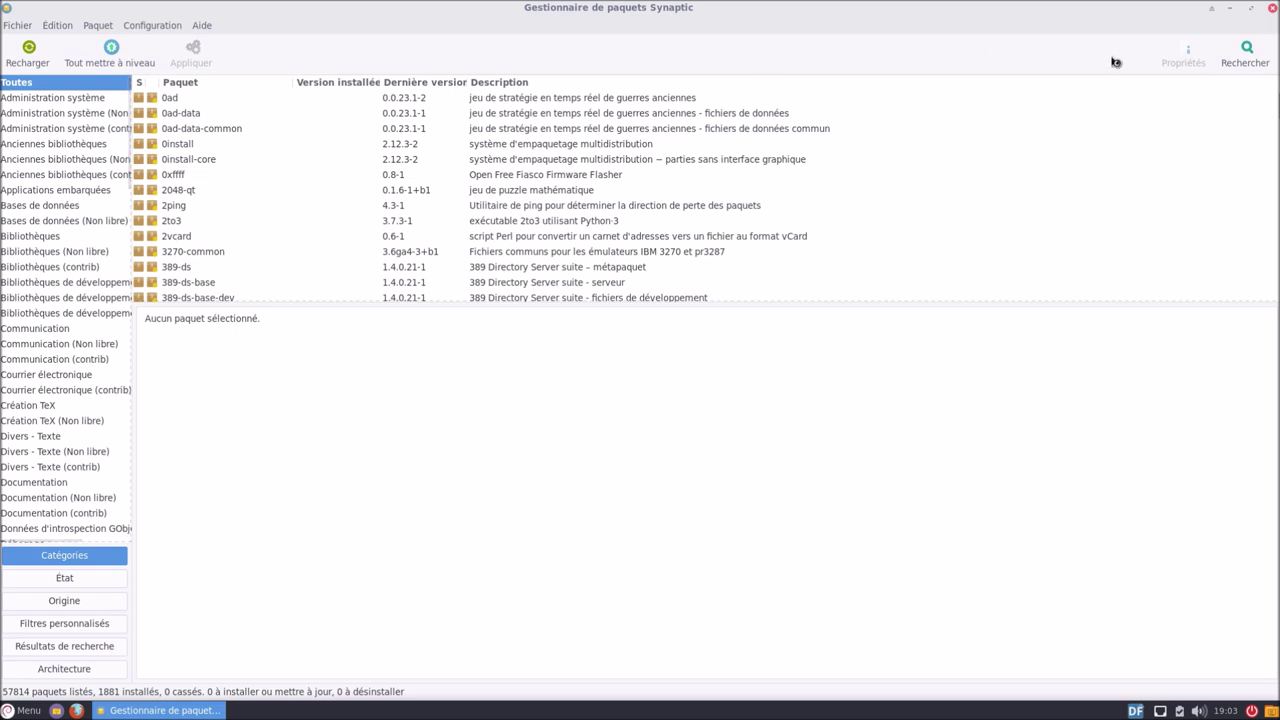
Search for chromium and mark it for installation with its dependencies (6 packages, 181 MB)
{"action": "left_click", "coordinate": [1235, 63]}
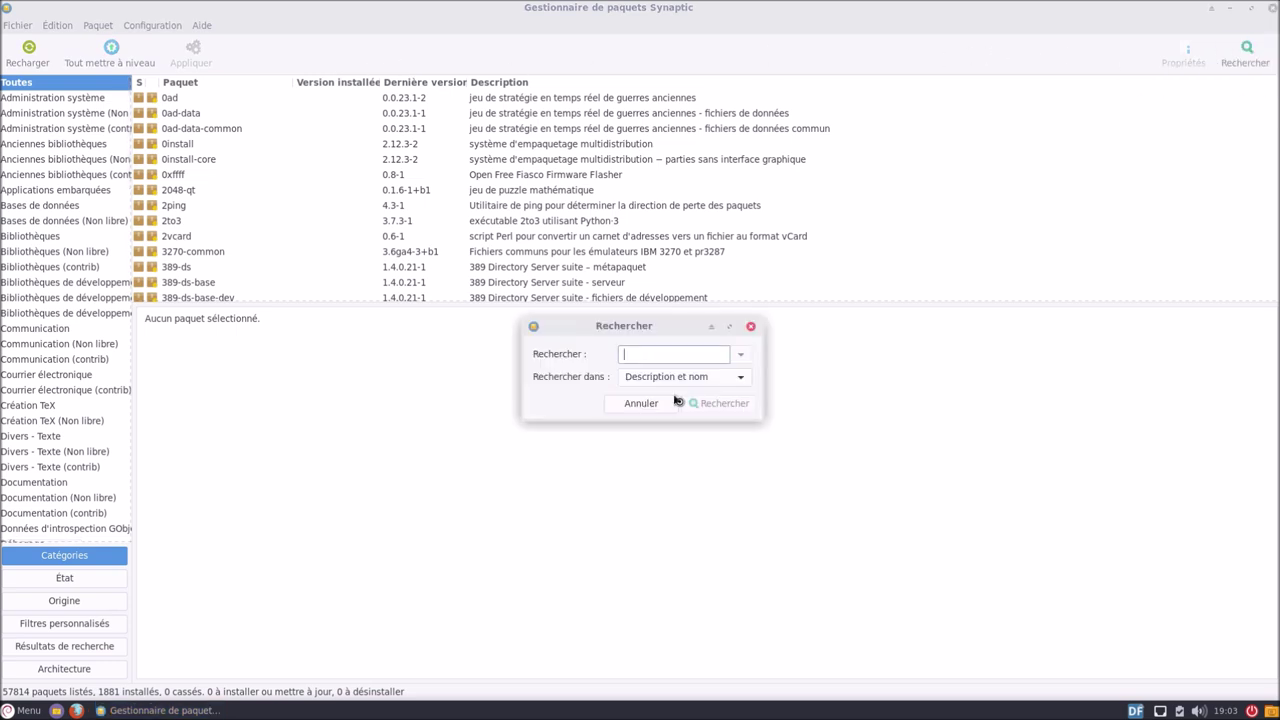
{"action": "type", "text": "chromium"}
{"action": "key", "text": "Return"}
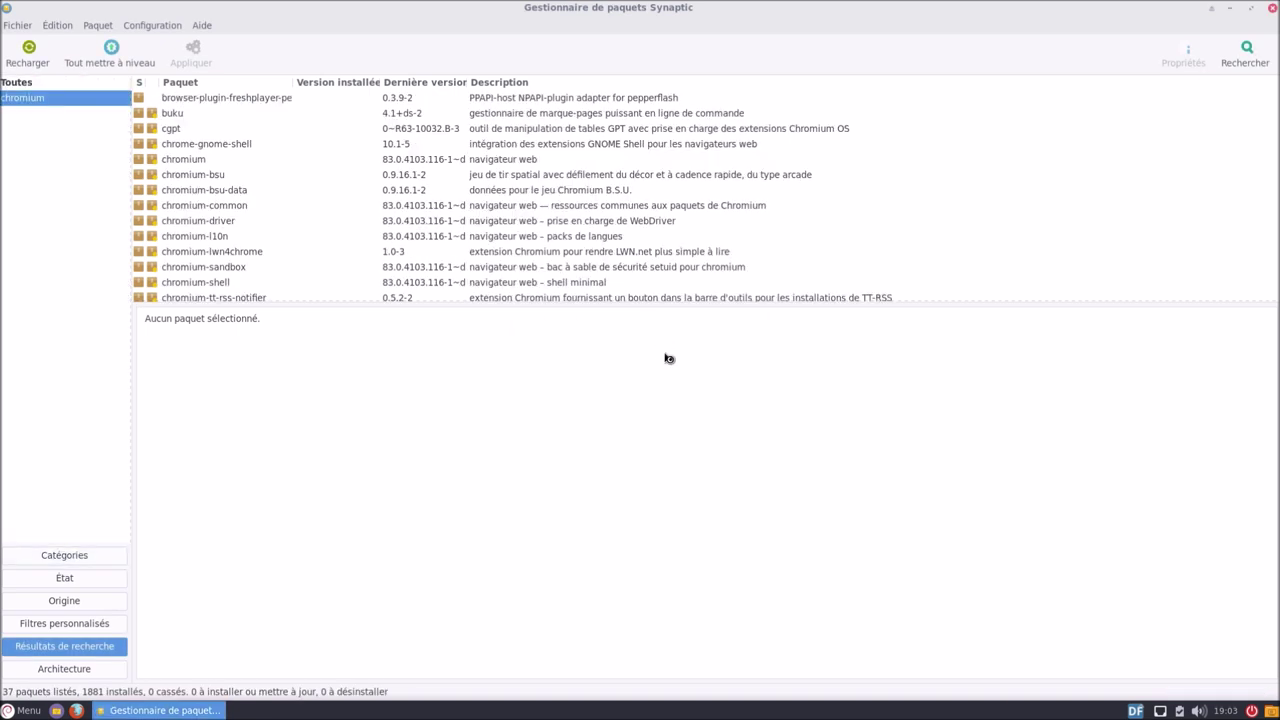
{"action": "left_click", "coordinate": [198, 162]}
{"action": "right_click", "coordinate": [197, 163]}
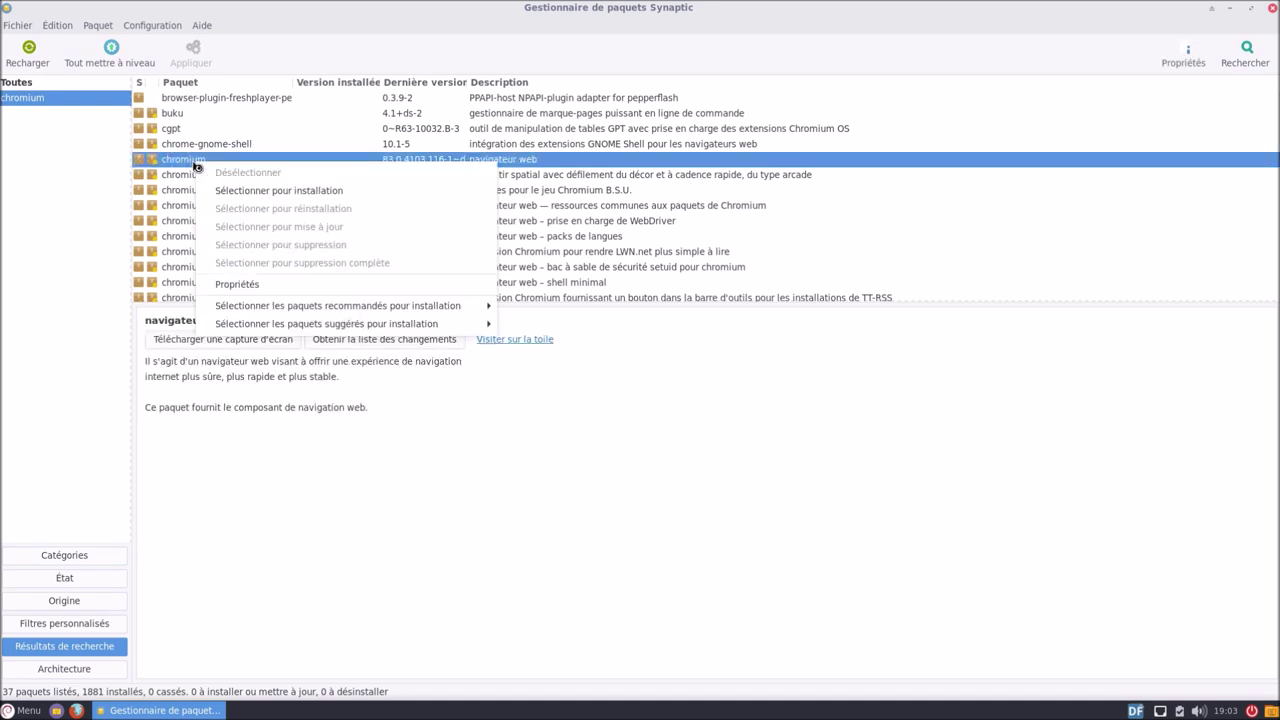
{"action": "left_click", "coordinate": [278, 190]}
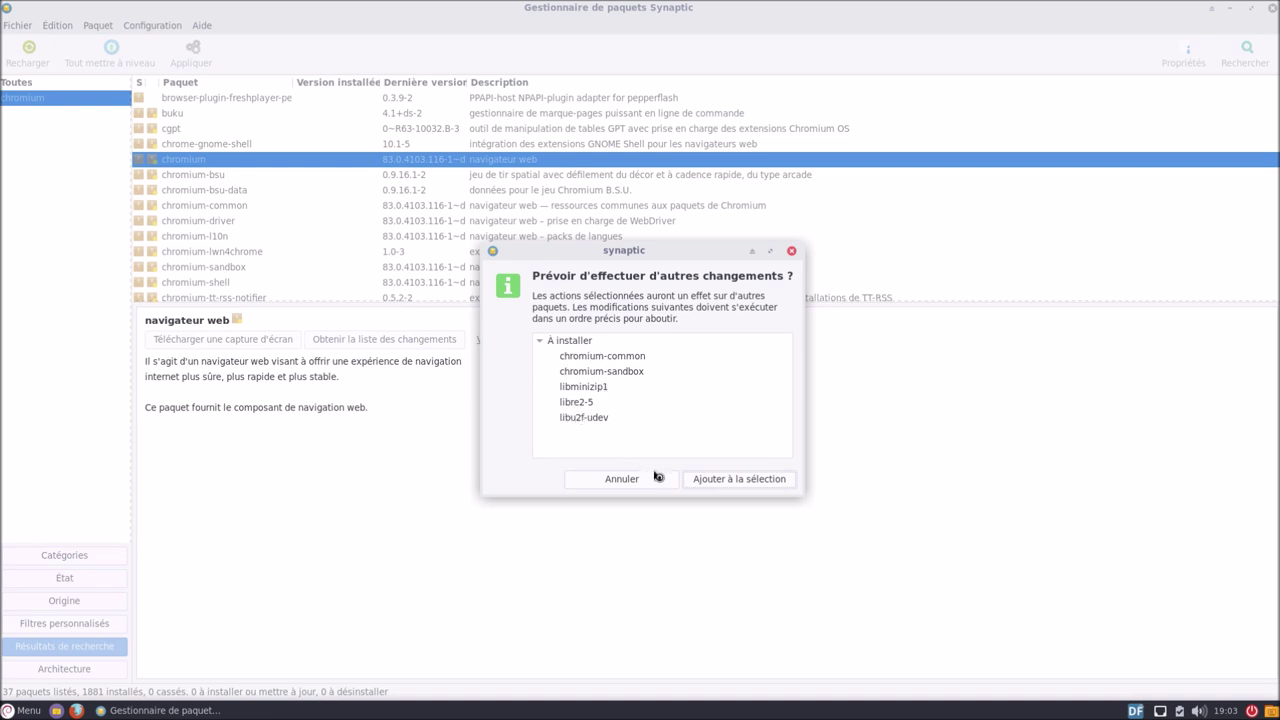
{"action": "left_click", "coordinate": [698, 482]}
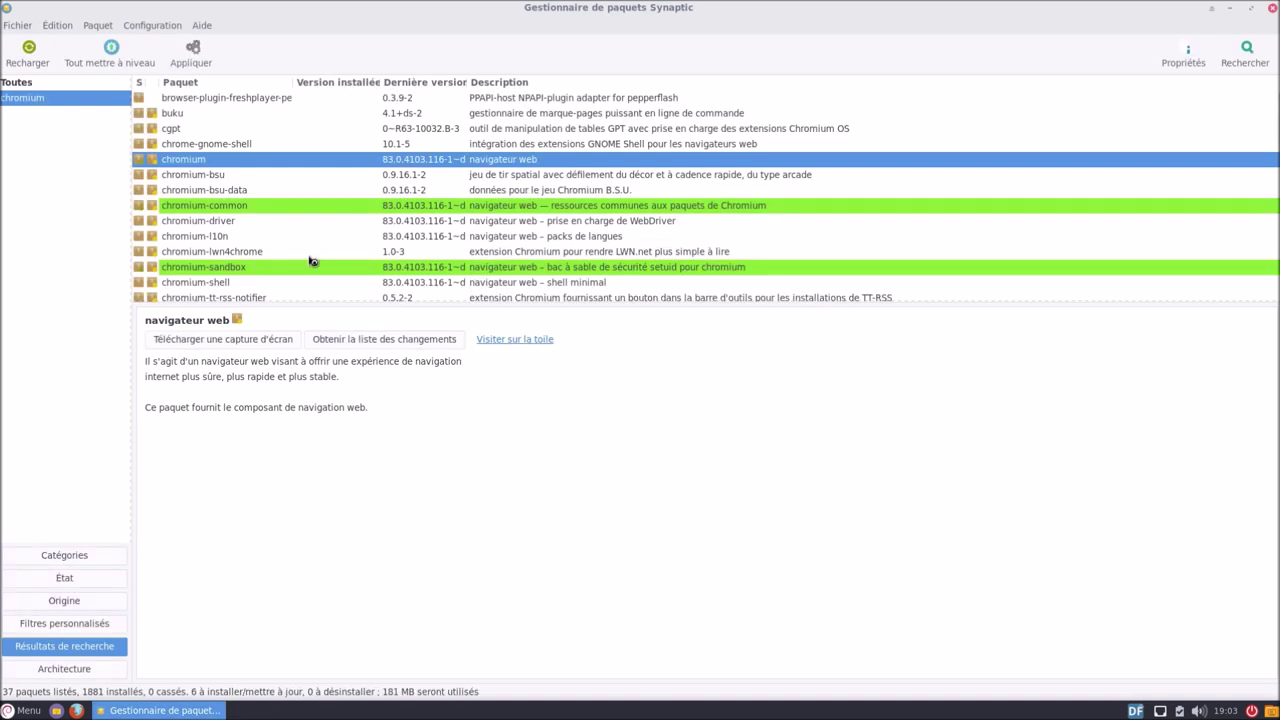
{"action": "scroll", "coordinate": [310, 260], "scroll_direction": "down", "scroll_amount": 2}
{"action": "scroll", "coordinate": [310, 260], "scroll_direction": "down", "scroll_amount": 1}
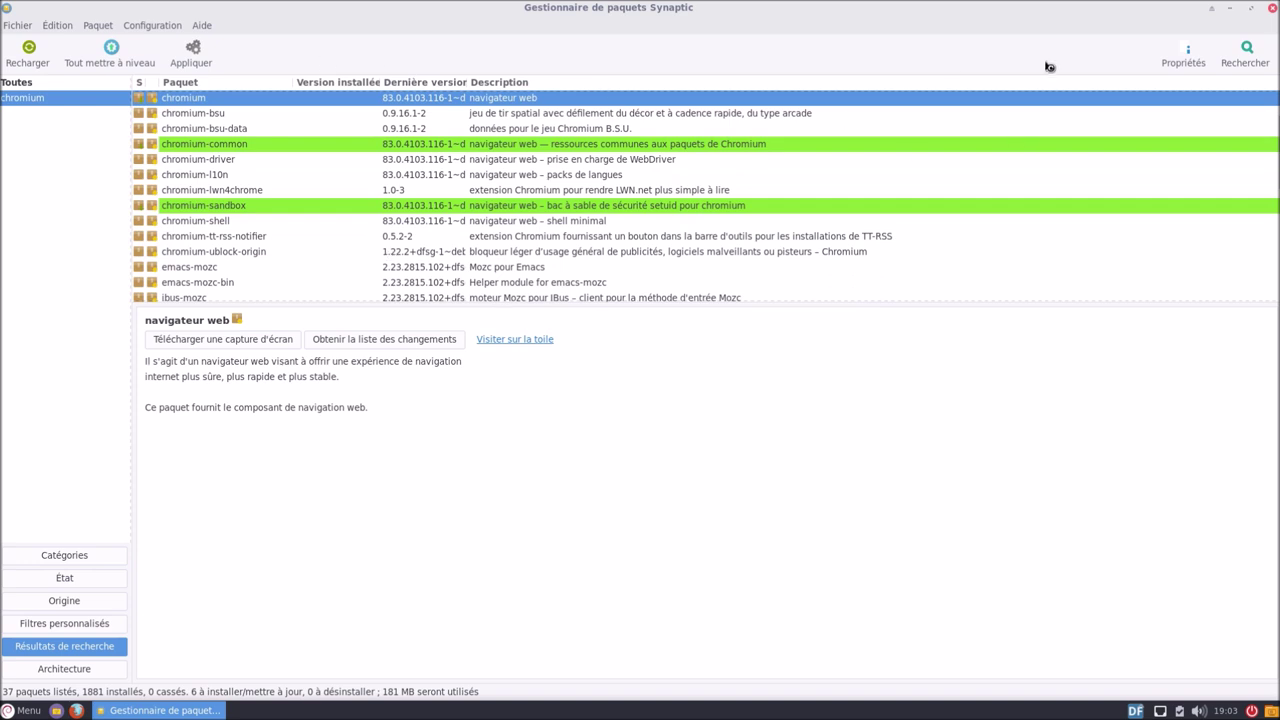
{"action": "scroll", "coordinate": [323, 260], "scroll_direction": "down", "scroll_amount": 2}
{"action": "scroll", "coordinate": [323, 260], "scroll_direction": "up", "scroll_amount": 3}
{"action": "scroll", "coordinate": [323, 260], "scroll_direction": "down", "scroll_amount": 8}
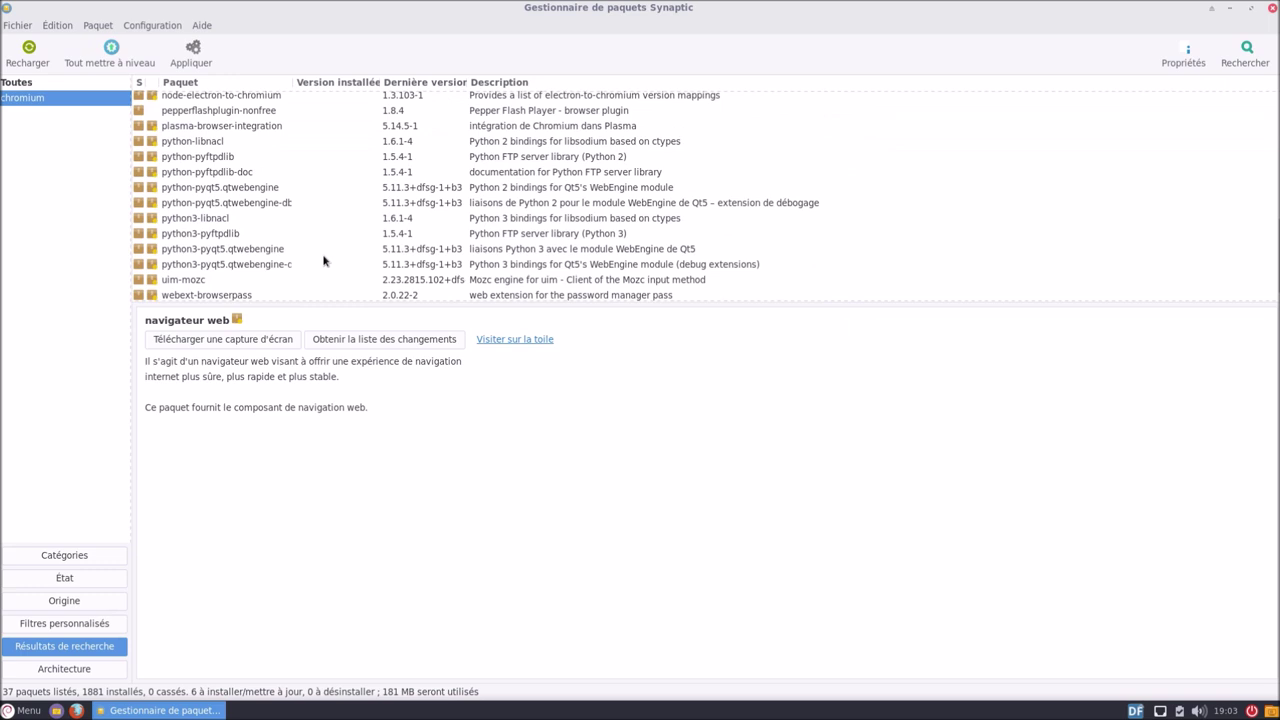
{"action": "scroll", "coordinate": [323, 260], "scroll_direction": "up", "scroll_amount": 9}
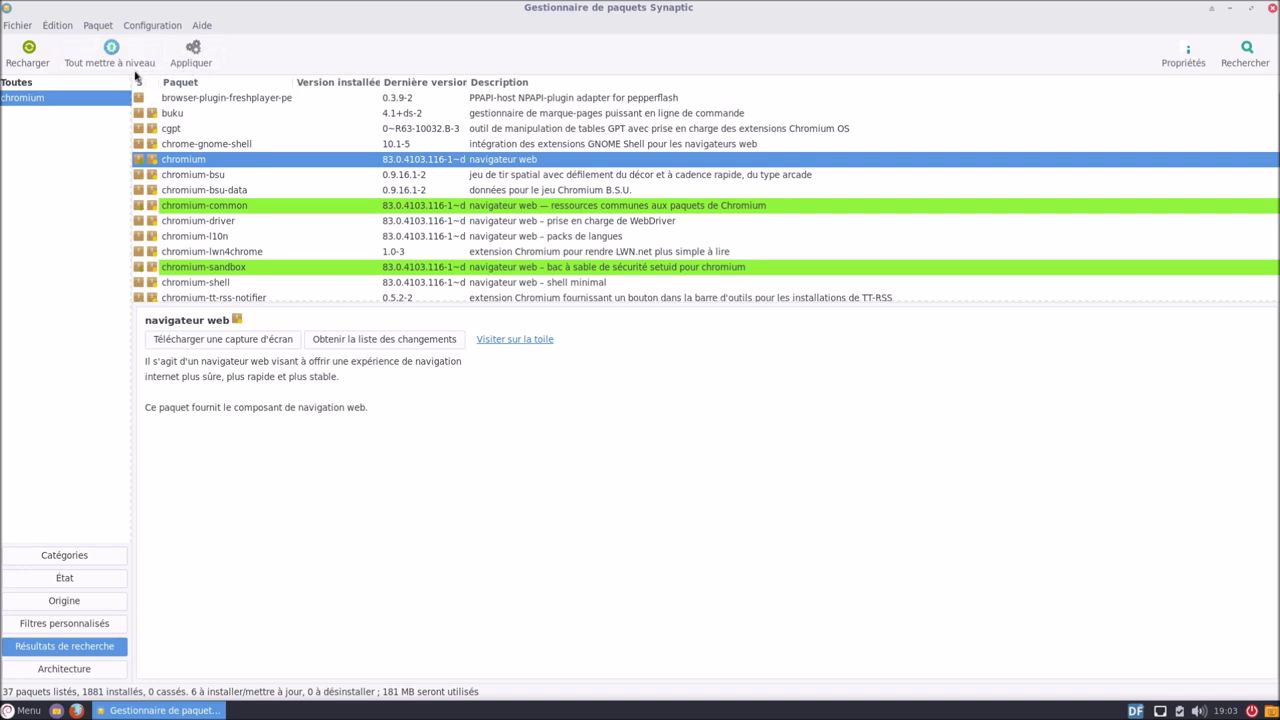
Search 'chromium-l10n', mark it for installation, and apply all 7 queued package changes
{"action": "left_click", "coordinate": [1247, 52]}
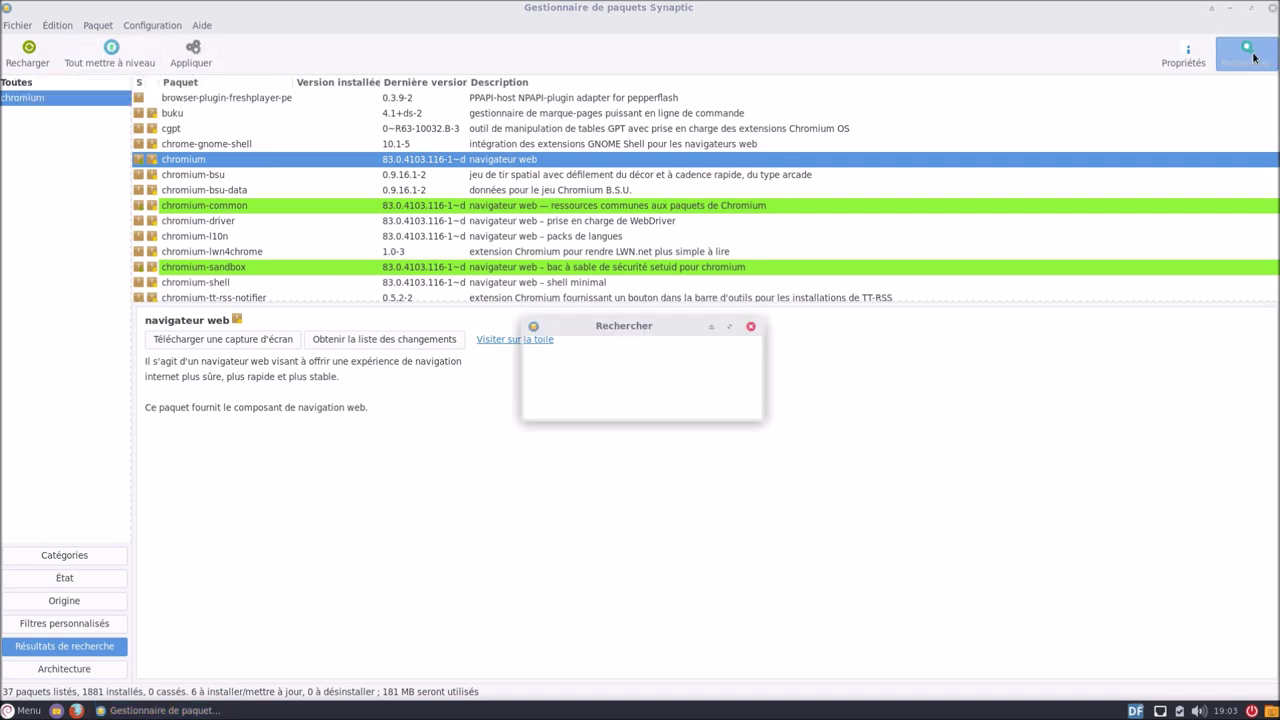
{"action": "left_click", "coordinate": [686, 356]}
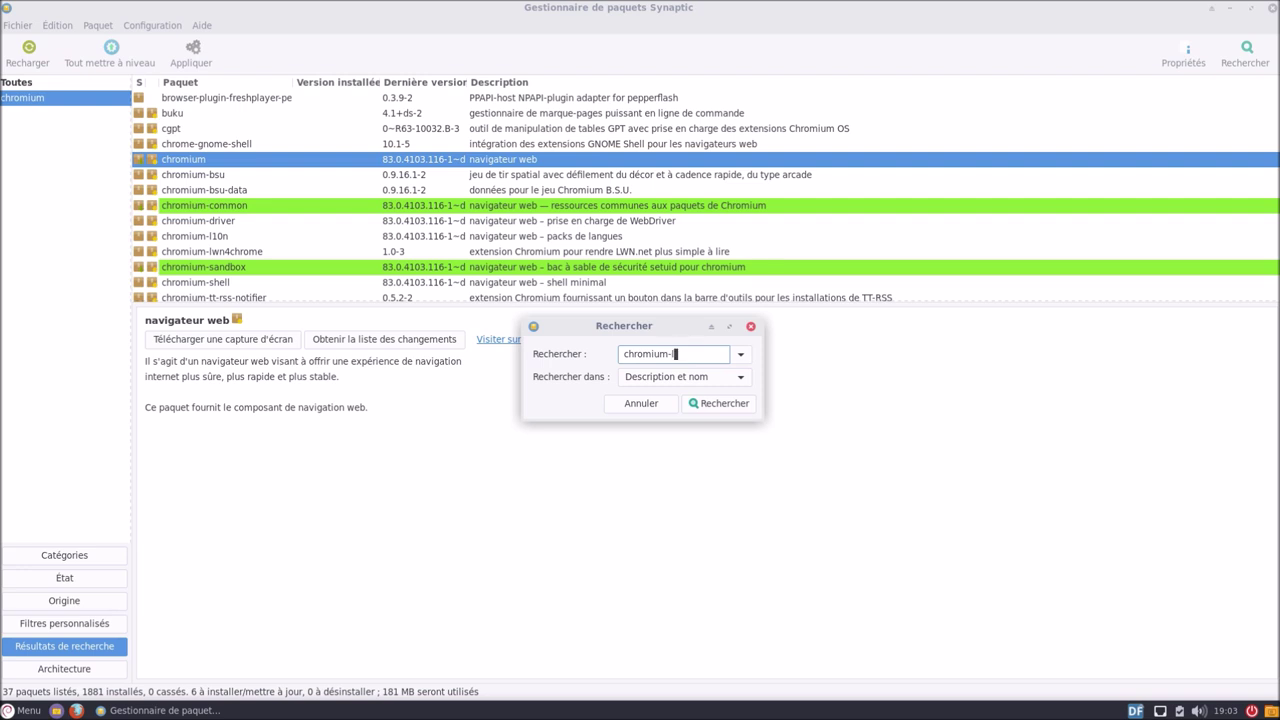
{"action": "type", "text": "-l10n"}
{"action": "key", "text": "Return"}
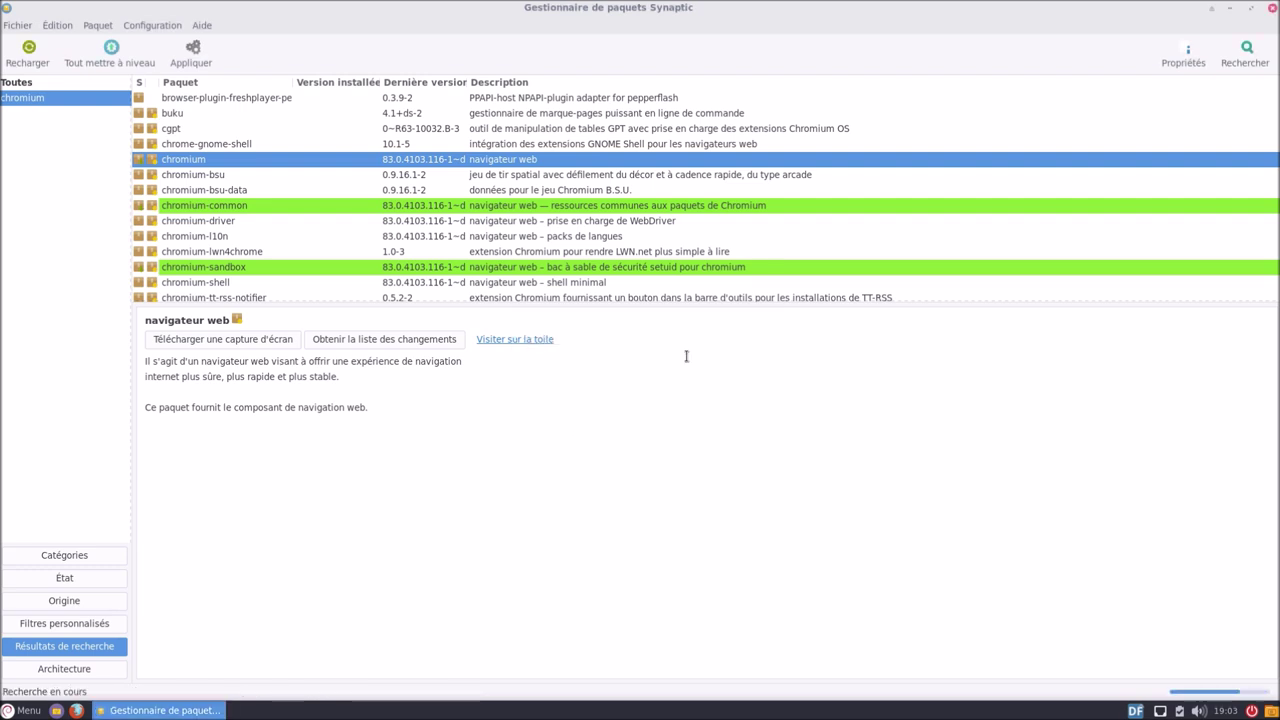
{"action": "left_click", "coordinate": [231, 100]}
{"action": "right_click", "coordinate": [231, 100]}
{"action": "left_click", "coordinate": [256, 132]}
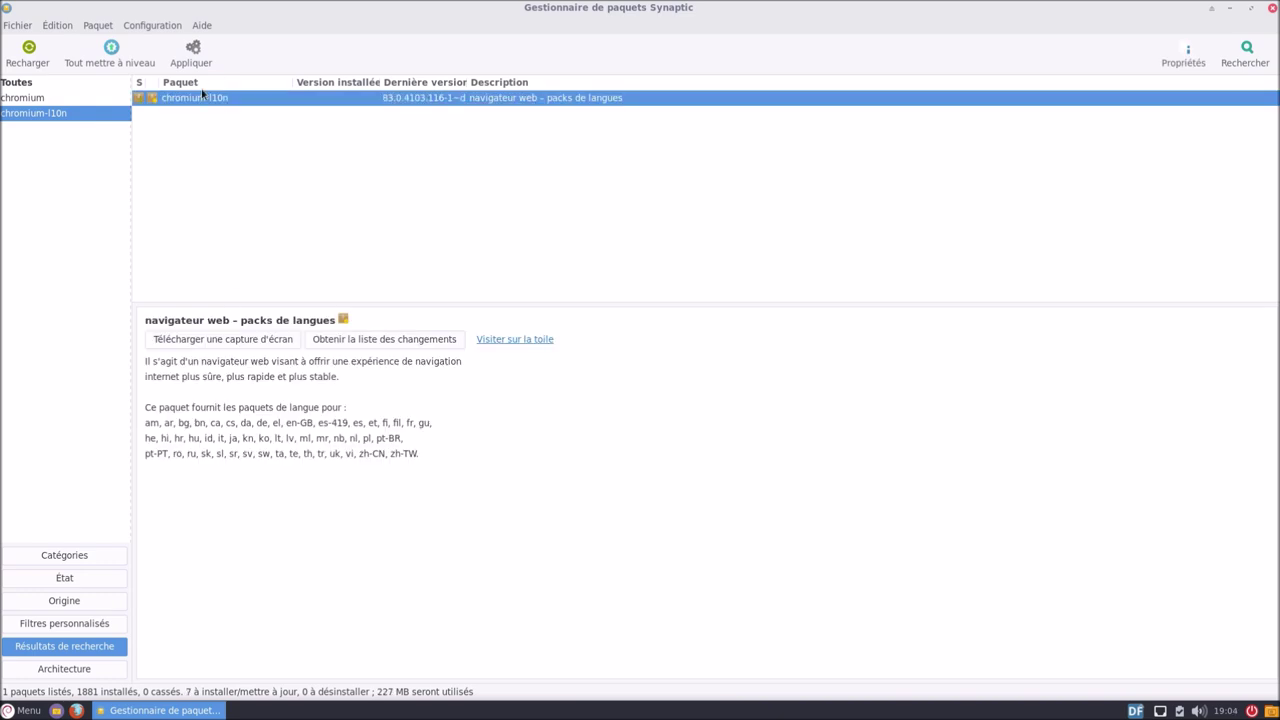
{"action": "left_click", "coordinate": [191, 50]}
{"action": "left_click", "coordinate": [856, 490]}
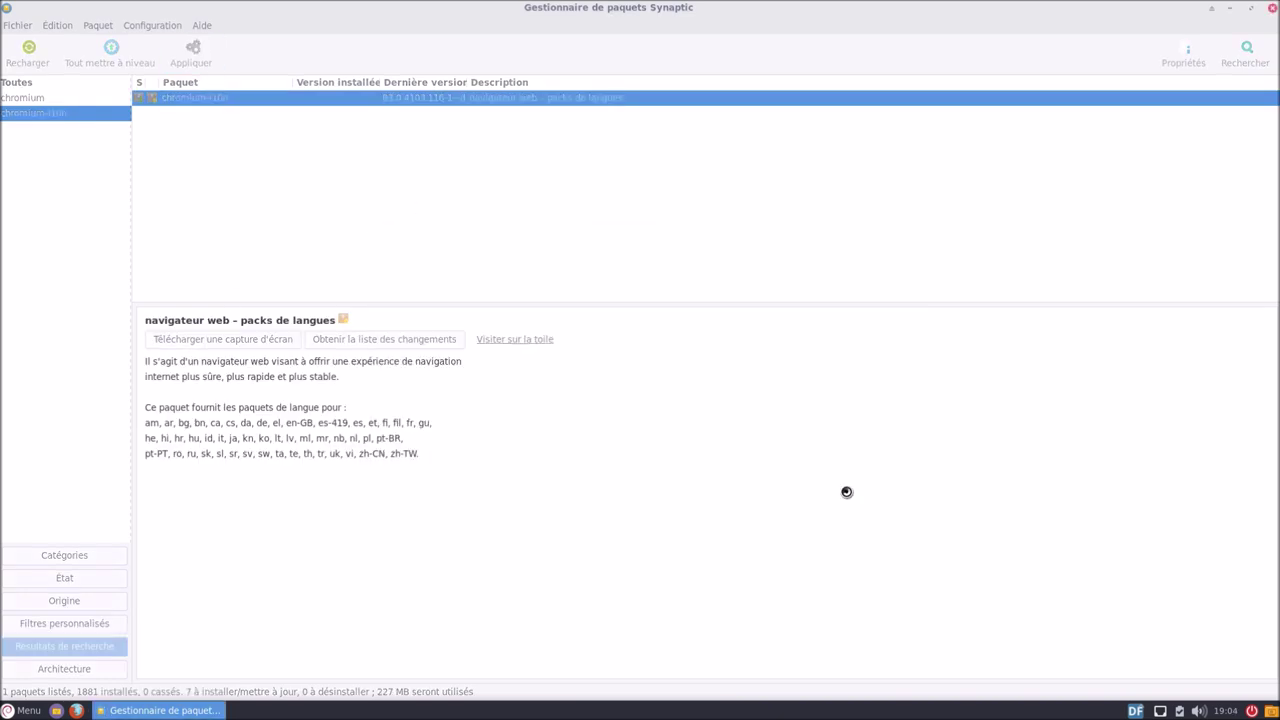
Show the individual downloaded files, enable 'Fermer cette fenêtre…' on success, and expand 'Informations détaillées' for the log
{"action": "left_click", "coordinate": [583, 378]}
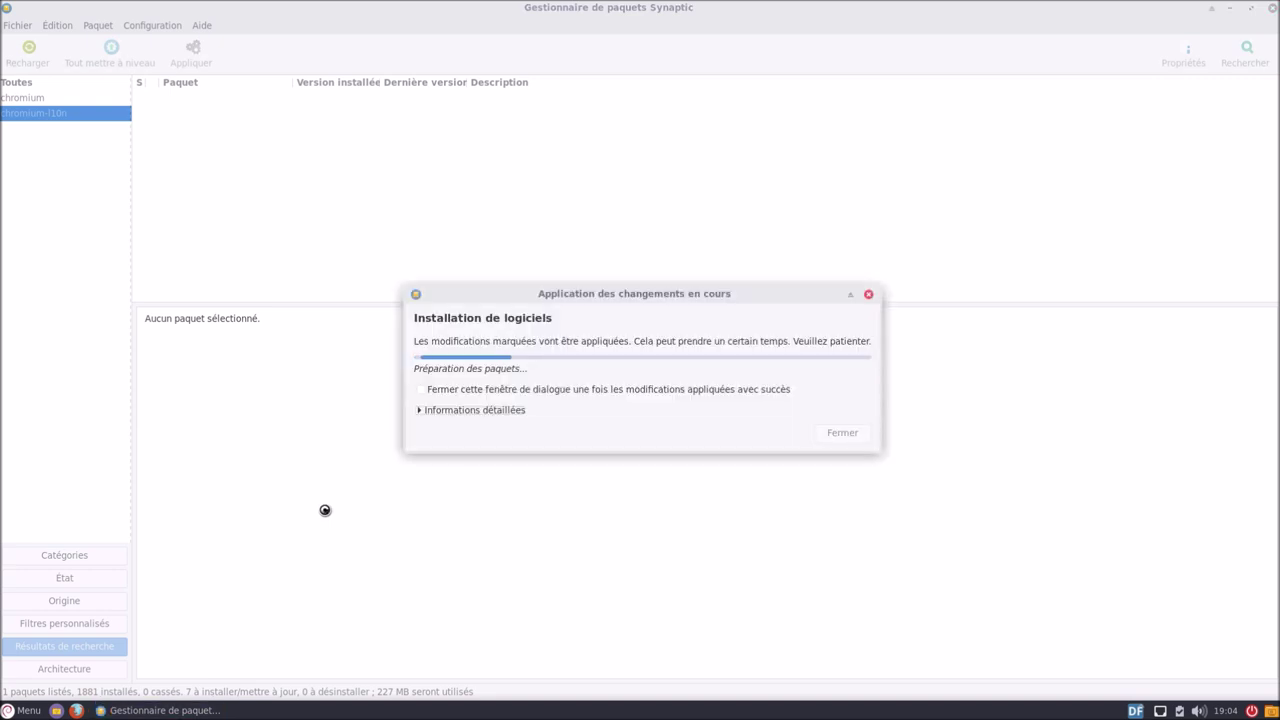
{"action": "left_click", "coordinate": [421, 390]}
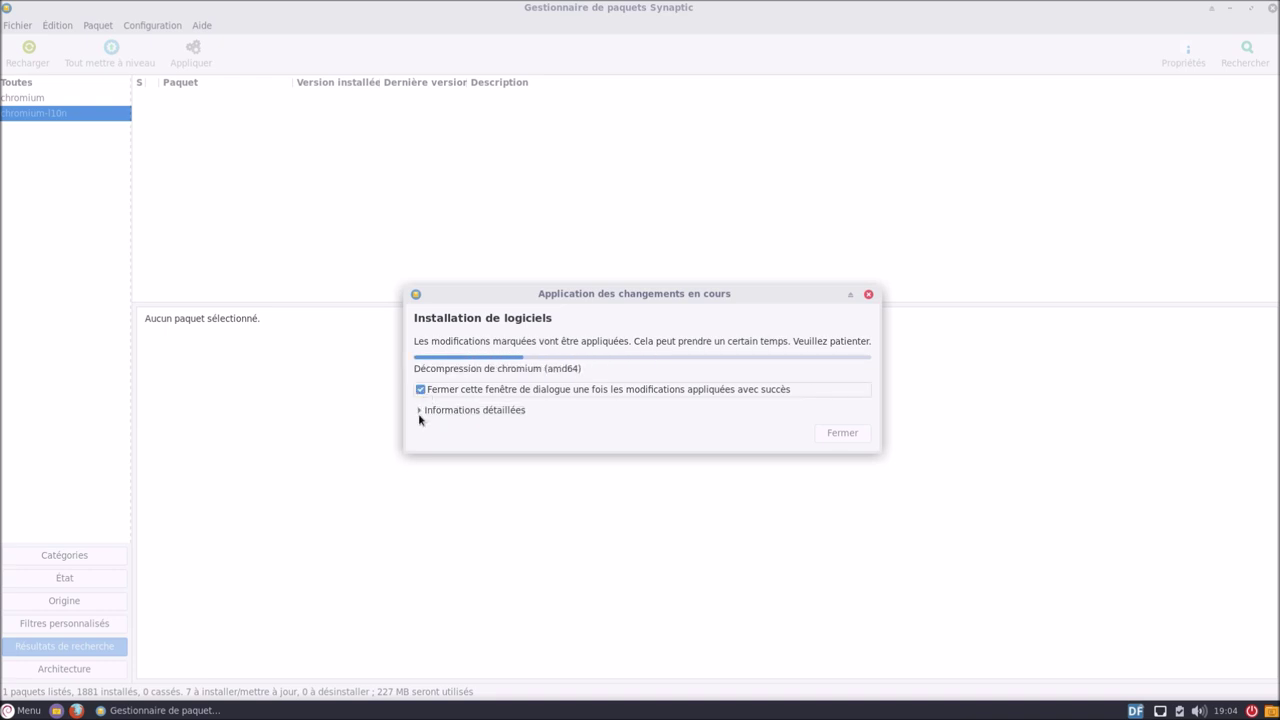
{"action": "left_click", "coordinate": [421, 414]}
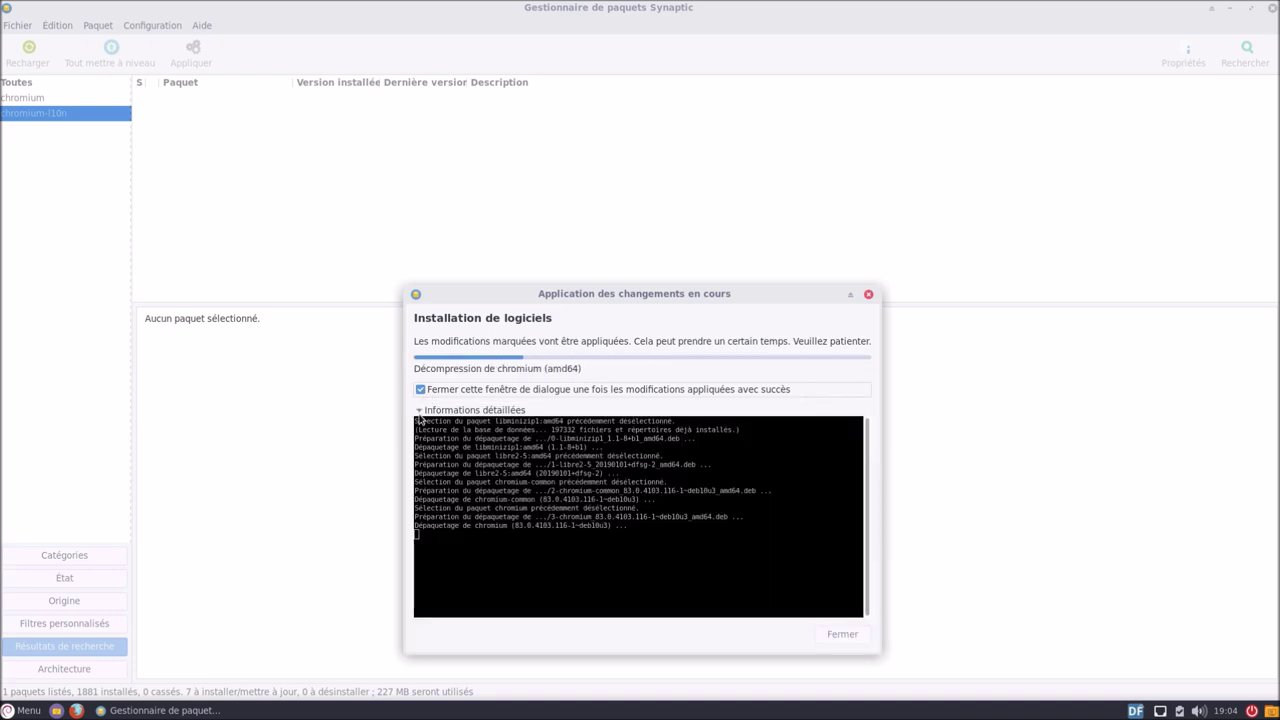
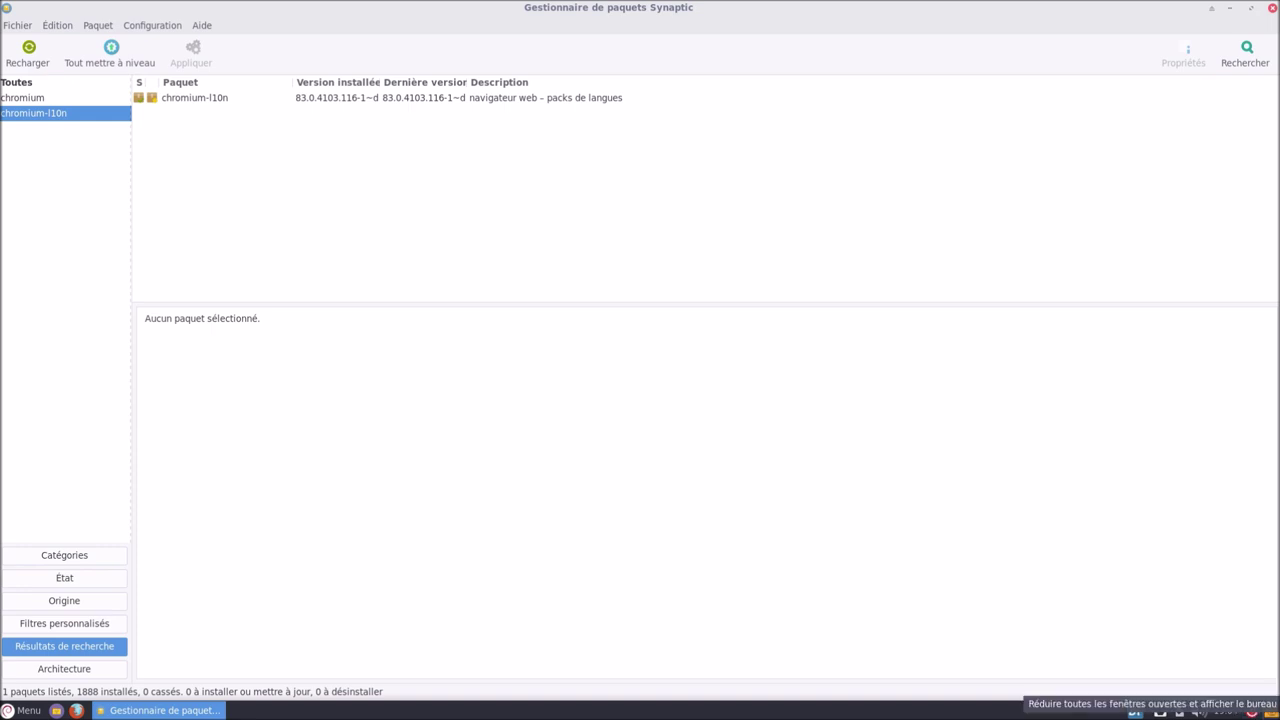
Close the Synaptic package manager
{"action": "left_click", "coordinate": [1272, 710]}
{"action": "left_click", "coordinate": [1272, 710]}
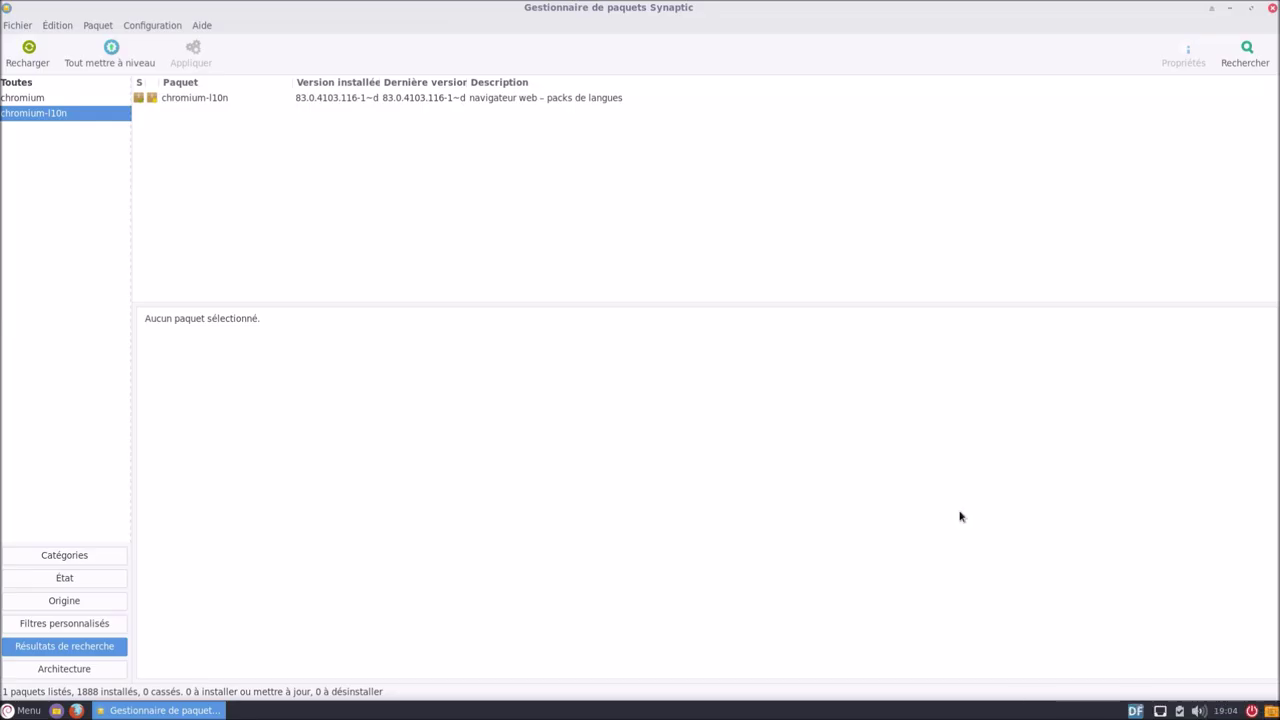
{"action": "left_click", "coordinate": [1274, 9]}
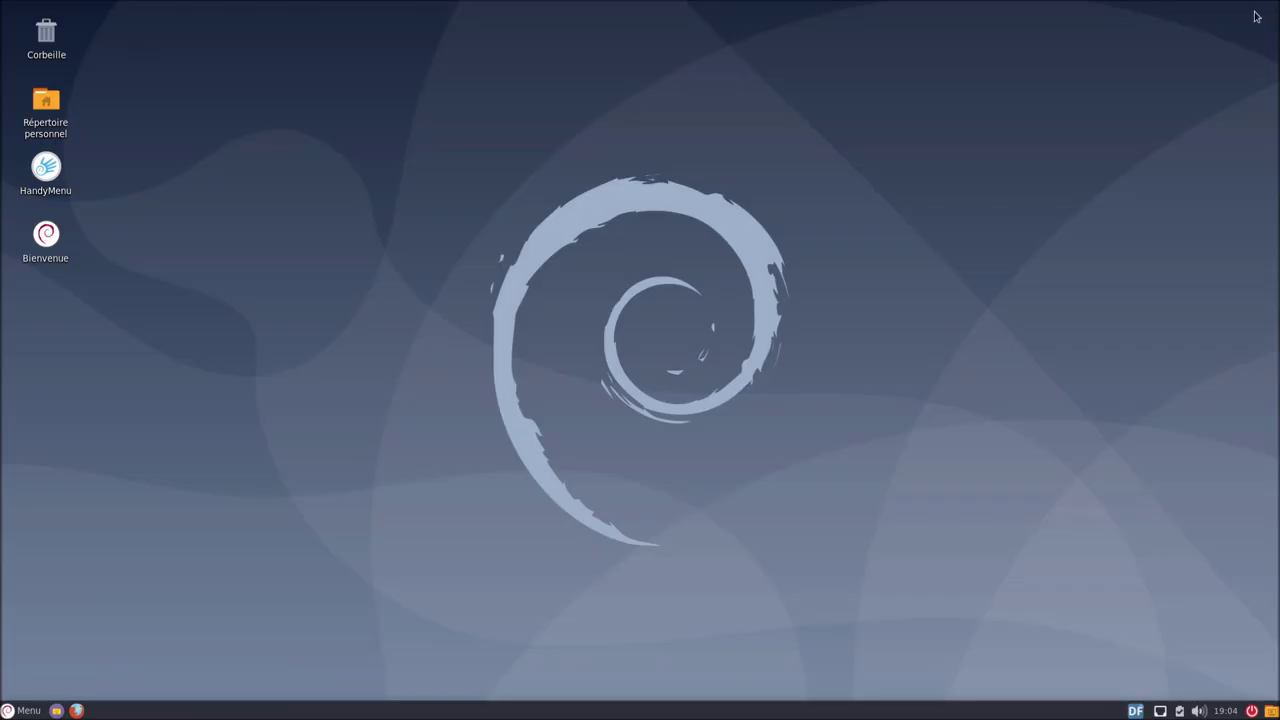
Launch the Chromium web browser by searching 'nav' in the Whisker Menu
{"action": "left_click", "coordinate": [27, 710]}
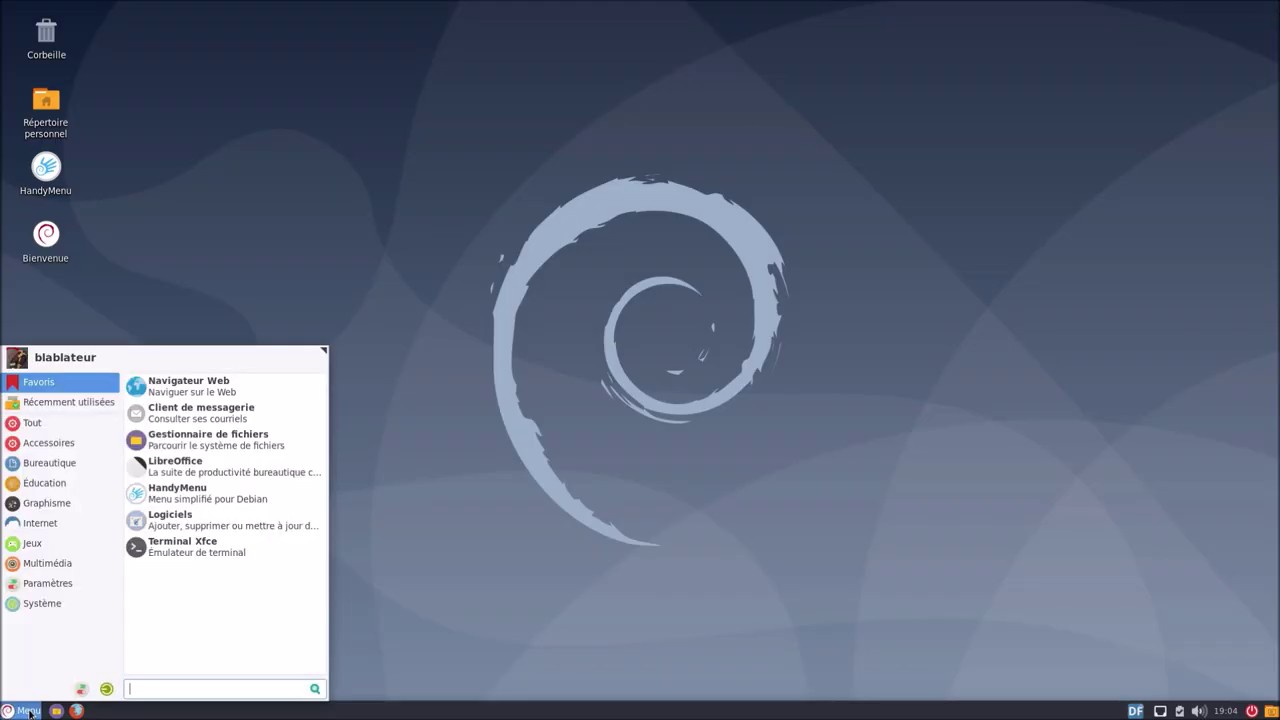
{"action": "type", "text": "nav"}
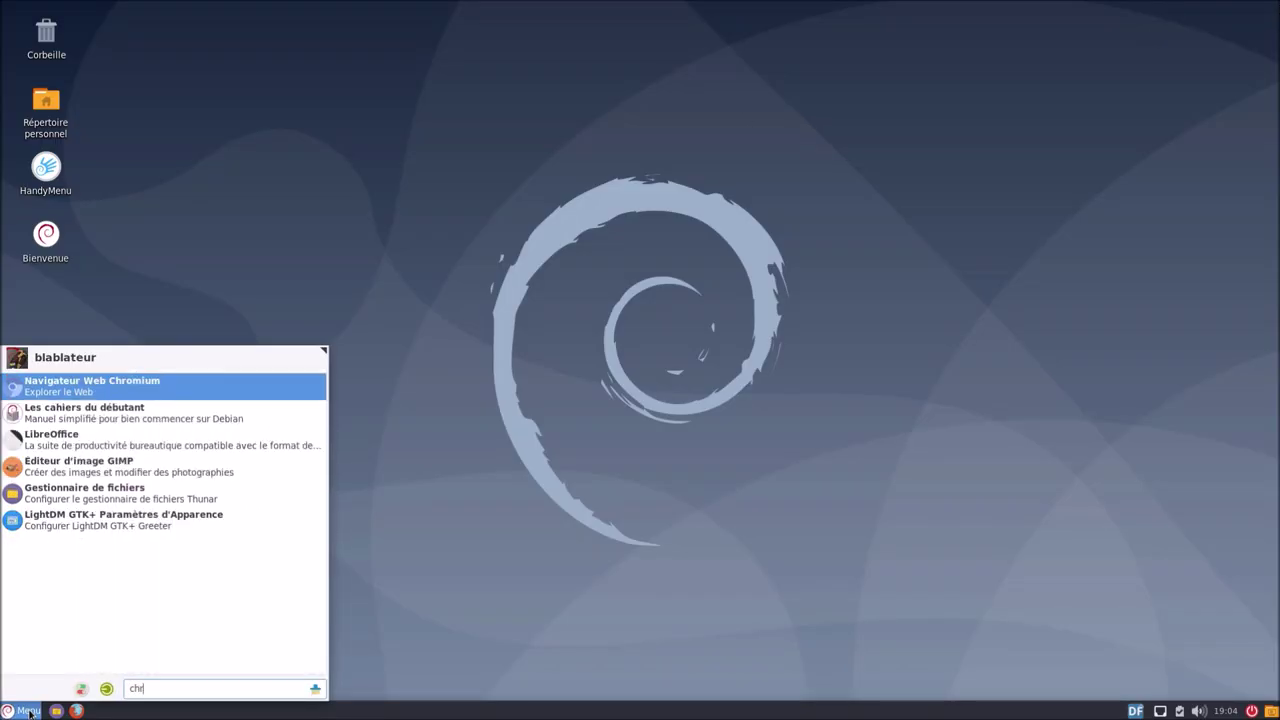
{"action": "key", "text": "Return"}
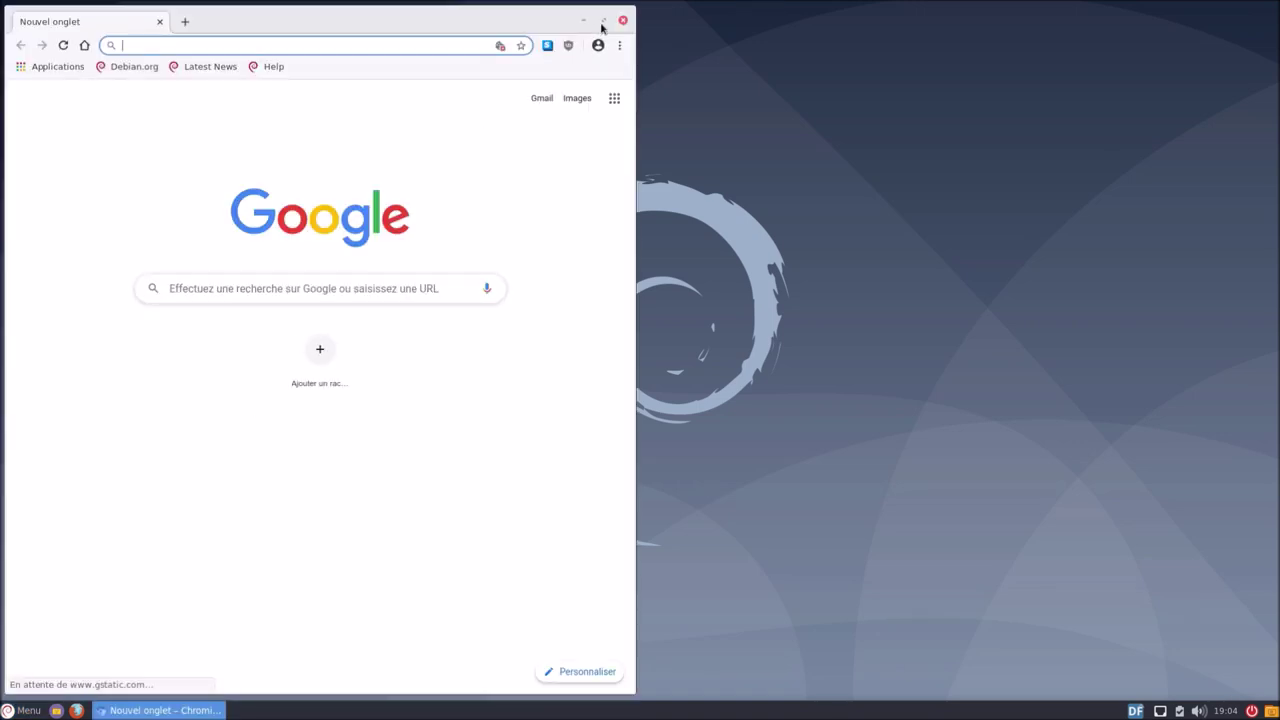
Maximize Chromium and open À propos de Chromium, showing version 83.0.4103.116
{"action": "left_click", "coordinate": [602, 22]}
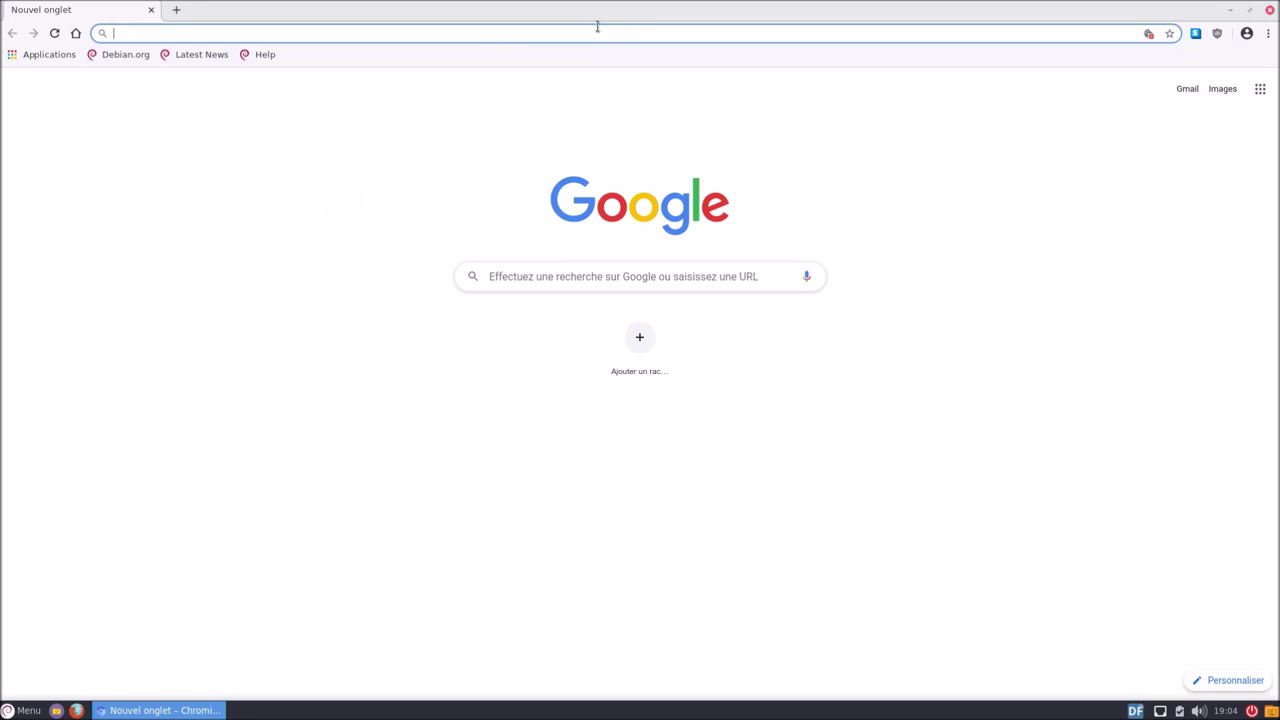
{"action": "left_click", "coordinate": [1267, 33]}
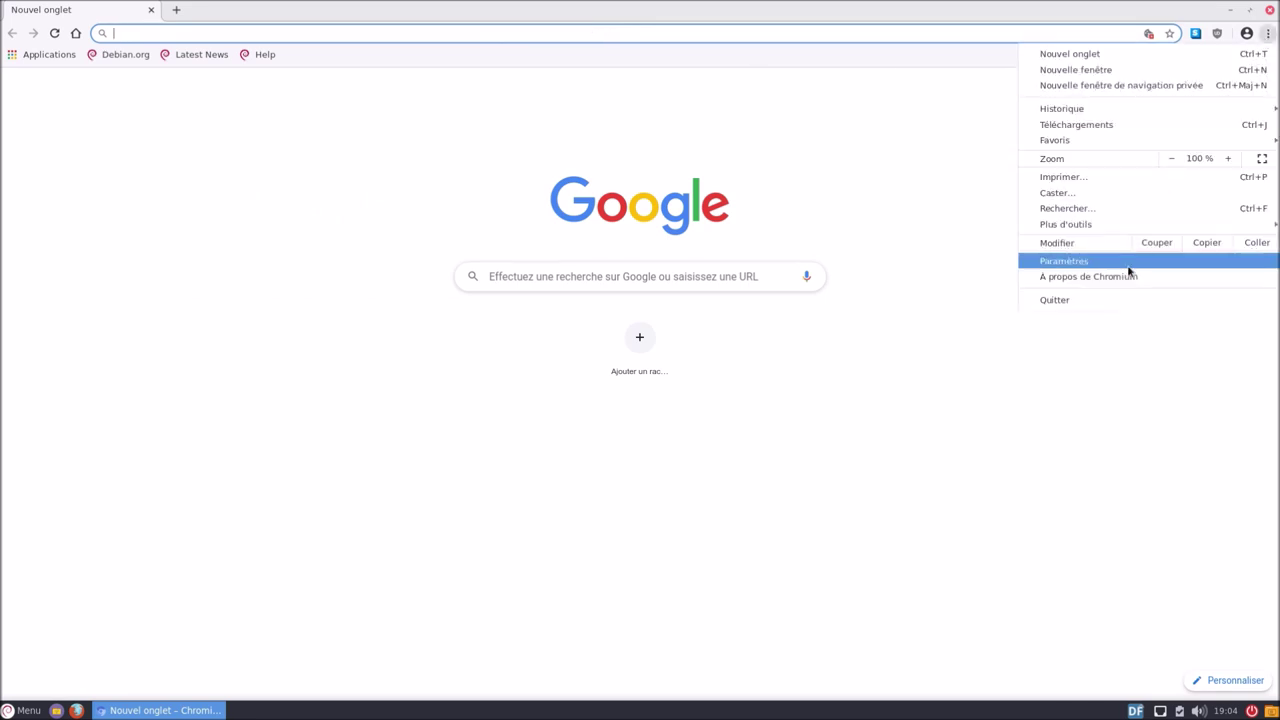
{"action": "left_click", "coordinate": [857, 151]}
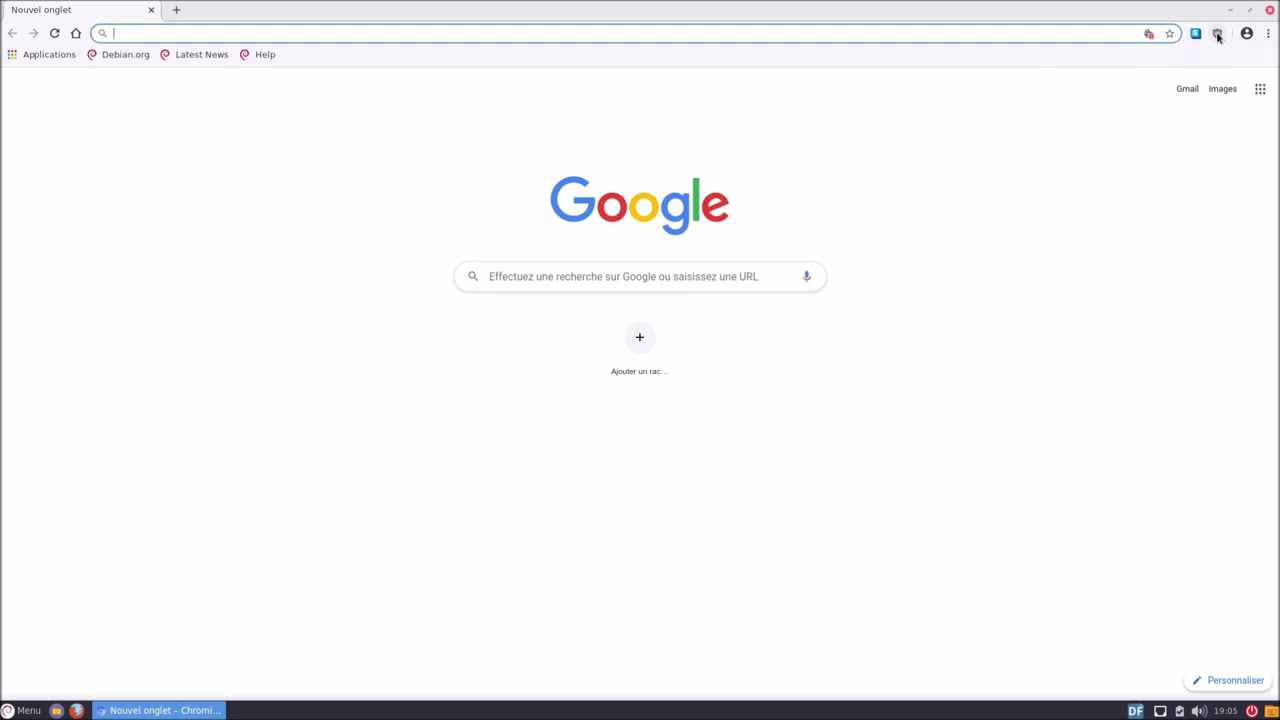
{"action": "left_click", "coordinate": [1266, 38]}
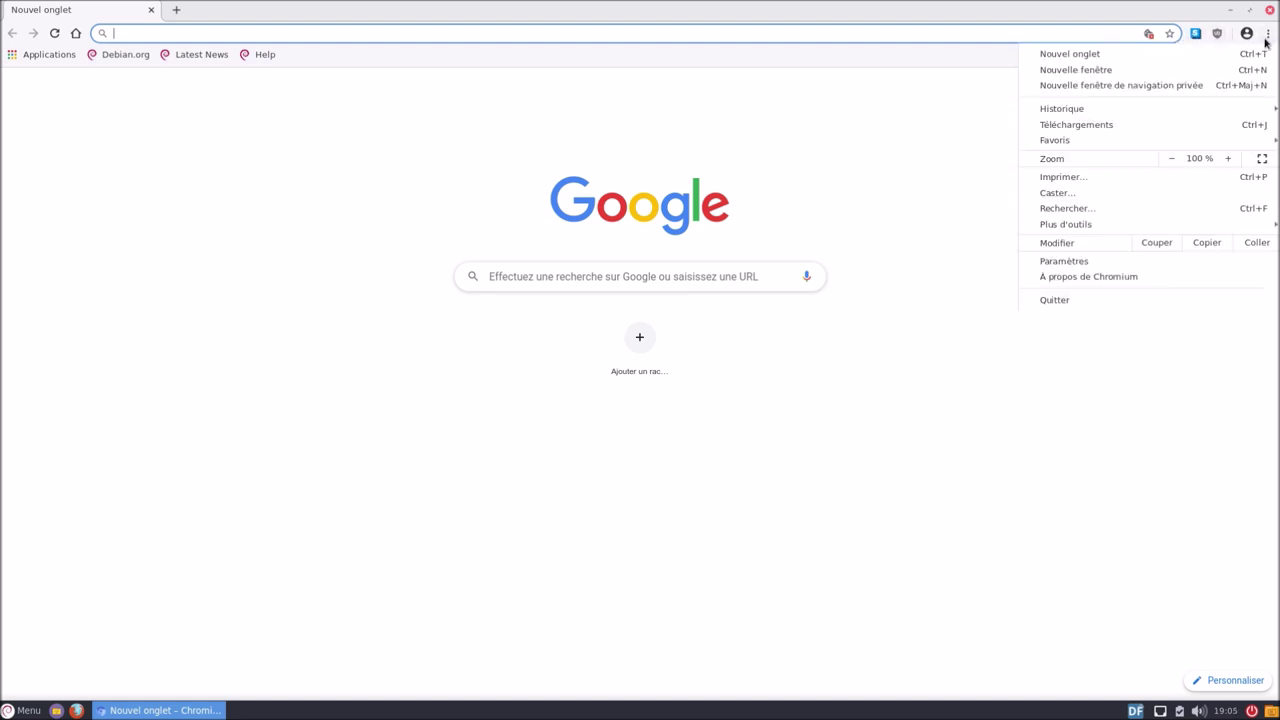
{"action": "left_click", "coordinate": [1077, 276]}
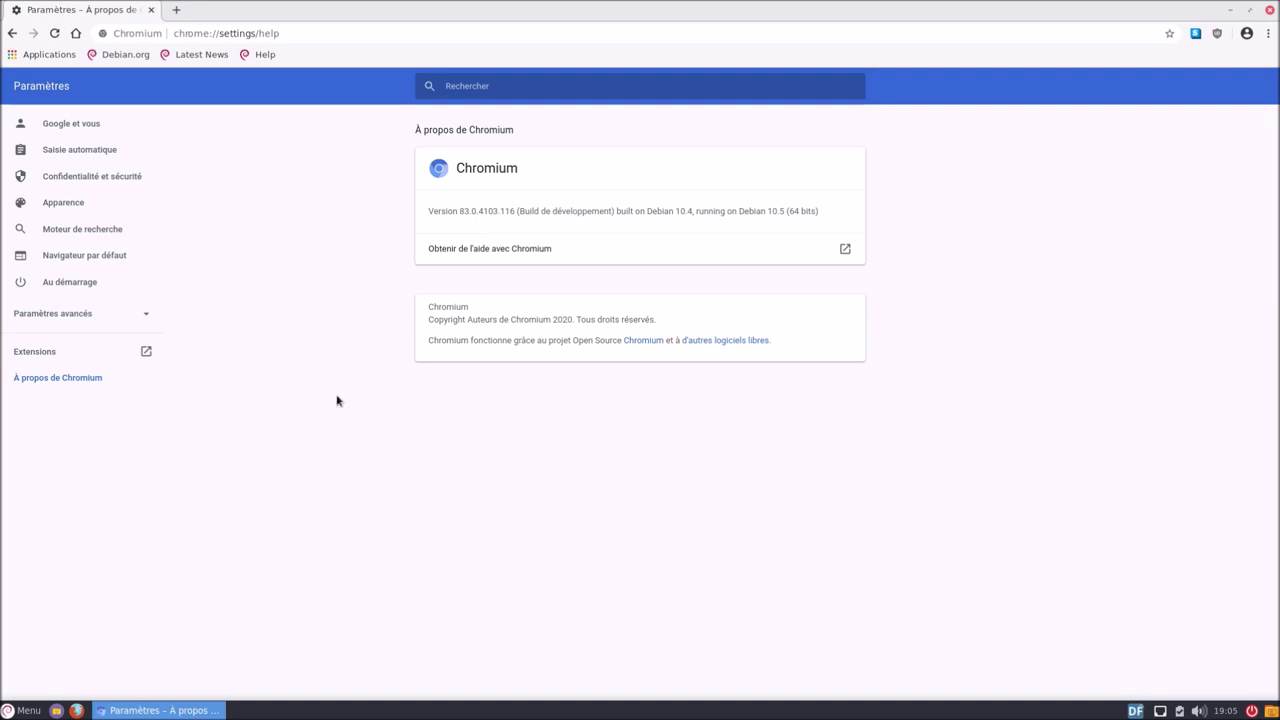
{"action": "mouse_move", "coordinate": [957, 3]}
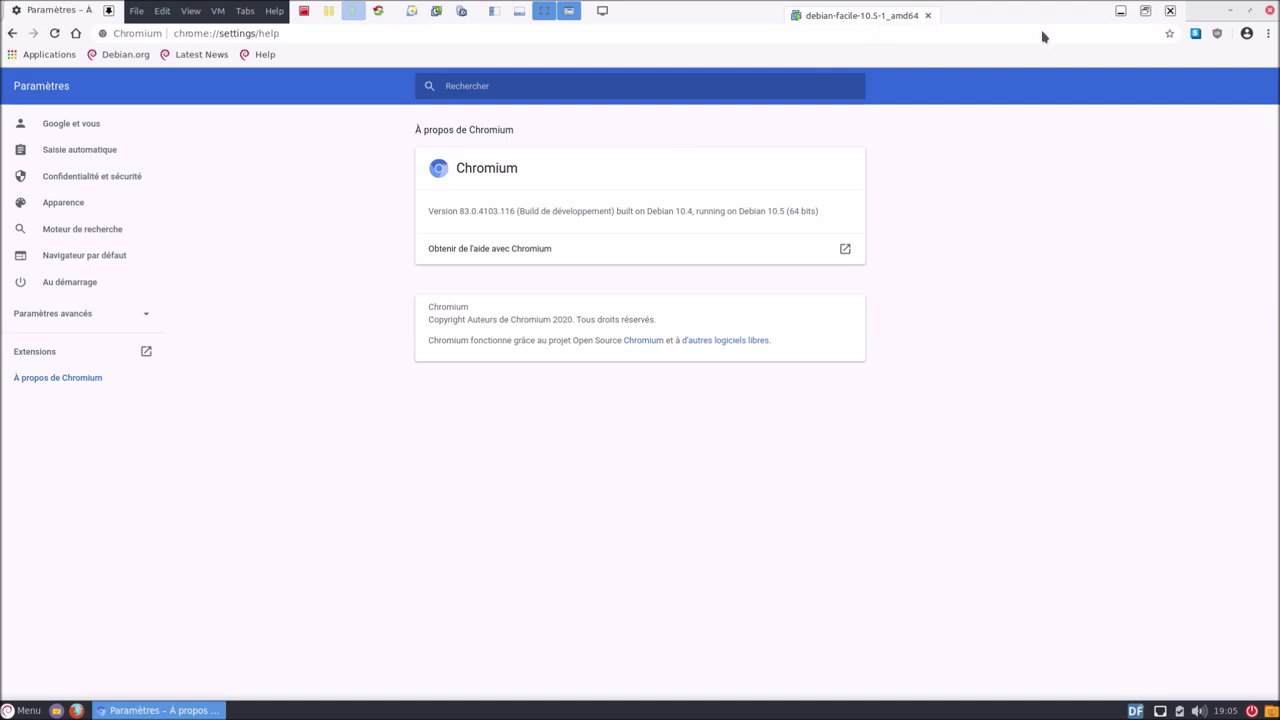
{"action": "left_click", "coordinate": [1151, 16]}
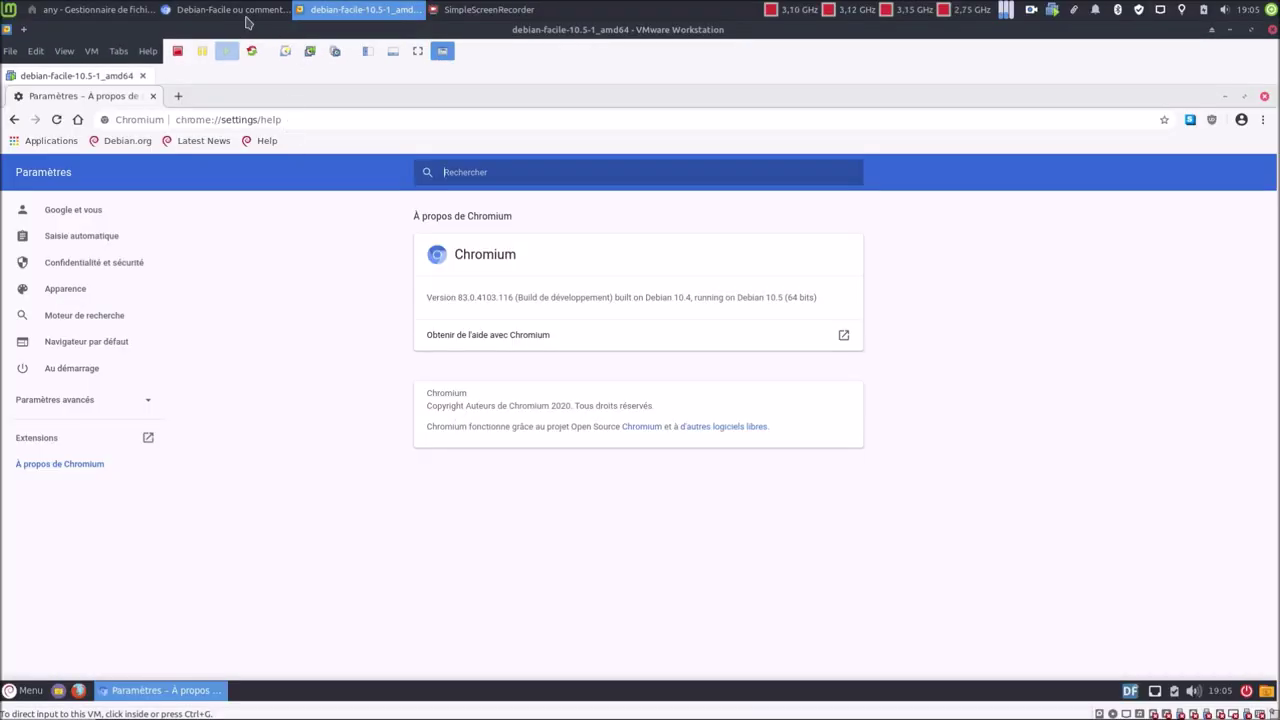
{"action": "left_click", "coordinate": [232, 10]}
{"action": "left_click", "coordinate": [1267, 73]}
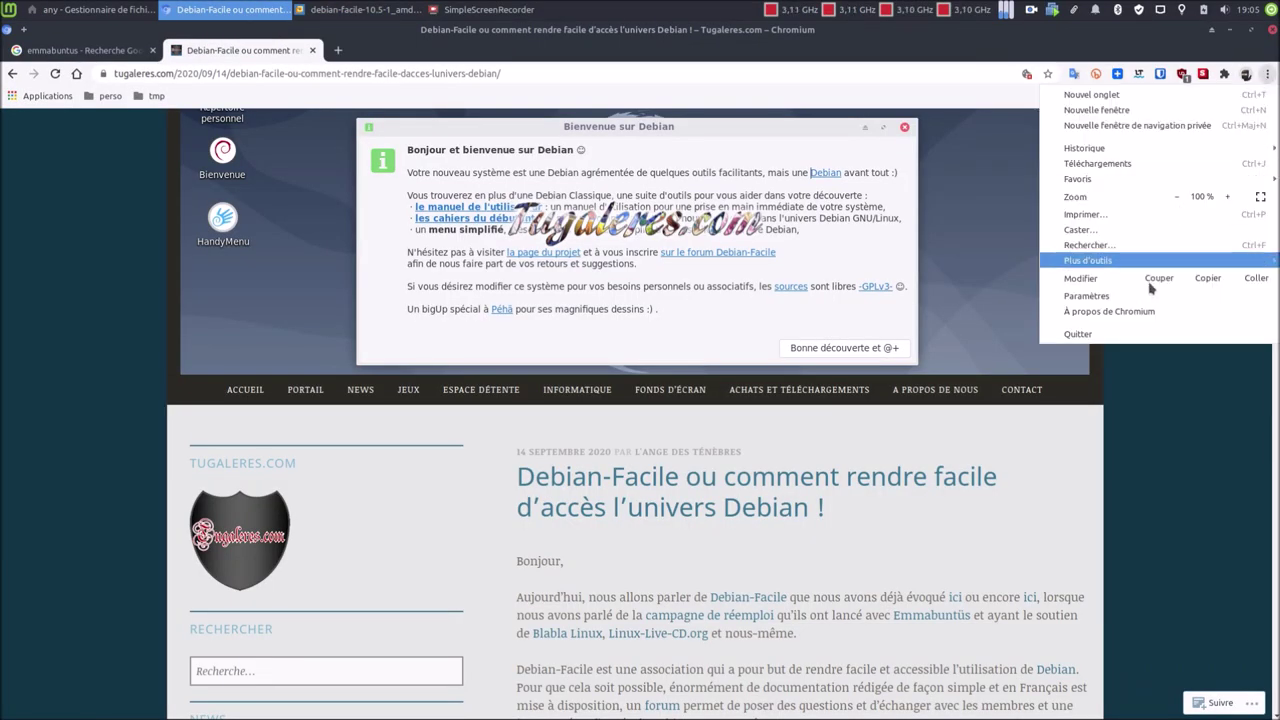
{"action": "left_click", "coordinate": [1137, 313]}
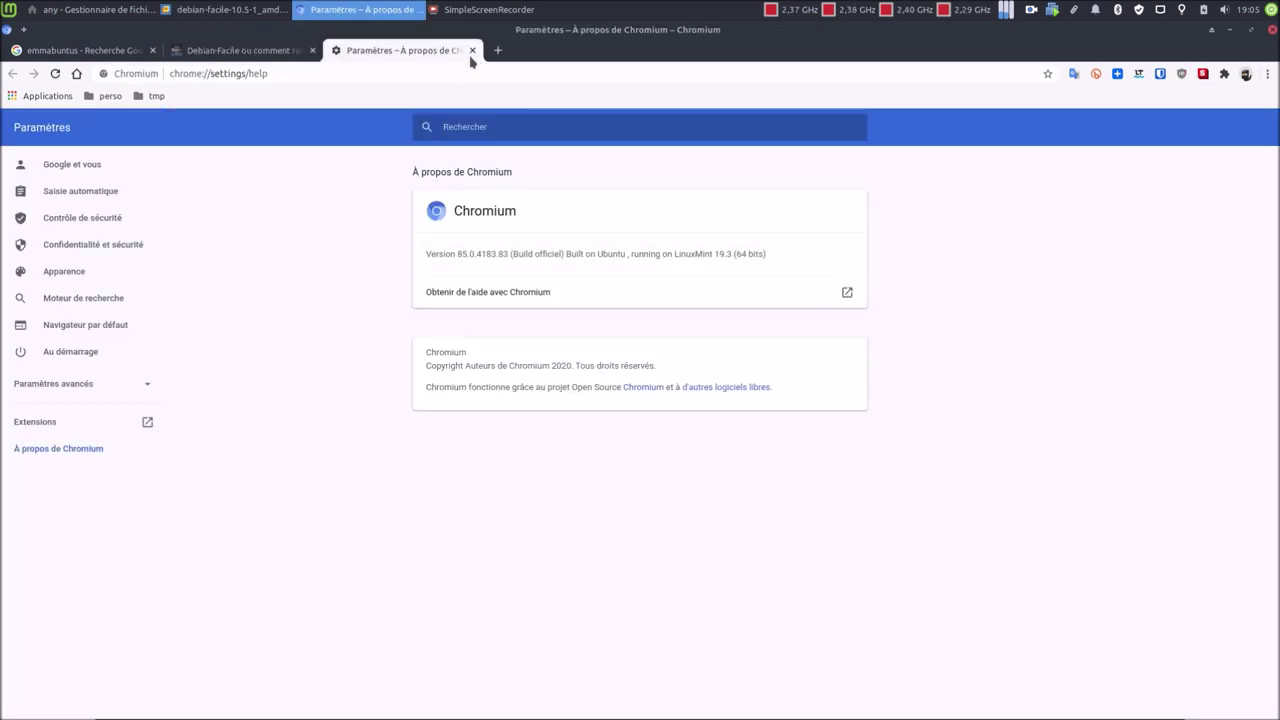
{"action": "left_click", "coordinate": [472, 51]}
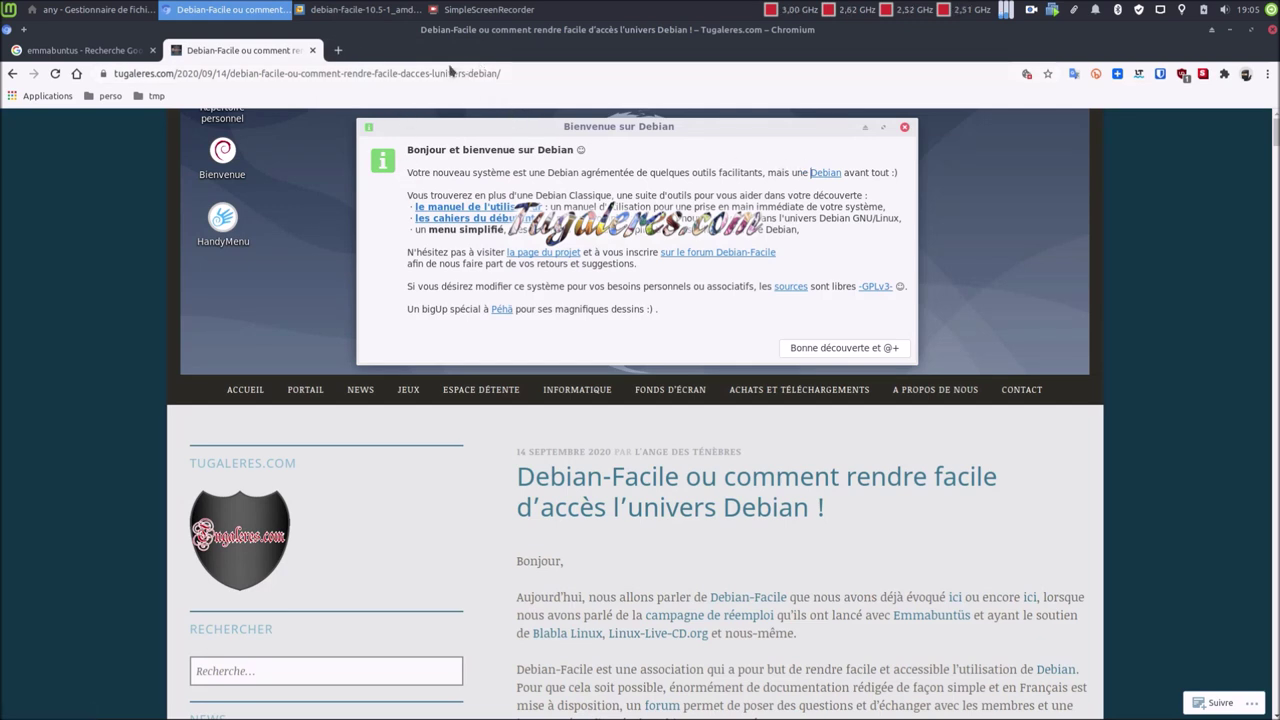
{"action": "left_click", "coordinate": [330, 8]}
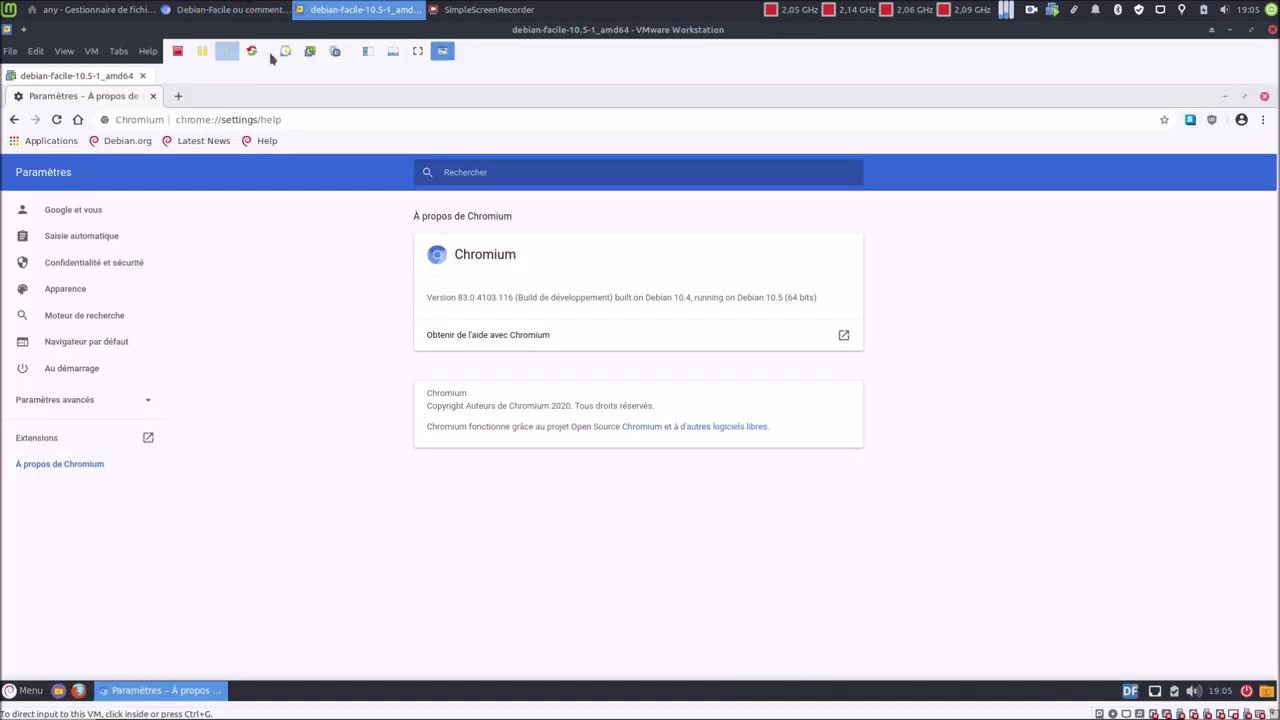
{"action": "left_click", "coordinate": [418, 51]}
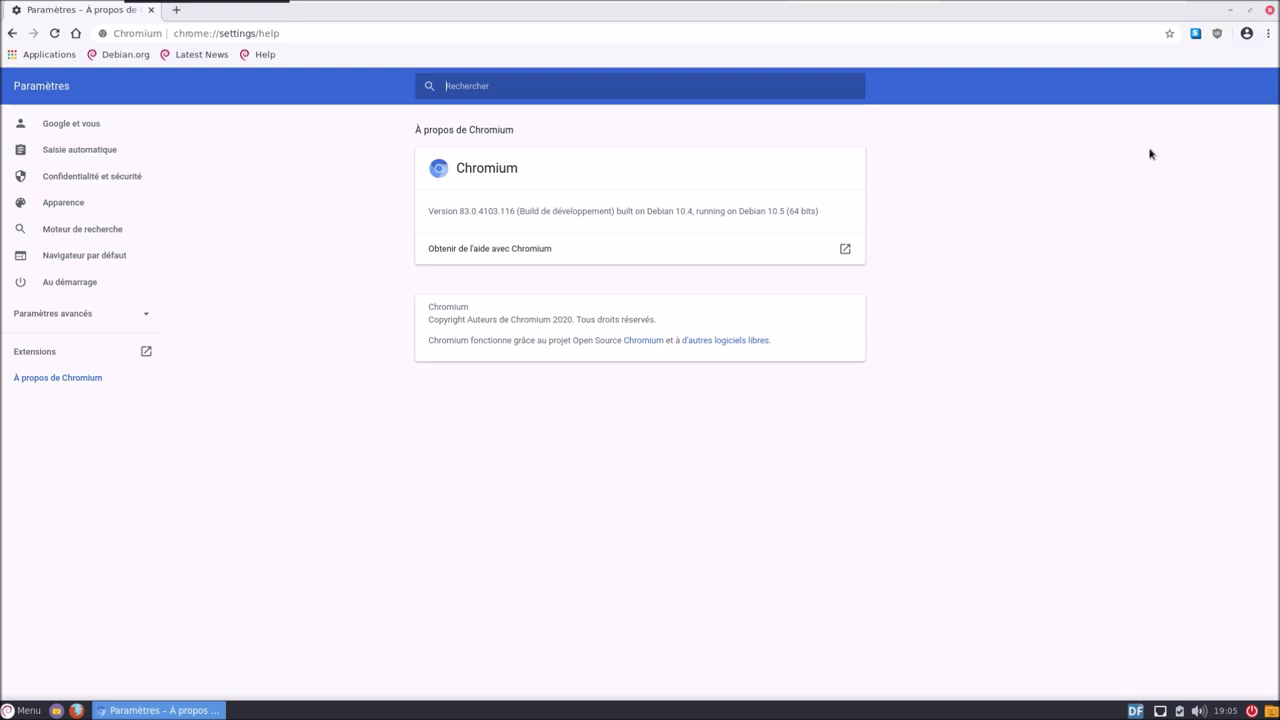
Close Chromium and launch the Logiciels software centre via a 'log' search
{"action": "left_click", "coordinate": [1268, 12]}
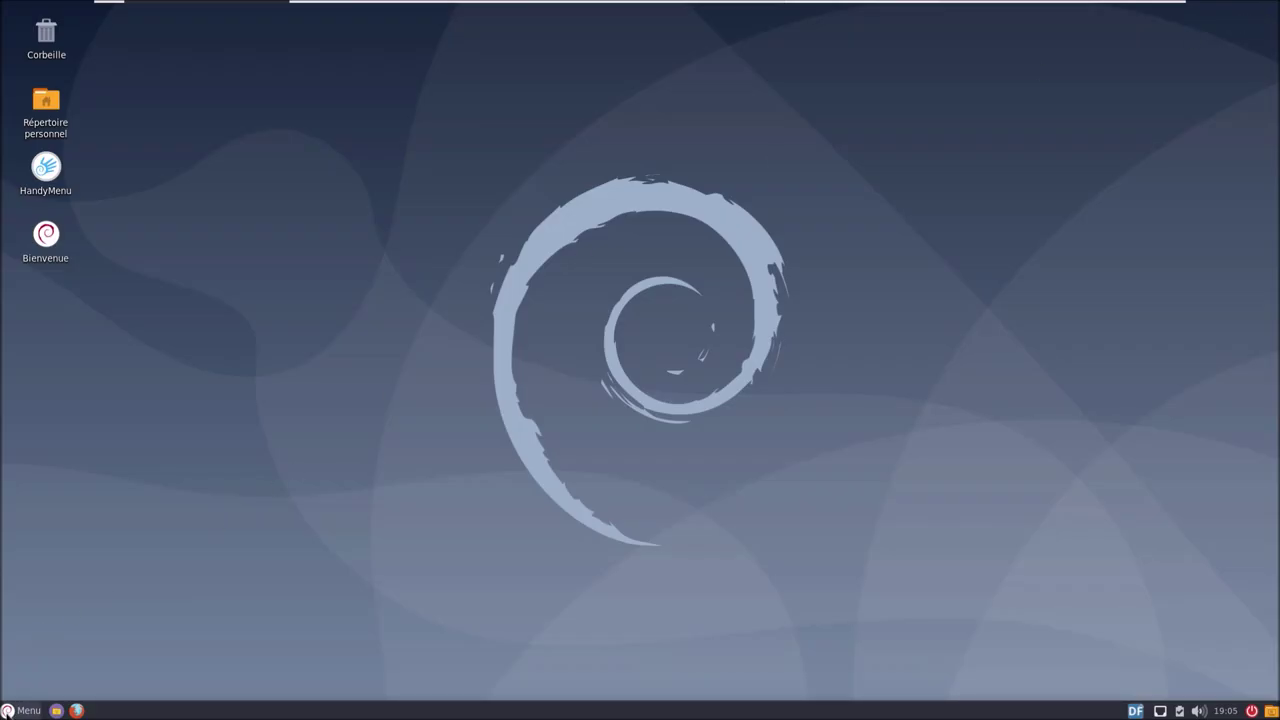
{"action": "left_click", "coordinate": [8, 711]}
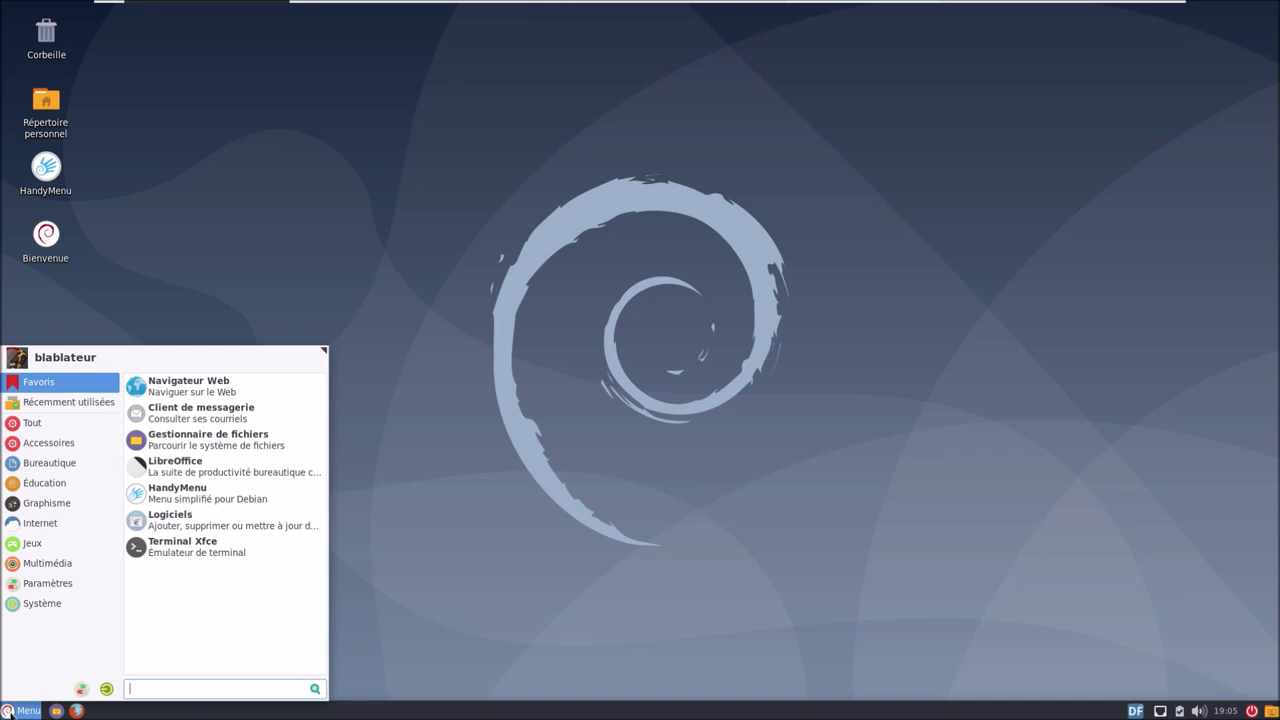
{"action": "type", "text": "log"}
{"action": "key", "text": "Return"}
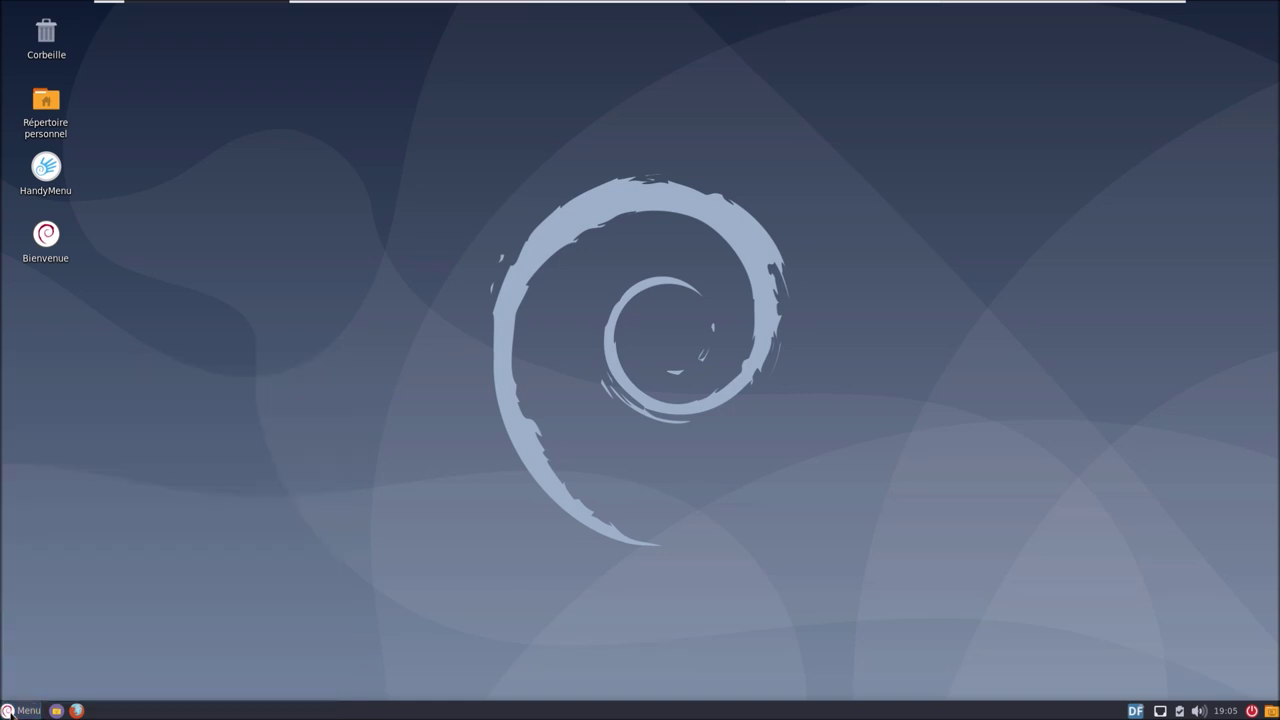
Check that automatic updates are enabled in Logiciels' update preferences
{"action": "mouse_move", "coordinate": [303, 5]}
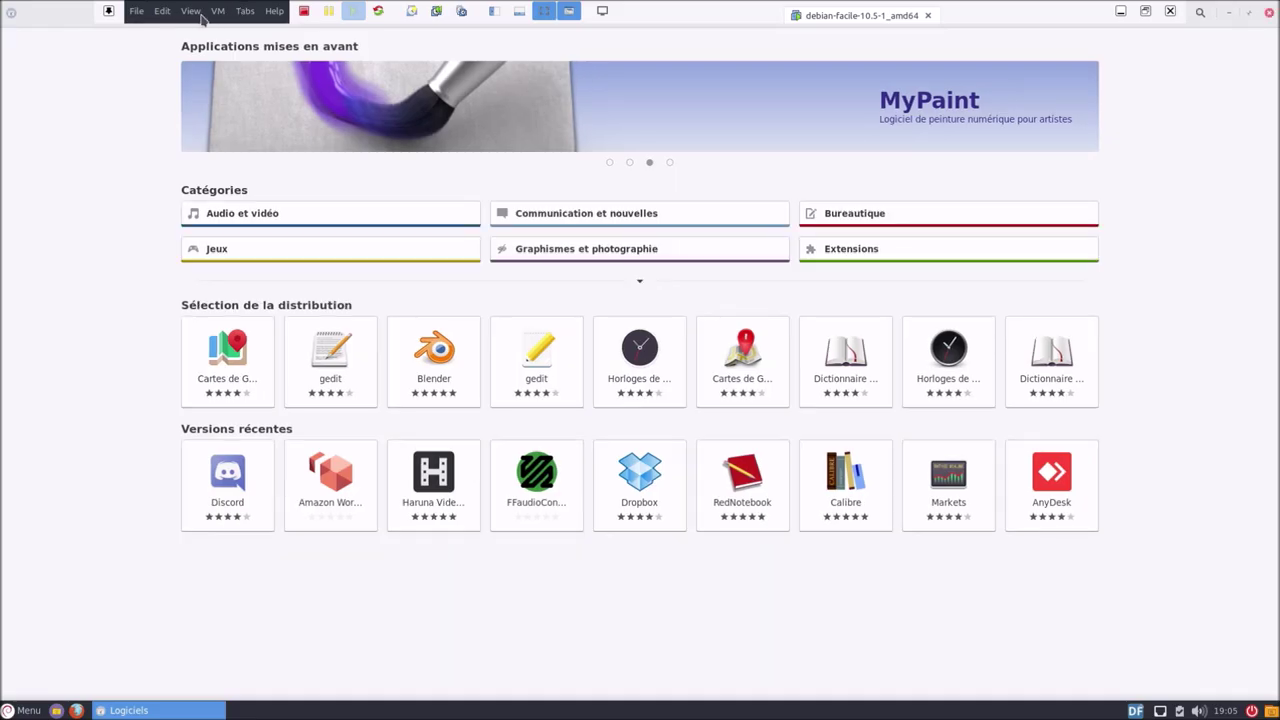
{"action": "left_click", "coordinate": [193, 14]}
{"action": "left_click", "coordinate": [198, 52]}
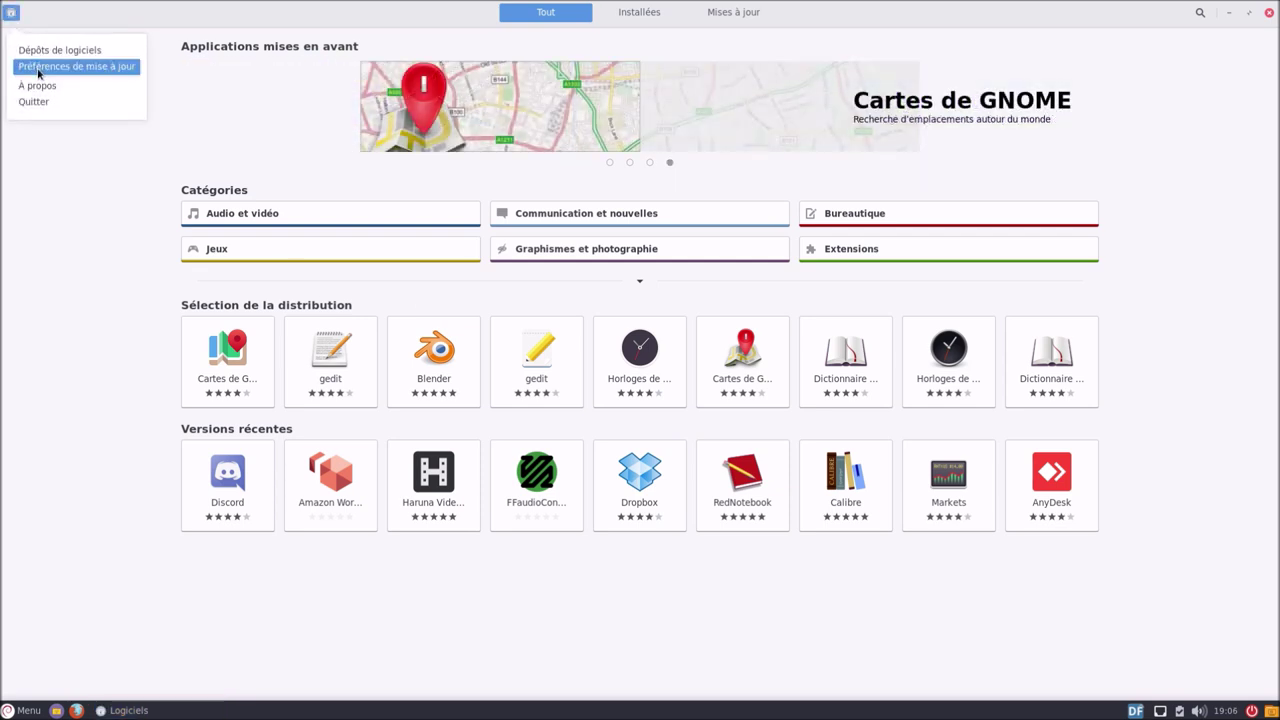
{"action": "left_click", "coordinate": [38, 70]}
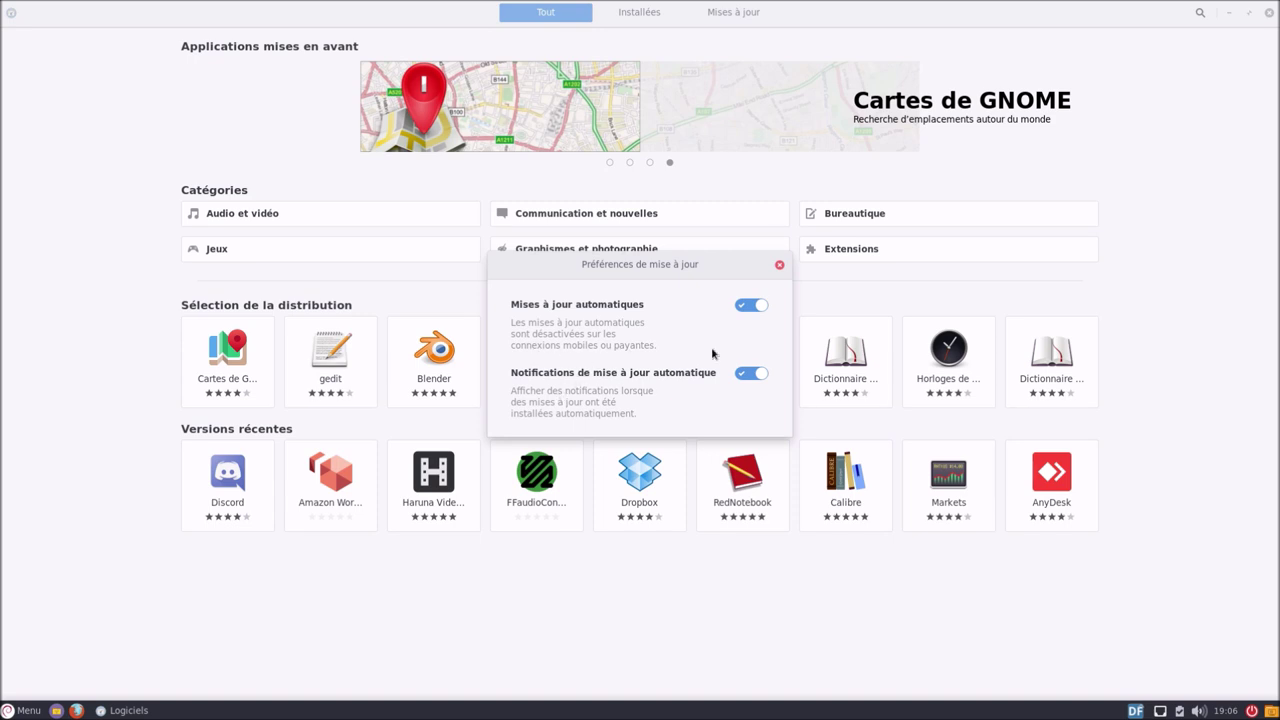
{"action": "left_click", "coordinate": [779, 265]}
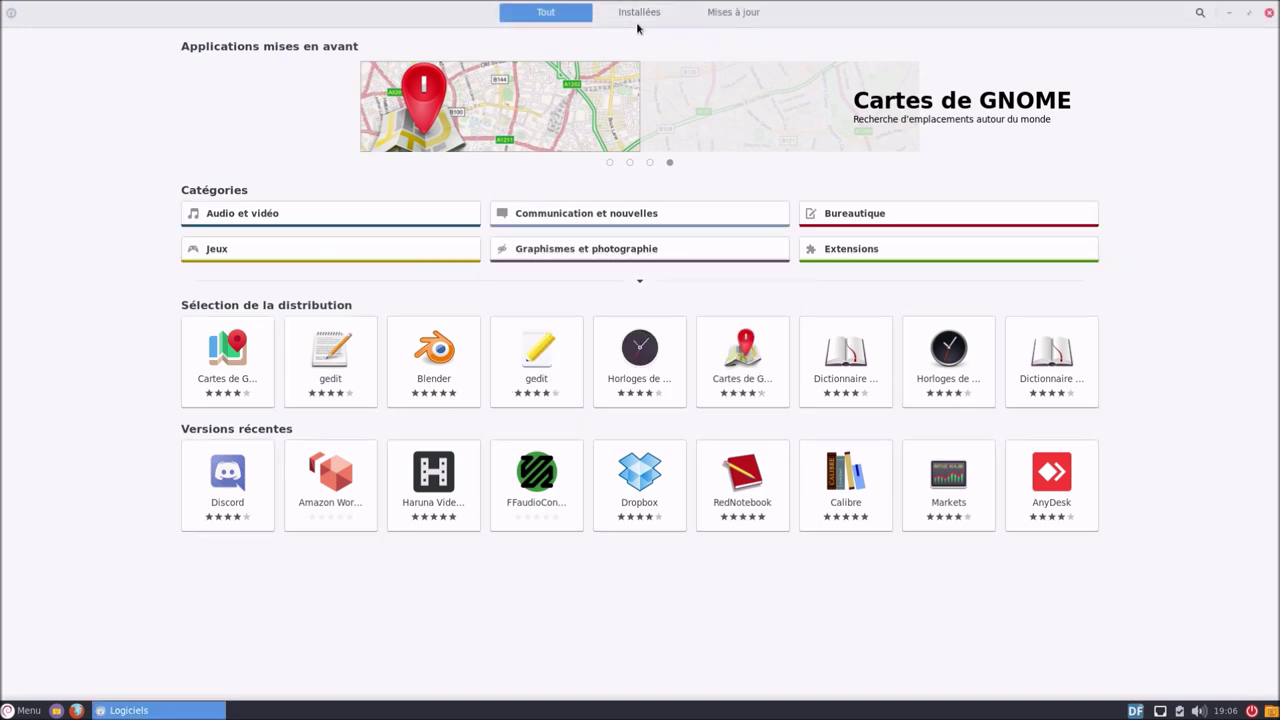
Search the catalogue for 'obs' and review the Debian OBS package details
{"action": "left_click", "coordinate": [1199, 13]}
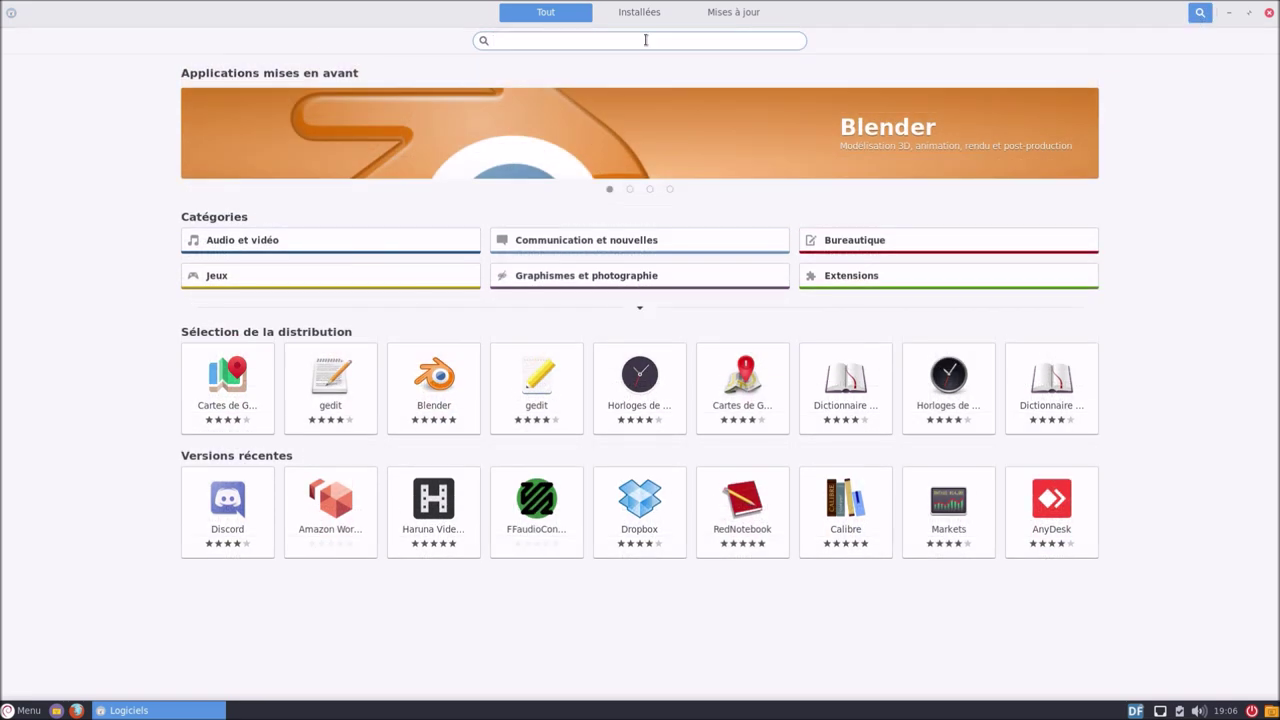
{"action": "type", "text": "obs"}
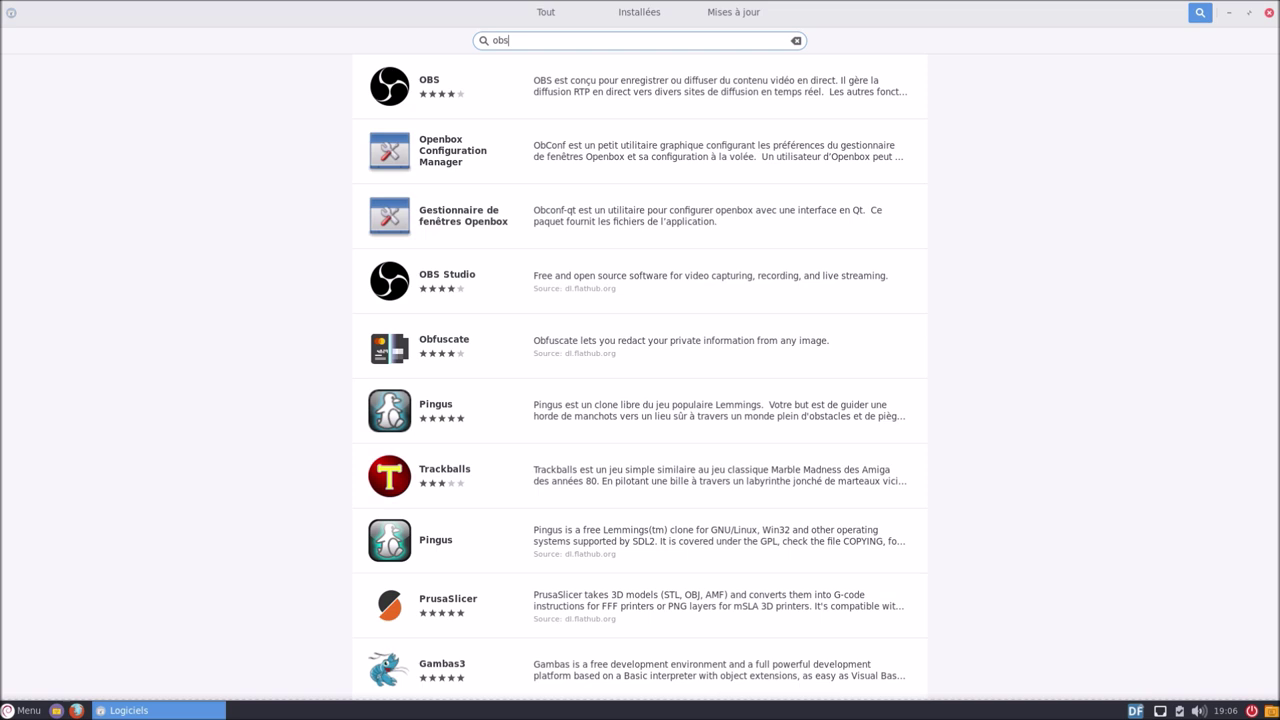
{"action": "left_click", "coordinate": [444, 97]}
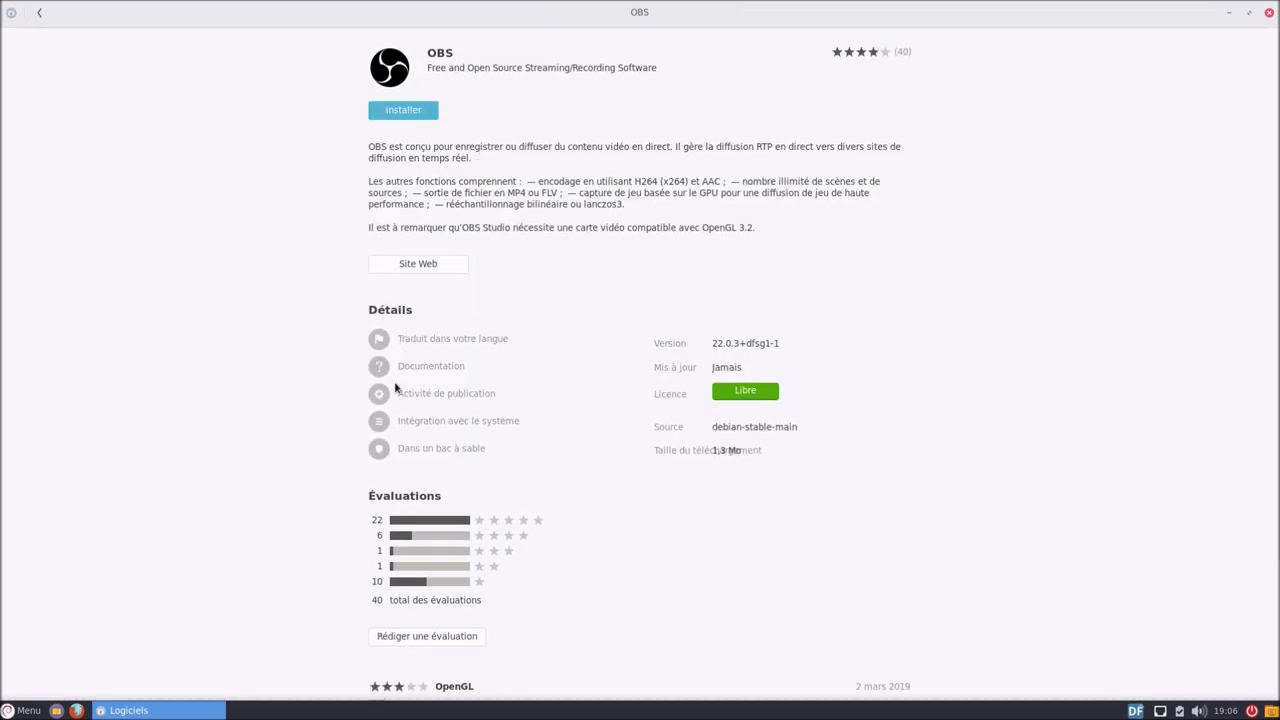
{"action": "scroll", "coordinate": [440, 550], "scroll_direction": "down", "scroll_amount": 3}
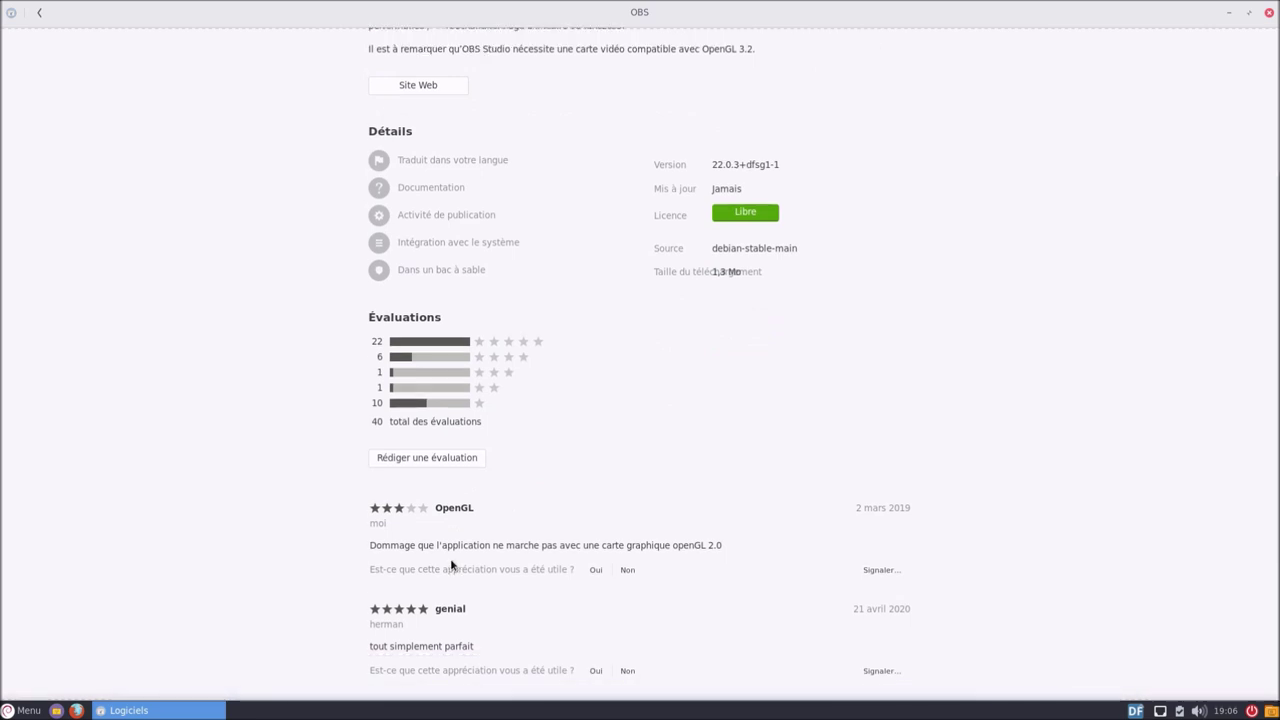
{"action": "scroll", "coordinate": [377, 424], "scroll_direction": "up", "scroll_amount": 3}
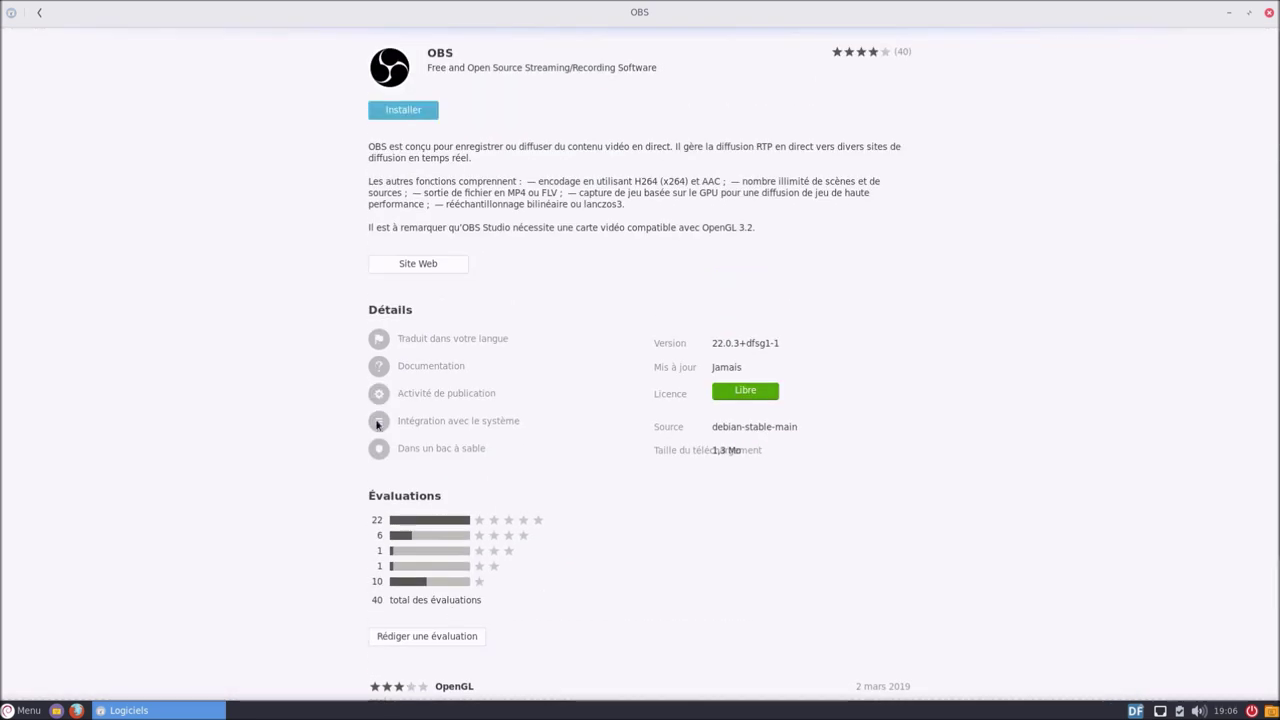
{"action": "left_click", "coordinate": [39, 12]}
Review the Flathub OBS Studio 25.0.8 details page, then return to the results
{"action": "left_click", "coordinate": [447, 289]}
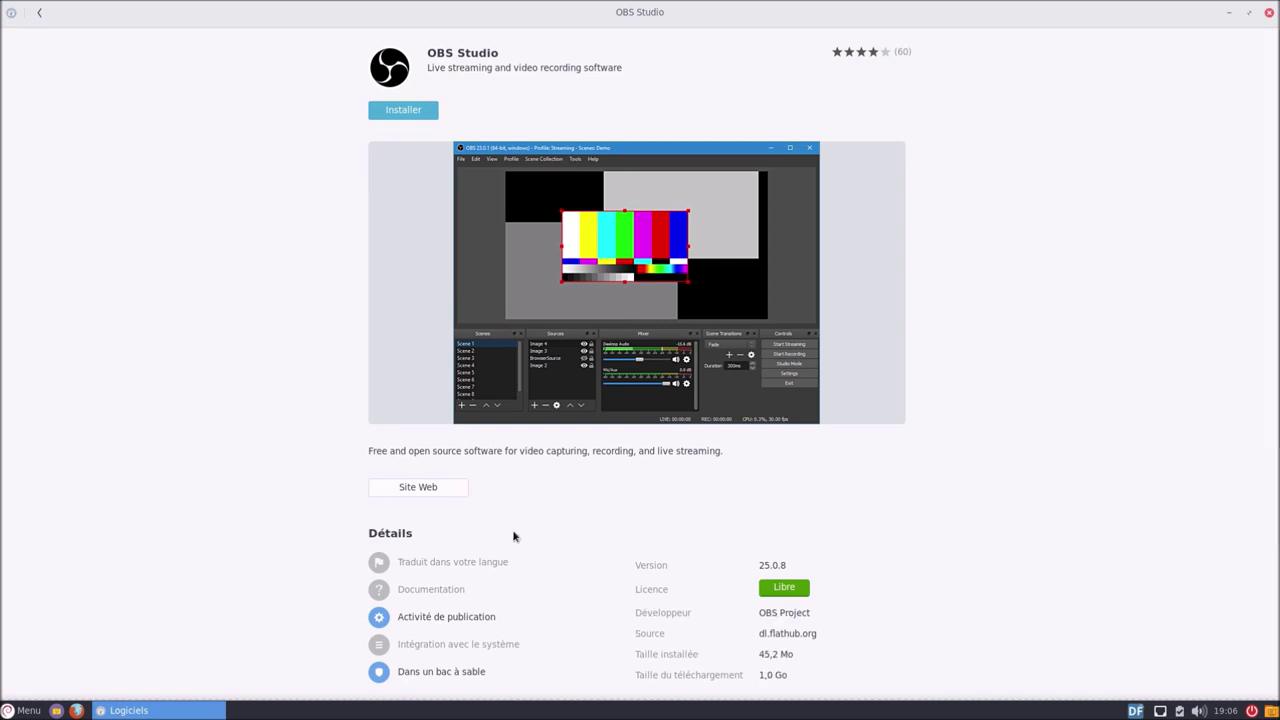
{"action": "scroll", "coordinate": [513, 537], "scroll_direction": "down", "scroll_amount": 3}
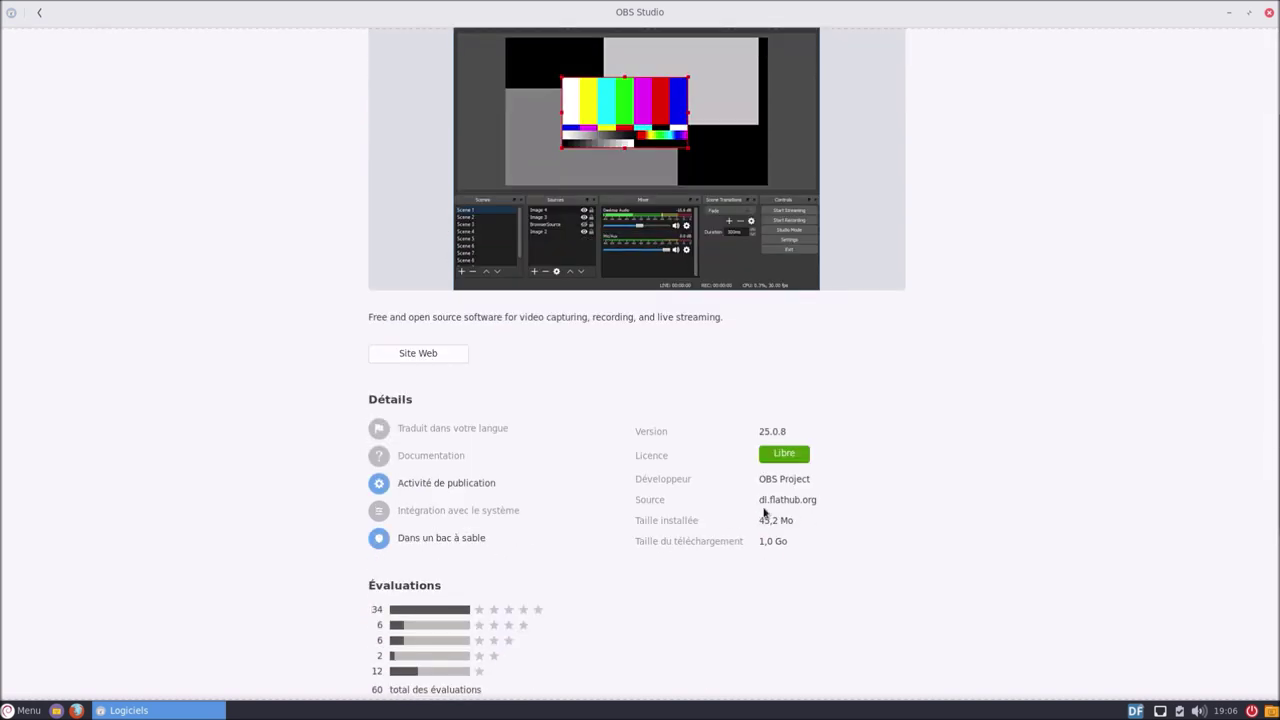
{"action": "scroll", "coordinate": [764, 514], "scroll_direction": "up", "scroll_amount": 3}
{"action": "left_click", "coordinate": [39, 12]}
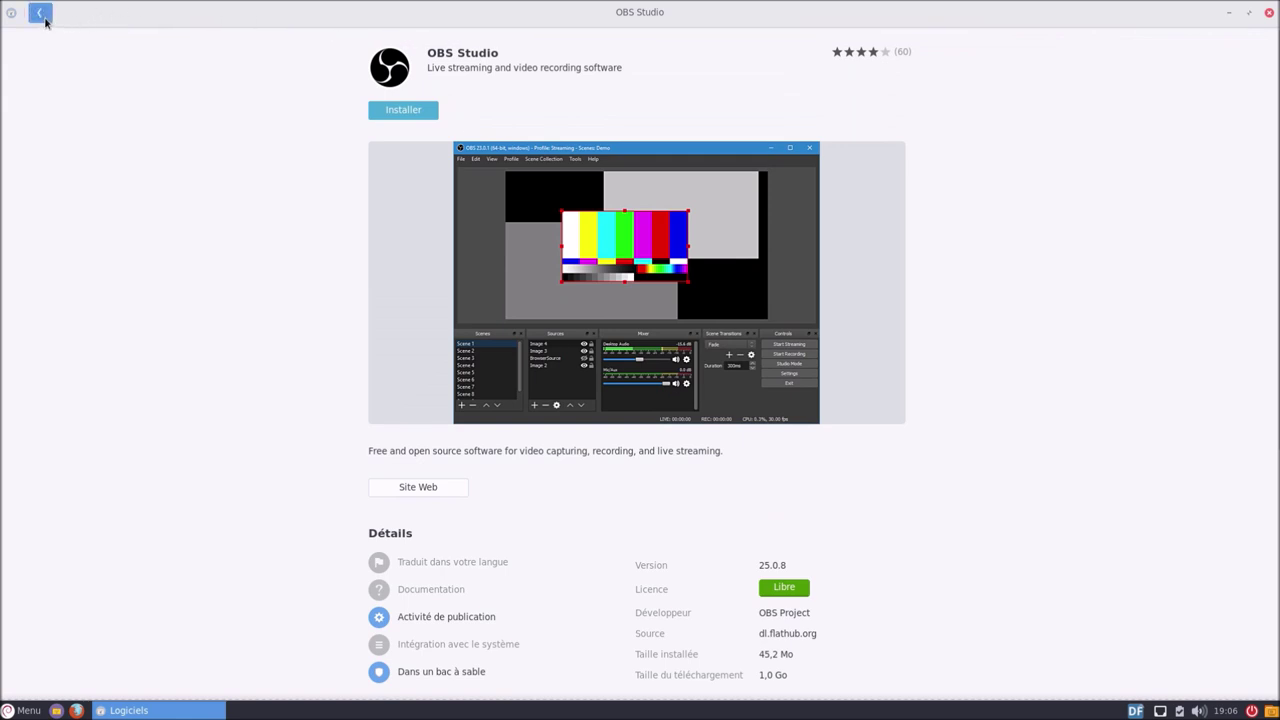
Compare the Debian OBS package with the Flathub OBS Studio entry
{"action": "left_click", "coordinate": [521, 63]}
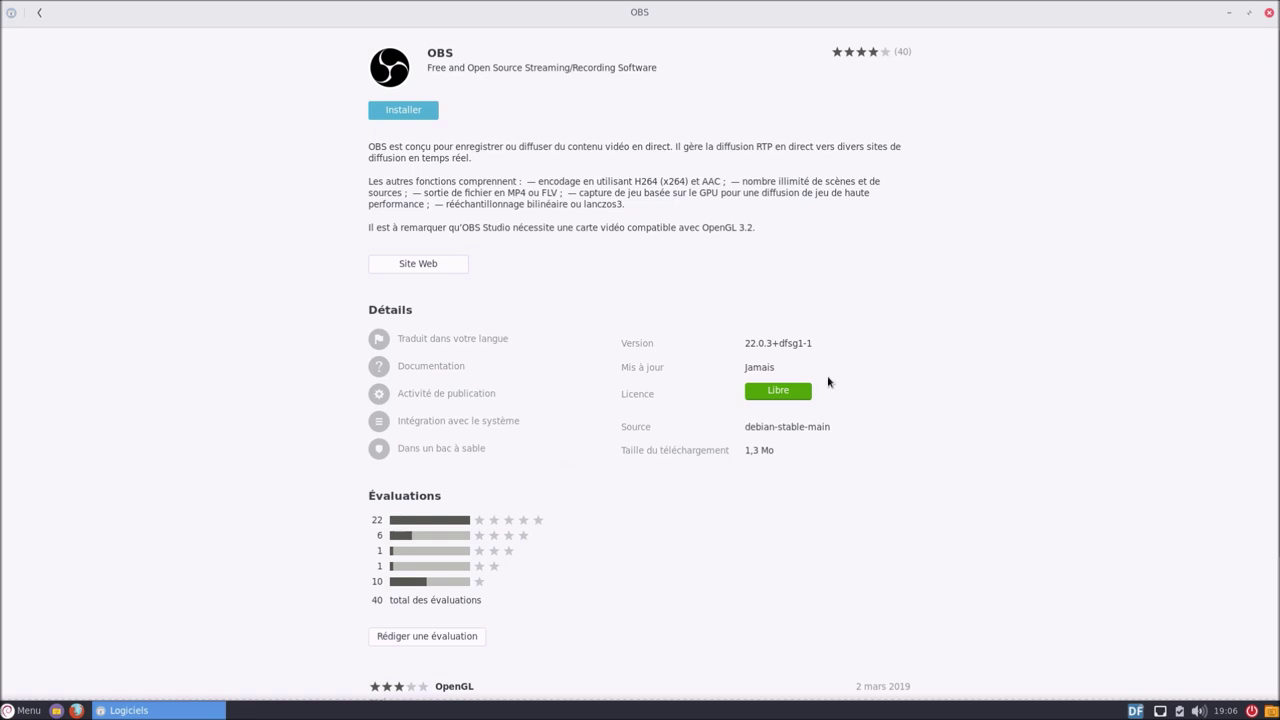
{"action": "left_click", "coordinate": [42, 15]}
{"action": "left_click", "coordinate": [444, 275]}
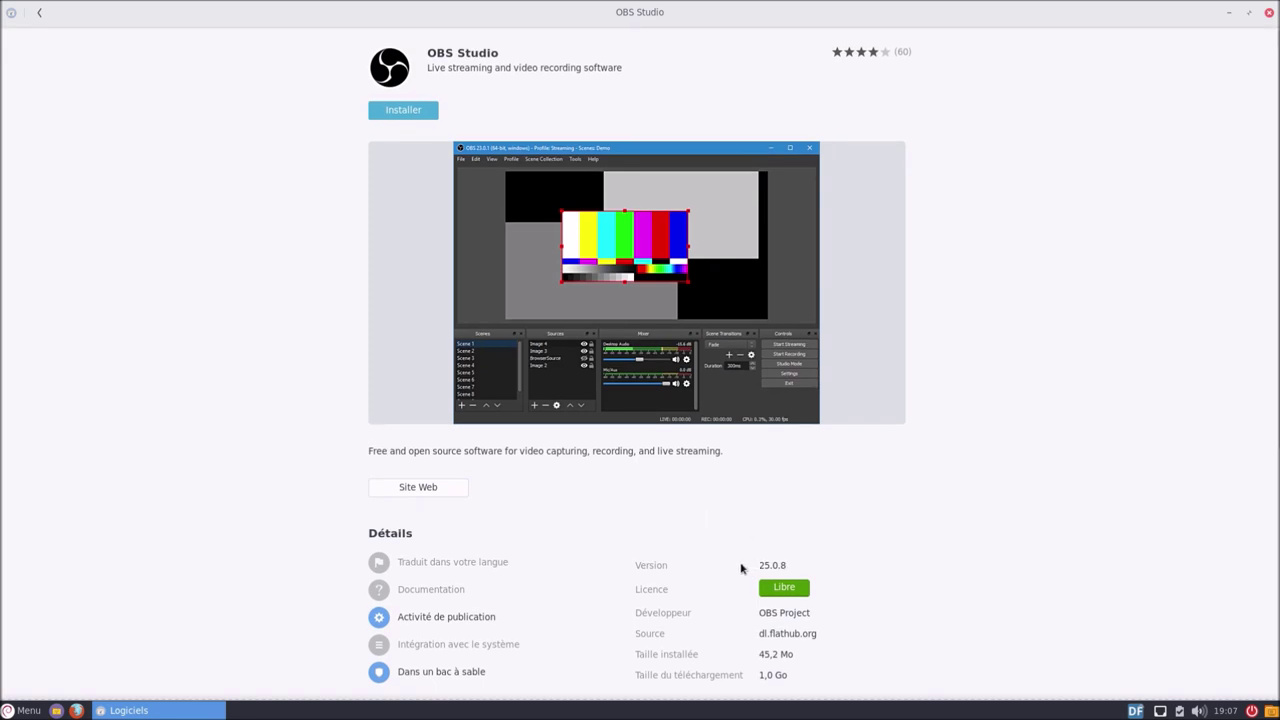
{"action": "scroll", "coordinate": [741, 568], "scroll_direction": "down", "scroll_amount": 3}
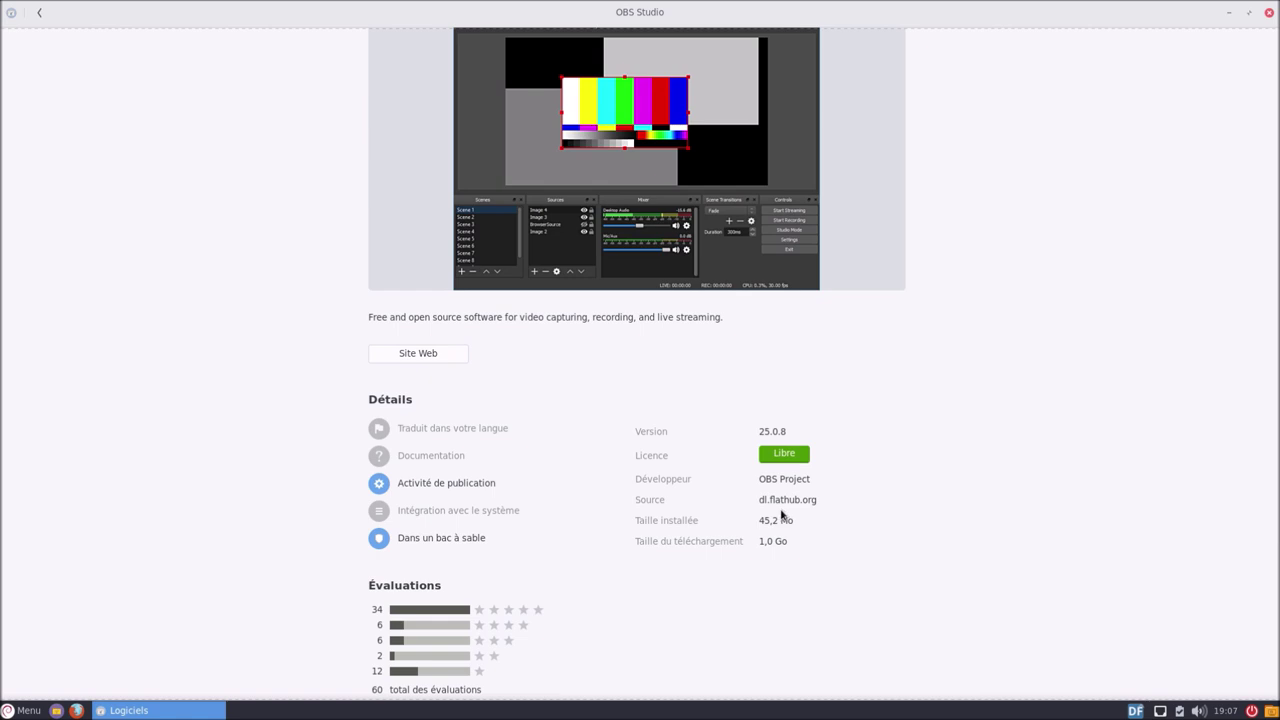
Install Flathub OBS Studio 25.0.8 and snap the store window to the left half
{"action": "scroll", "coordinate": [782, 499], "scroll_direction": "down", "scroll_amount": 5}
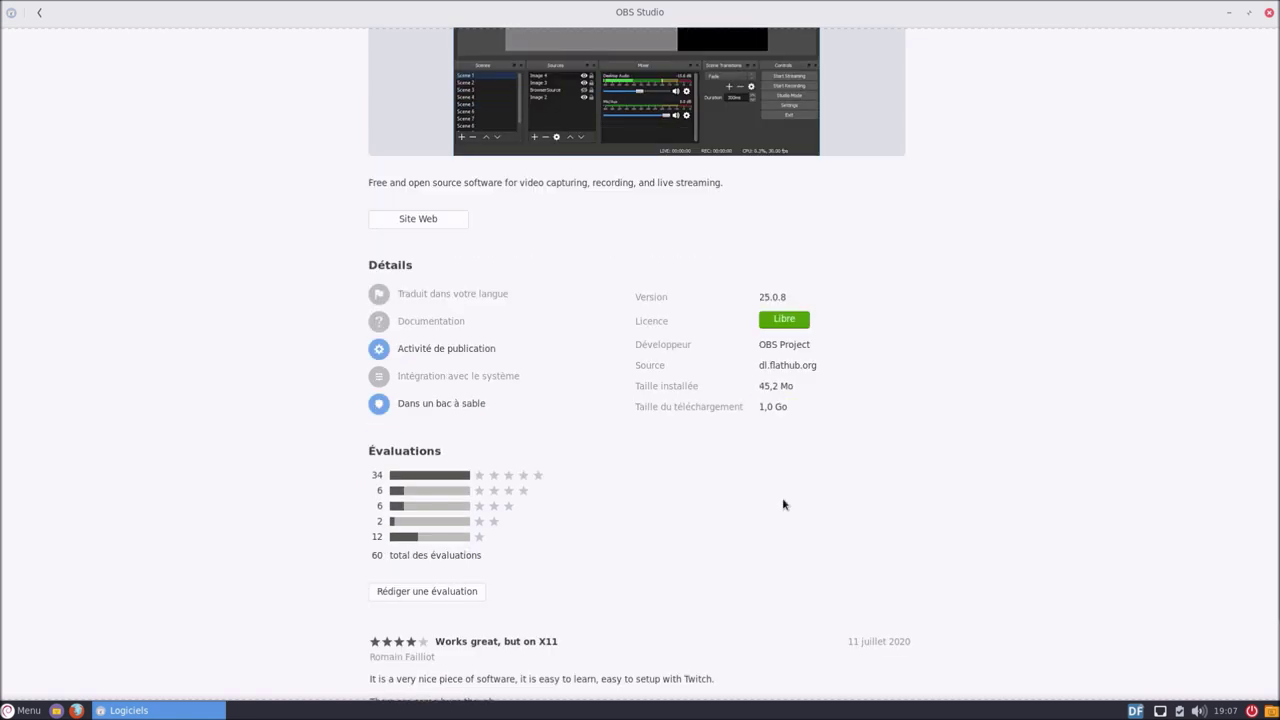
{"action": "scroll", "coordinate": [782, 499], "scroll_direction": "up", "scroll_amount": 8}
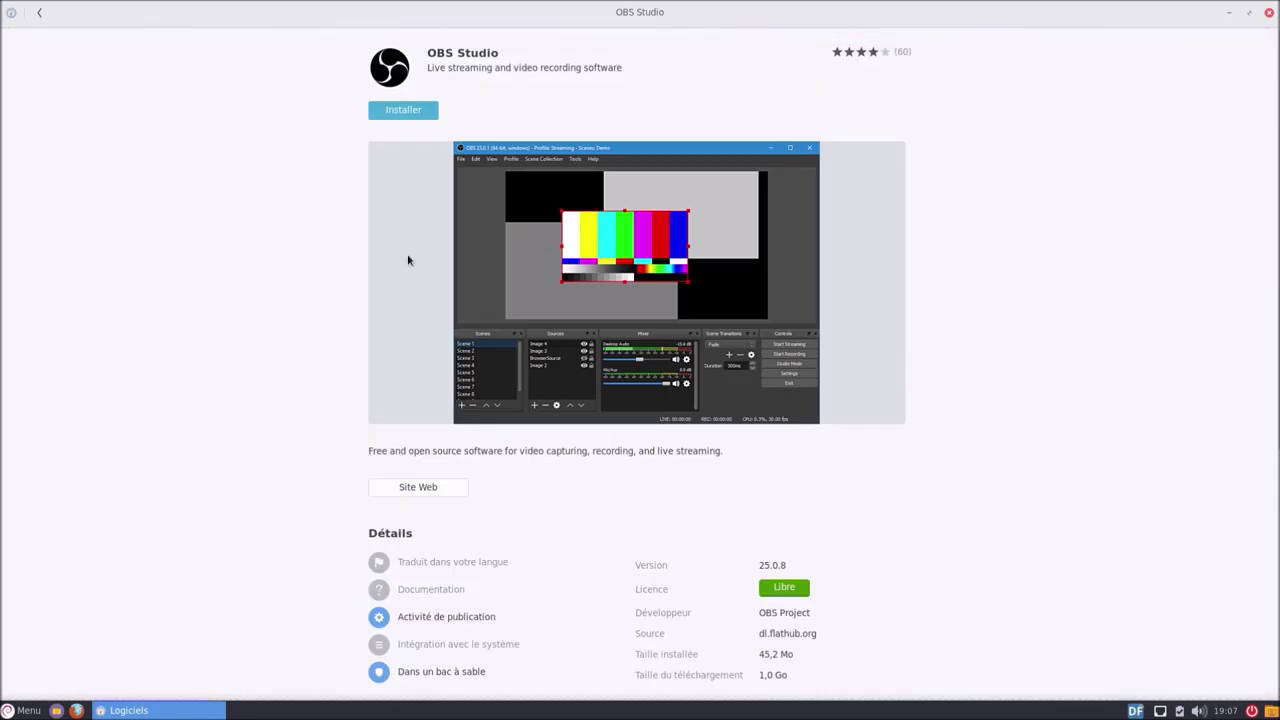
{"action": "left_click", "coordinate": [403, 112]}
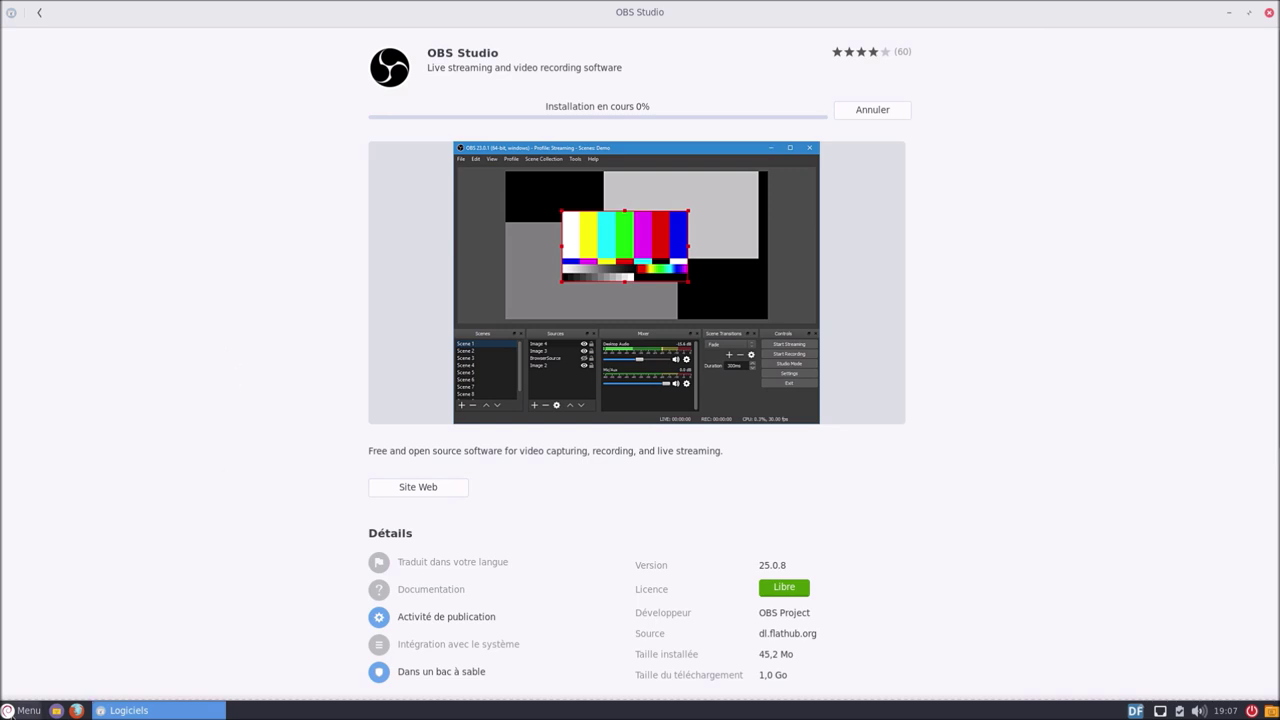
{"action": "left_click_drag", "start_coordinate": [495, 20], "coordinate": [0, 280]}
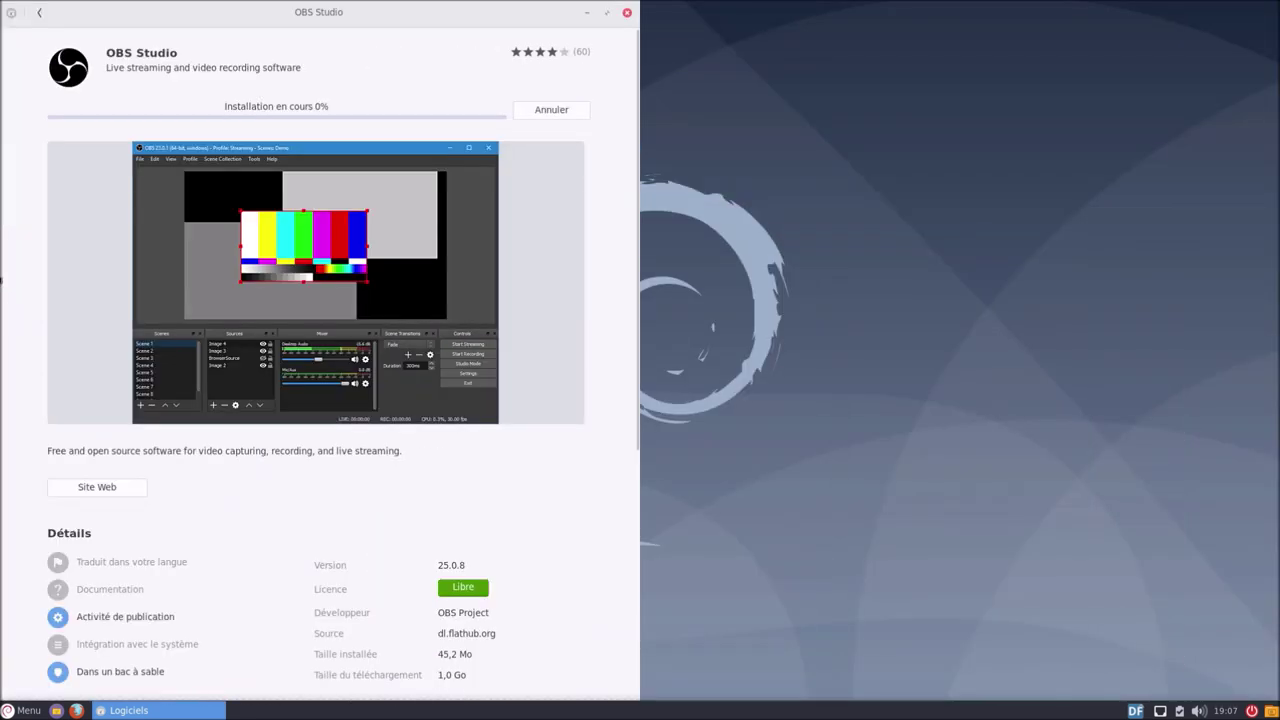
Open an Xfce terminal and run nmon
{"action": "left_click", "coordinate": [20, 710]}
{"action": "type", "text": "t"}
{"action": "key", "text": "Return"}
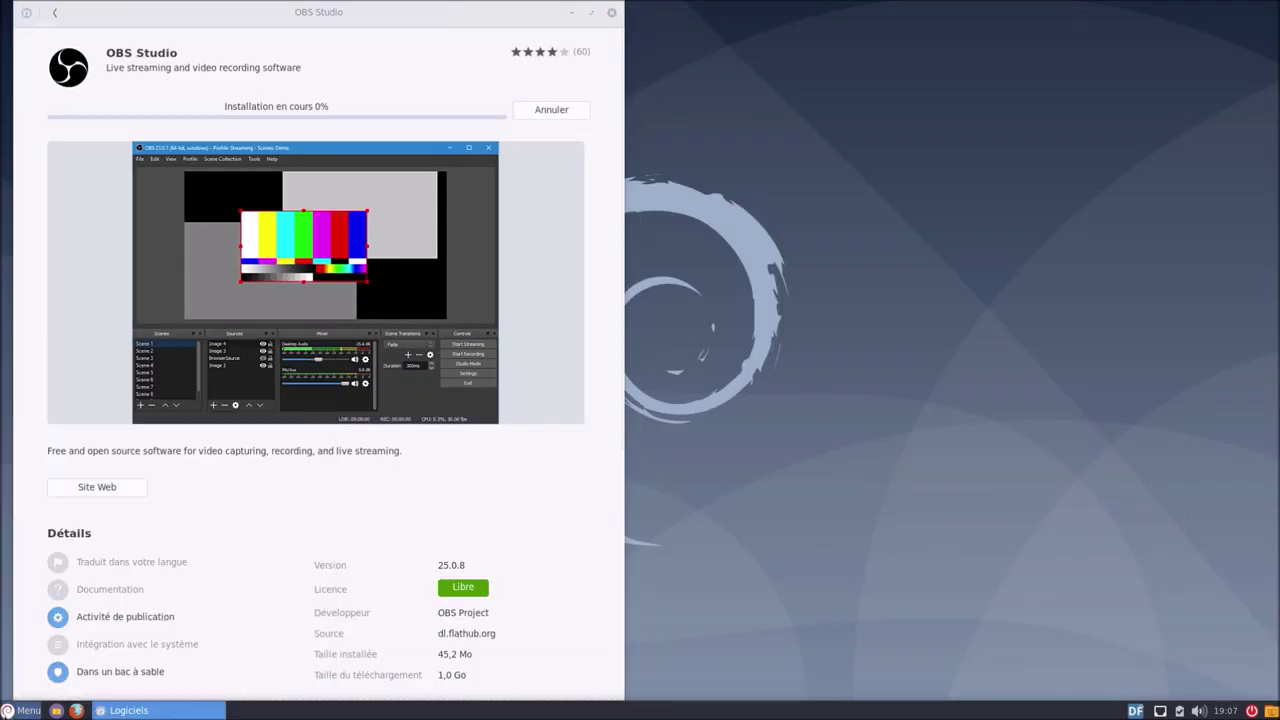
{"action": "type", "text": "nmon"}
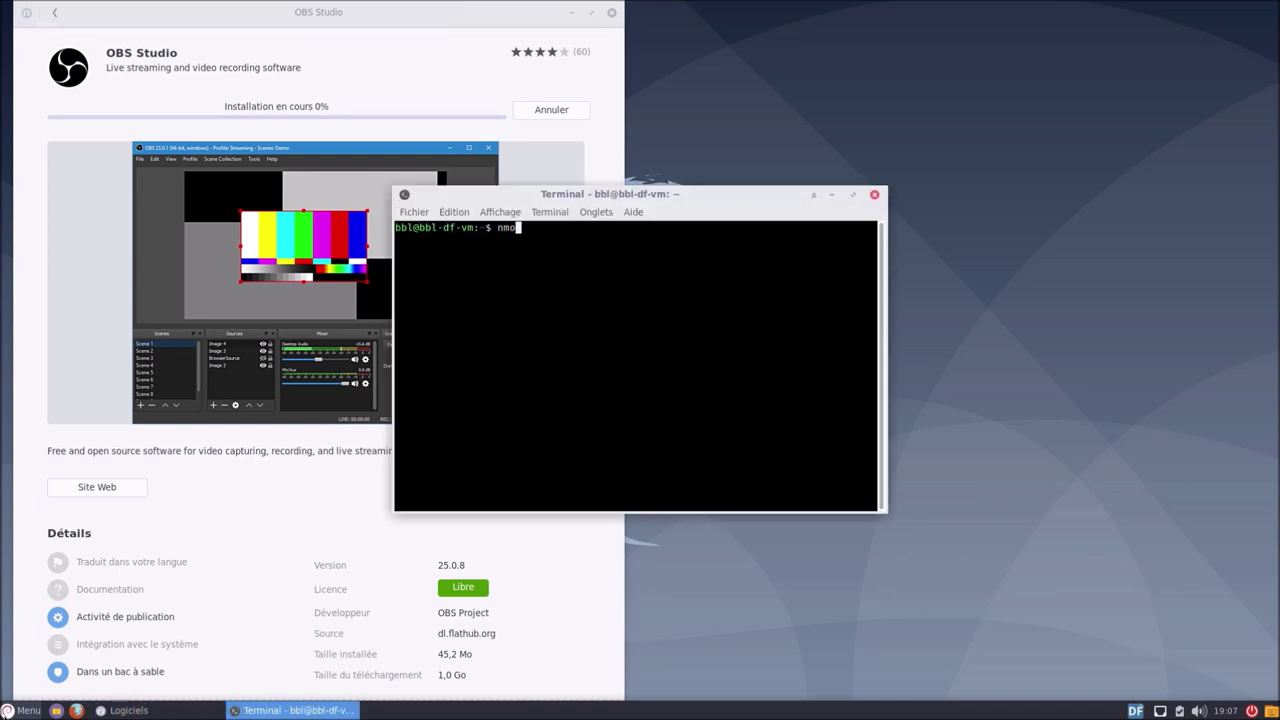
{"action": "key", "text": "Return"}
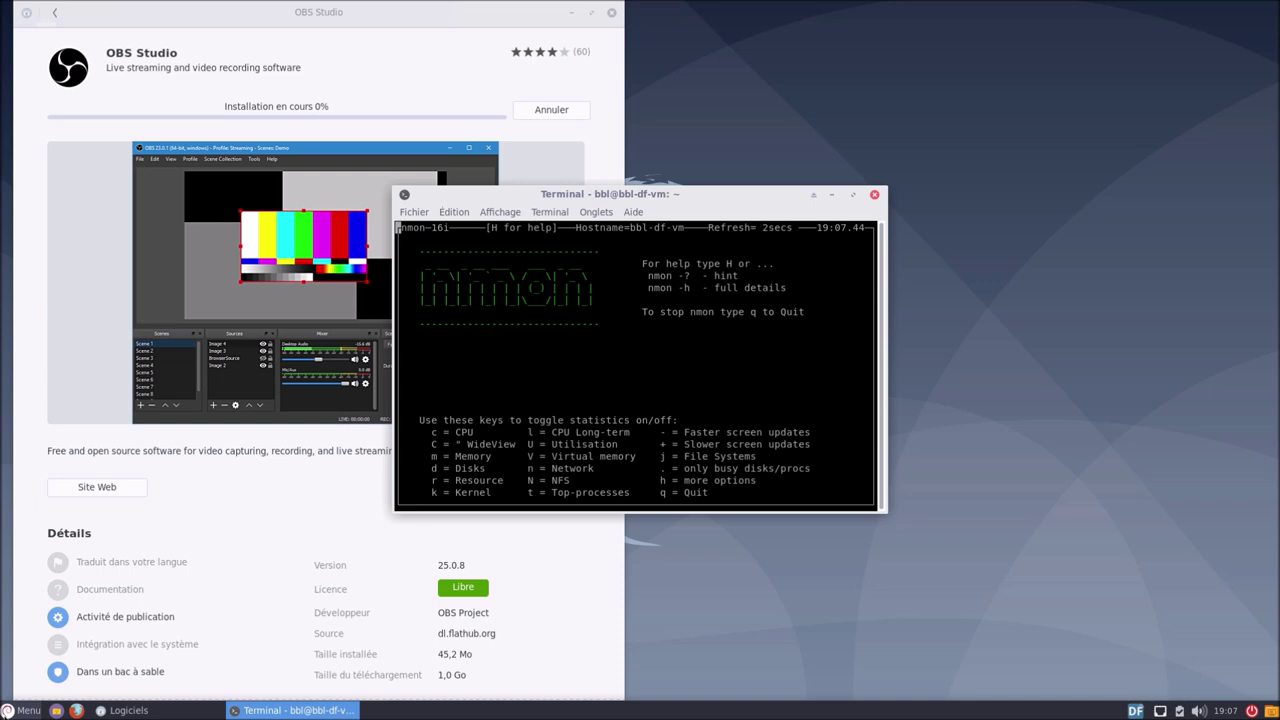
Toggle nmon's r, d and n panels, ending on disk and network I/O statistics
{"action": "key", "text": "c"}
{"action": "key", "text": "r"}
{"action": "key", "text": "d"}
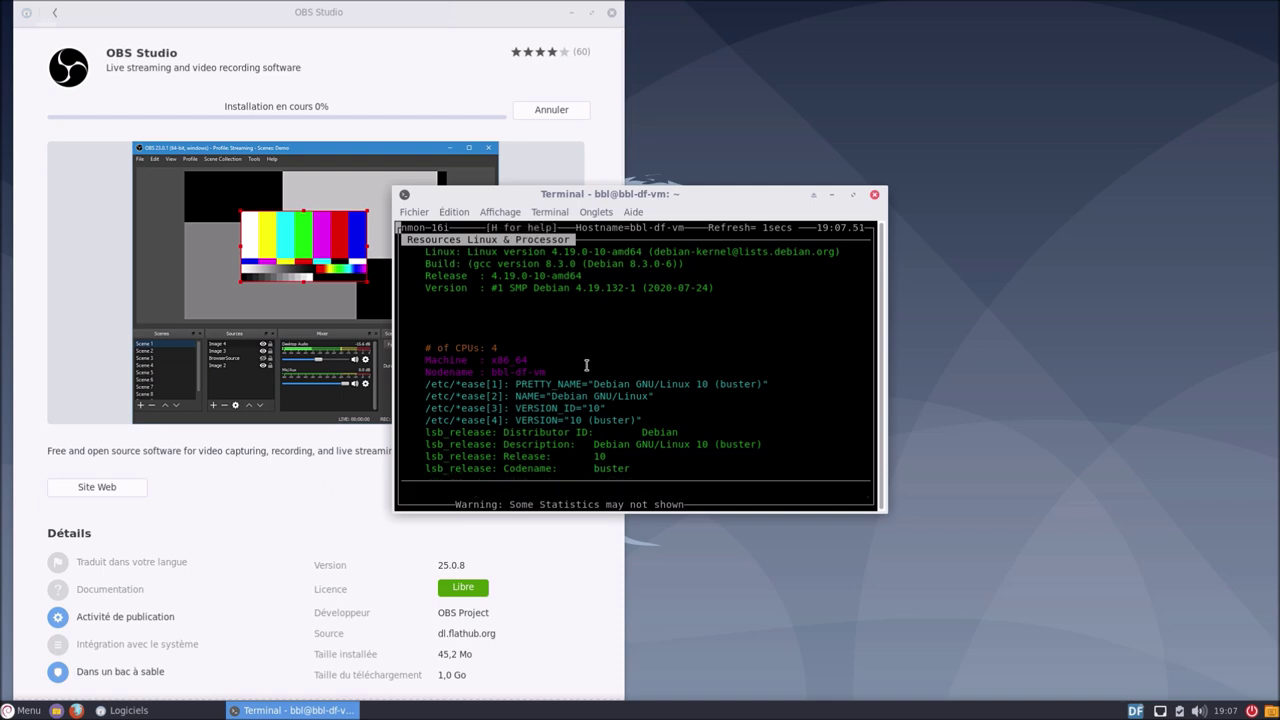
{"action": "key", "text": "r"}
{"action": "key", "text": "d"}
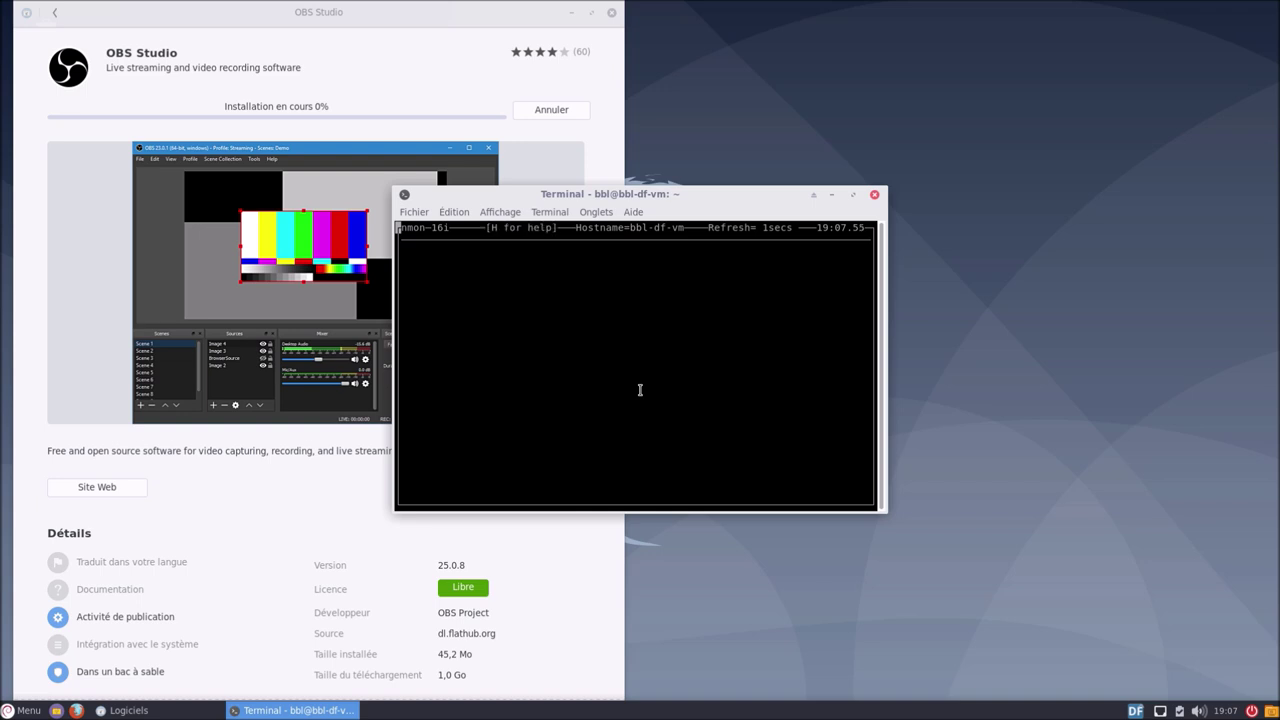
{"action": "key", "text": "d"}
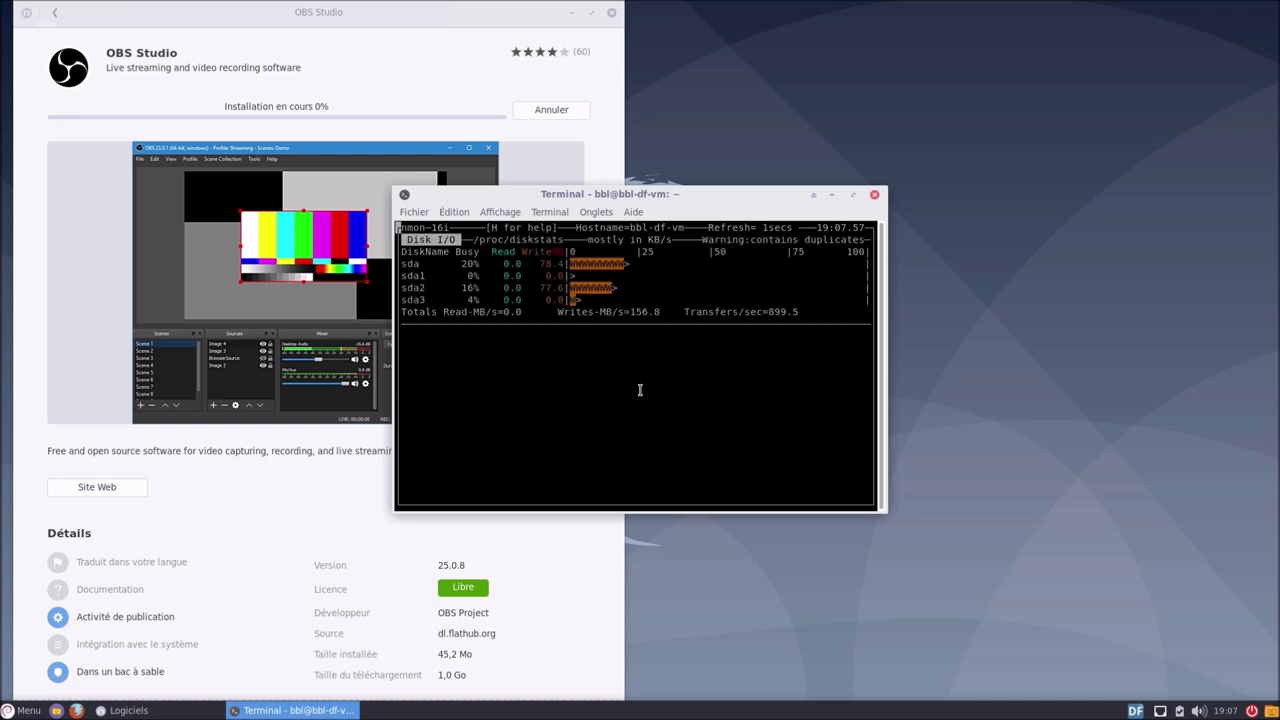
{"action": "key", "text": "n"}
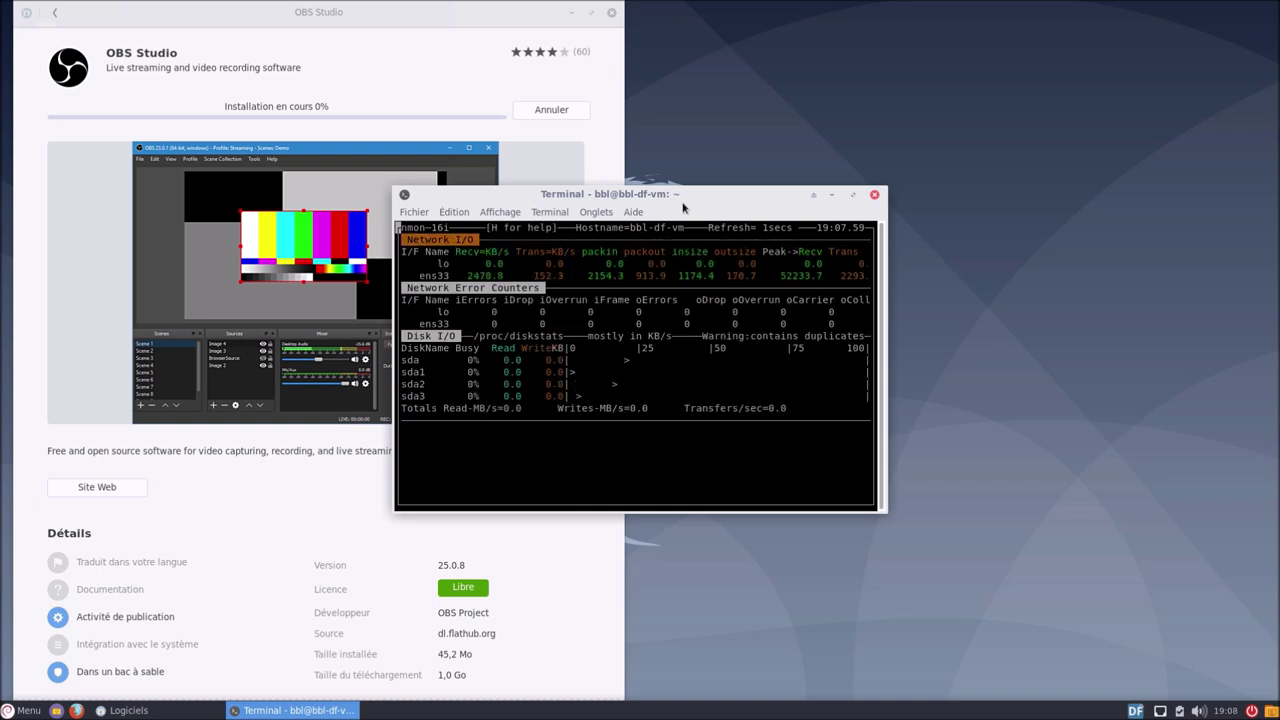
Move the terminal right, close it despite nmon running, and close the software store
{"action": "left_click_drag", "start_coordinate": [691, 195], "coordinate": [999, 204]}
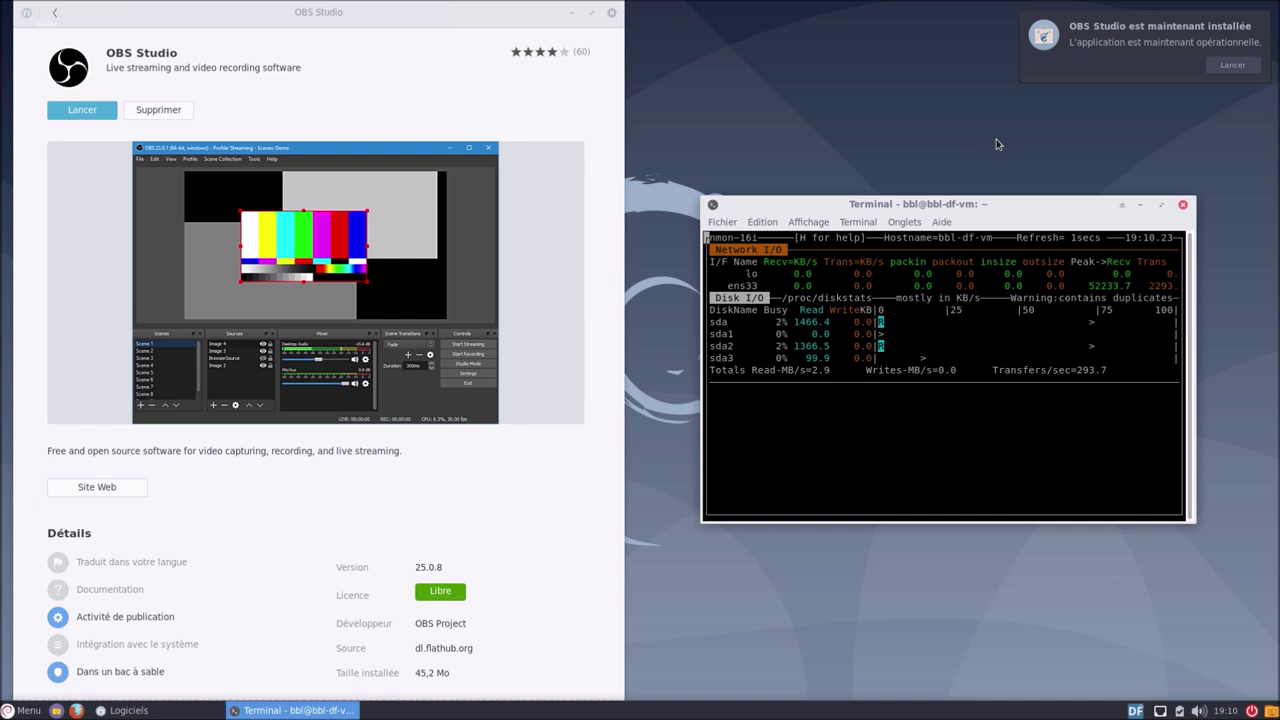
{"action": "left_click", "coordinate": [1182, 204]}
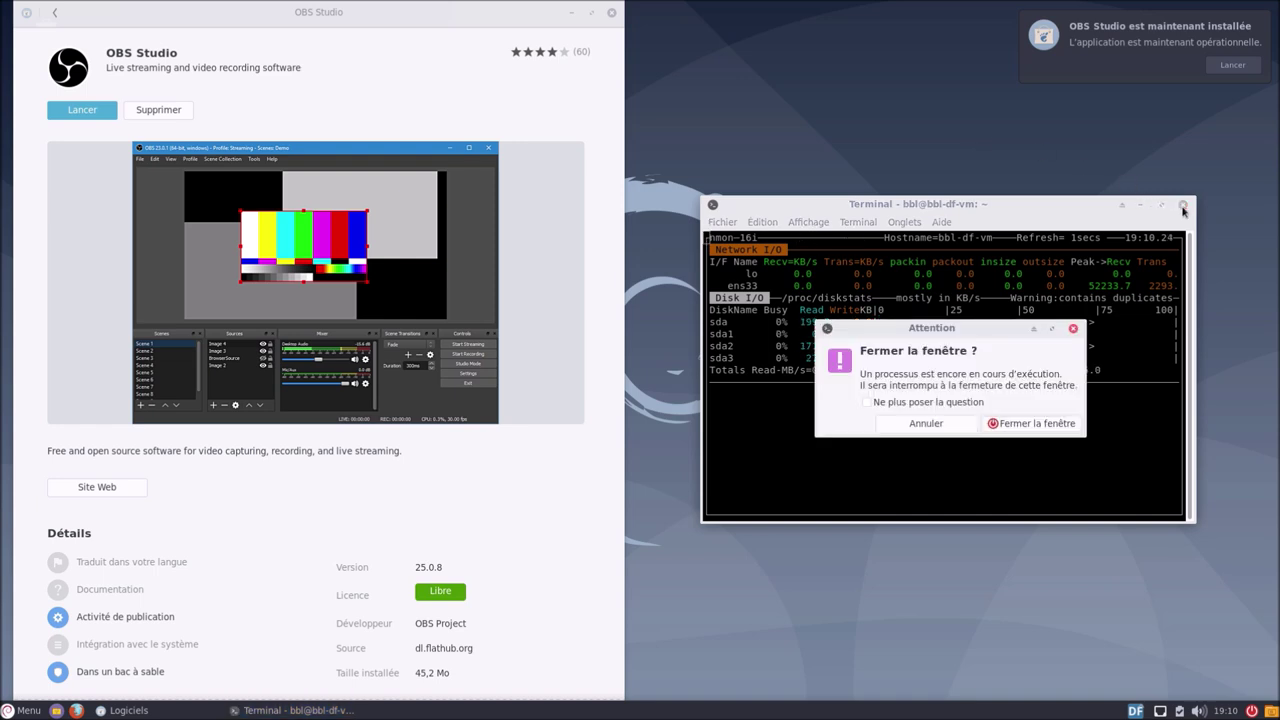
{"action": "left_click", "coordinate": [1040, 424]}
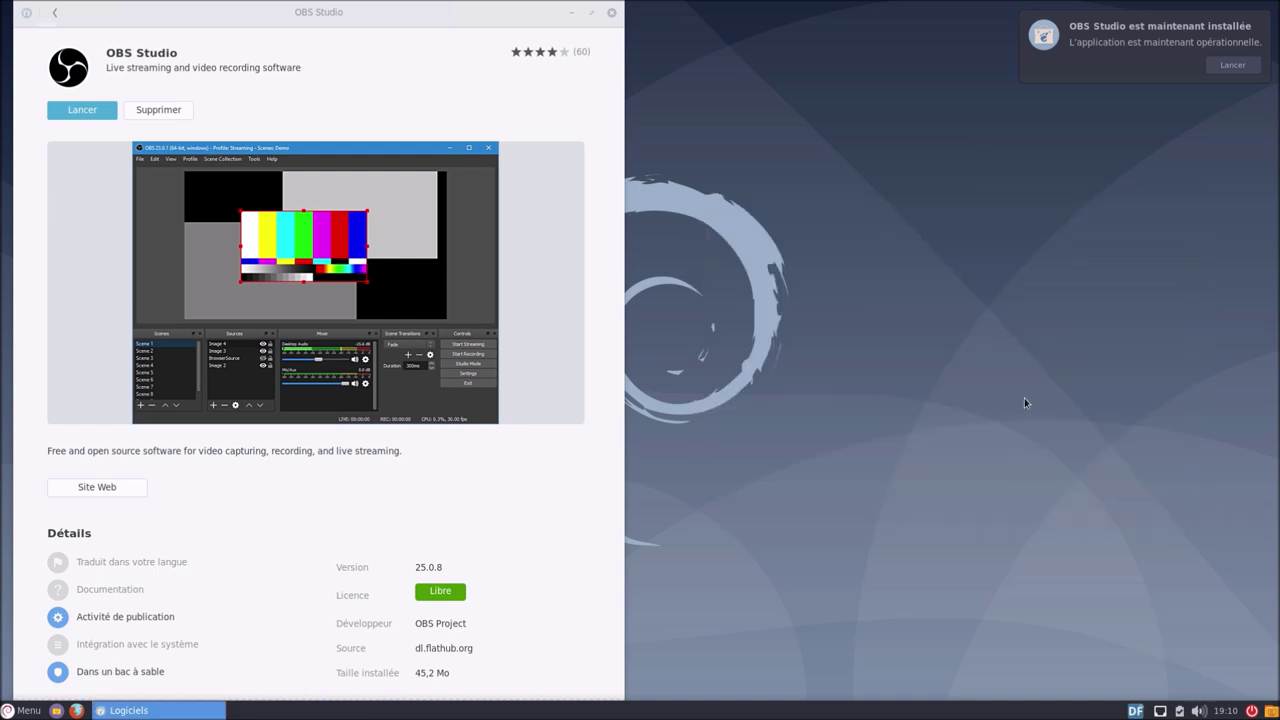
{"action": "left_click", "coordinate": [610, 13]}
Launch OBS Studio, decline the auto-configuration wizard, and centre its window
{"action": "left_click", "coordinate": [22, 711]}
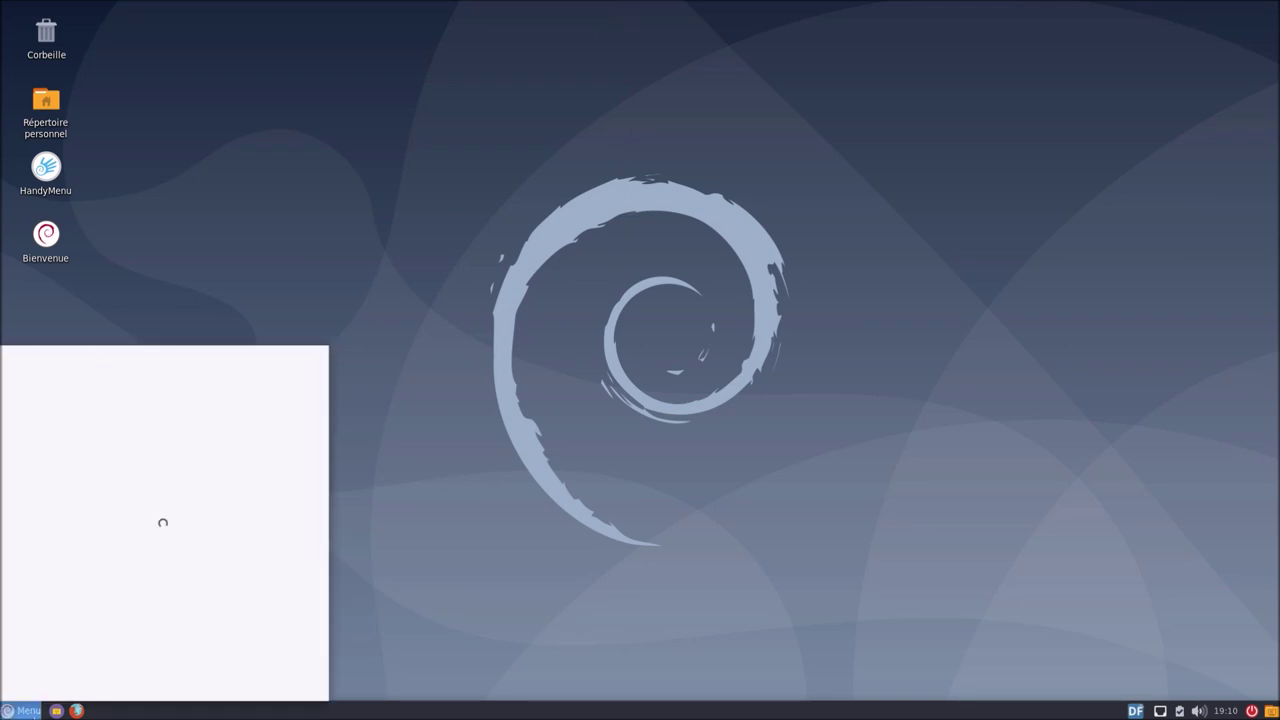
{"action": "type", "text": "ob"}
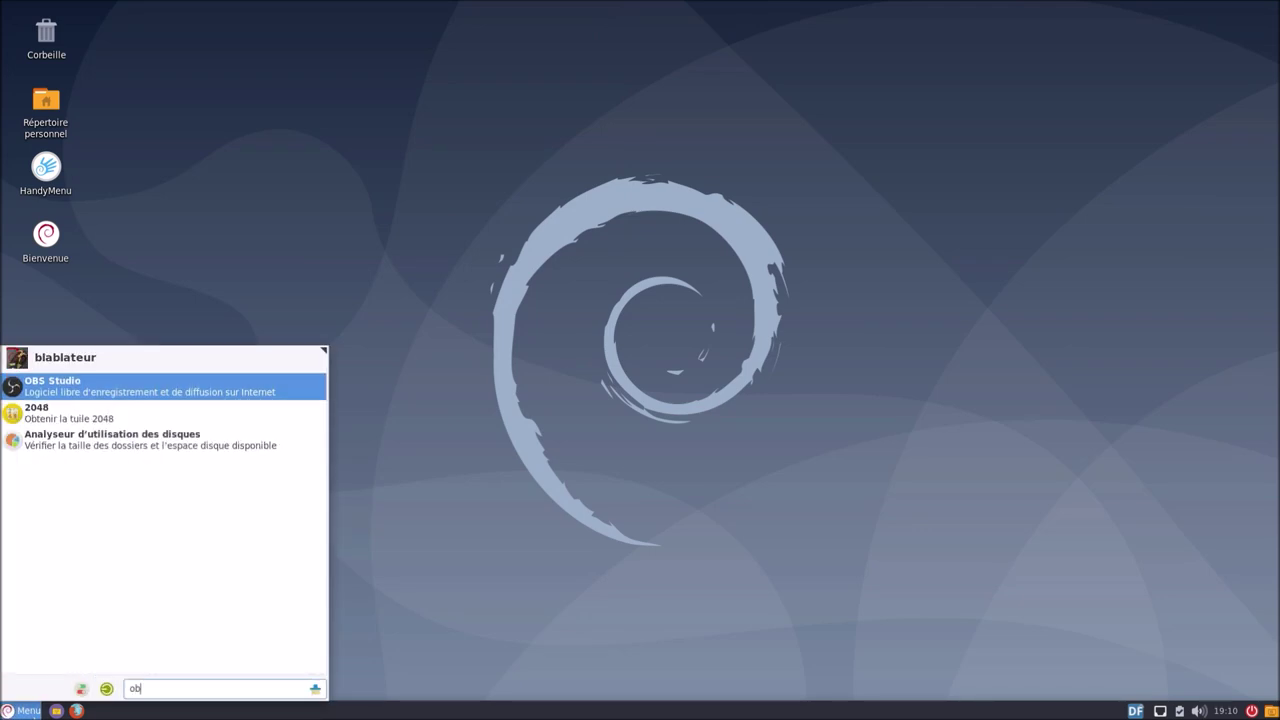
{"action": "key", "text": "Return"}
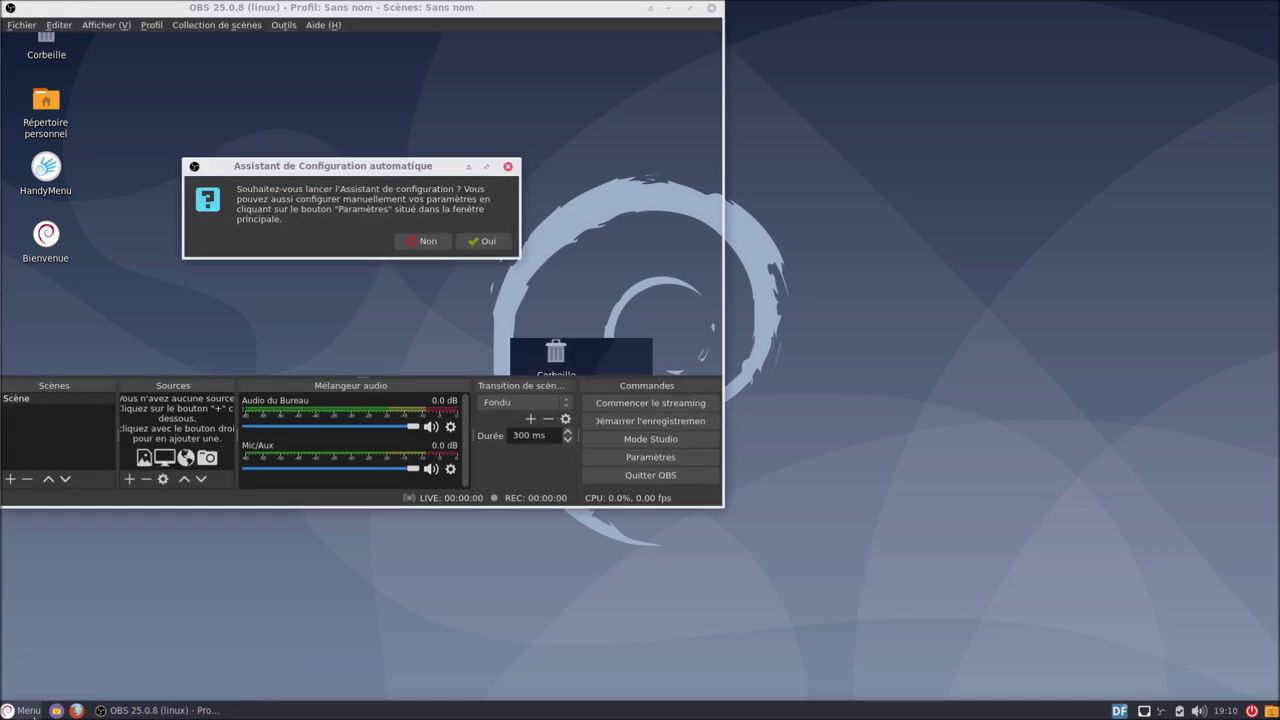
{"action": "left_click", "coordinate": [425, 241]}
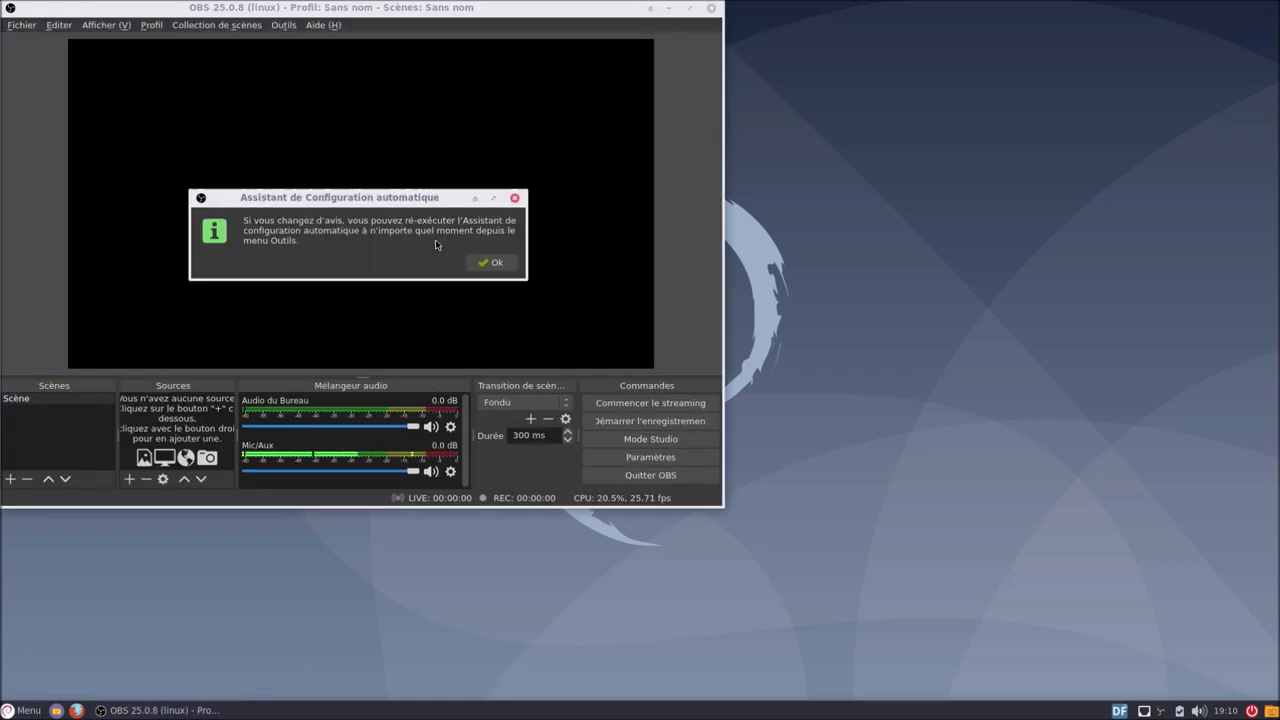
{"action": "left_click", "coordinate": [490, 264]}
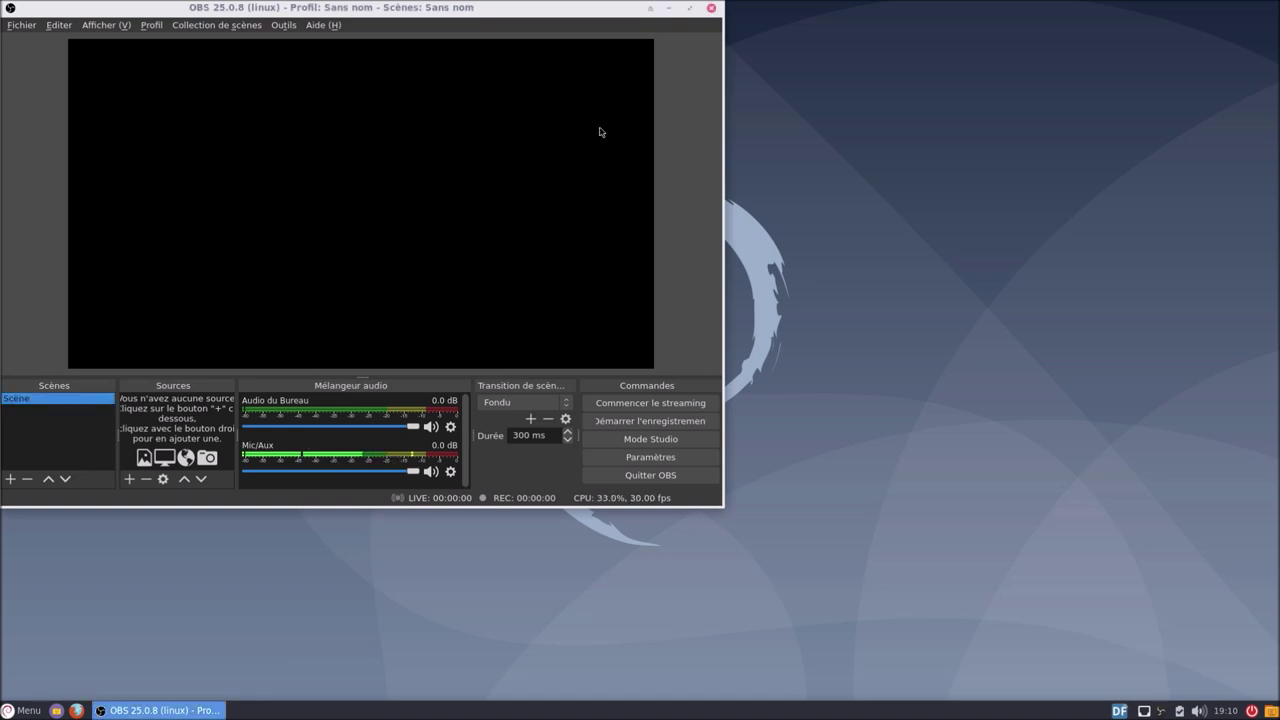
{"action": "left_click_drag", "start_coordinate": [567, 9], "coordinate": [676, 113]}
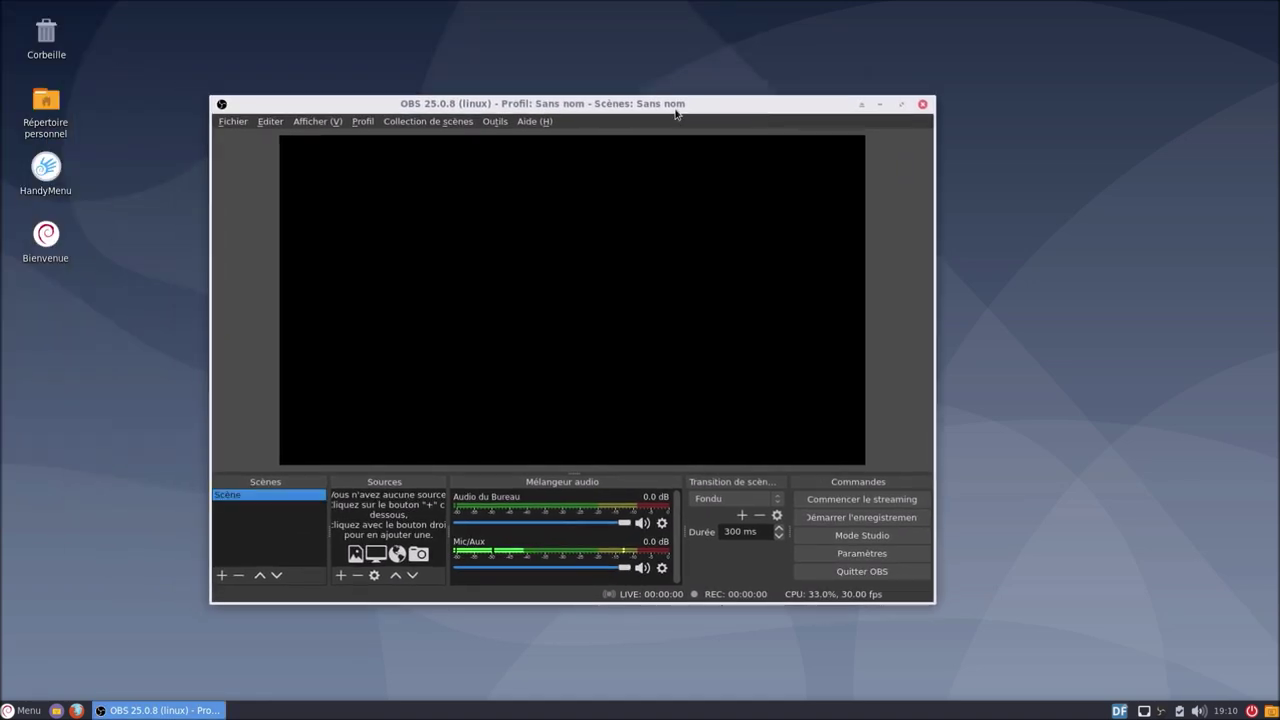
Confirm OBS Studio 25.0.8 in the About box, then quit OBS
{"action": "left_click", "coordinate": [540, 124]}
{"action": "left_click", "coordinate": [549, 207]}
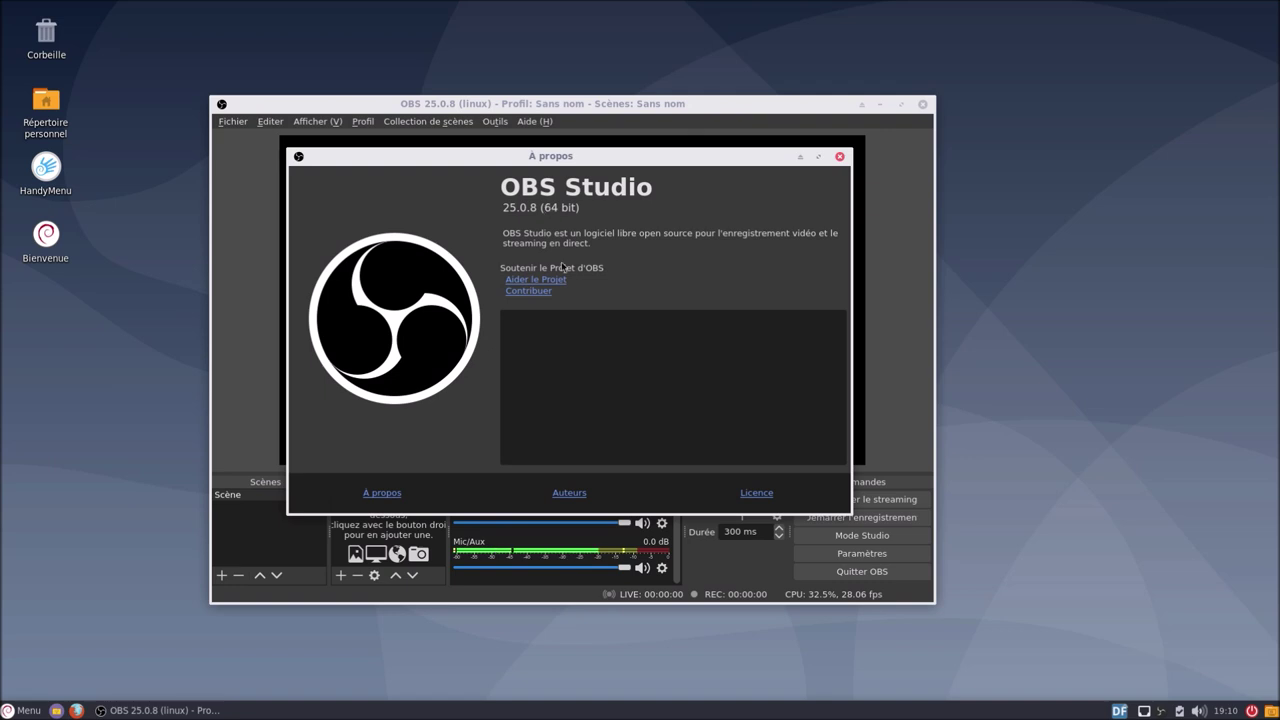
{"action": "left_click", "coordinate": [840, 157]}
{"action": "left_click", "coordinate": [856, 572]}
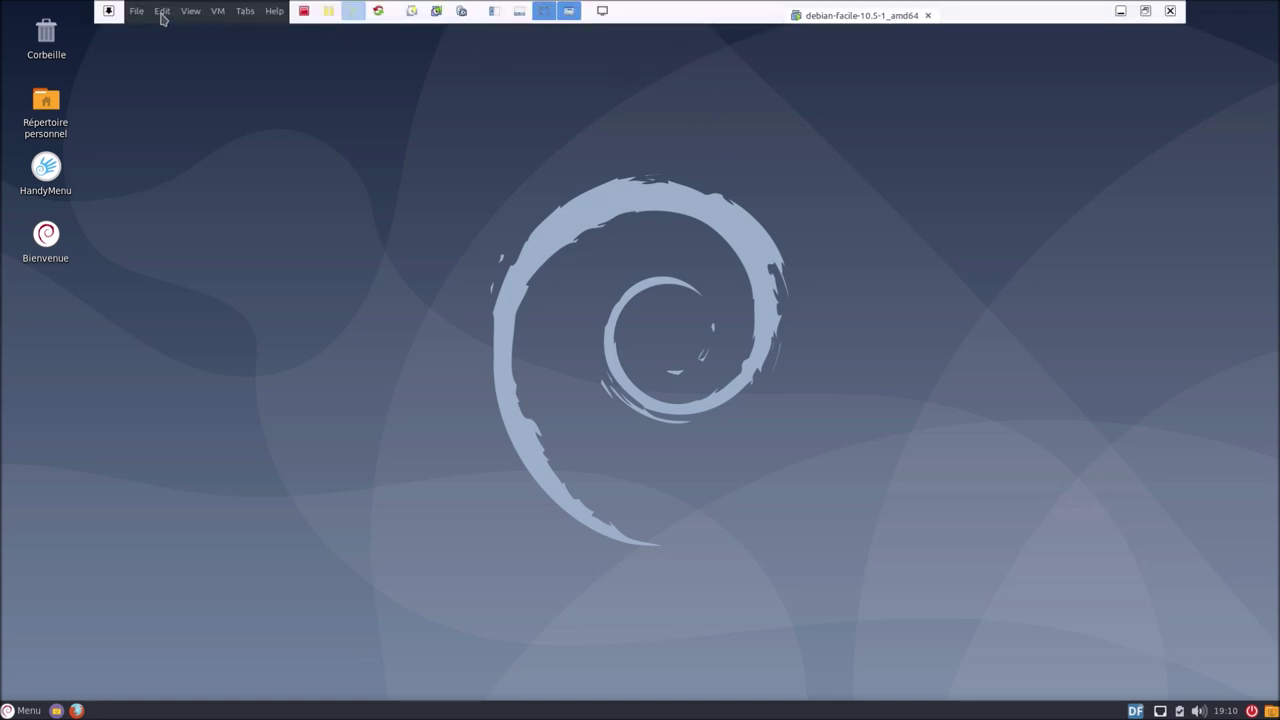
Open Paramètres du bureau from the desktop right-click menu and centre the Bureau window
{"action": "left_click", "coordinate": [161, 19]}
{"action": "left_click", "coordinate": [197, 51]}
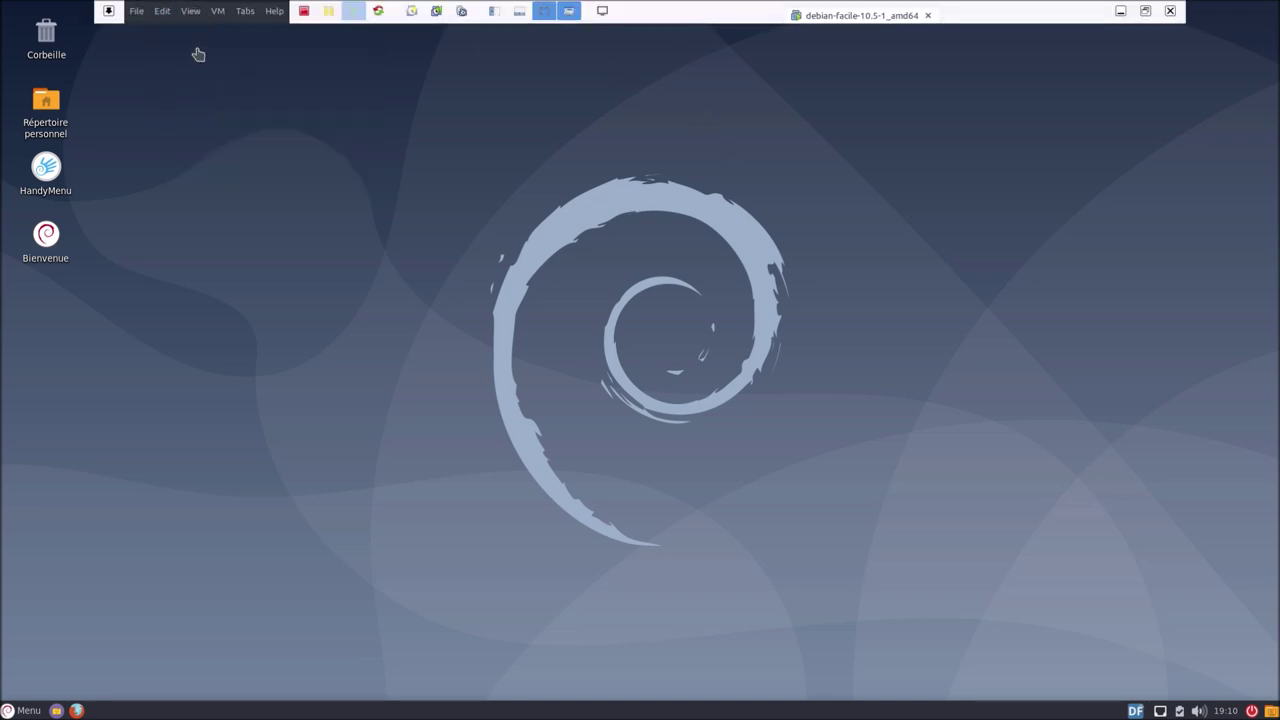
{"action": "right_click", "coordinate": [279, 175]}
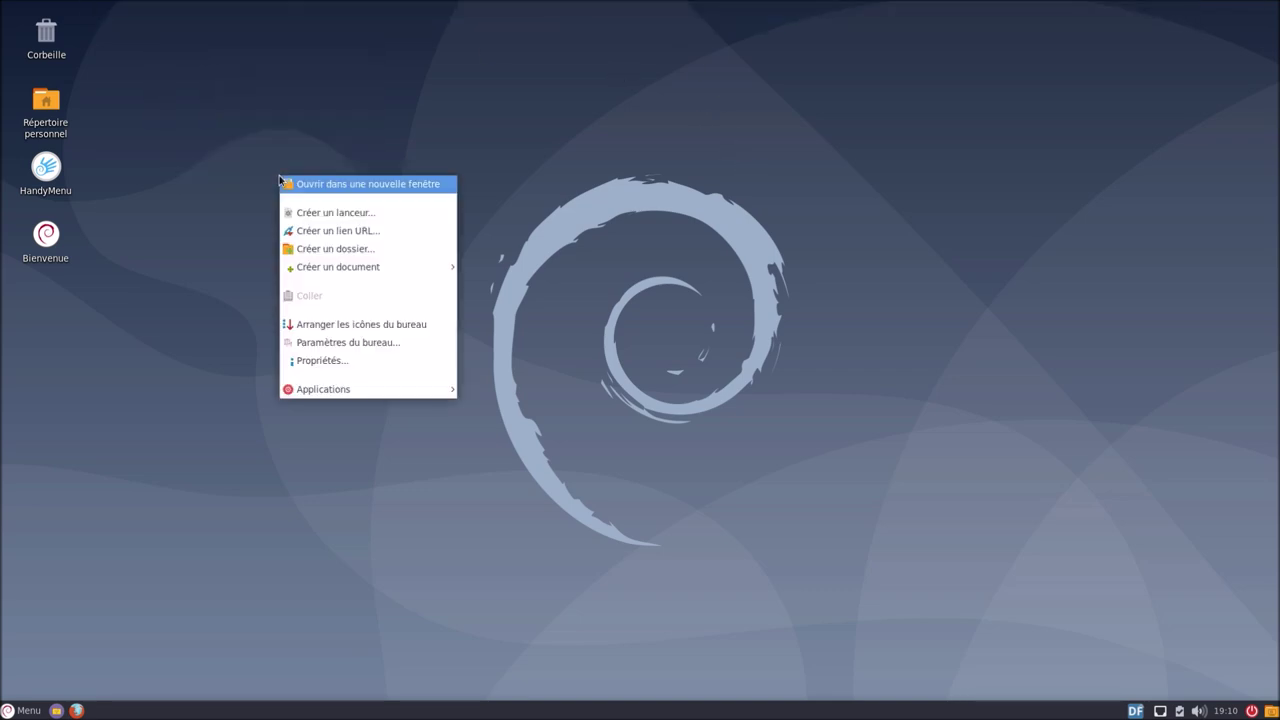
{"action": "left_click", "coordinate": [332, 344]}
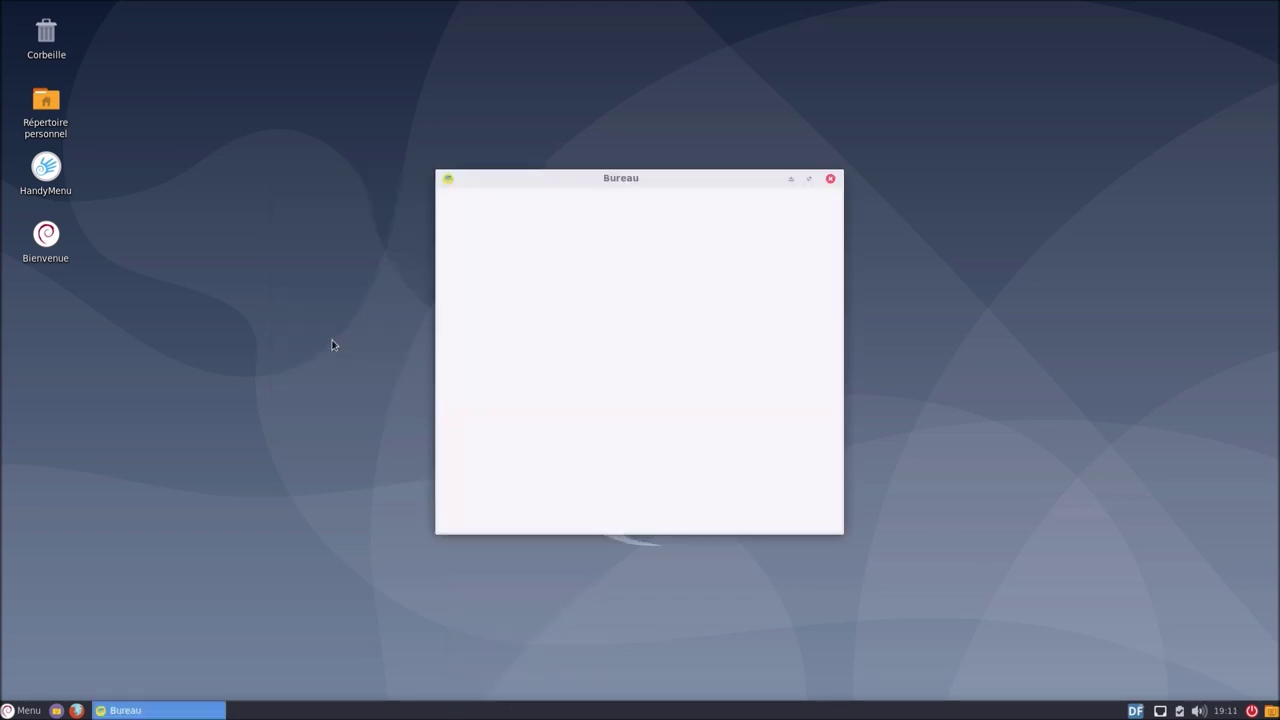
{"action": "left_click", "coordinate": [941, 177]}
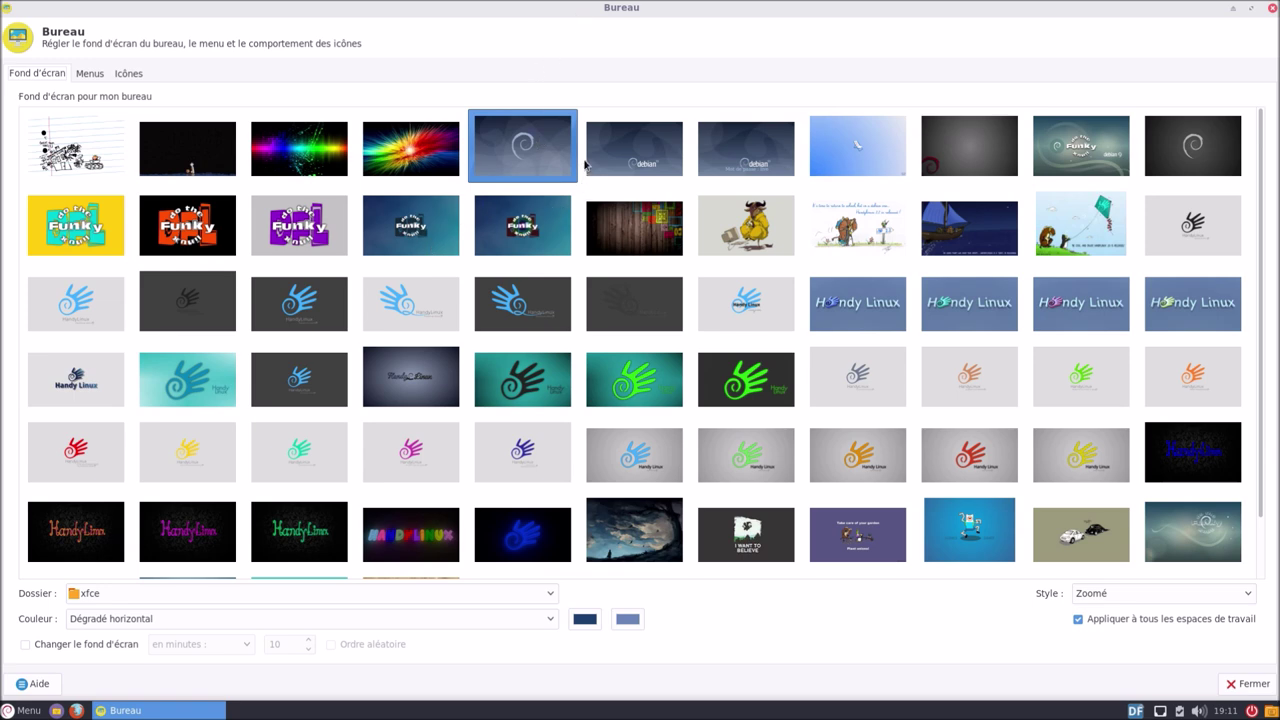
{"action": "left_click_drag", "start_coordinate": [633, 14], "coordinate": [651, 163]}
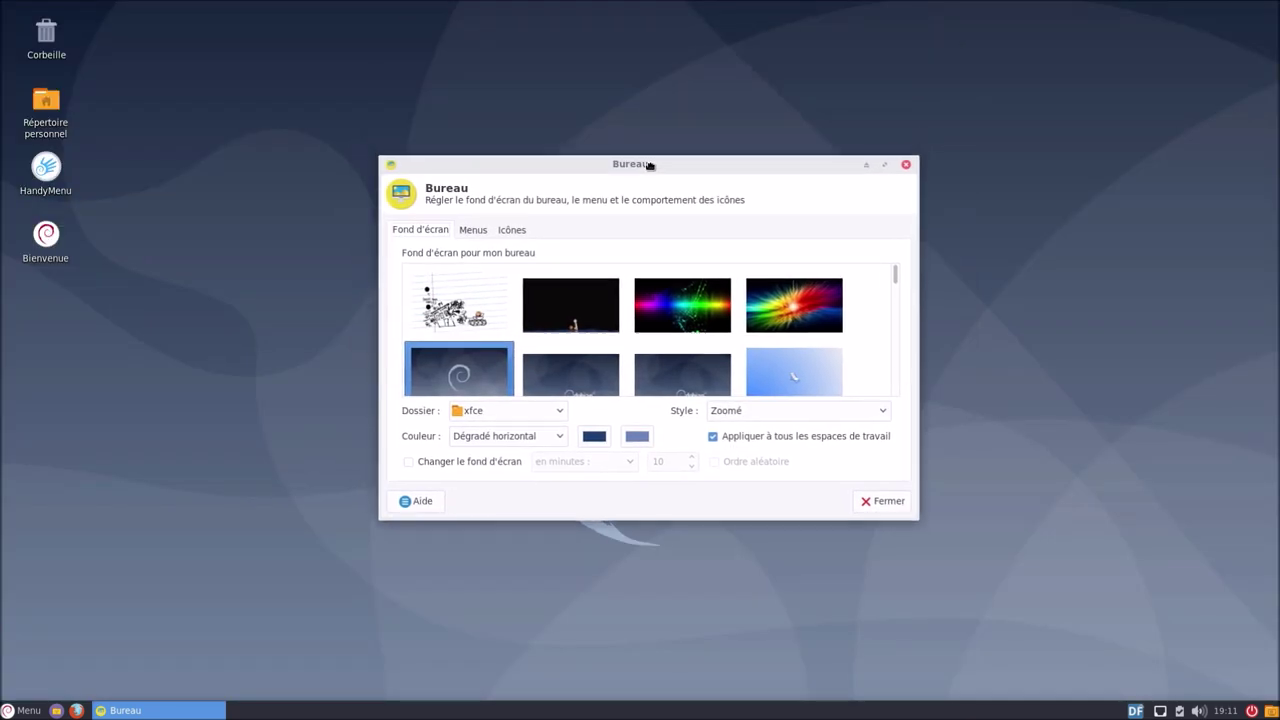
Try the rainbow, colour-burst, yellow Funky, dark Debian and orange Funky wallpapers
{"action": "left_click", "coordinate": [695, 318]}
{"action": "left_click", "coordinate": [834, 315]}
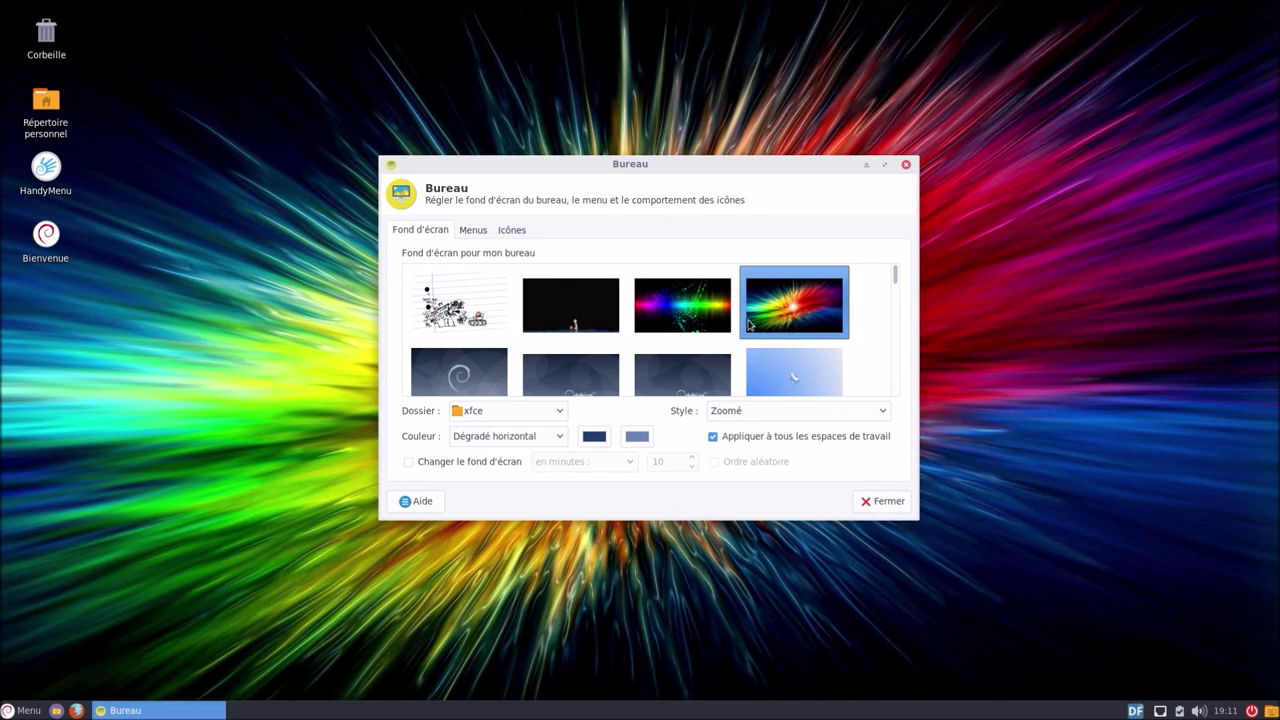
{"action": "scroll", "coordinate": [722, 336], "scroll_direction": "down", "scroll_amount": 2}
{"action": "scroll", "coordinate": [720, 336], "scroll_direction": "down", "scroll_amount": 1}
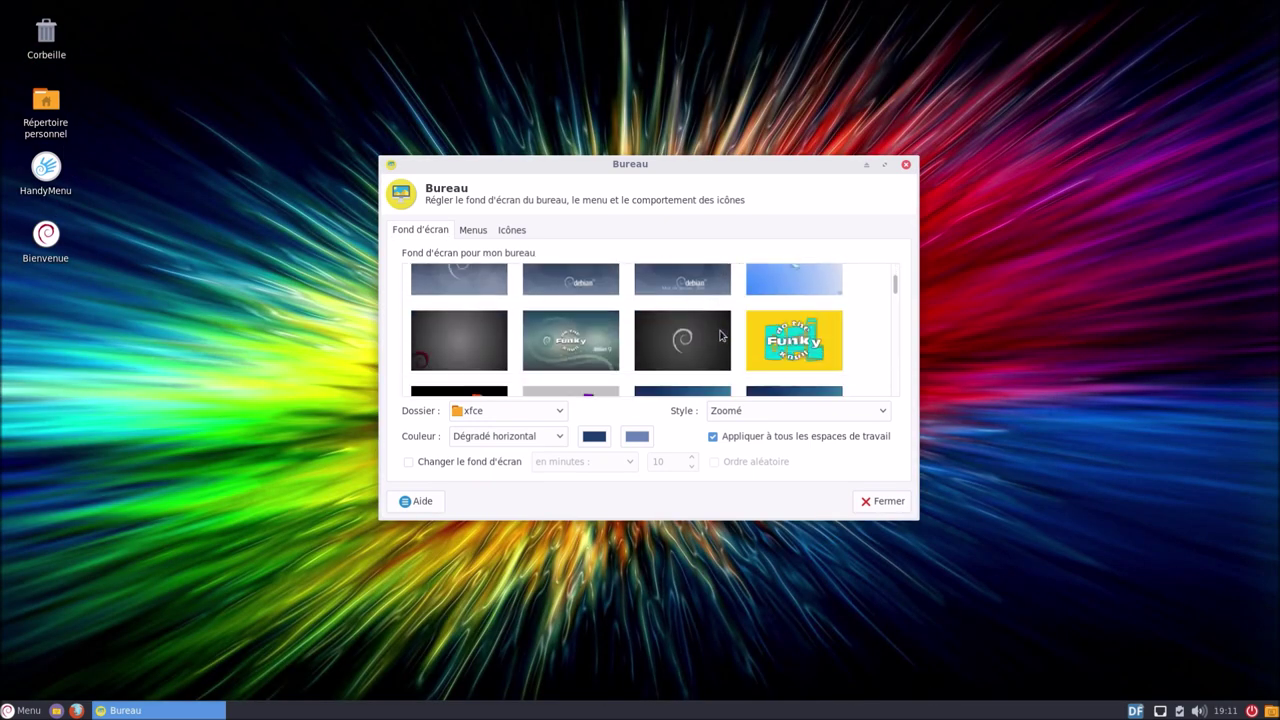
{"action": "left_click", "coordinate": [786, 330]}
{"action": "mouse_move", "coordinate": [712, 215]}
{"action": "left_mouse_down"}
{"action": "mouse_move", "coordinate": [896, 603]}
{"action": "mouse_move", "coordinate": [904, 660]}
{"action": "mouse_move", "coordinate": [698, 218]}
{"action": "left_mouse_up"}
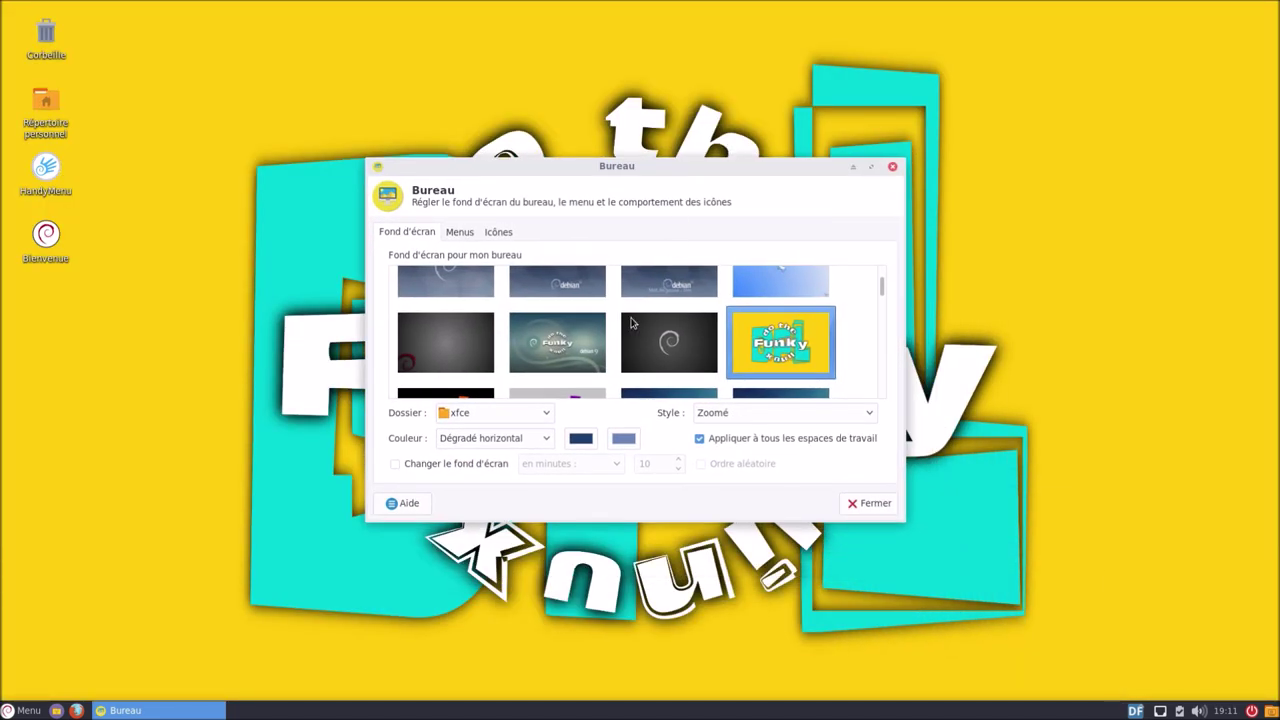
{"action": "left_click", "coordinate": [460, 340]}
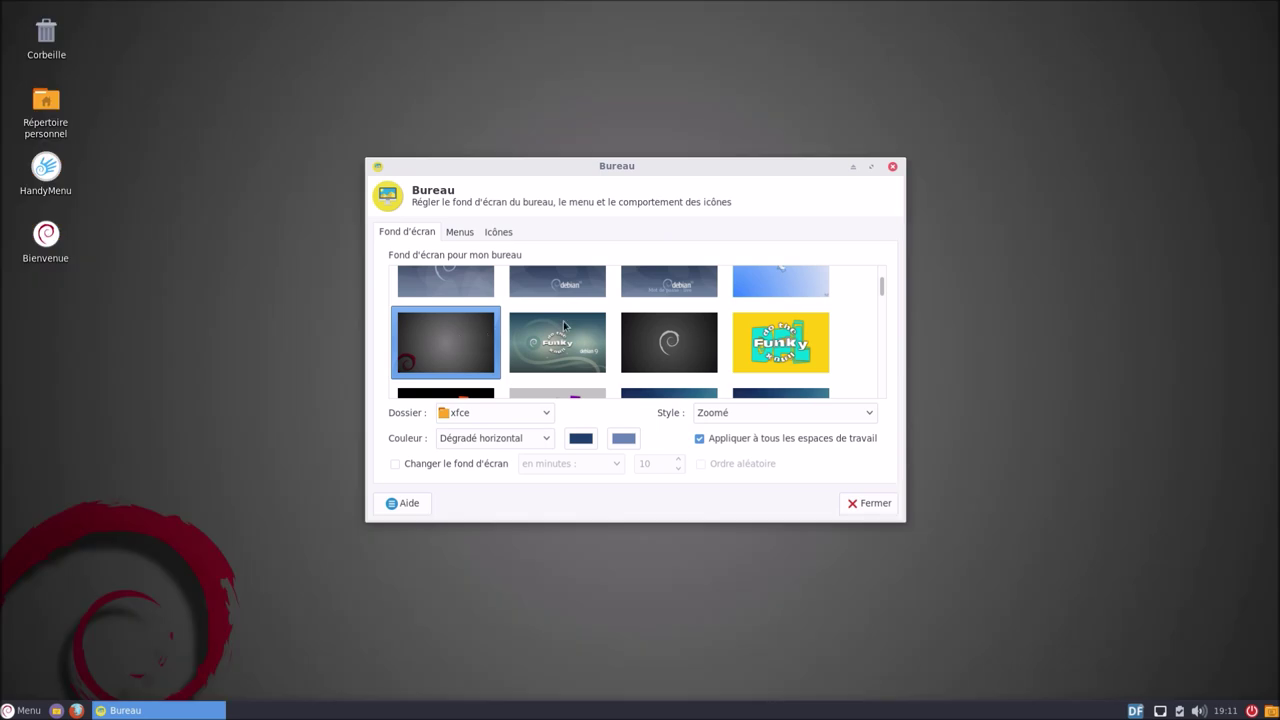
{"action": "scroll", "coordinate": [576, 327], "scroll_direction": "down", "scroll_amount": 2}
{"action": "left_click", "coordinate": [474, 358]}
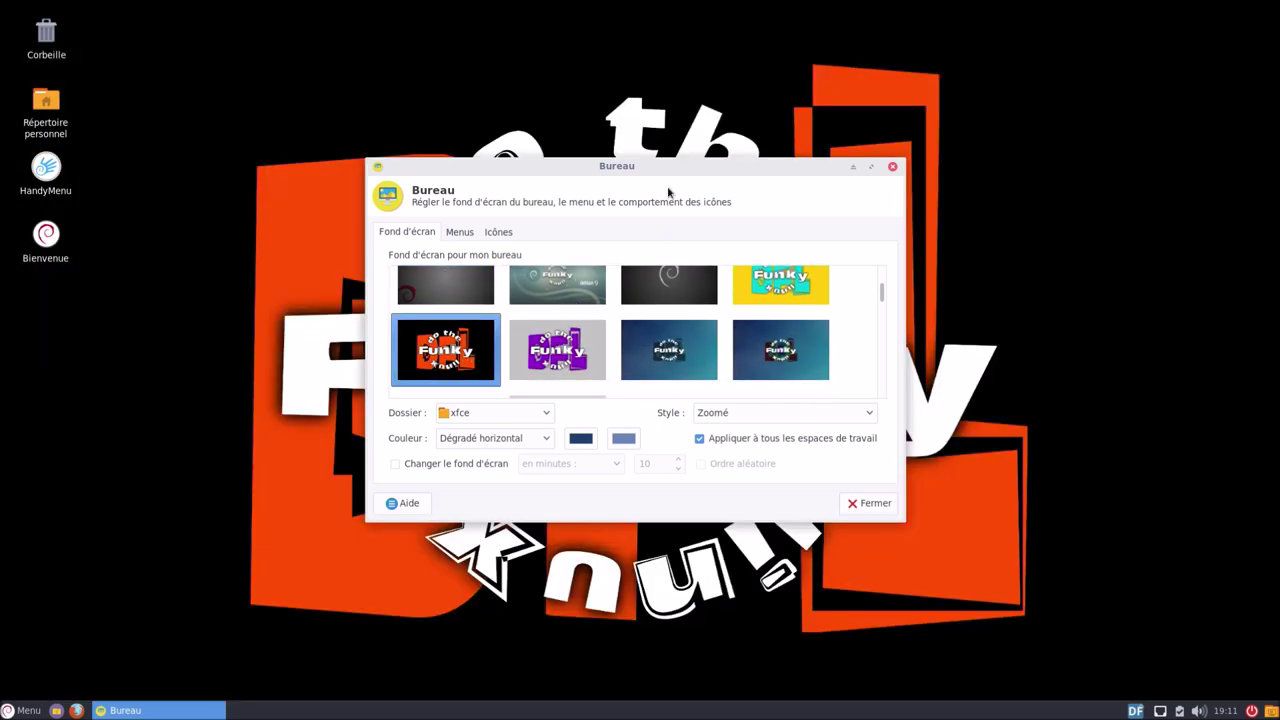
{"action": "left_click_drag", "start_coordinate": [701, 178], "coordinate": [1071, 357]}
Preview the purple and blue Funky, wood-plank, gnu, school, sailing-ship and kite wallpapers
{"action": "left_click", "coordinate": [933, 545]}
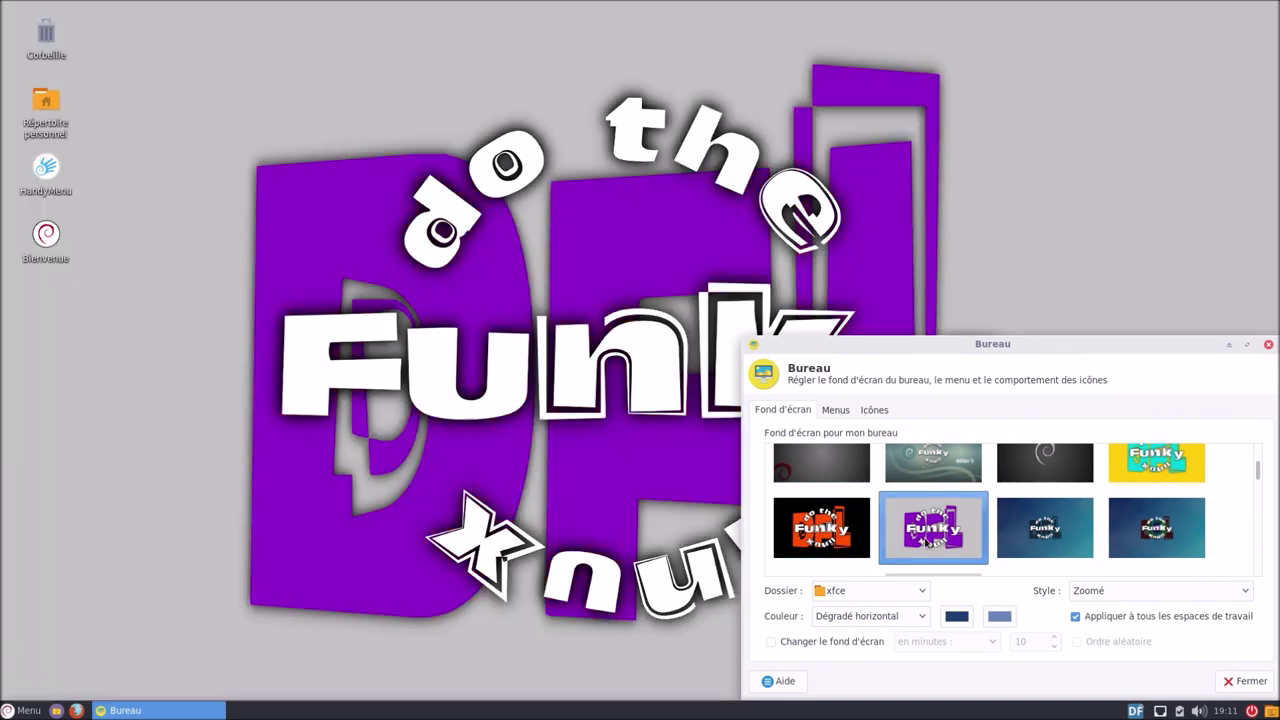
{"action": "left_click", "coordinate": [1037, 537]}
{"action": "left_click", "coordinate": [1131, 537]}
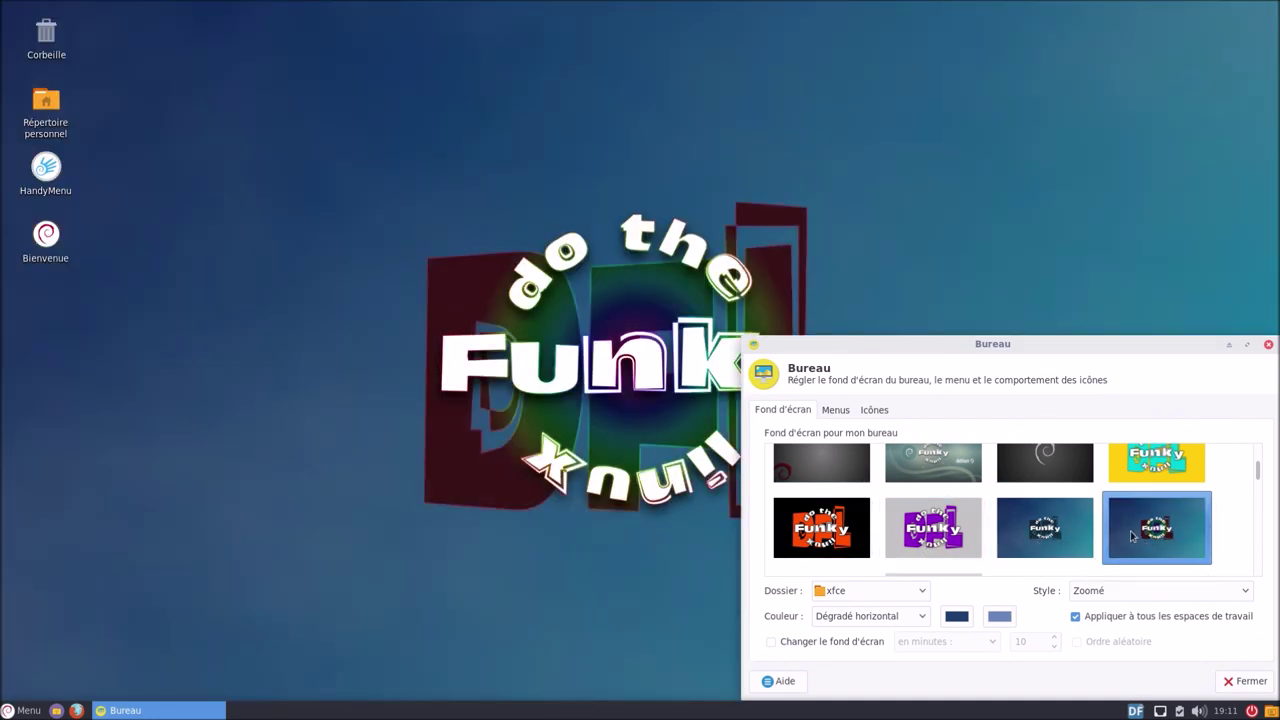
{"action": "scroll", "coordinate": [1131, 537], "scroll_direction": "down", "scroll_amount": 2}
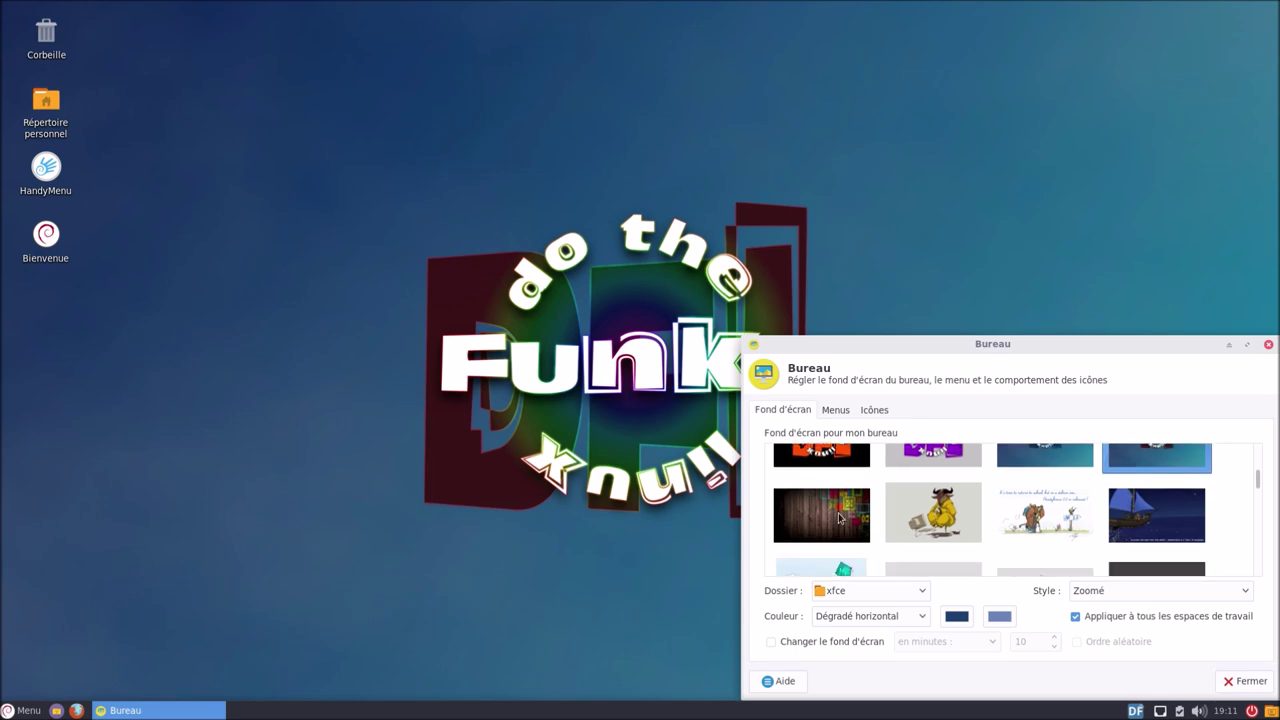
{"action": "left_click", "coordinate": [840, 517]}
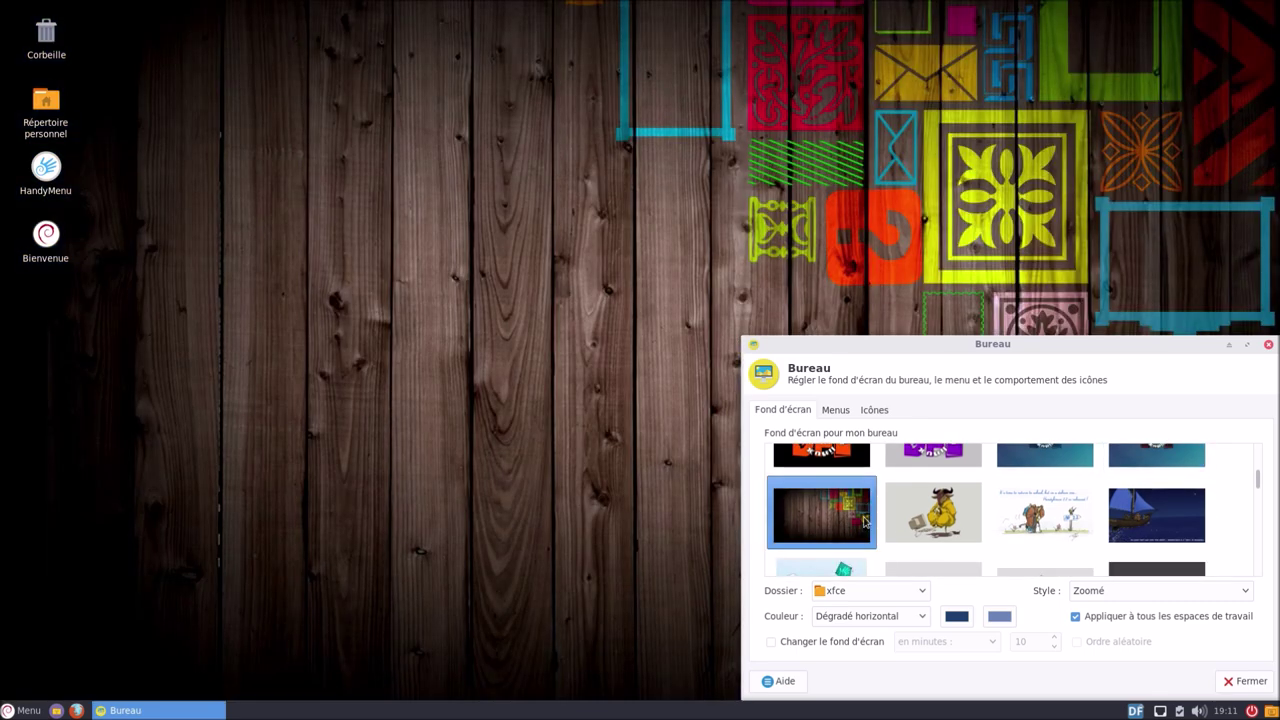
{"action": "left_click", "coordinate": [931, 522]}
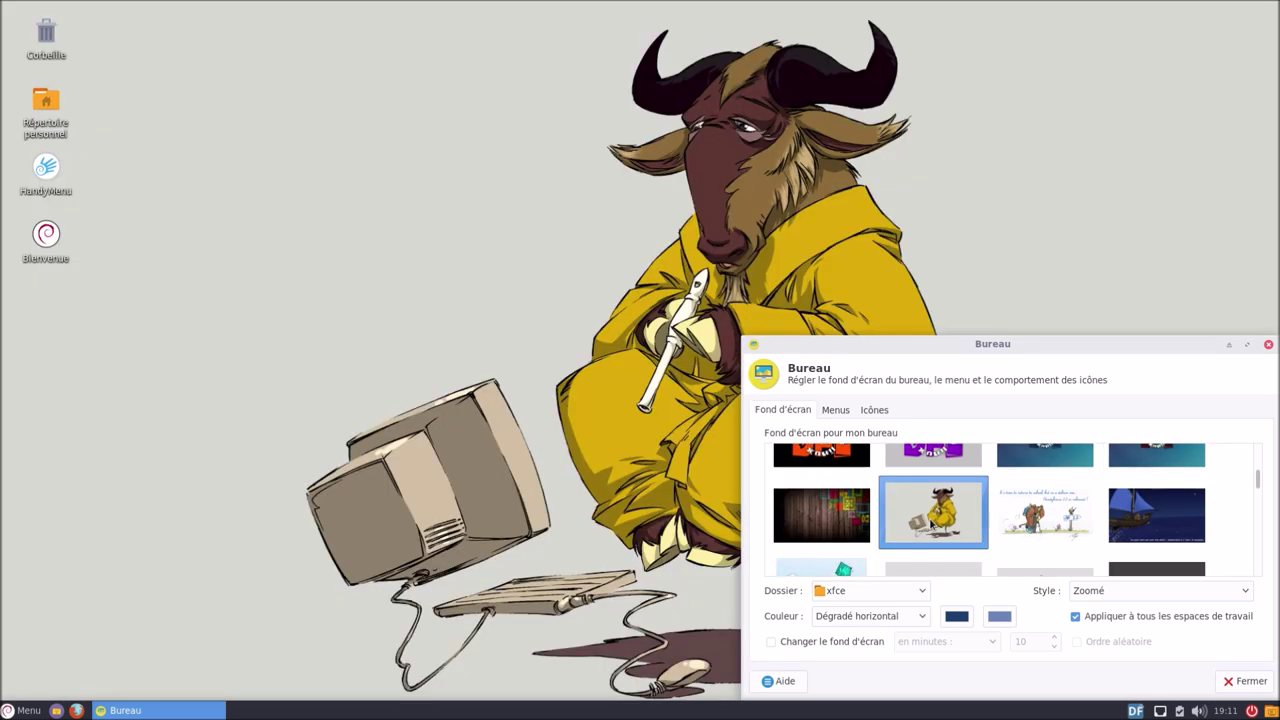
{"action": "left_click", "coordinate": [1033, 526]}
{"action": "left_click", "coordinate": [1133, 525]}
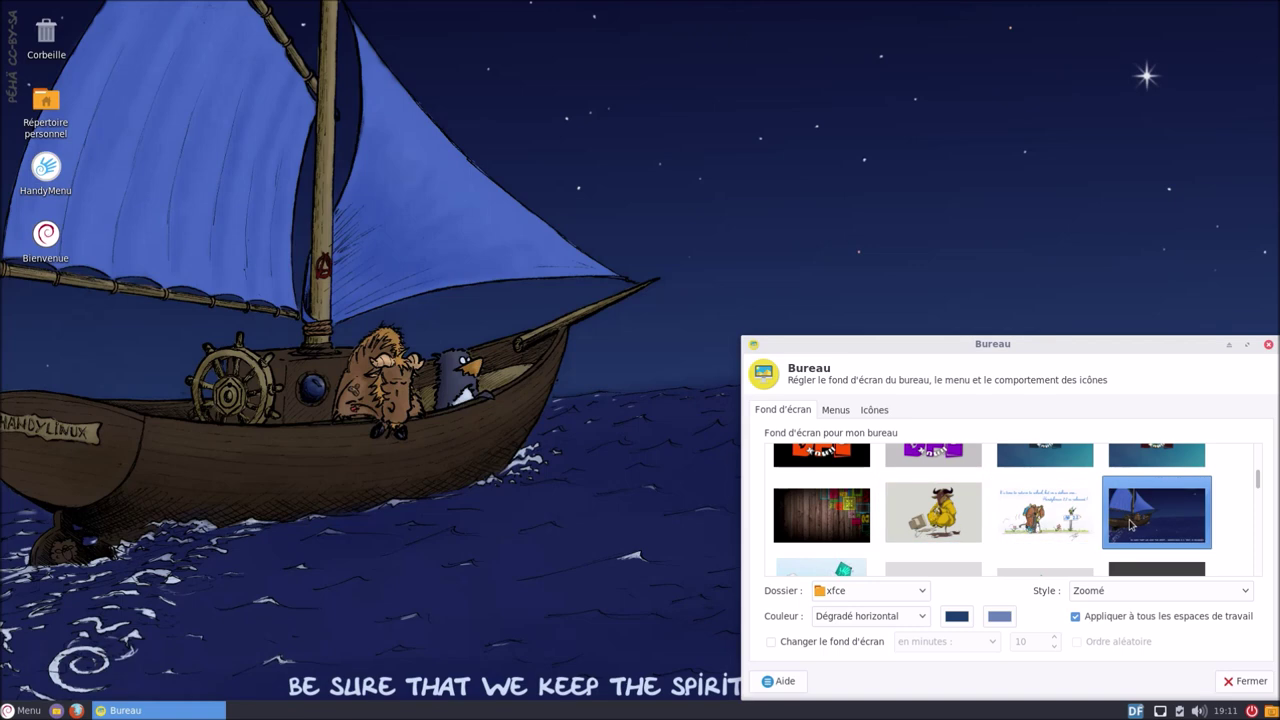
{"action": "scroll", "coordinate": [1133, 525], "scroll_direction": "down", "scroll_amount": 2}
{"action": "left_click", "coordinate": [837, 541]}
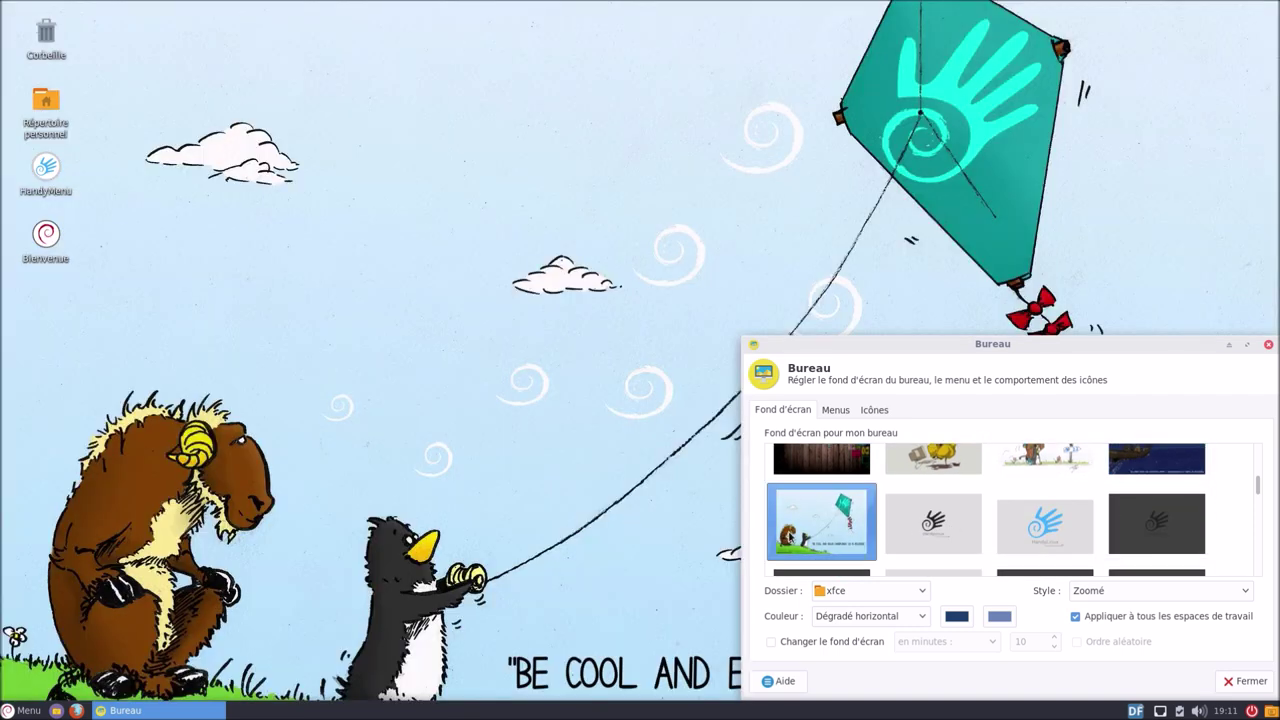
Try the black, blue and dark HandyLinux hand wallpapers and the Handy Linux text versions
{"action": "left_click", "coordinate": [913, 533]}
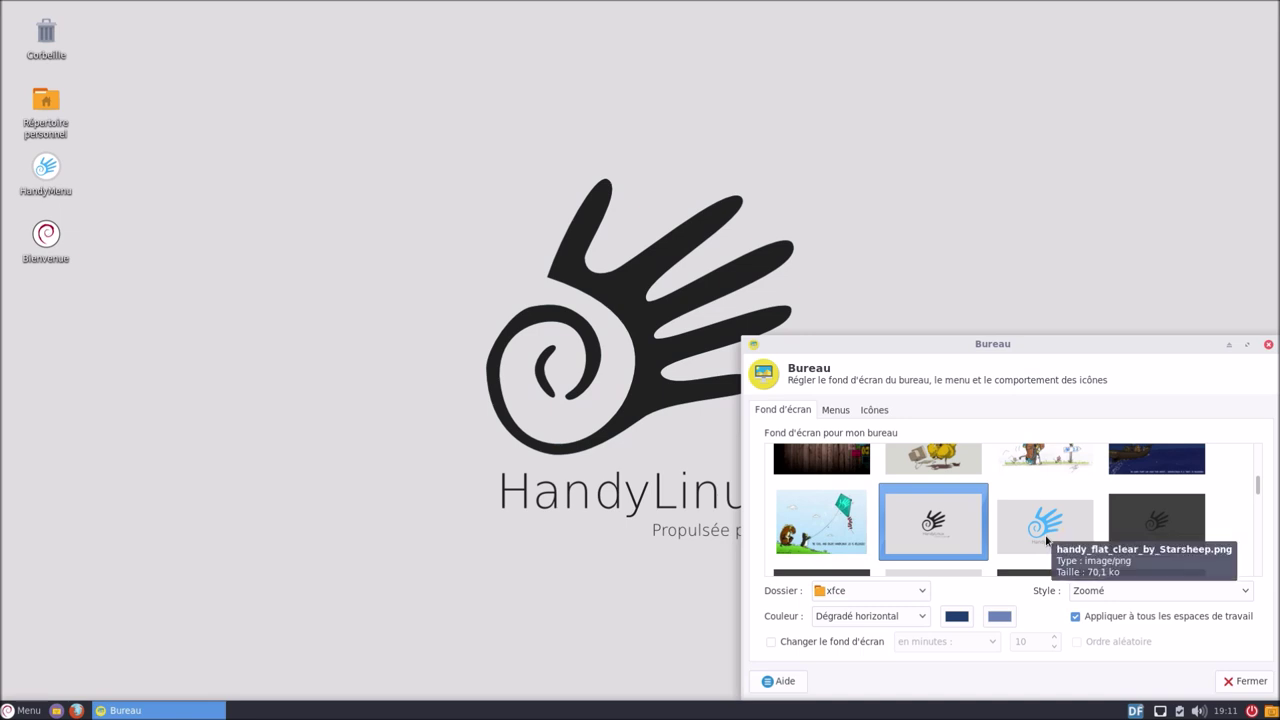
{"action": "left_click", "coordinate": [1047, 541]}
{"action": "left_click", "coordinate": [1135, 539]}
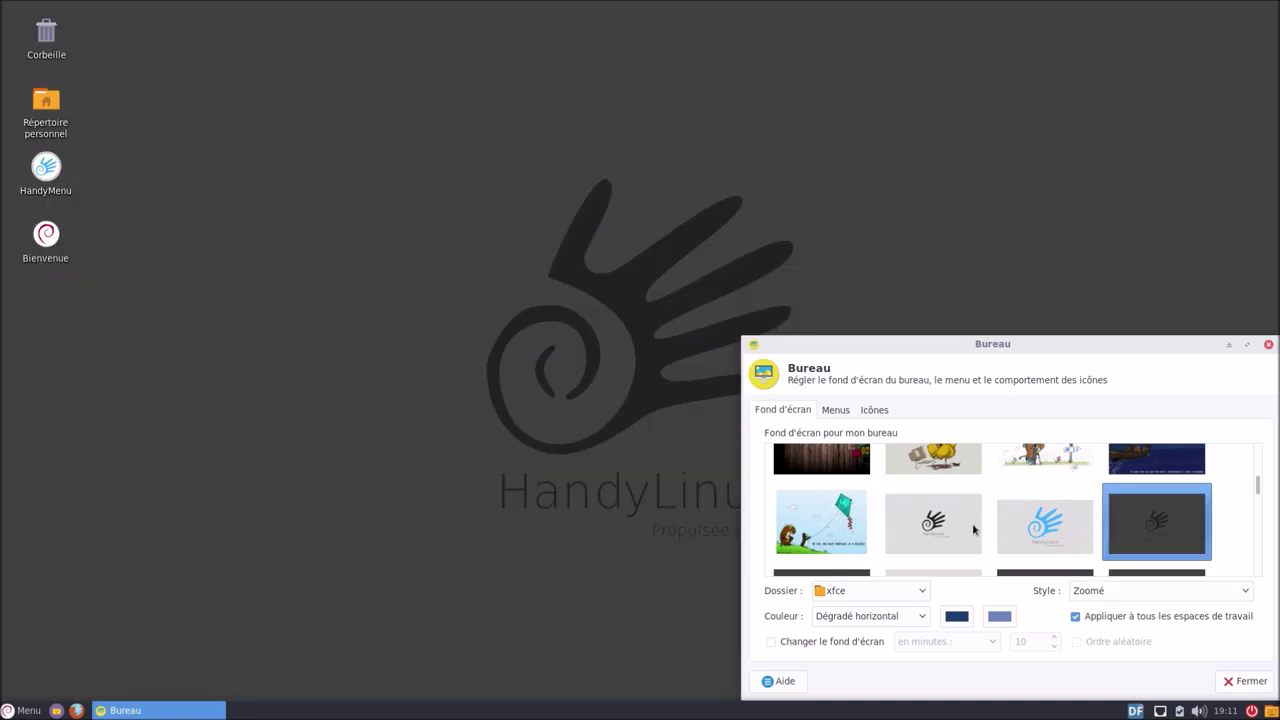
{"action": "scroll", "coordinate": [973, 530], "scroll_direction": "down", "scroll_amount": 1}
{"action": "left_click", "coordinate": [838, 527]}
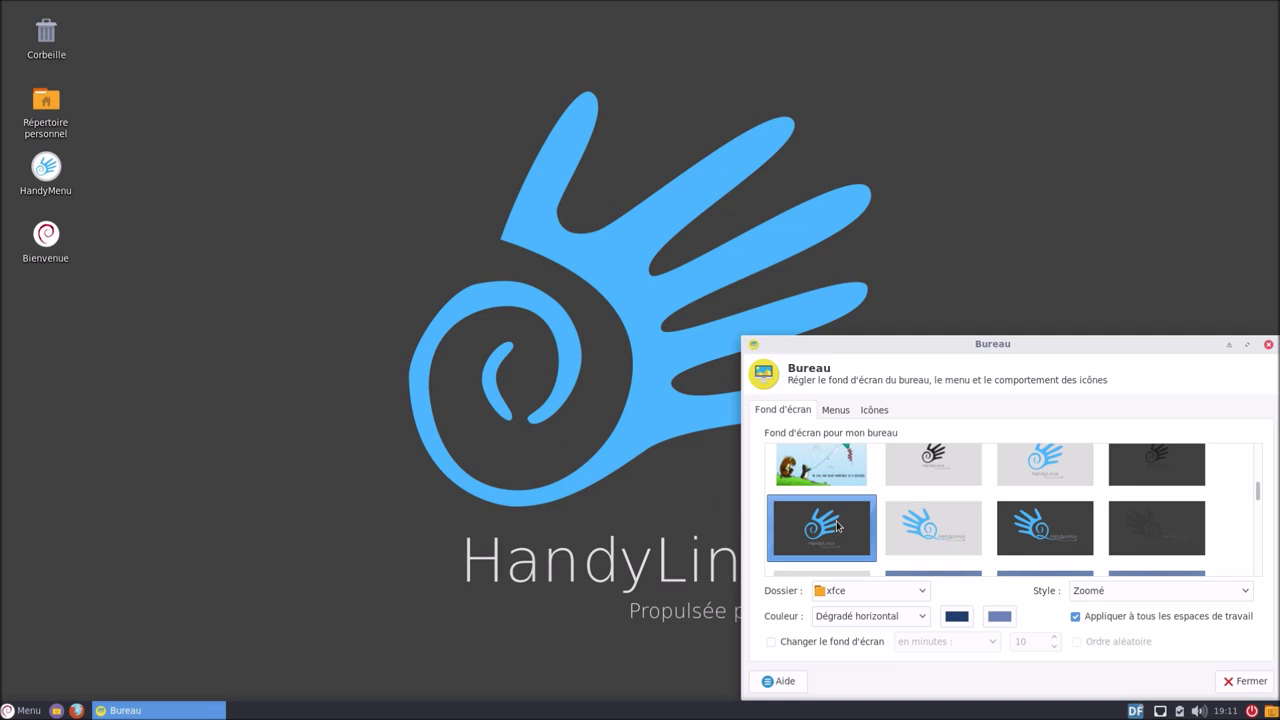
{"action": "left_click", "coordinate": [924, 535]}
{"action": "left_click", "coordinate": [1036, 527]}
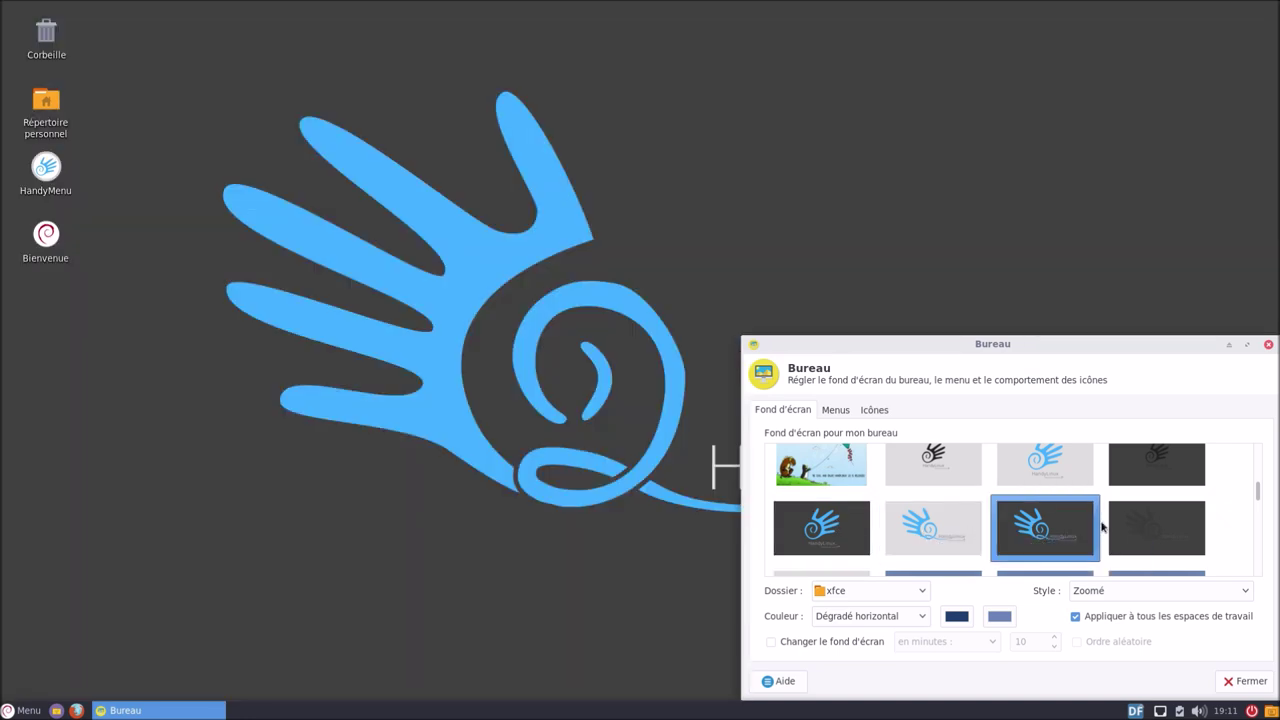
{"action": "left_click", "coordinate": [1143, 528]}
{"action": "scroll", "coordinate": [1021, 536], "scroll_direction": "down", "scroll_amount": 1}
{"action": "left_click", "coordinate": [815, 512]}
{"action": "left_click", "coordinate": [917, 514]}
{"action": "left_click", "coordinate": [1042, 516]}
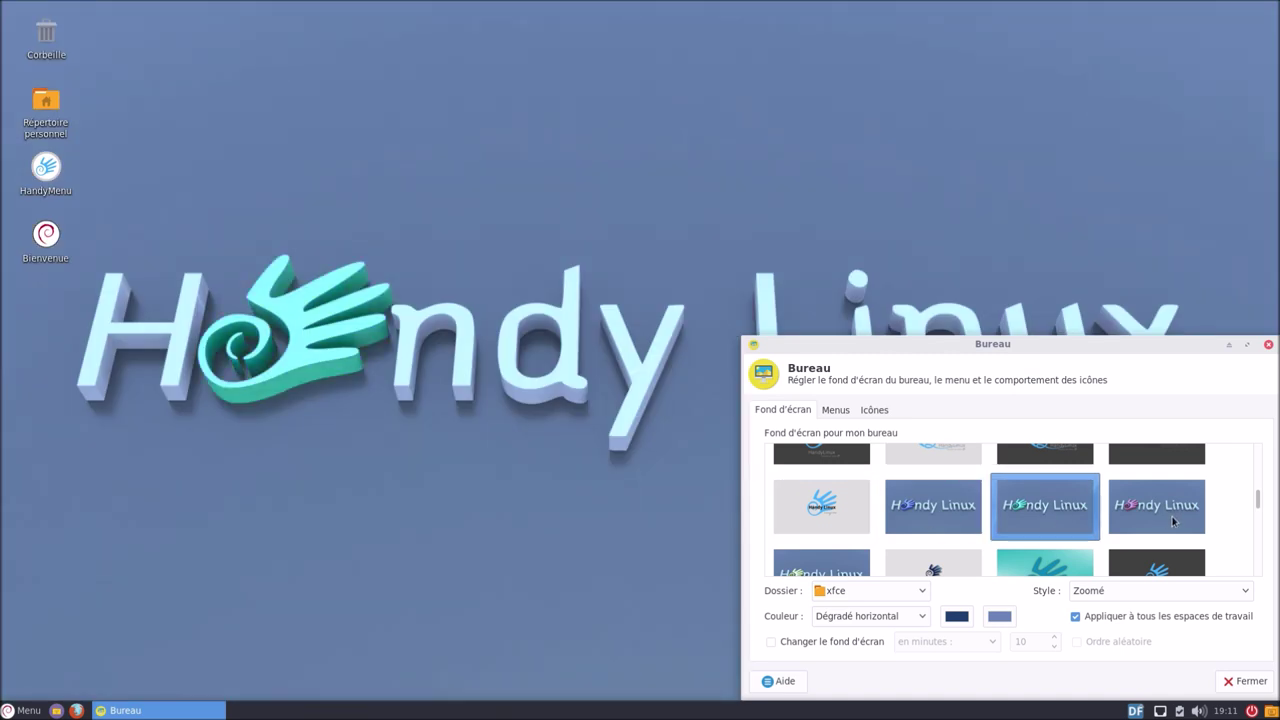
{"action": "left_click", "coordinate": [1174, 520]}
Preview the green, grey, teal and blue HandyLinux hand variants
{"action": "scroll", "coordinate": [1076, 514], "scroll_direction": "down", "scroll_amount": 1}
{"action": "left_click", "coordinate": [793, 515]}
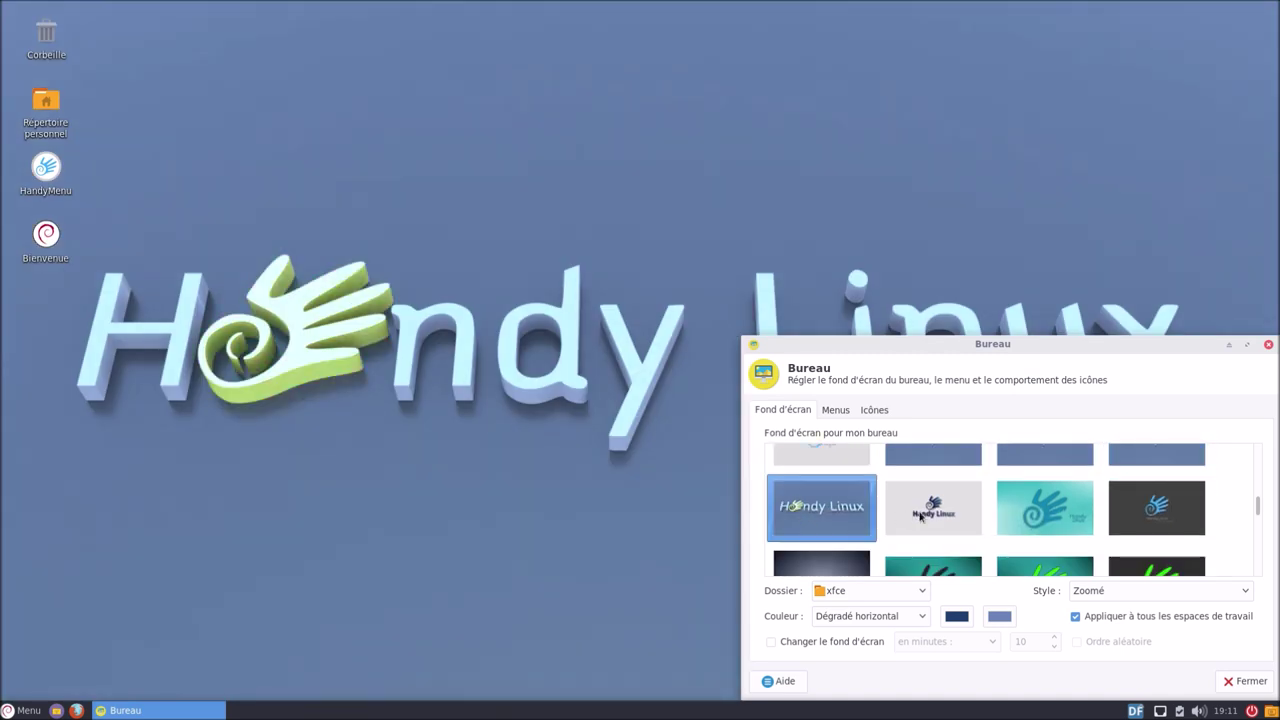
{"action": "left_click", "coordinate": [921, 516]}
{"action": "left_click", "coordinate": [1031, 522]}
{"action": "left_click", "coordinate": [1133, 520]}
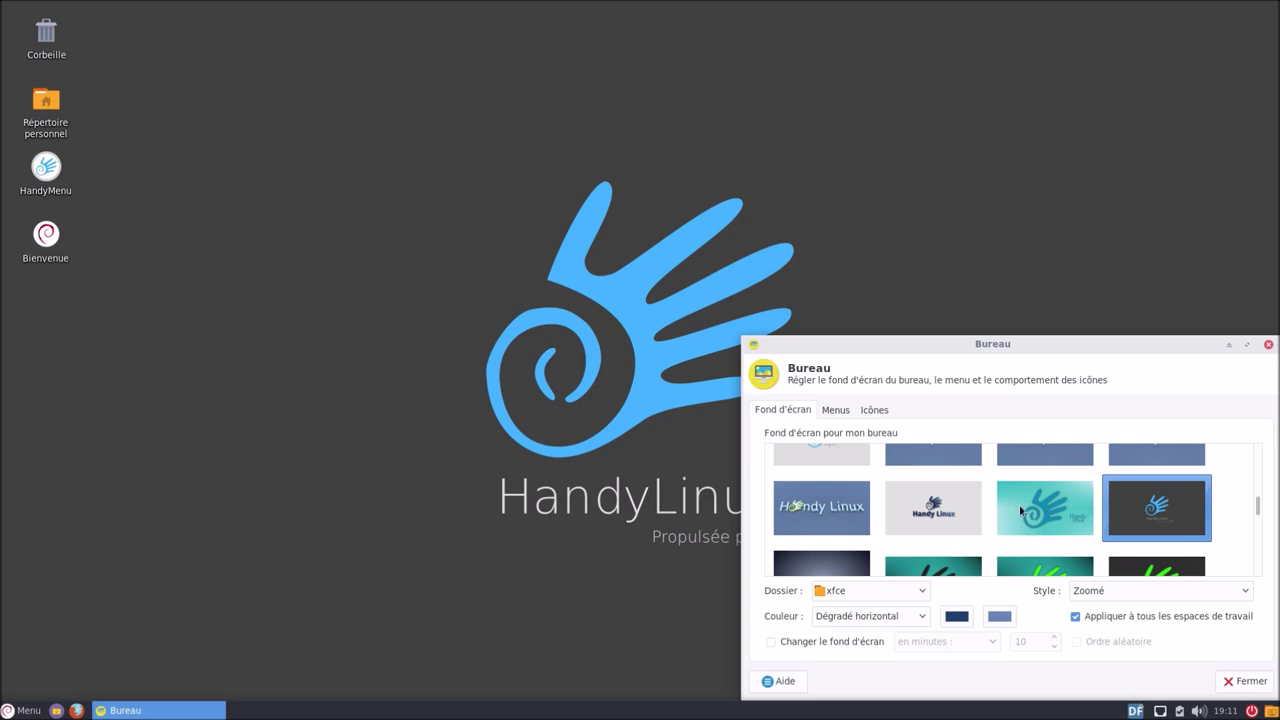
{"action": "scroll", "coordinate": [1020, 511], "scroll_direction": "down", "scroll_amount": 1}
{"action": "left_click", "coordinate": [805, 520]}
{"action": "left_click", "coordinate": [940, 518]}
{"action": "left_click", "coordinate": [1034, 529]}
{"action": "left_click", "coordinate": [1150, 522]}
{"action": "scroll", "coordinate": [919, 510], "scroll_direction": "down", "scroll_amount": 1}
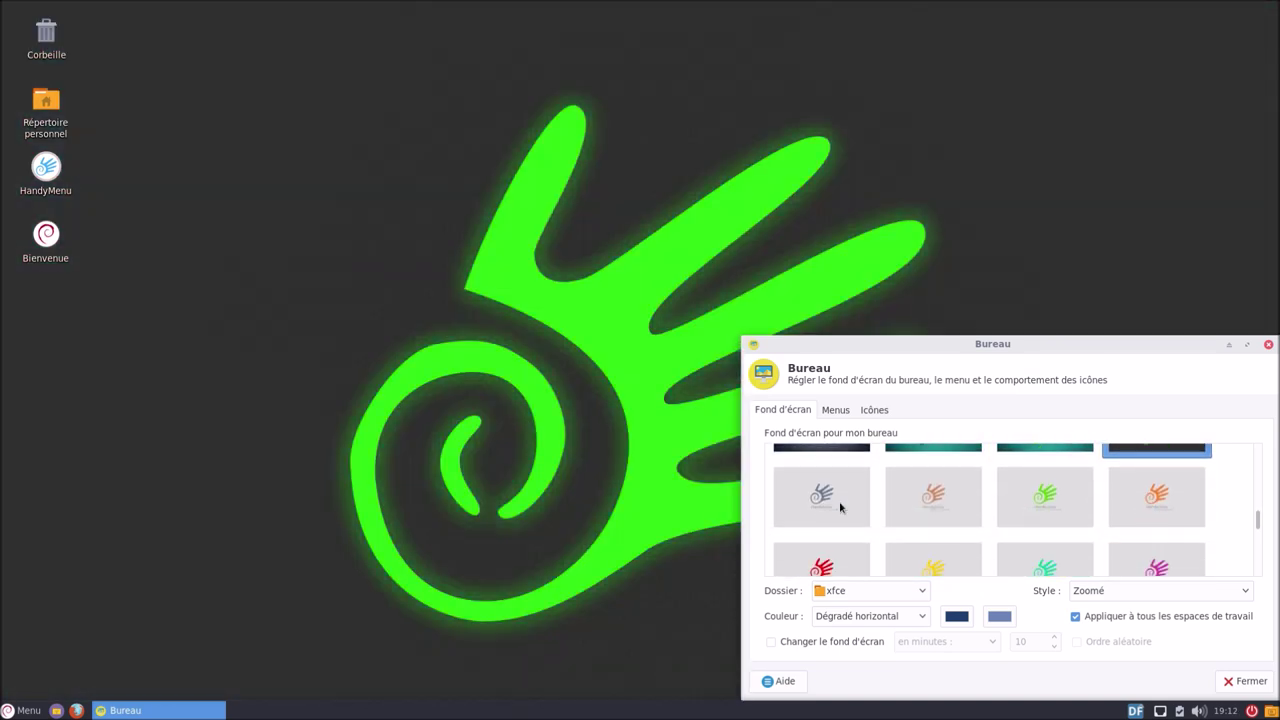
Cycle through blue, orange, green, magenta, teal, yellow and red hands on light grey
{"action": "left_click", "coordinate": [788, 500]}
{"action": "left_click", "coordinate": [910, 513]}
{"action": "left_click", "coordinate": [1010, 511]}
{"action": "left_click", "coordinate": [1126, 500]}
{"action": "left_click", "coordinate": [1150, 552]}
{"action": "left_click", "coordinate": [1076, 550]}
{"action": "left_click", "coordinate": [955, 535]}
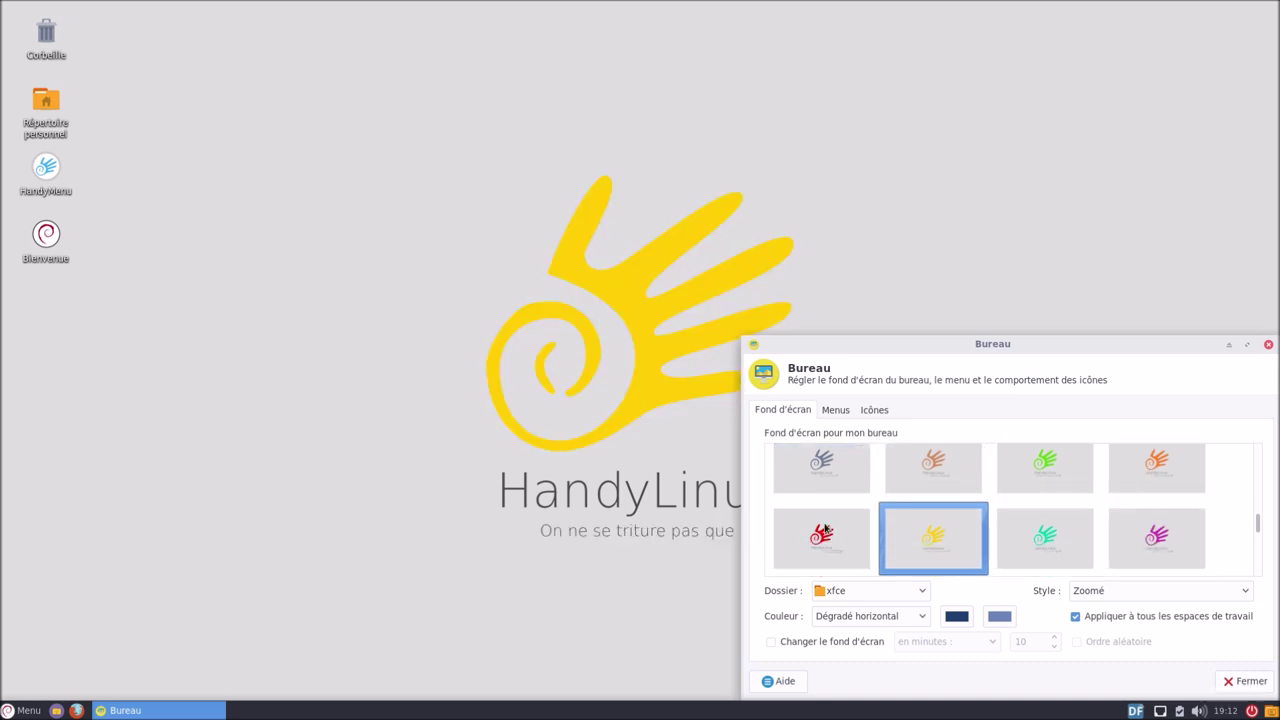
{"action": "left_click", "coordinate": [828, 530]}
Settle on the red HandyLinux hand on grey after previewing blue, green and orange hands
{"action": "scroll", "coordinate": [830, 530], "scroll_direction": "down", "scroll_amount": 1}
{"action": "left_click", "coordinate": [822, 535]}
{"action": "left_click", "coordinate": [978, 550]}
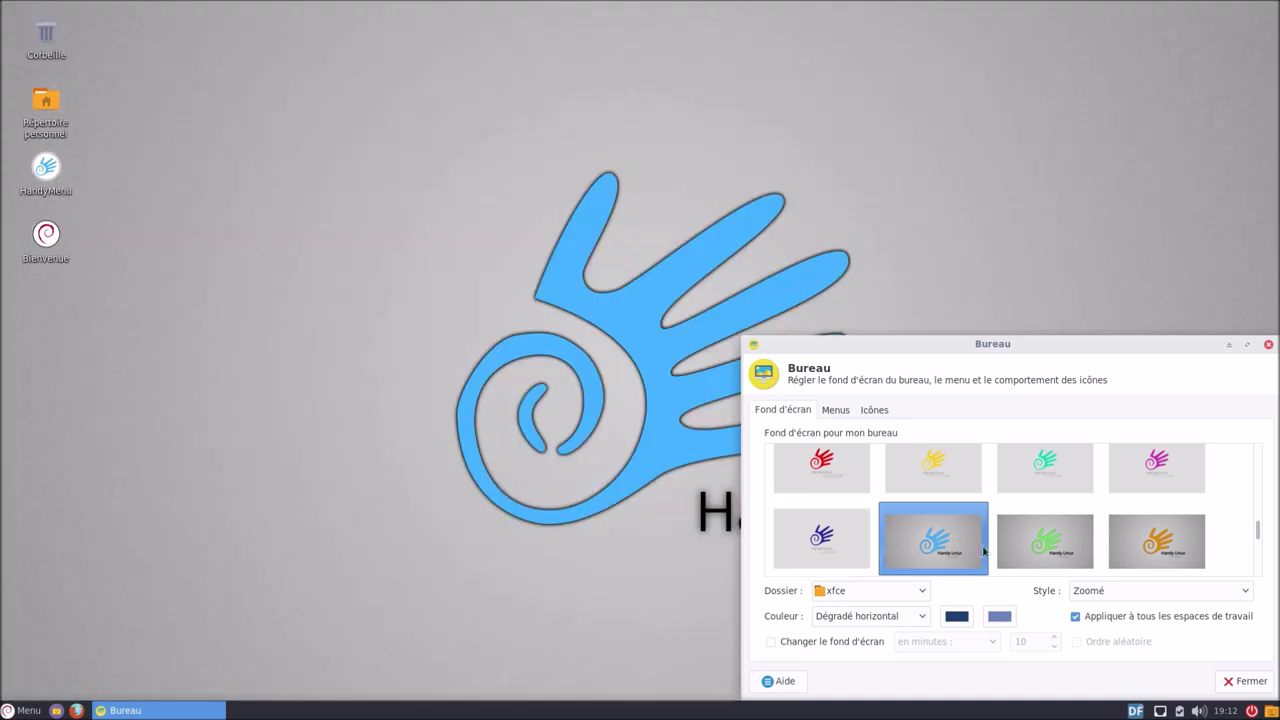
{"action": "left_click", "coordinate": [1035, 553]}
{"action": "left_click", "coordinate": [1122, 549]}
{"action": "scroll", "coordinate": [1110, 535], "scroll_direction": "down", "scroll_amount": 3}
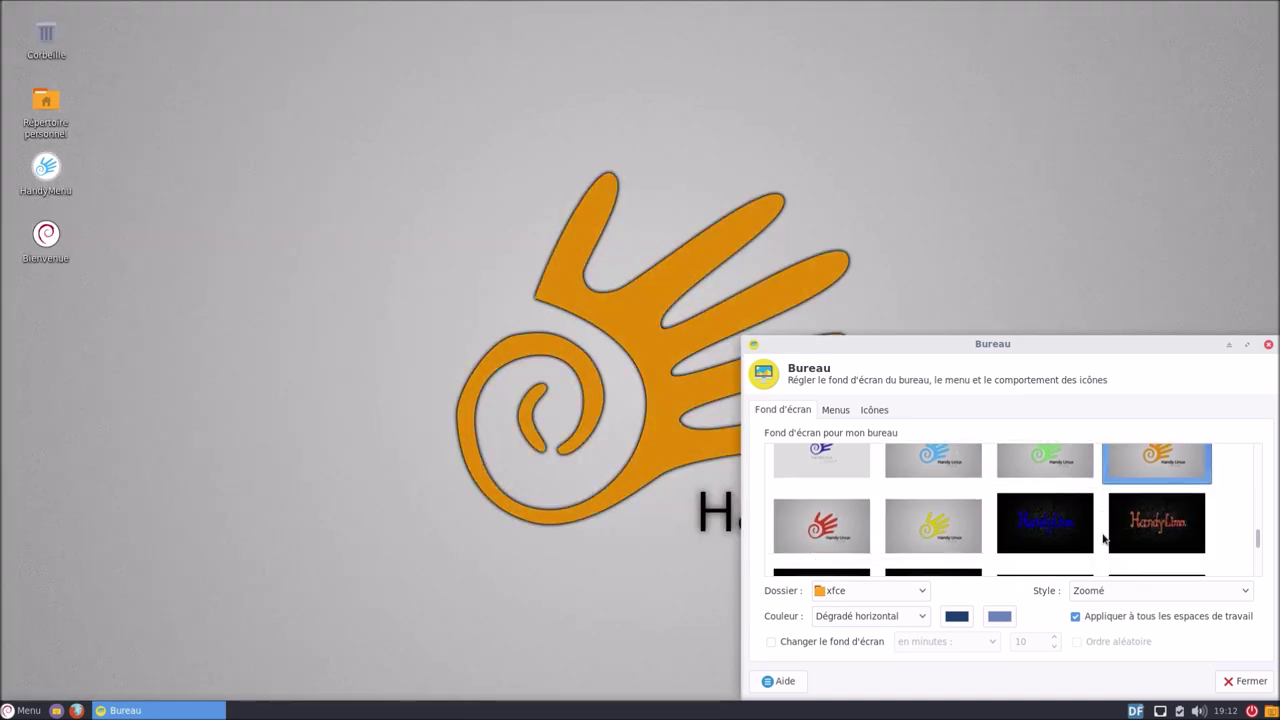
{"action": "left_click", "coordinate": [815, 513]}
{"action": "scroll", "coordinate": [912, 513], "scroll_direction": "down", "scroll_amount": 5}
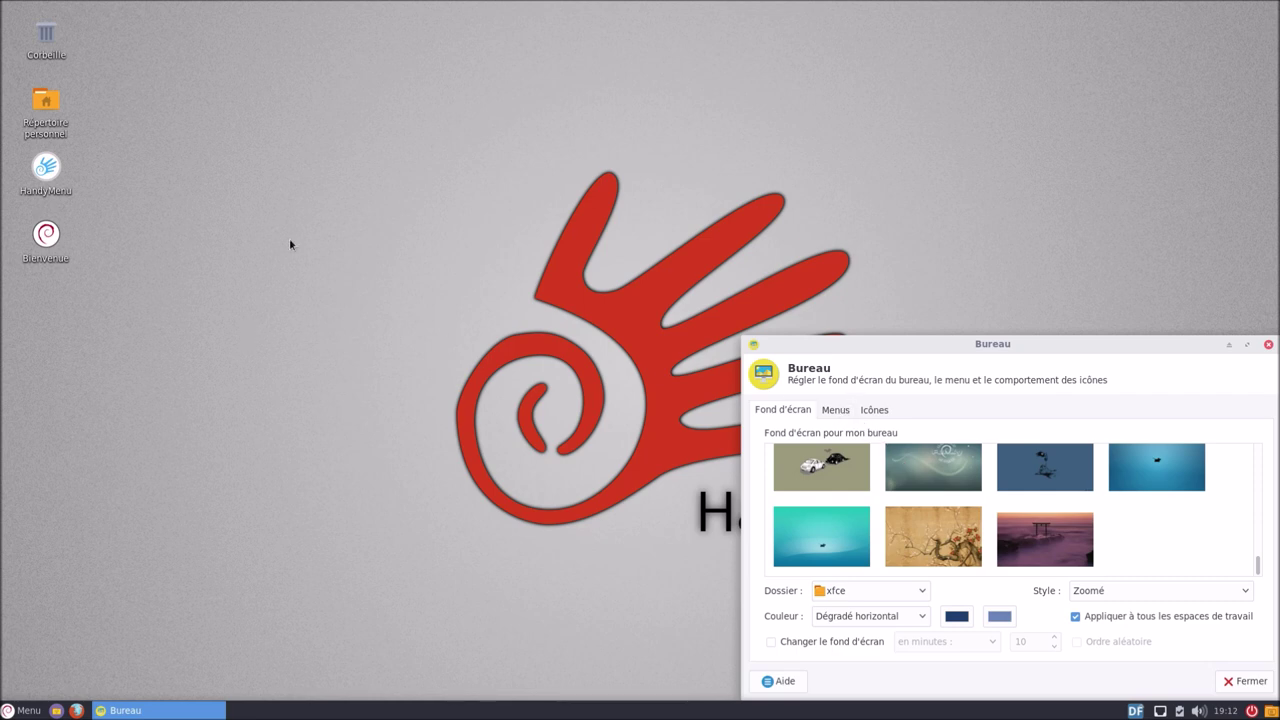
{"action": "left_click_drag", "start_coordinate": [104, 16], "coordinate": [36, 300]}
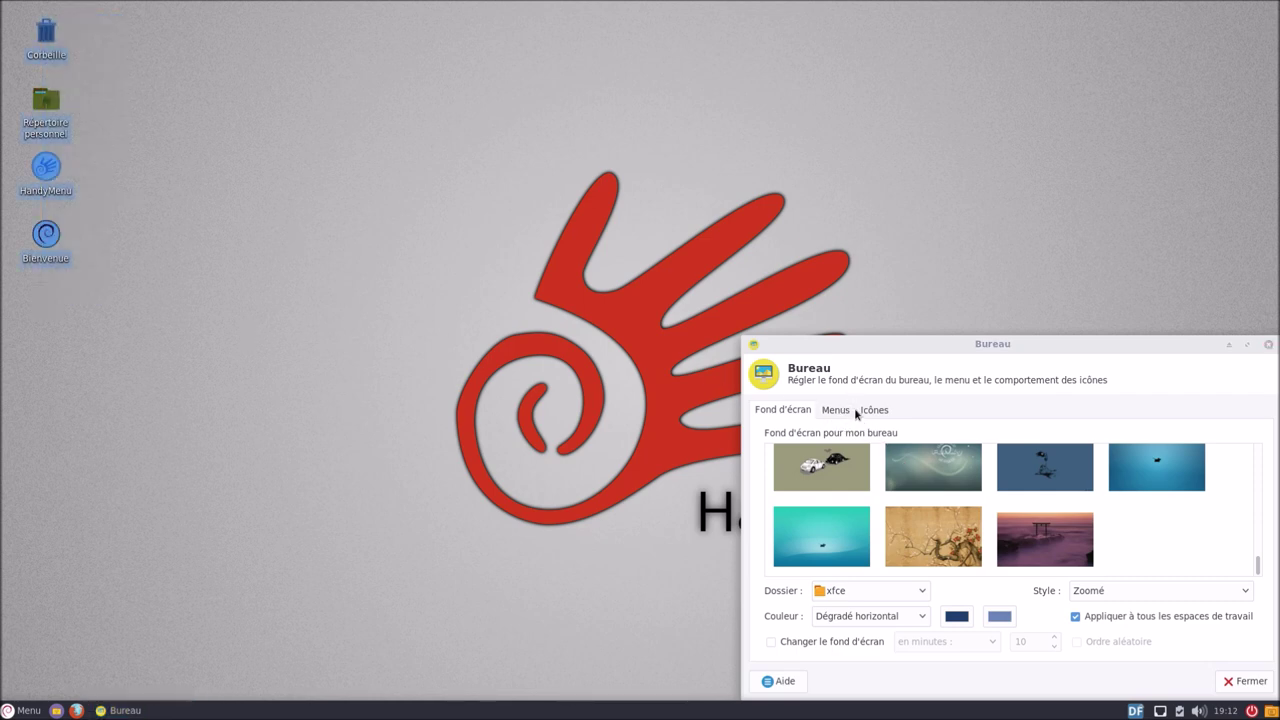
Hide the home, trash, removable, network share, hard drive and other device icons from the desktop
{"action": "left_click", "coordinate": [870, 411]}
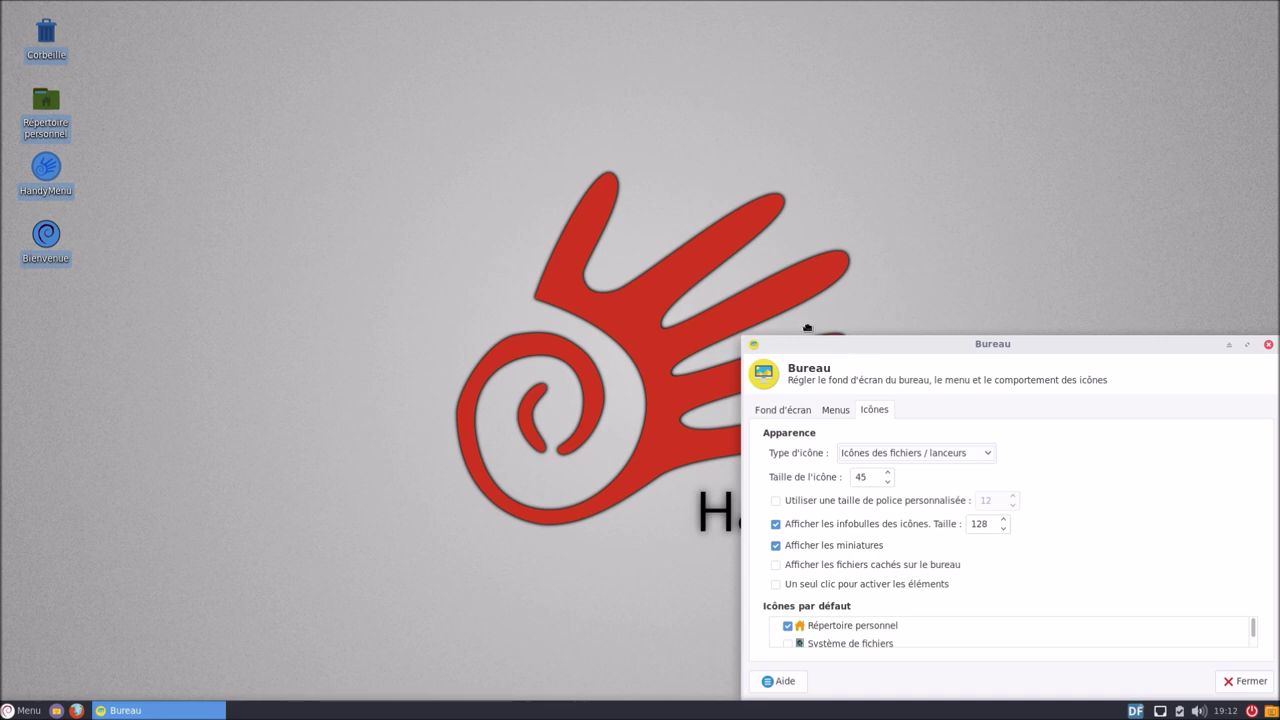
{"action": "left_click_drag", "start_coordinate": [851, 350], "coordinate": [527, 176]}
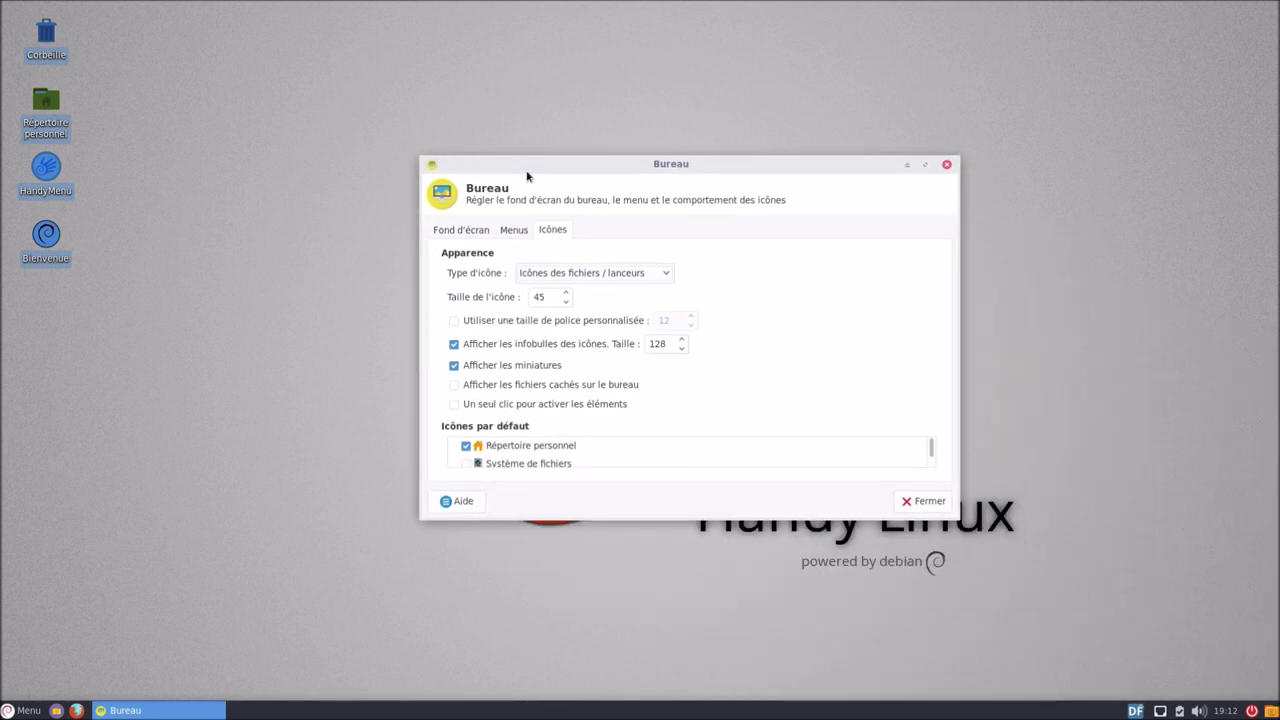
{"action": "left_click", "coordinate": [465, 447]}
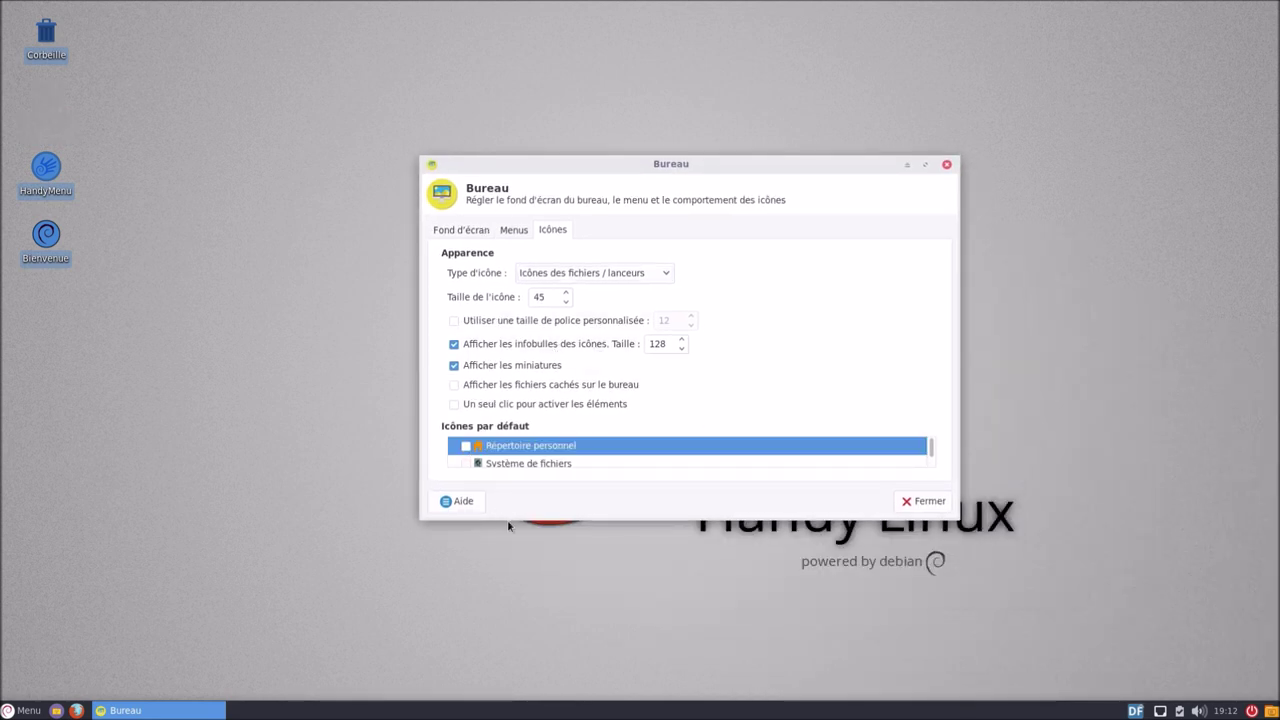
{"action": "left_click_drag", "start_coordinate": [508, 522], "coordinate": [507, 632]}
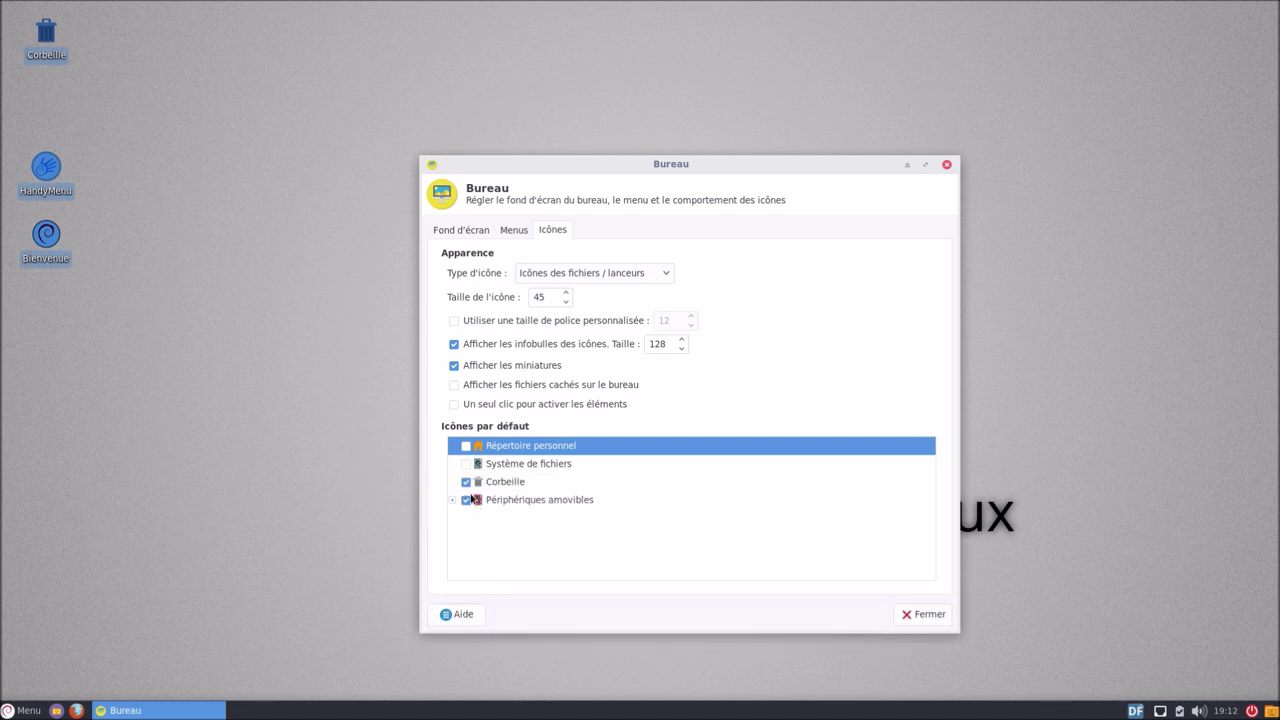
{"action": "left_click", "coordinate": [466, 483]}
{"action": "left_click", "coordinate": [453, 500]}
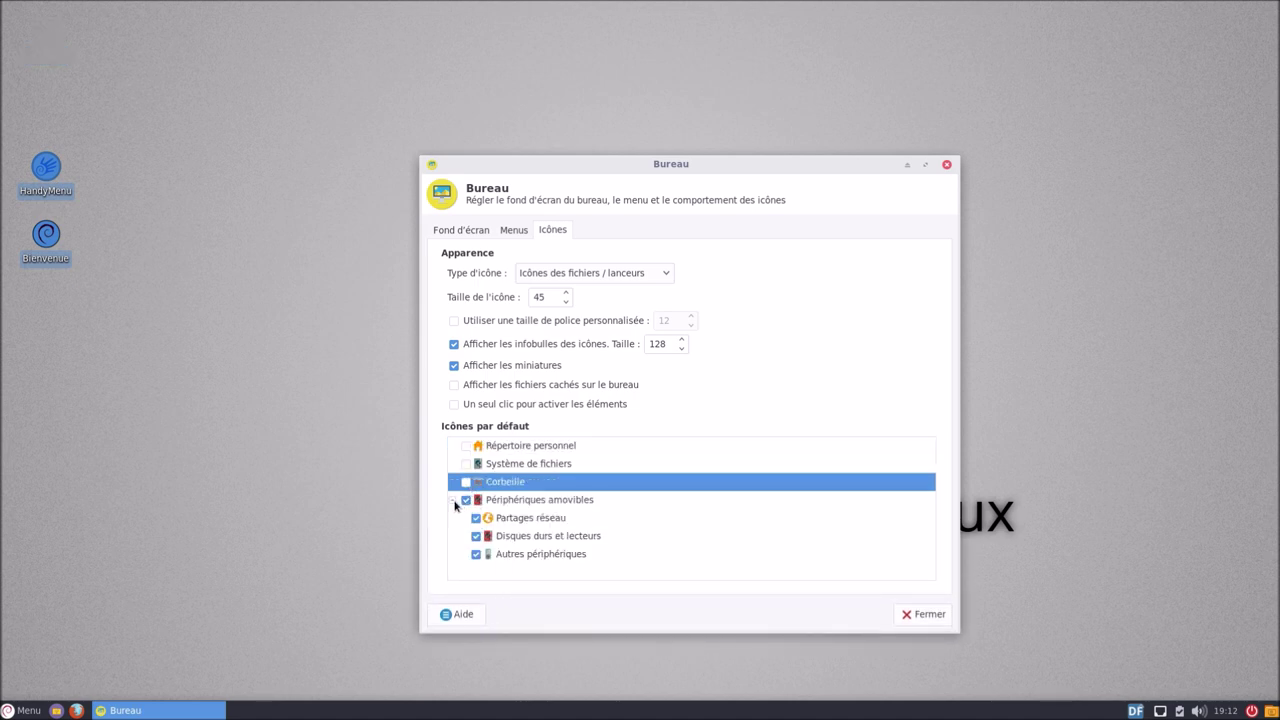
{"action": "left_click", "coordinate": [465, 501]}
{"action": "left_click", "coordinate": [475, 518]}
{"action": "left_click", "coordinate": [475, 536]}
{"action": "left_click", "coordinate": [476, 554]}
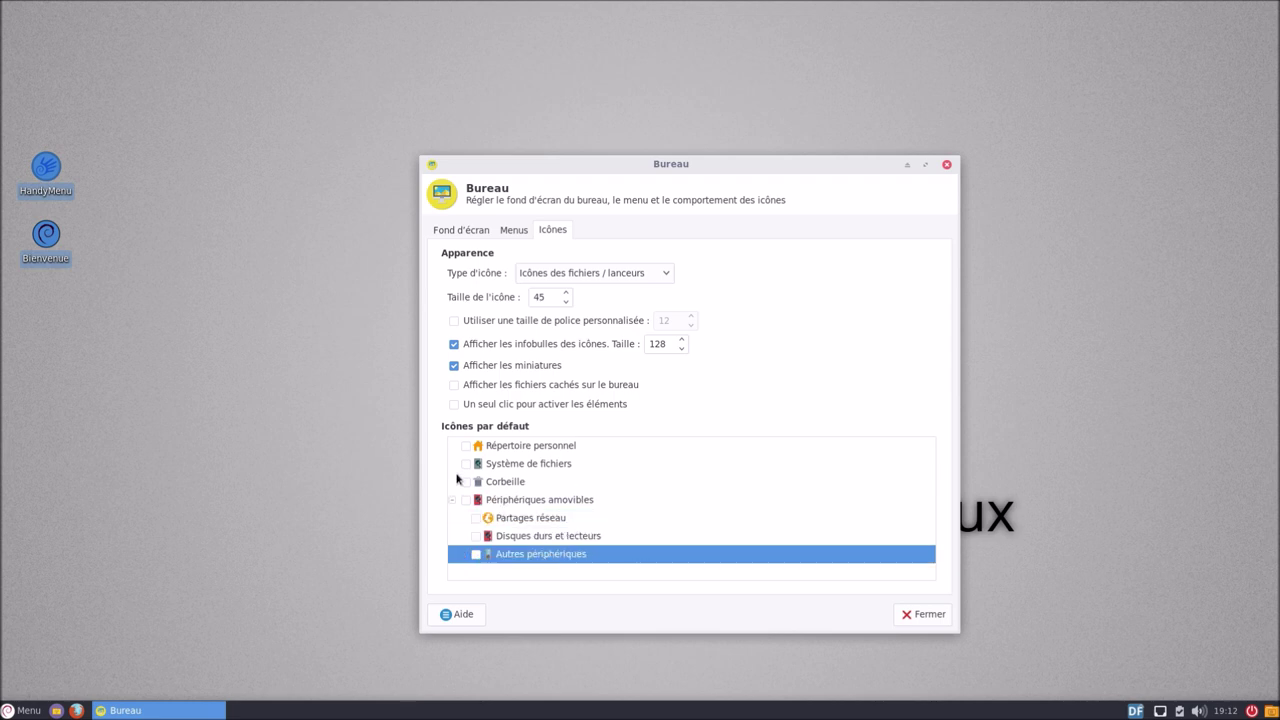
Move the remaining Bienvenue and HandyMenu desktop icons to the trash
{"action": "left_click_drag", "start_coordinate": [89, 165], "coordinate": [50, 236]}
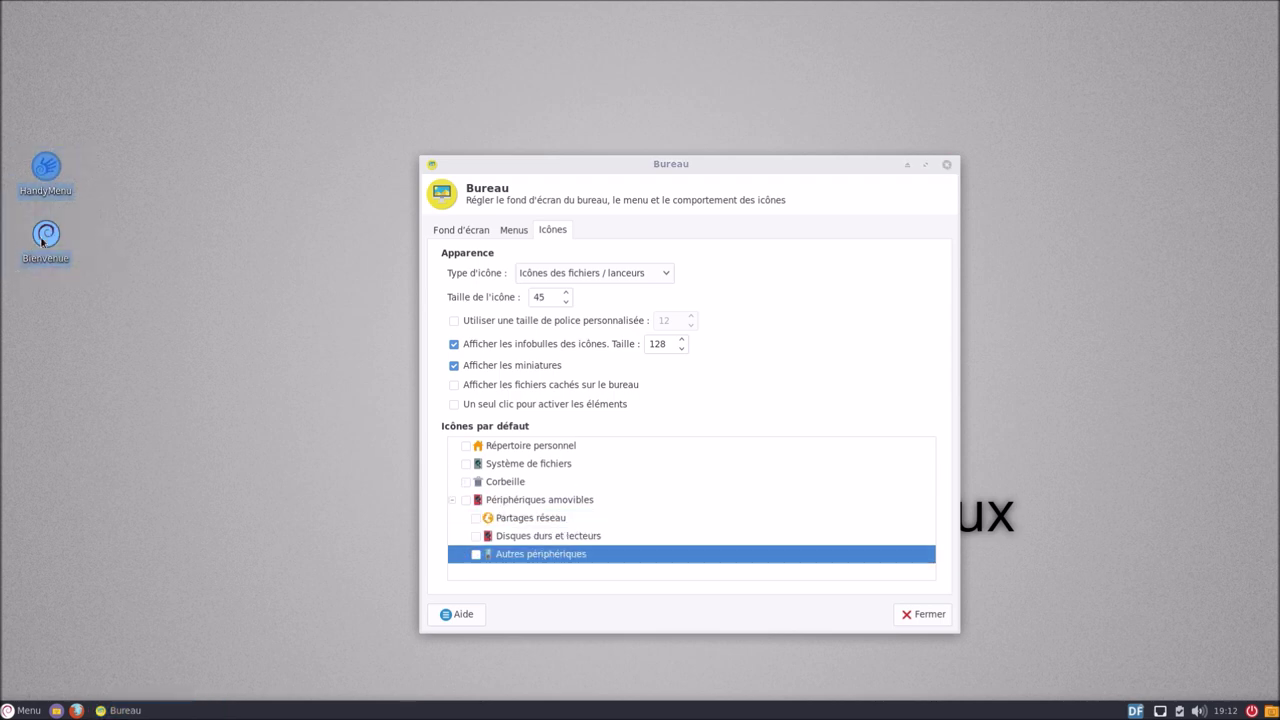
{"action": "right_click", "coordinate": [53, 237]}
{"action": "left_click", "coordinate": [90, 317]}
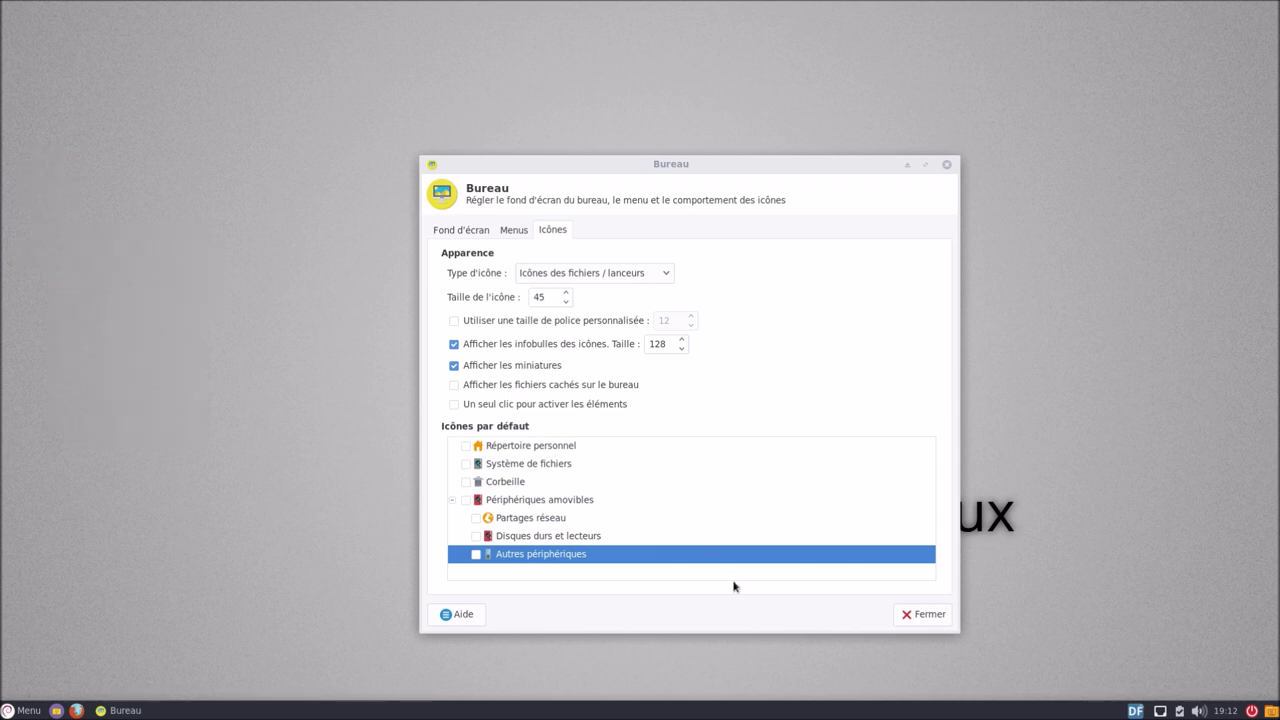
Set the green-hand HandyLinux wallpaper on teal and close the desktop settings
{"action": "left_click", "coordinate": [478, 231]}
{"action": "scroll", "coordinate": [735, 476], "scroll_direction": "up", "scroll_amount": 10}
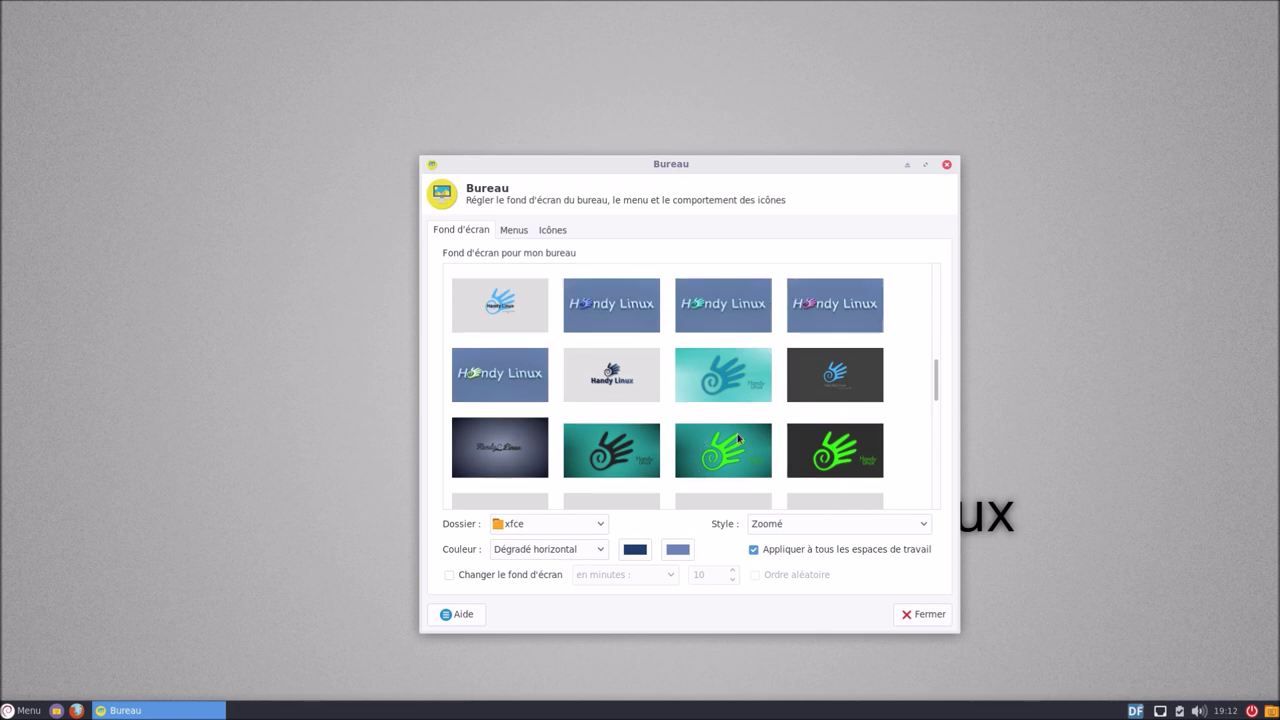
{"action": "left_click", "coordinate": [737, 438]}
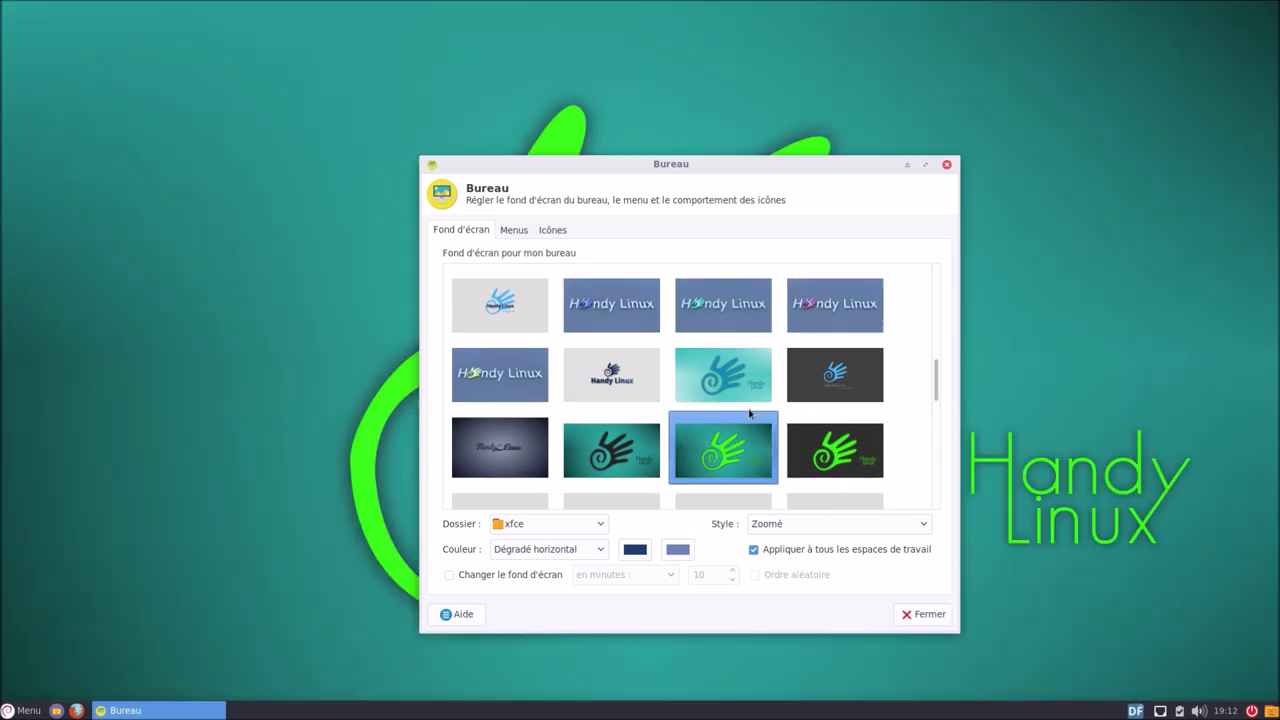
{"action": "left_click", "coordinate": [946, 164]}
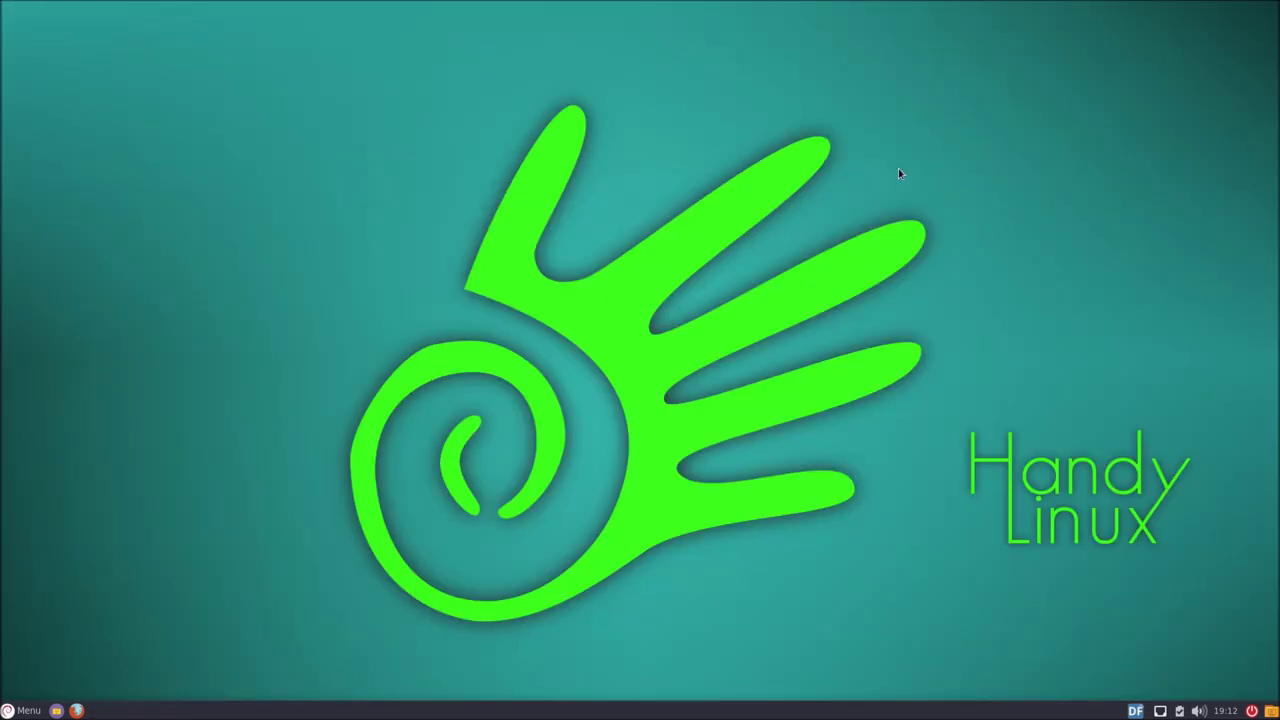
{"action": "left_click", "coordinate": [38, 709]}
Launch Terminal Xfce from the menu search for 'term'
{"action": "type", "text": "term"}
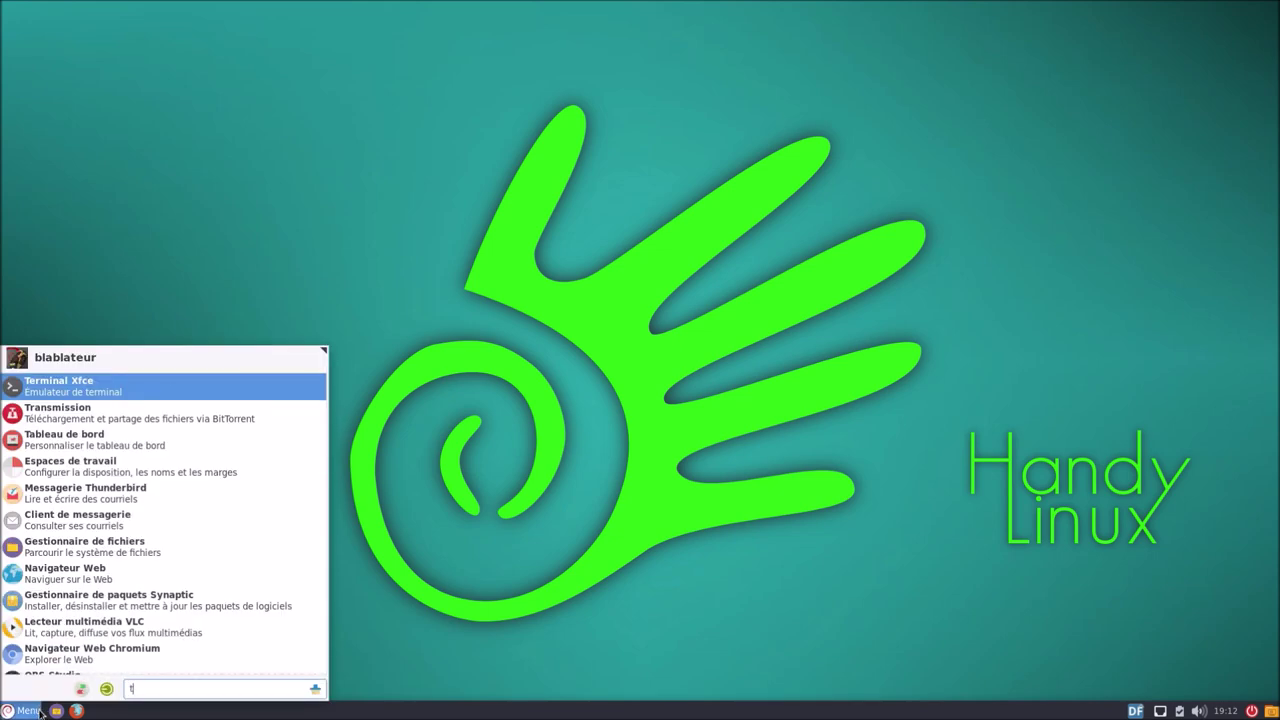
{"action": "key", "text": "Return"}
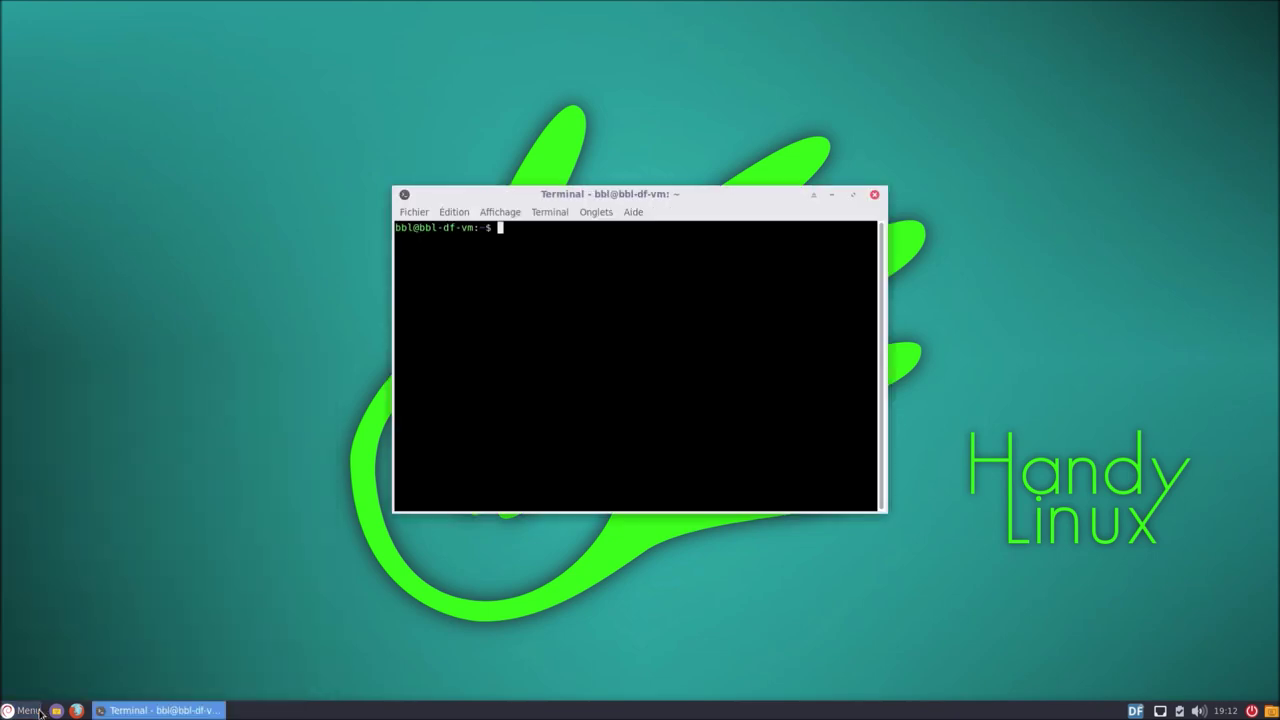
{"action": "type", "text": "htop"}
{"action": "key", "text": "BackSpace"}
{"action": "key", "text": "BackSpace"}
{"action": "key", "text": "BackSpace"}
{"action": "key", "text": "BackSpace"}
Install gnome-system-monitor with 'sudo apt install gnome-system-monitor', entering the password and confirming
{"action": "type", "text": "sudo apt install gnome-system-"}
{"action": "type", "text": "monitor"}
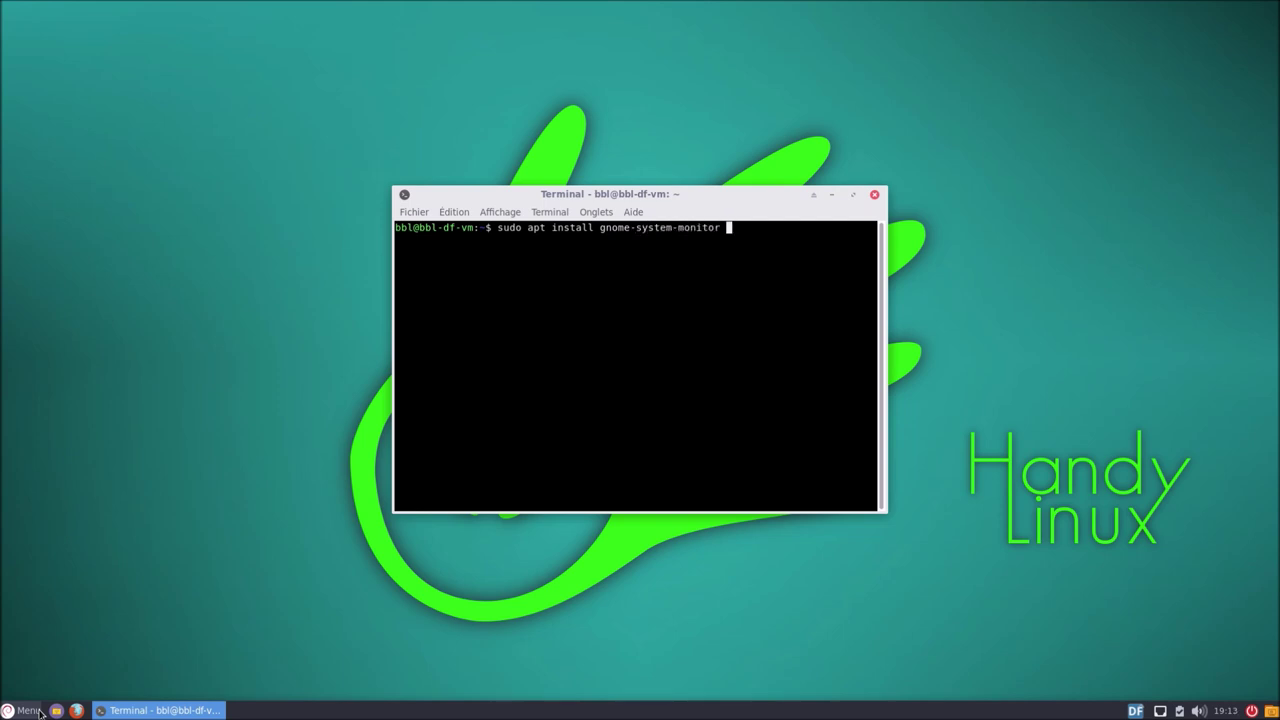
{"action": "key", "text": "Return"}
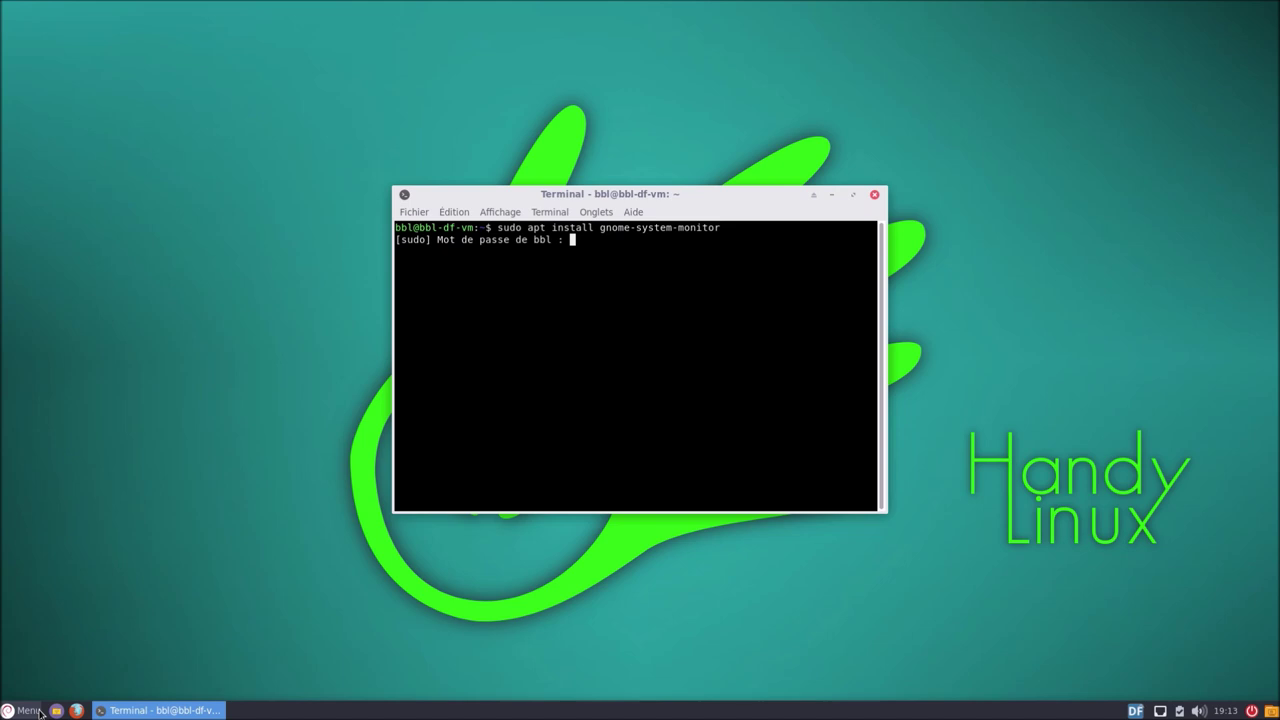
{"action": "key", "text": "Return"}
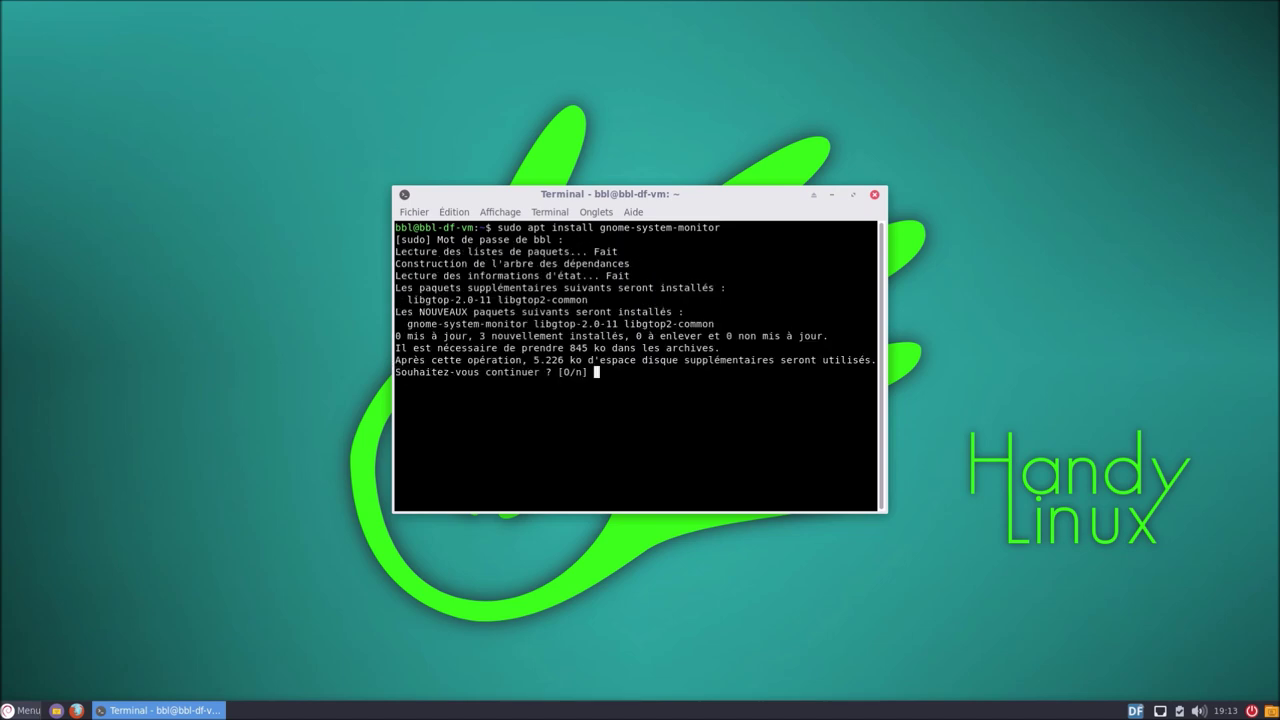
{"action": "key", "text": "Return"}
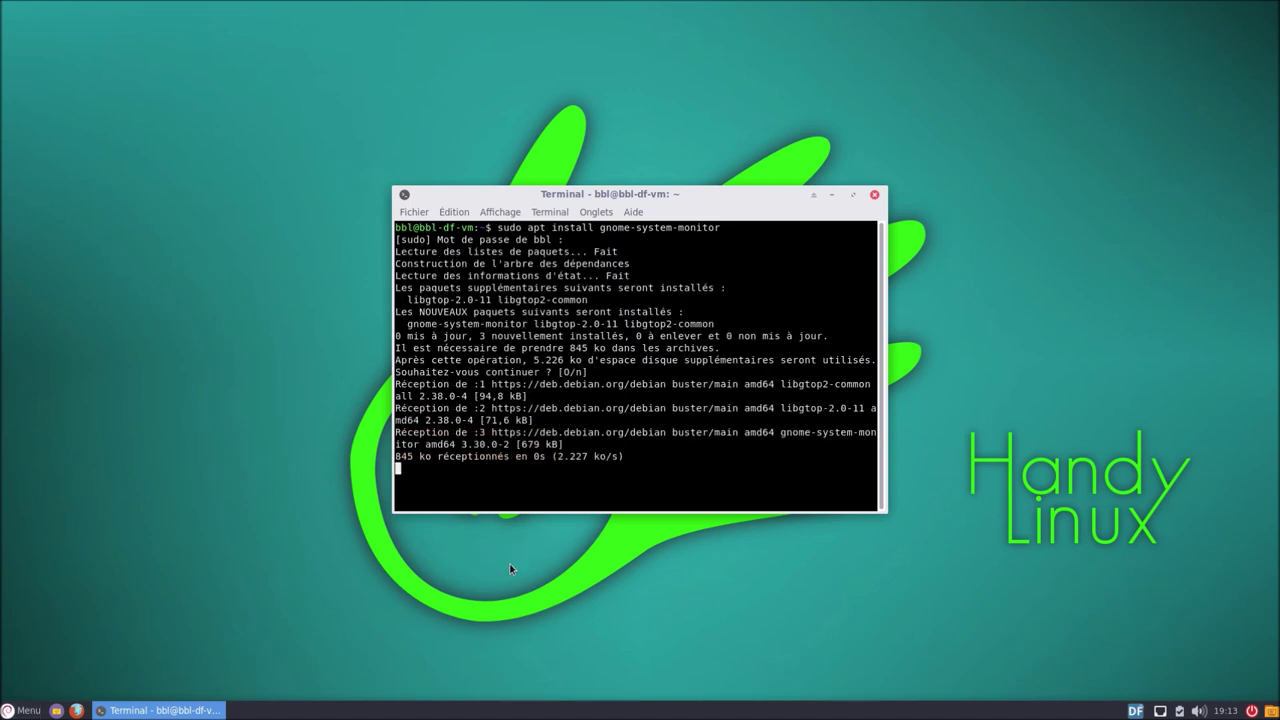
{"action": "right_click", "coordinate": [175, 710]}
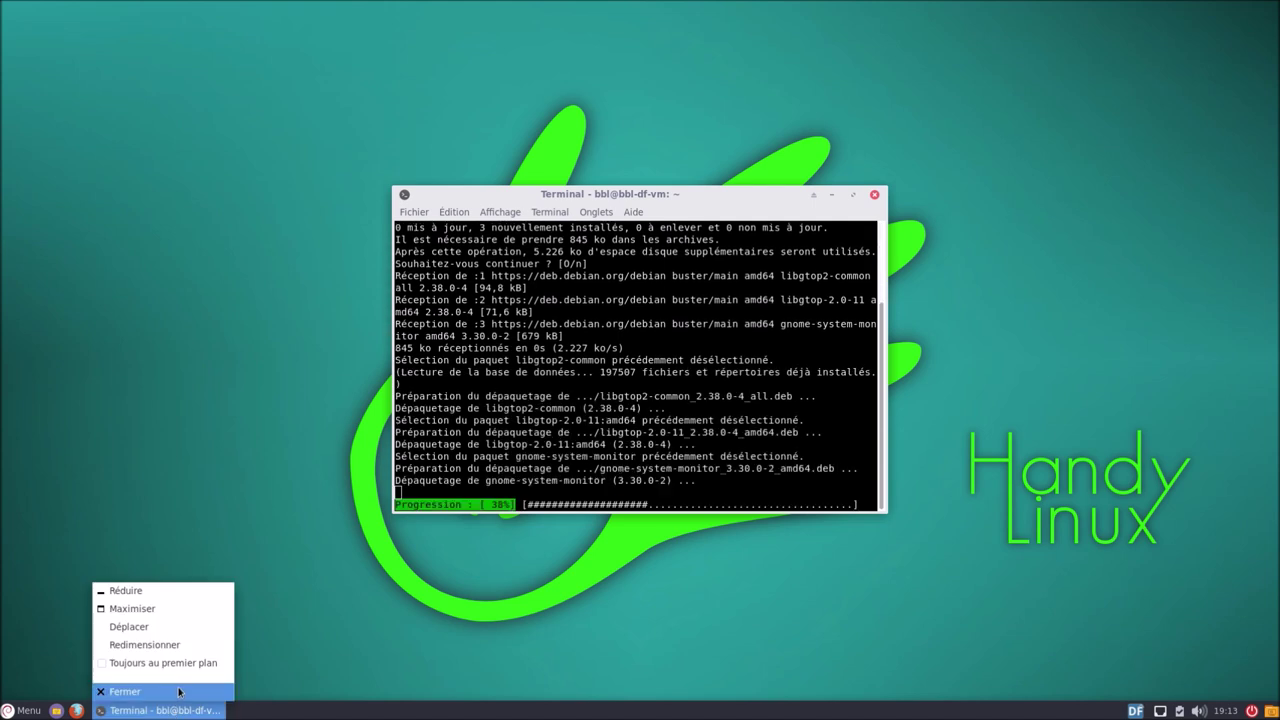
{"action": "key", "text": "Escape"}
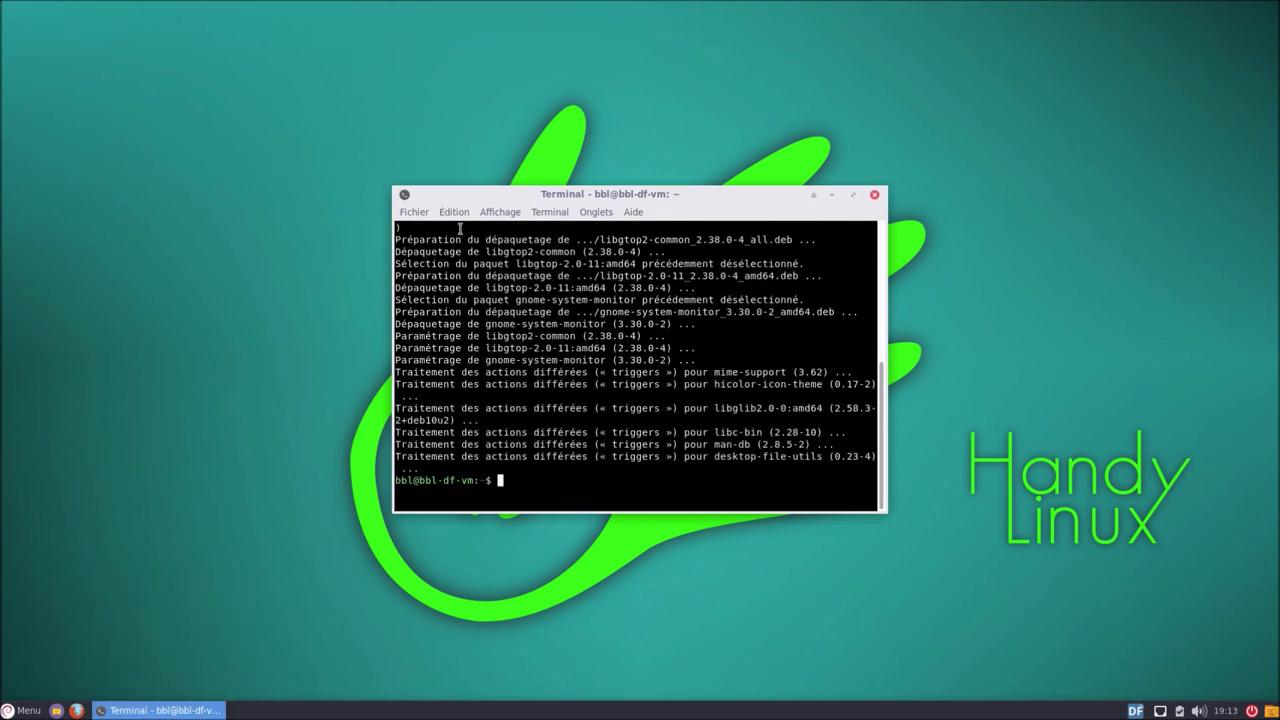
Launch System Monitor, show its Ressources graphs and maximize the window
{"action": "left_click", "coordinate": [28, 710]}
{"action": "type", "text": "mon"}
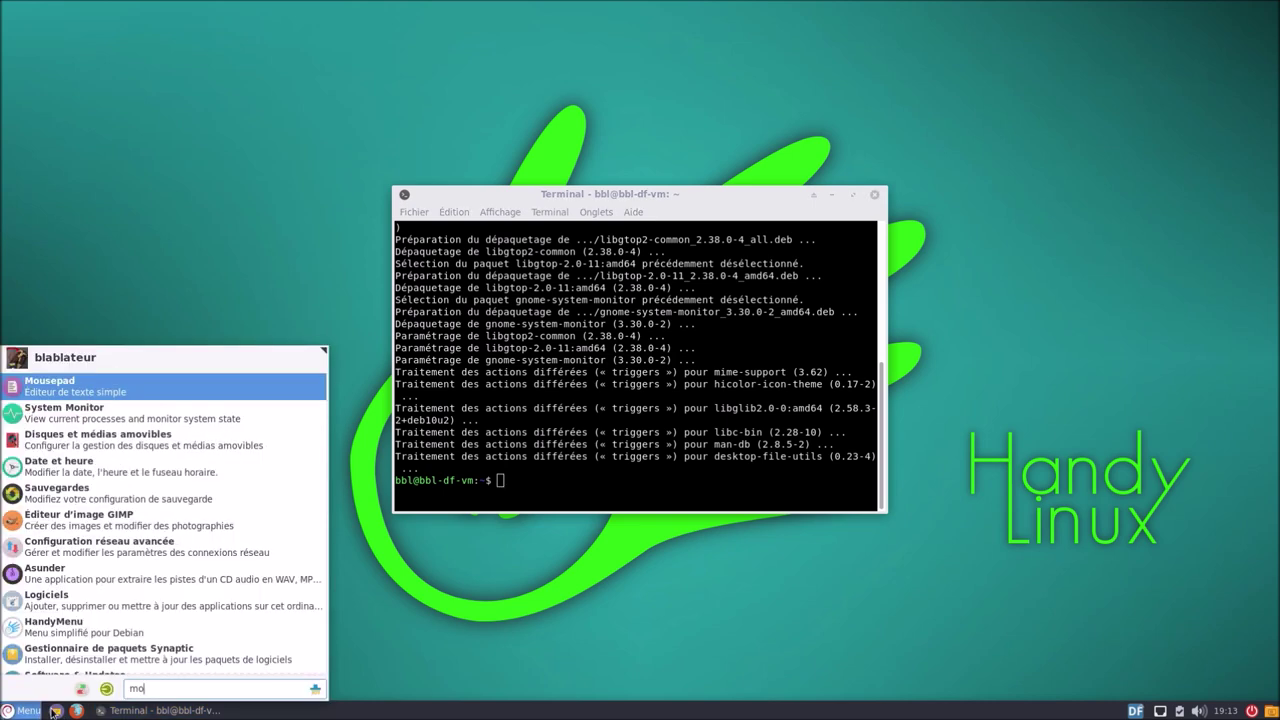
{"action": "left_click", "coordinate": [60, 387]}
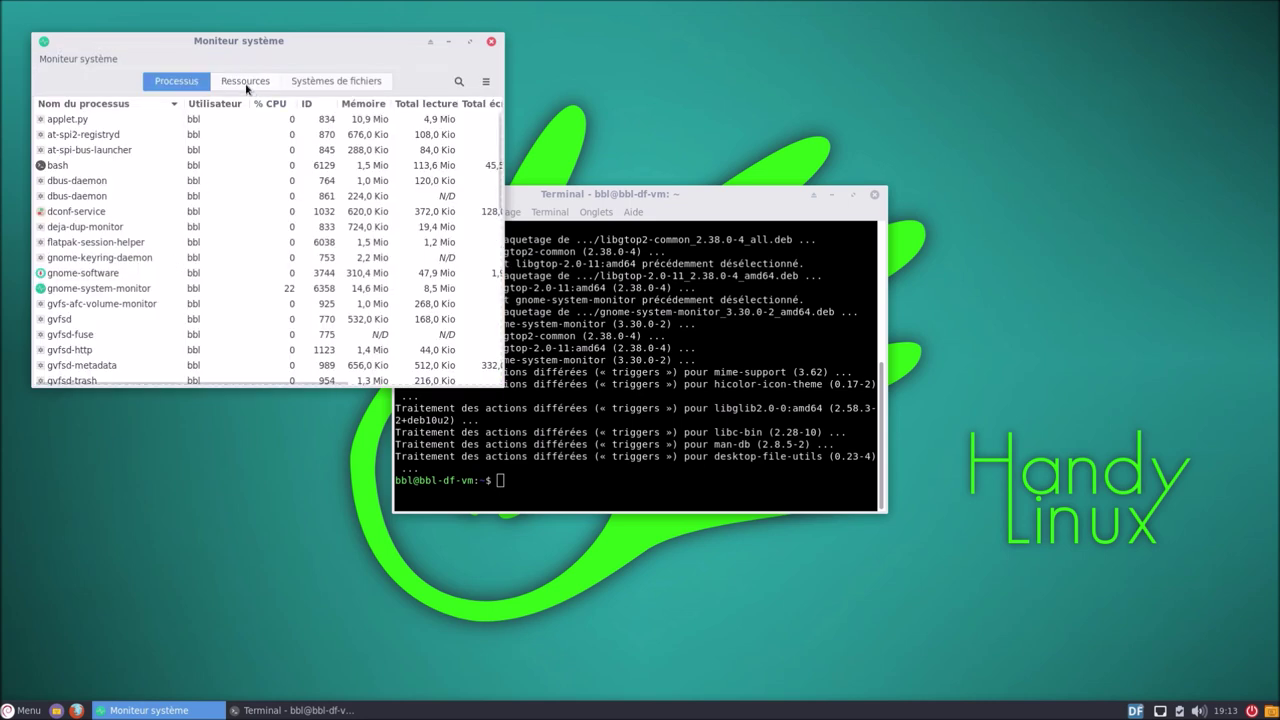
{"action": "left_click", "coordinate": [245, 81]}
{"action": "left_click", "coordinate": [469, 41]}
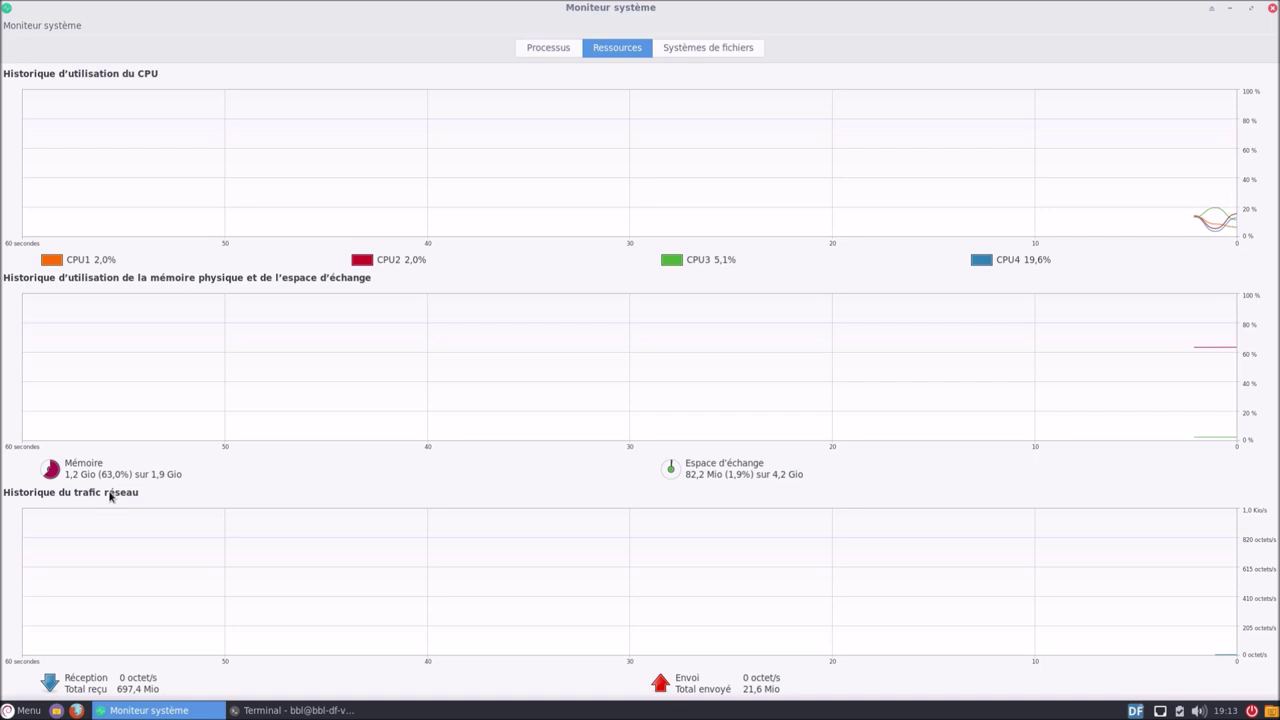
Run htop in the terminal, then close System Monitor
{"action": "left_click", "coordinate": [290, 710]}
{"action": "type", "text": "htop"}
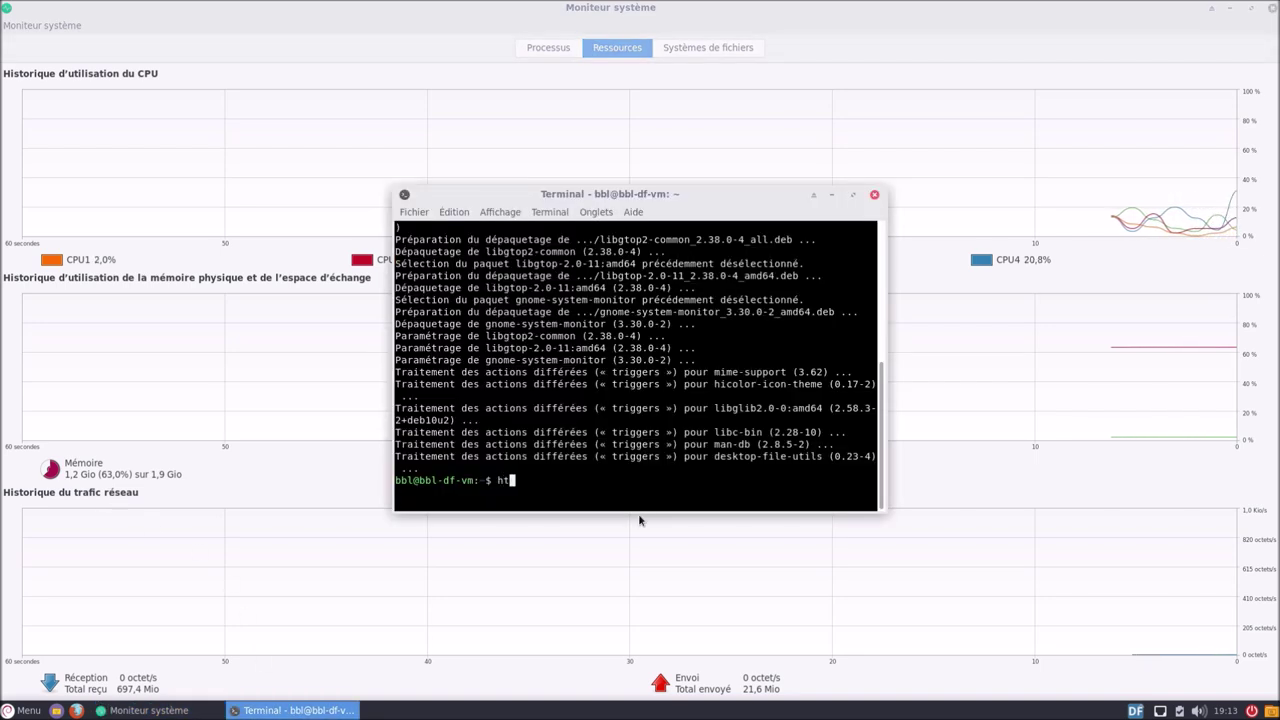
{"action": "key", "text": "Return"}
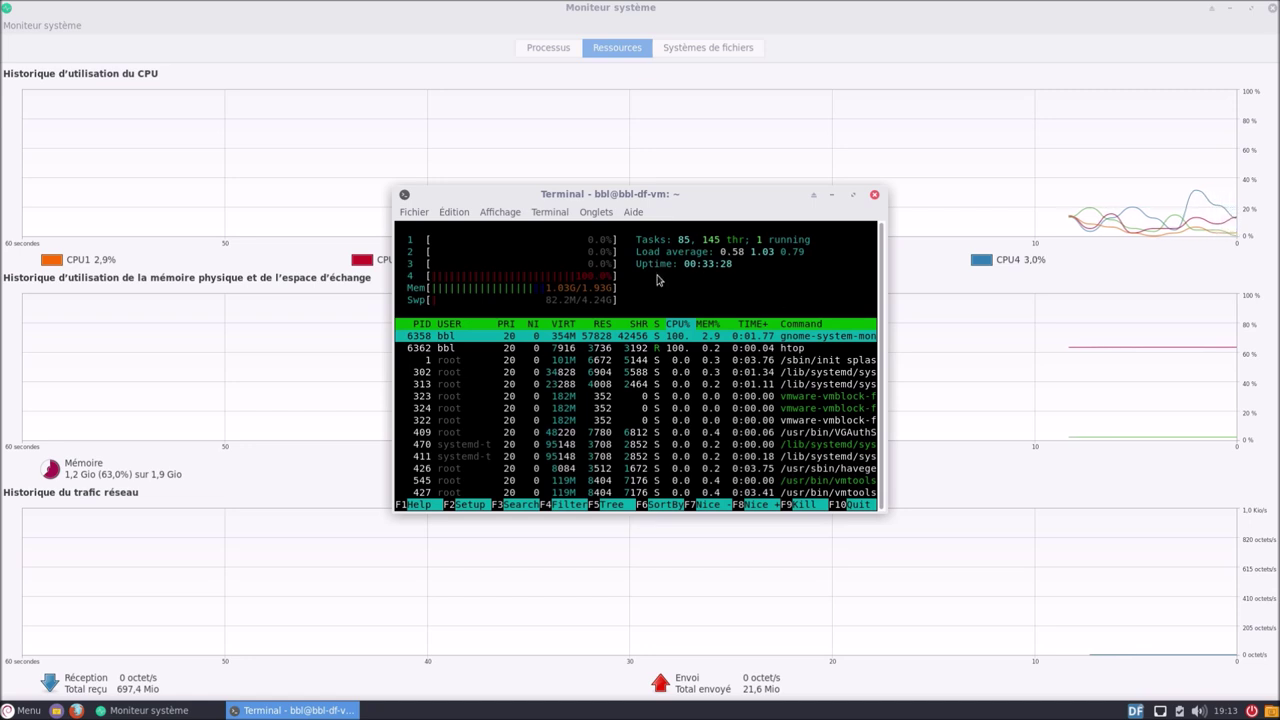
{"action": "left_click", "coordinate": [1268, 16]}
{"action": "left_click", "coordinate": [1272, 10]}
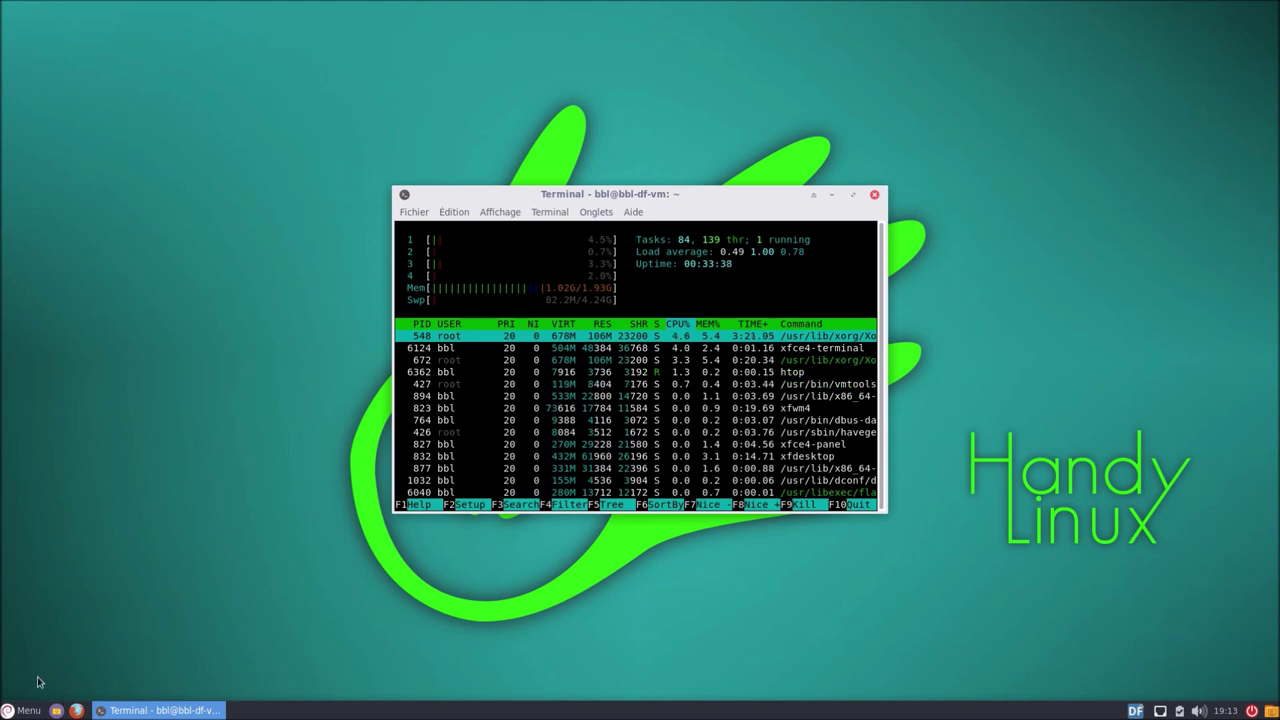
Open a new terminal and install zram-tools with 'sudo apt install zram-tools', entering the password
{"action": "left_click", "coordinate": [37, 711]}
{"action": "type", "text": "ter"}
{"action": "key", "text": "Return"}
{"action": "type", "text": "sudo apt install"}
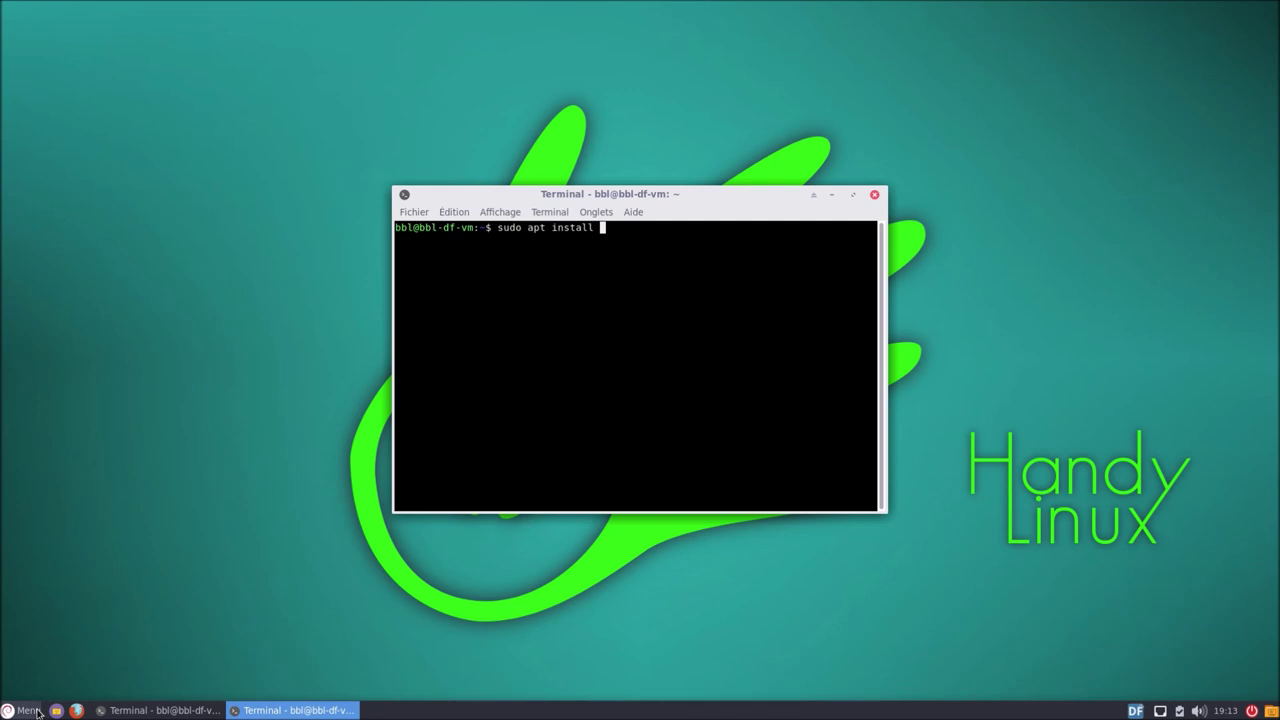
{"action": "type", "text": "zram"}
{"action": "key", "text": "Tab"}
{"action": "key", "text": "Return"}
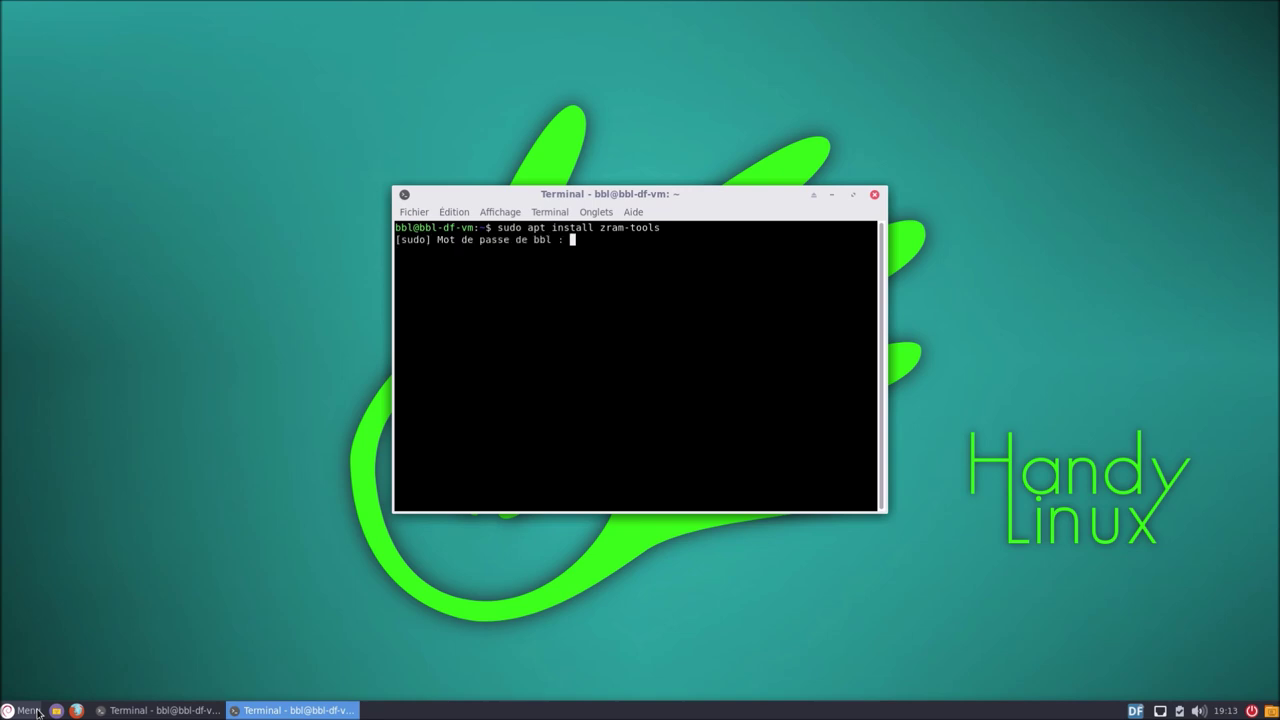
{"action": "key", "text": "Return"}
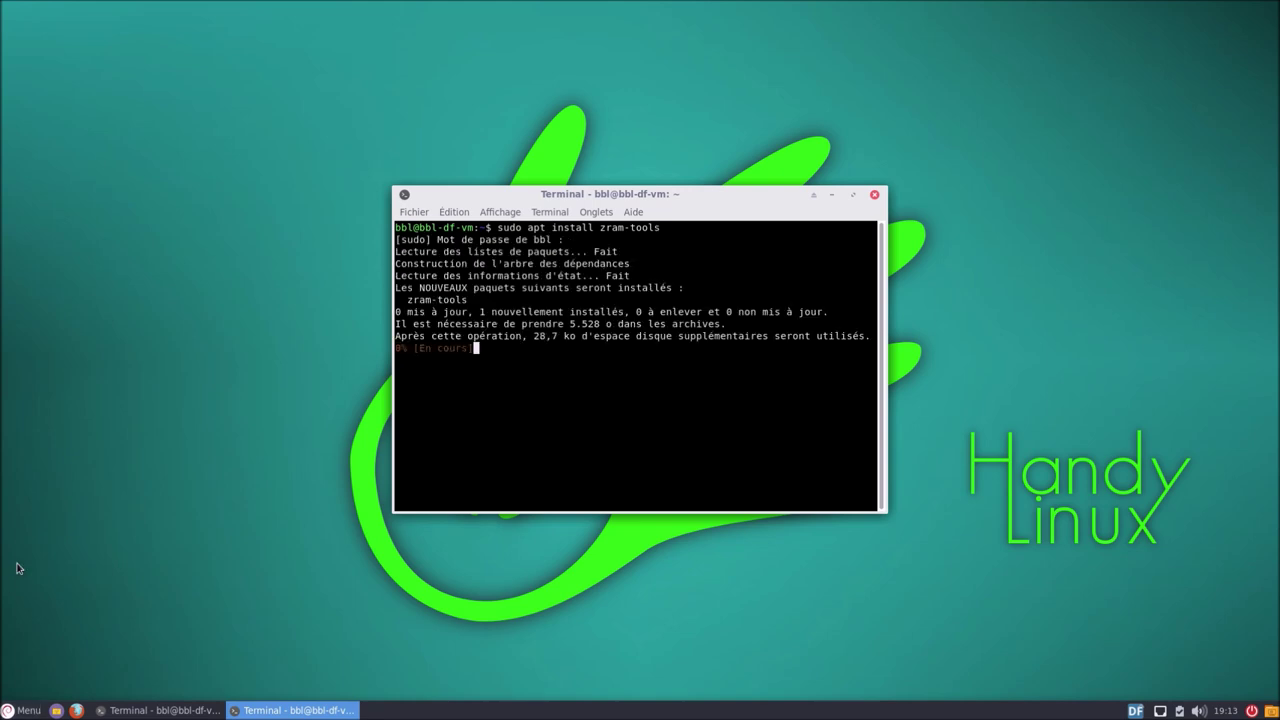
Rearrange the terminal and htop windows, then restart the system with 'sudo reboot'
{"action": "left_click_drag", "start_coordinate": [634, 201], "coordinate": [372, 105]}
{"action": "left_click_drag", "start_coordinate": [709, 193], "coordinate": [998, 241]}
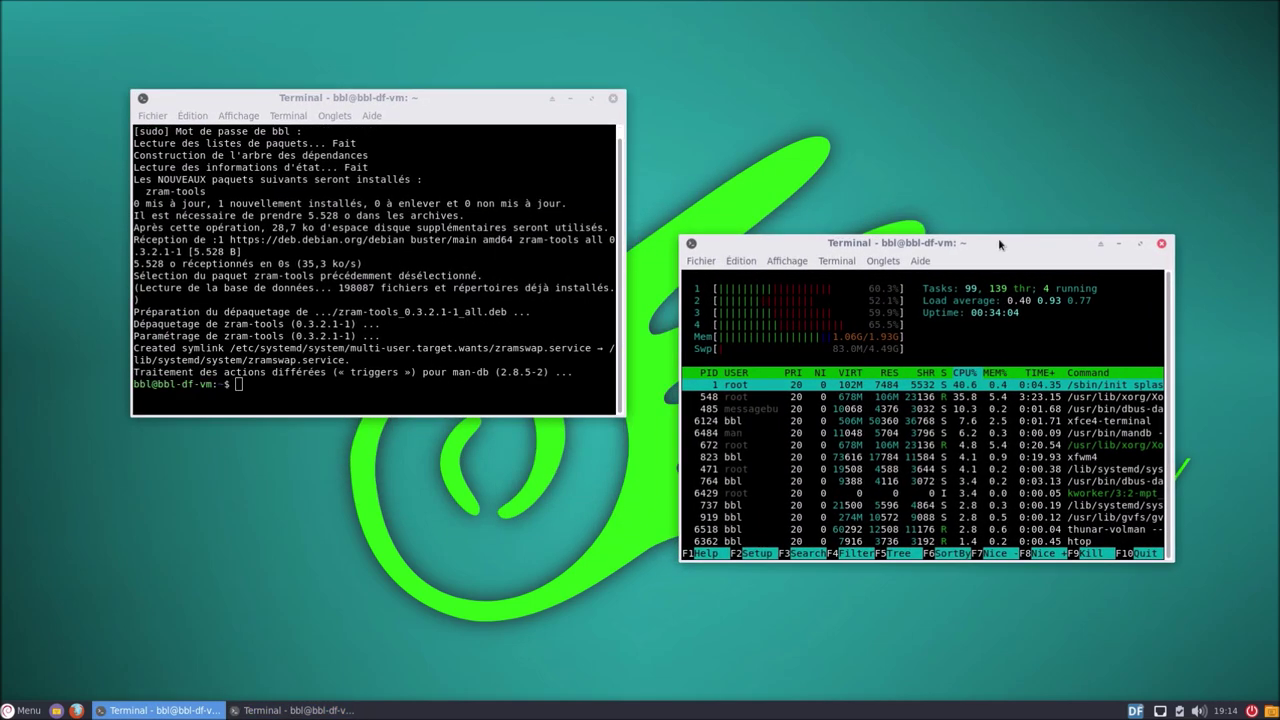
{"action": "left_click", "coordinate": [552, 410]}
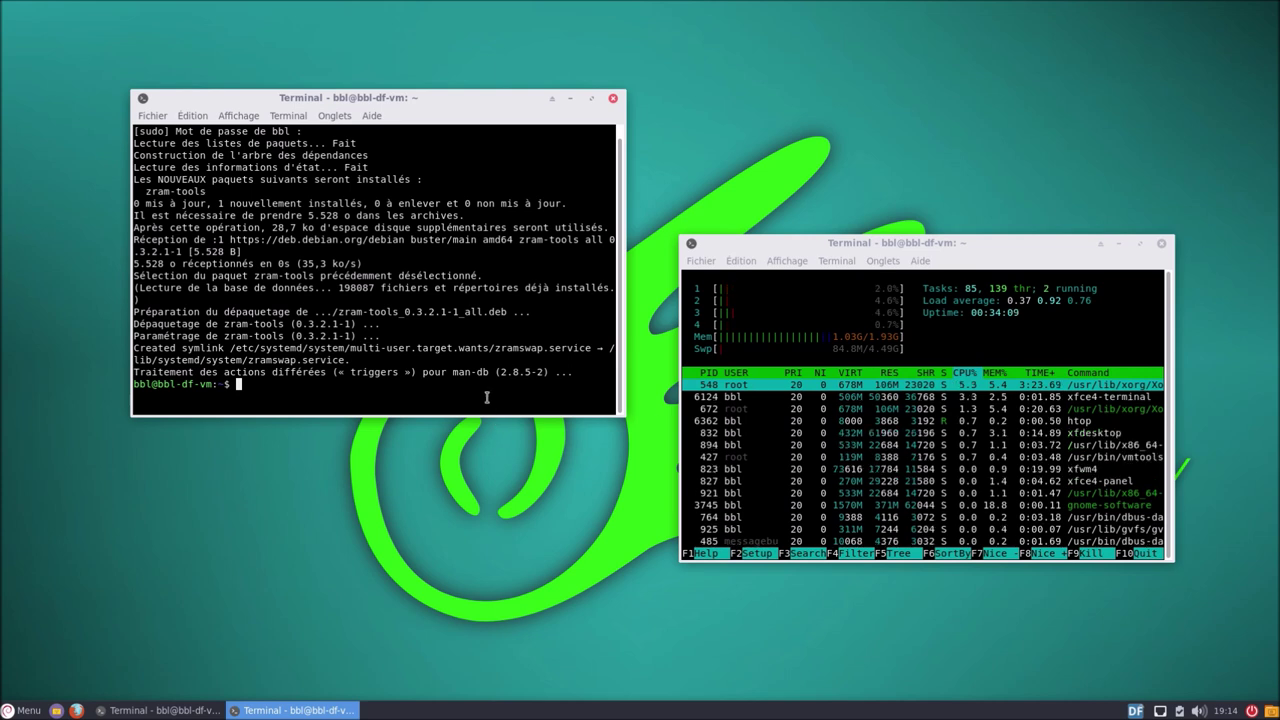
{"action": "type", "text": "sudo reboot"}
{"action": "key", "text": "Return"}
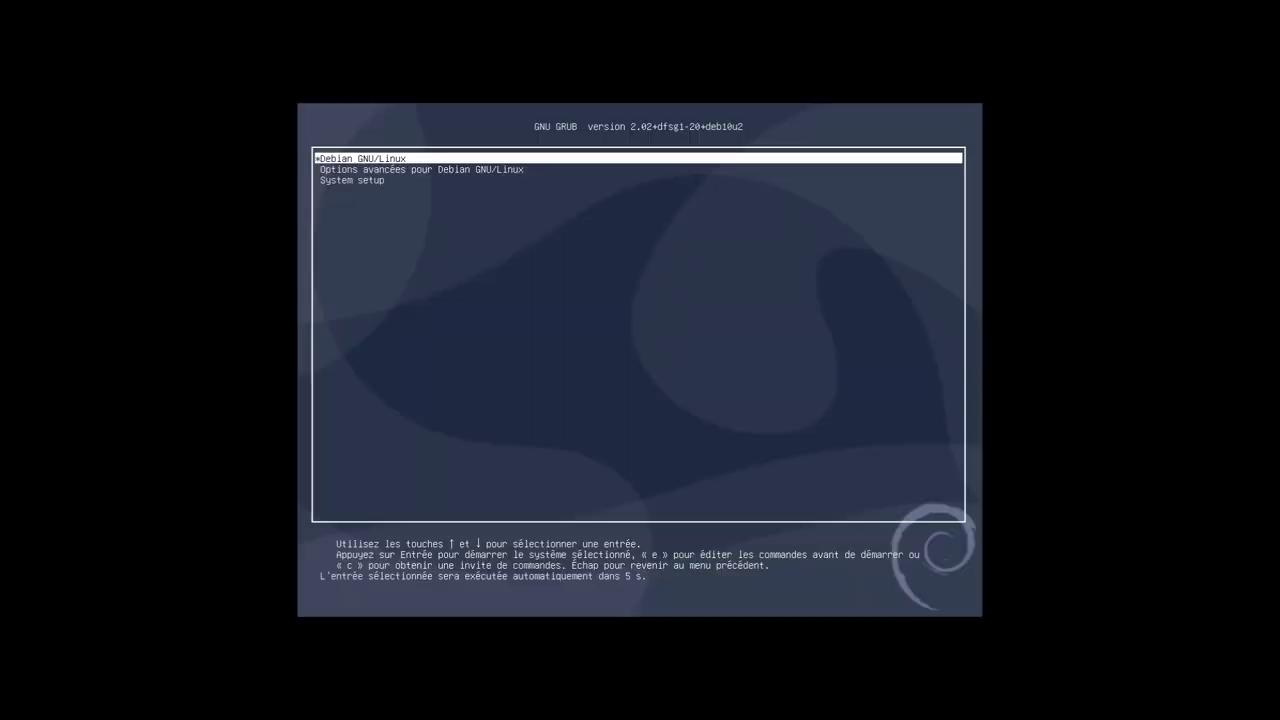
Boot the Debian GNU/Linux GRUB entry and log in with the account password
{"action": "key", "text": "Return"}
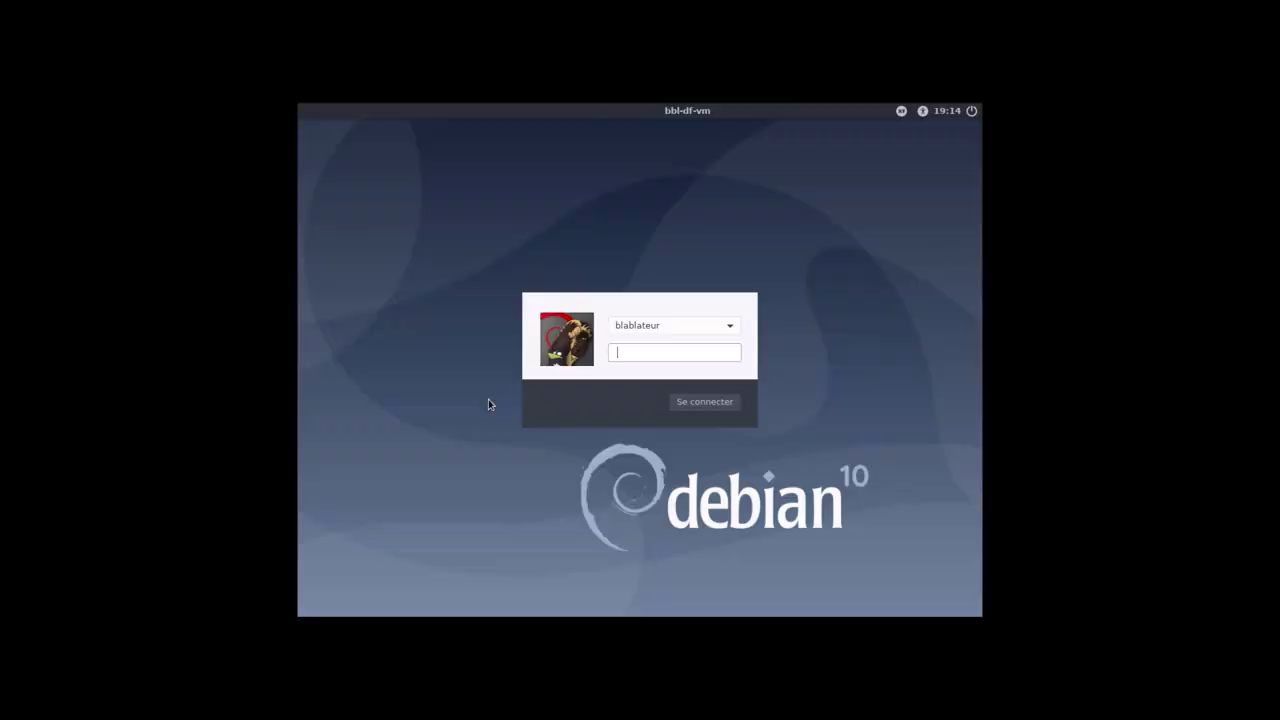
{"action": "type", "text": "••••••"}
{"action": "key", "text": "Return"}
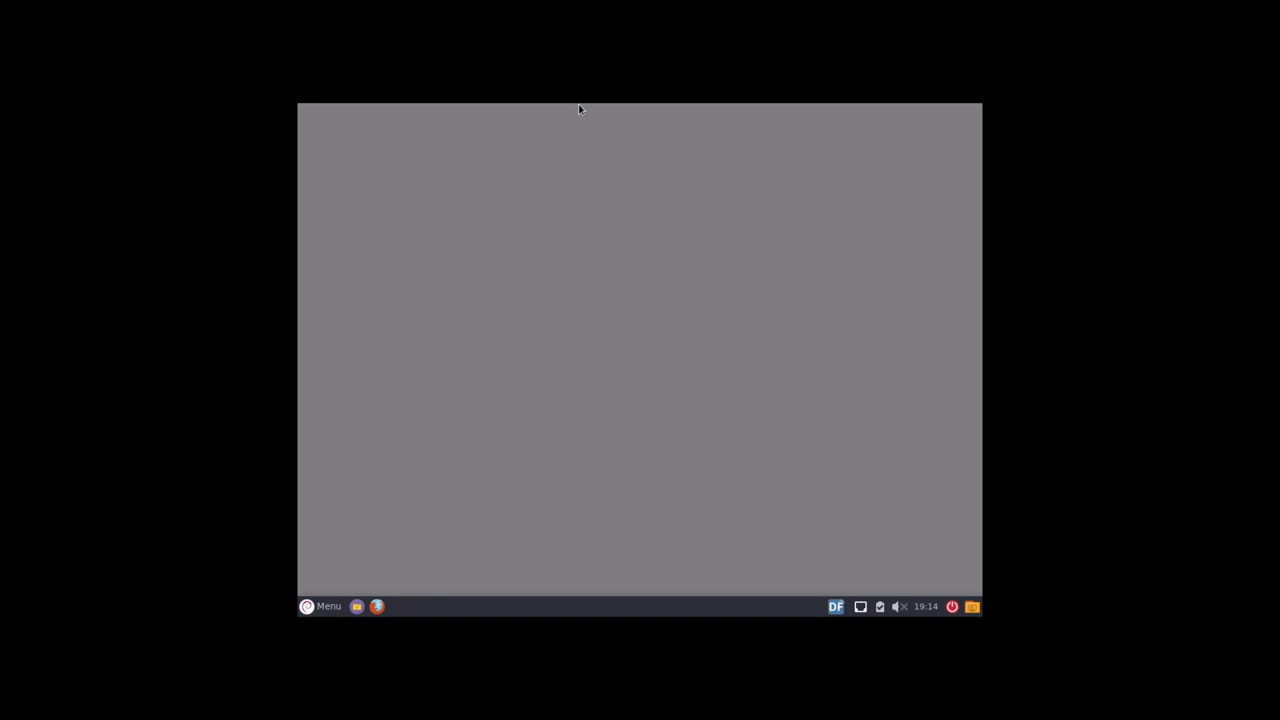
Put the virtual machine back in full screen with View > Exclusive Mode
{"action": "key", "text": "ctrl+alt+Return"}
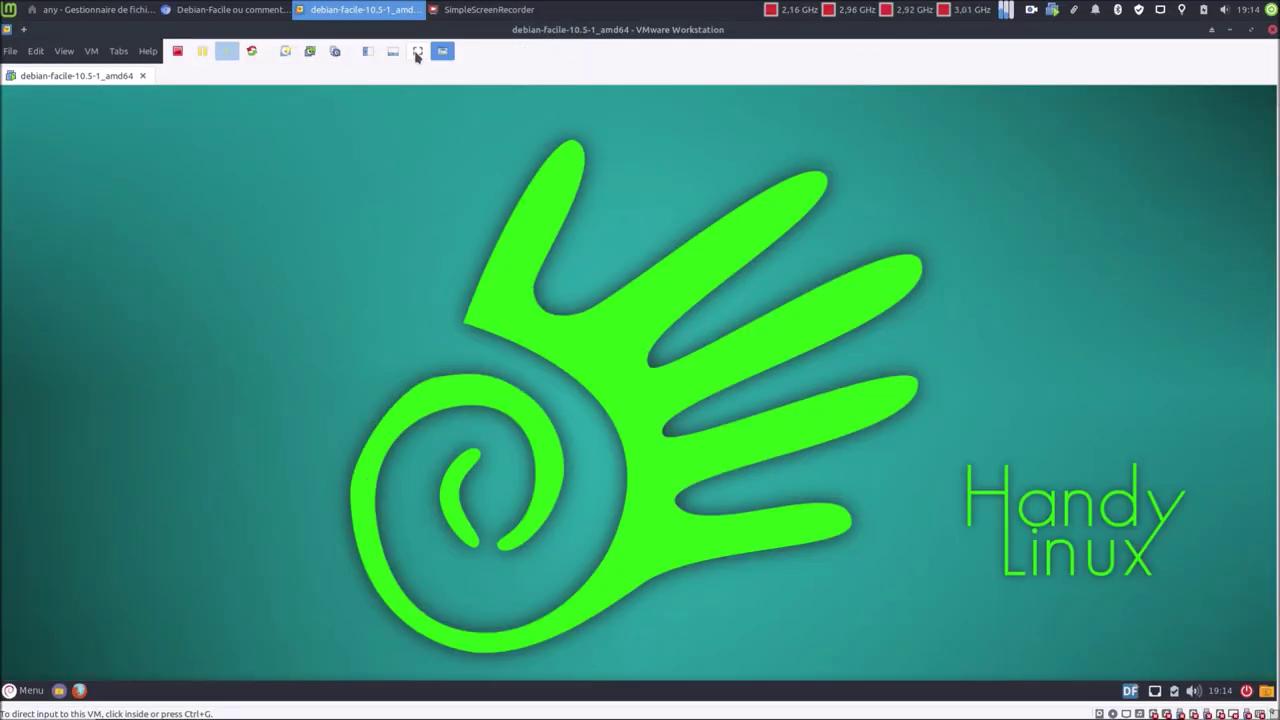
{"action": "left_click", "coordinate": [417, 54]}
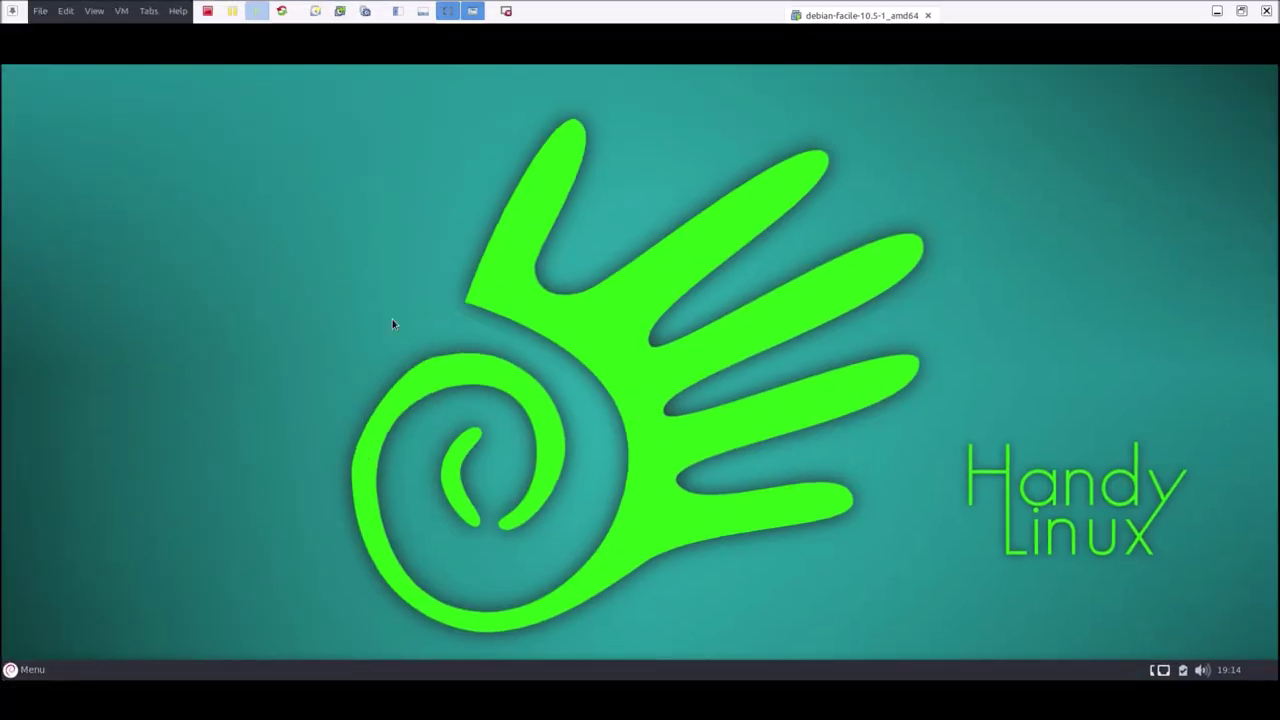
{"action": "left_click", "coordinate": [189, 11]}
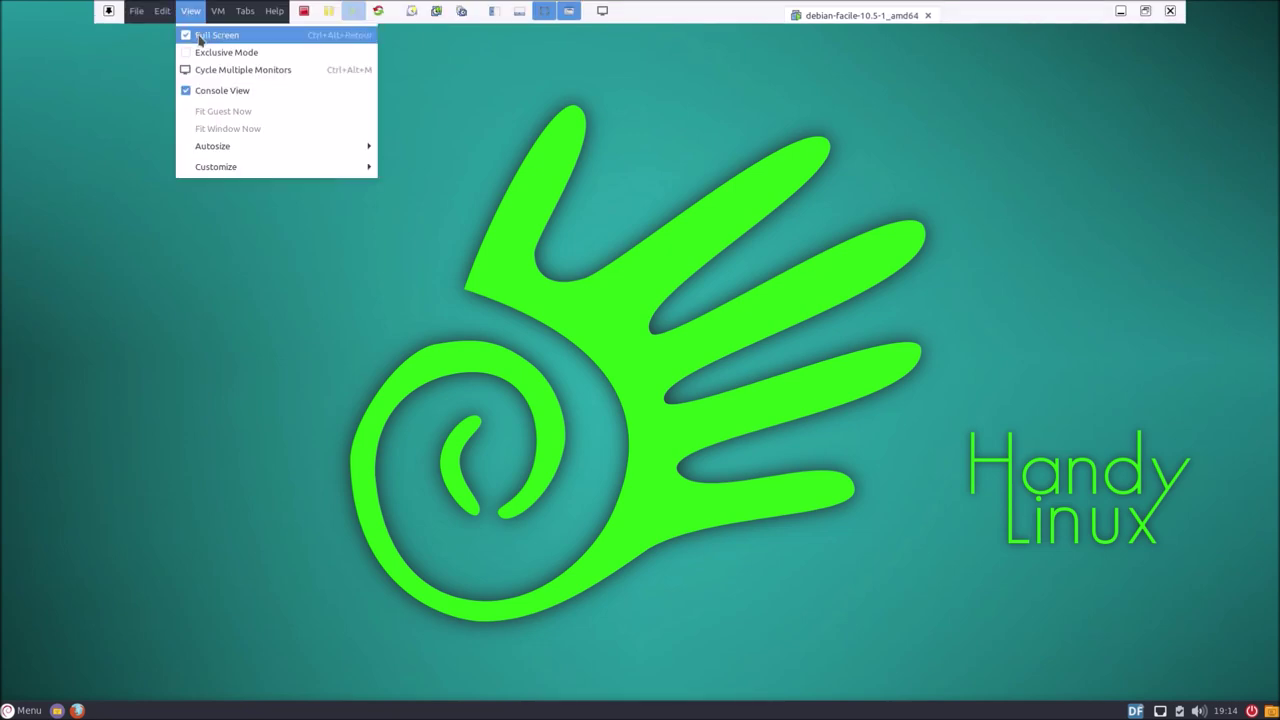
{"action": "left_click", "coordinate": [214, 58]}
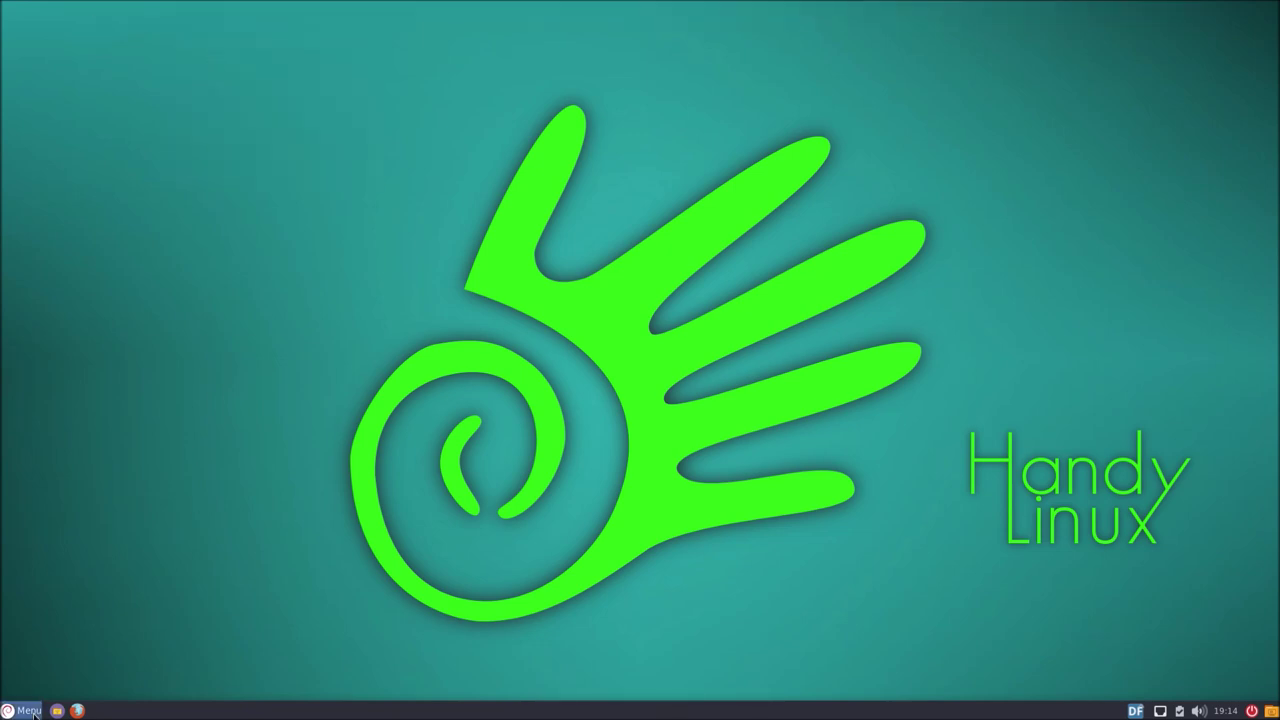
{"action": "left_click", "coordinate": [30, 711]}
Open Terminal Xfce and run htop, showing 489M/1.93G memory and 4.49G swap
{"action": "type", "text": "term"}
{"action": "key", "text": "Return"}
{"action": "type", "text": "htop"}
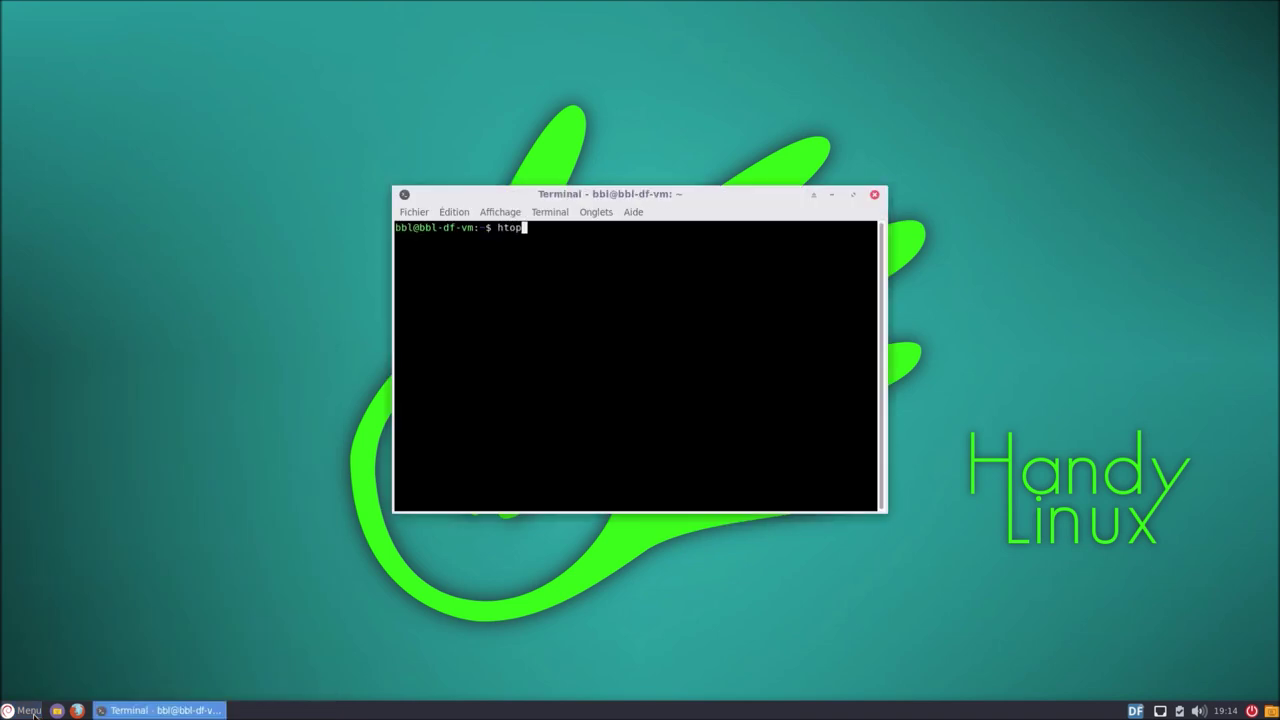
{"action": "key", "text": "Return"}
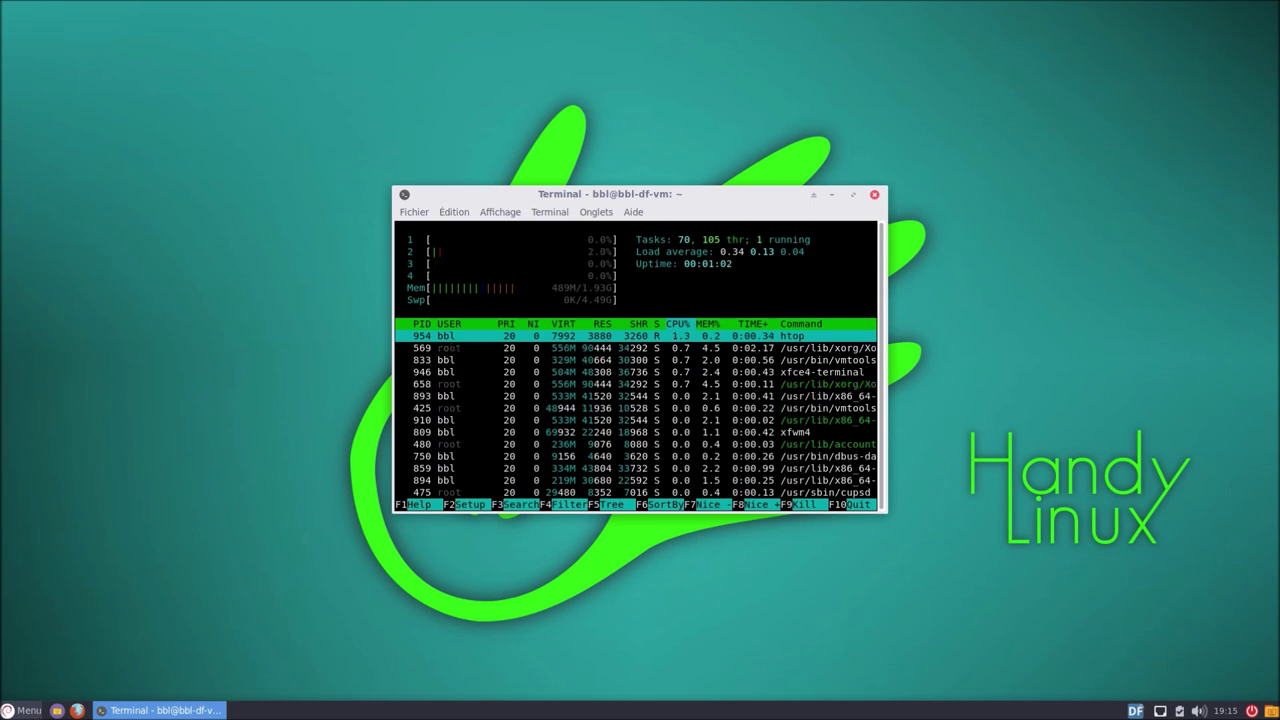
{"action": "left_click", "coordinate": [17, 710]}
Open a second terminal beside htop and try 'swapon -s' and 'swapon', which fail
{"action": "type", "text": "ter"}
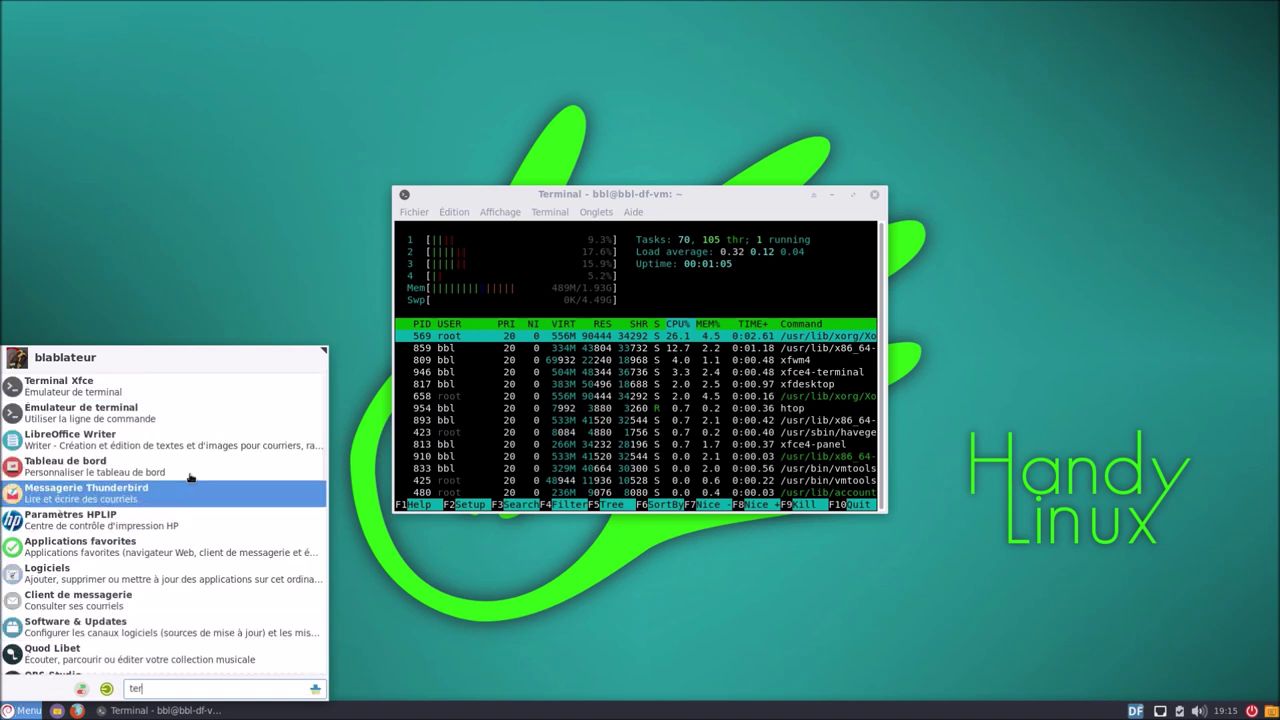
{"action": "left_click", "coordinate": [177, 383]}
{"action": "left_click_drag", "start_coordinate": [598, 203], "coordinate": [816, 241]}
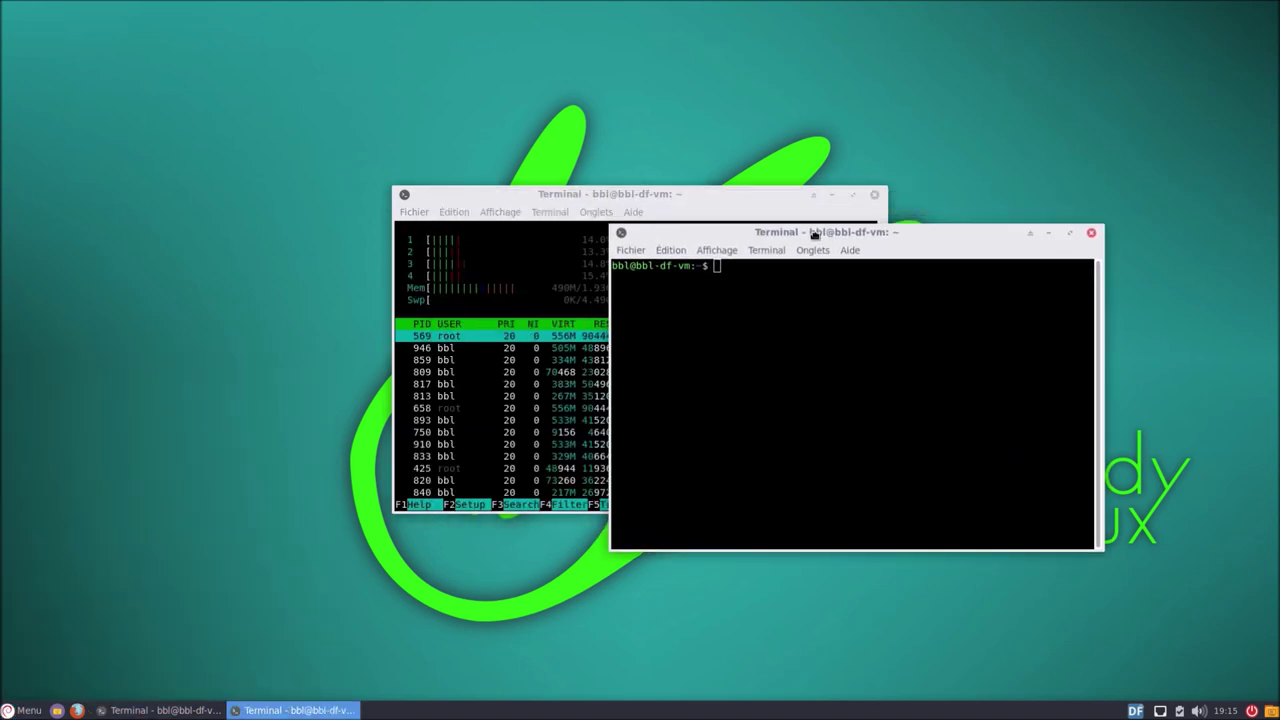
{"action": "left_click_drag", "start_coordinate": [500, 194], "coordinate": [236, 96]}
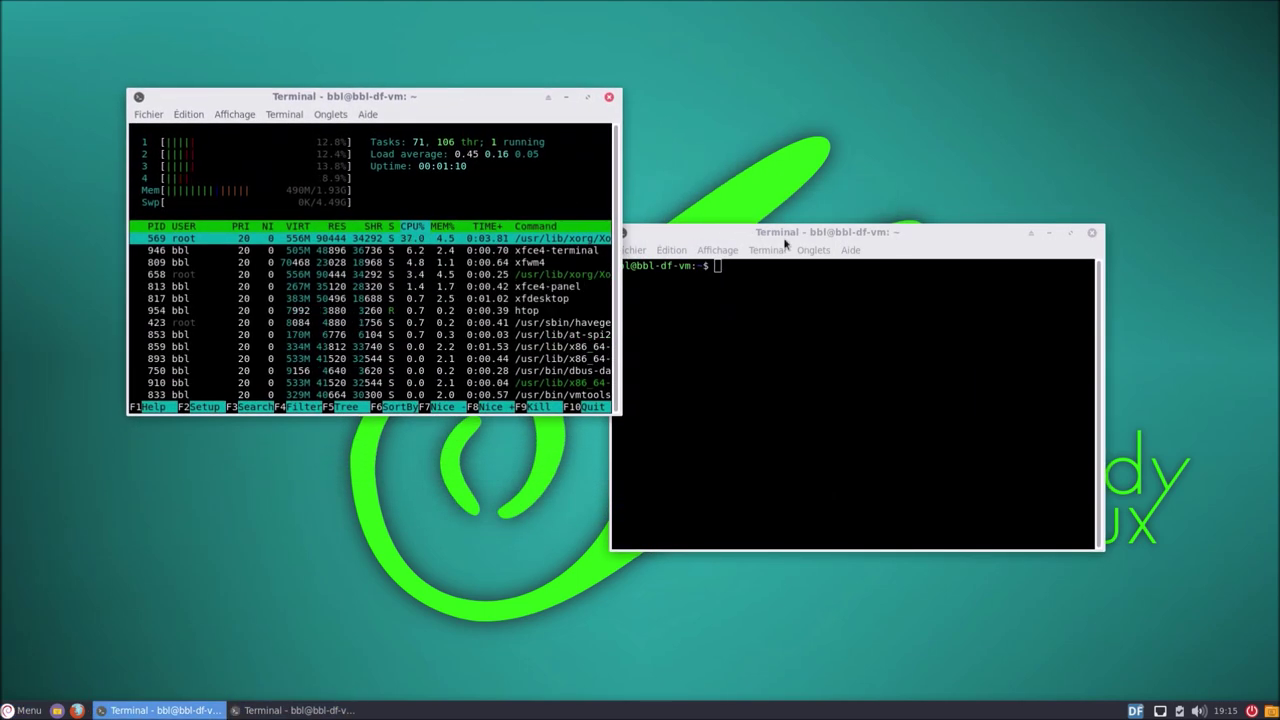
{"action": "left_click_drag", "start_coordinate": [787, 236], "coordinate": [847, 256]}
{"action": "type", "text": "swapon"}
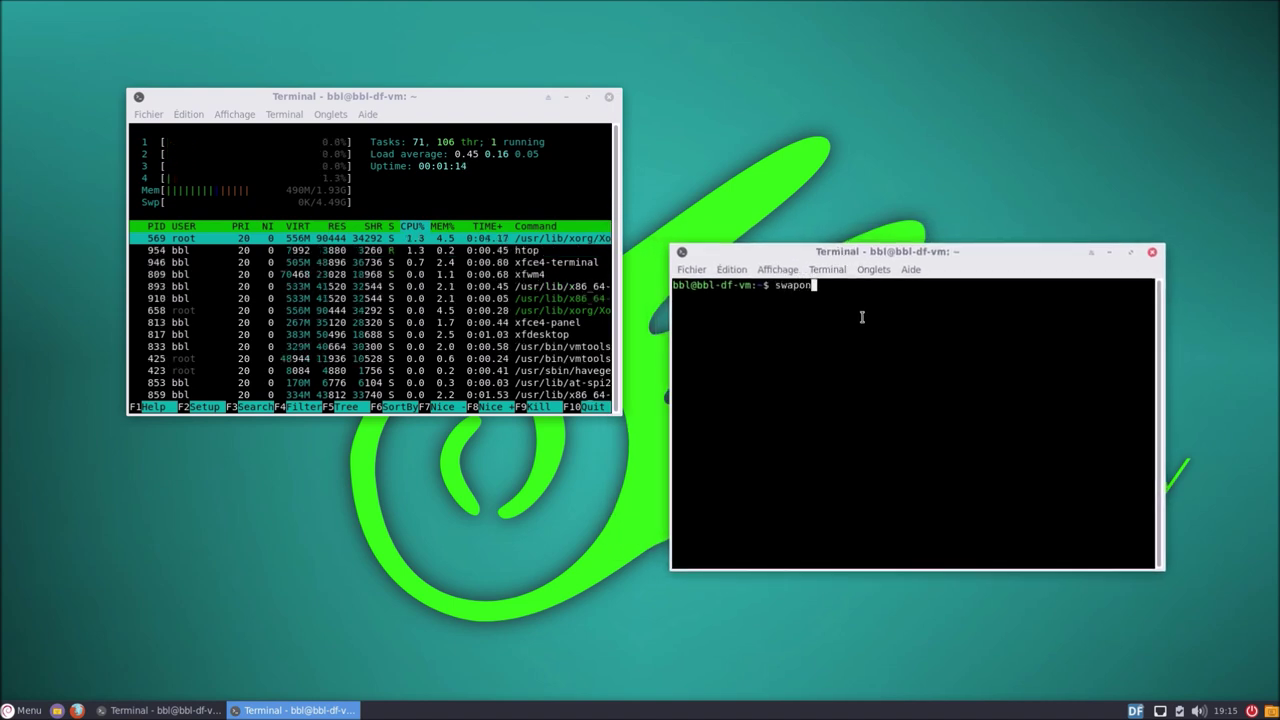
{"action": "type", "text": " -s"}
{"action": "key", "text": "Return"}
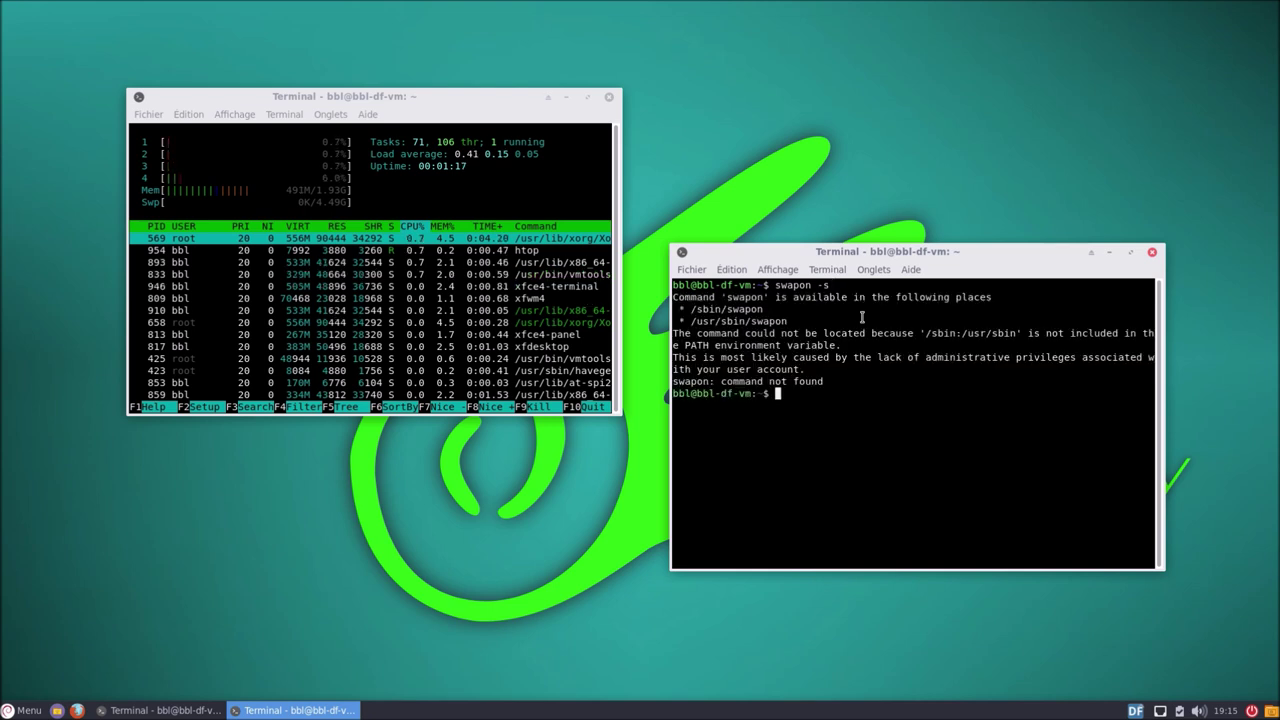
{"action": "type", "text": "swapon"}
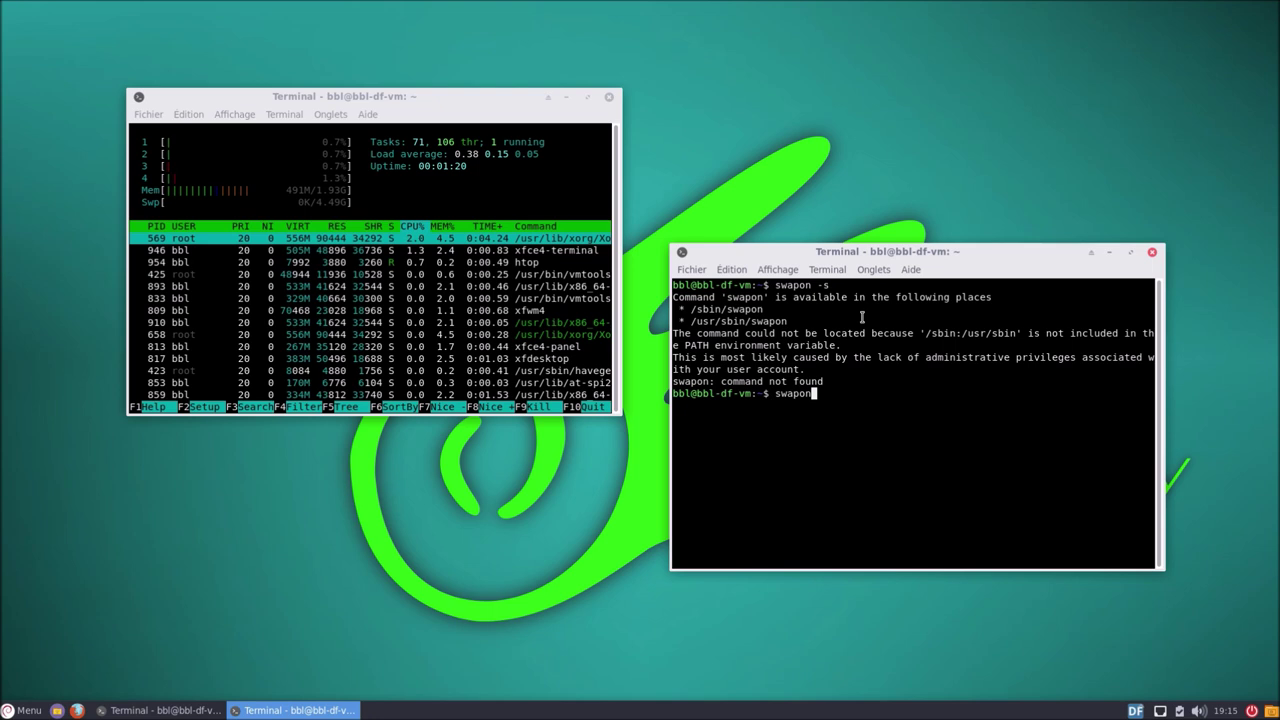
{"action": "key", "text": "Return"}
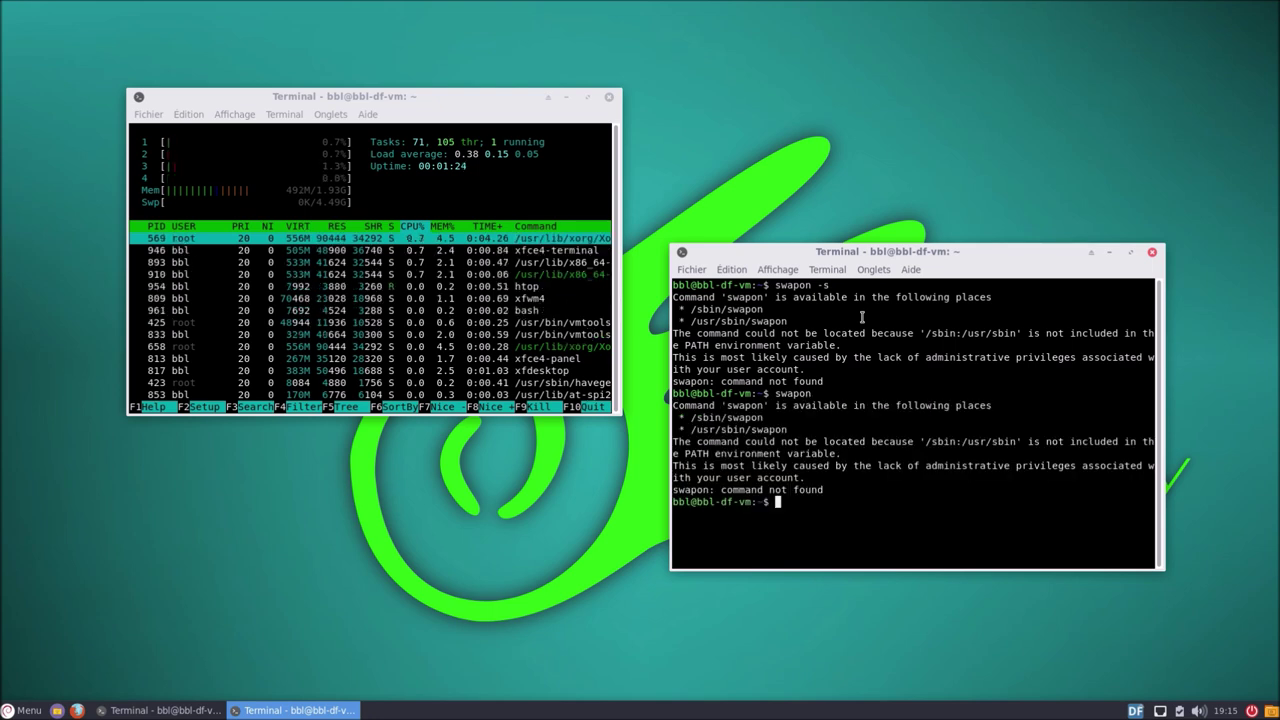
Copy /sbin/swapon from the error output, paste it and run it to list /dev/sda3 plus four 64M zram devices
{"action": "left_click_drag", "start_coordinate": [692, 422], "coordinate": [758, 422]}
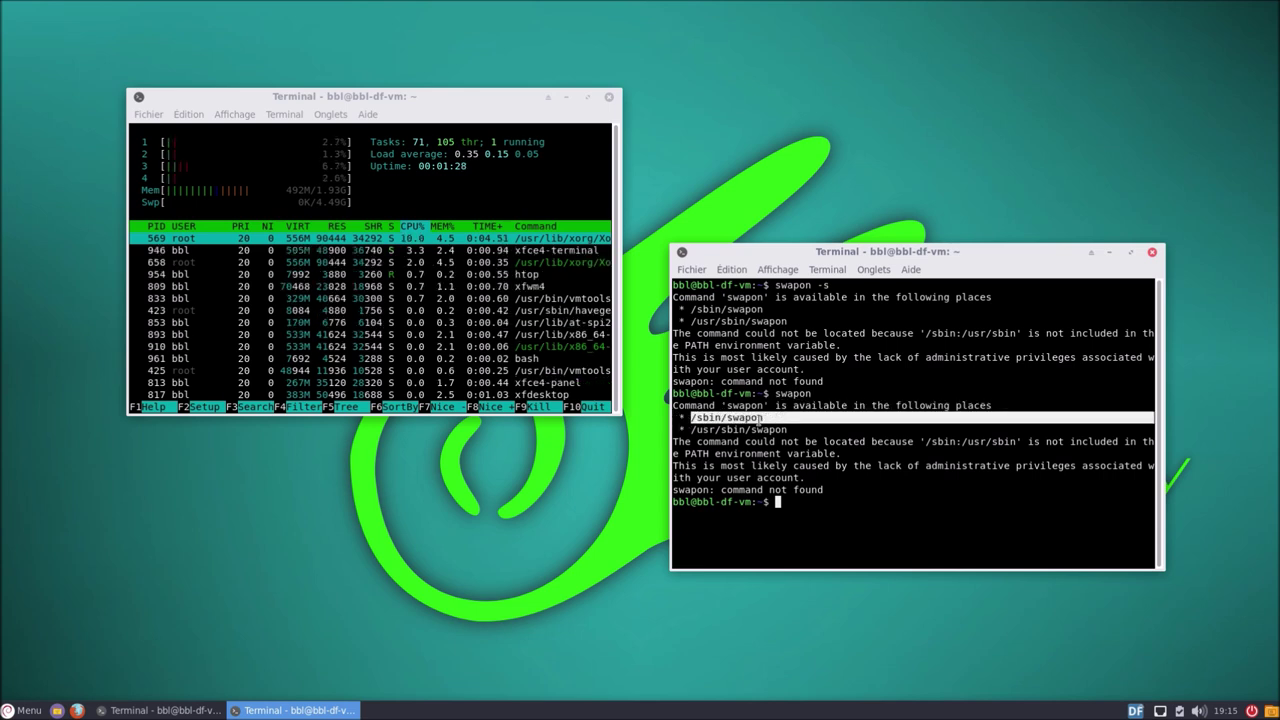
{"action": "right_click", "coordinate": [762, 418]}
{"action": "left_click", "coordinate": [790, 472]}
{"action": "left_click", "coordinate": [826, 522]}
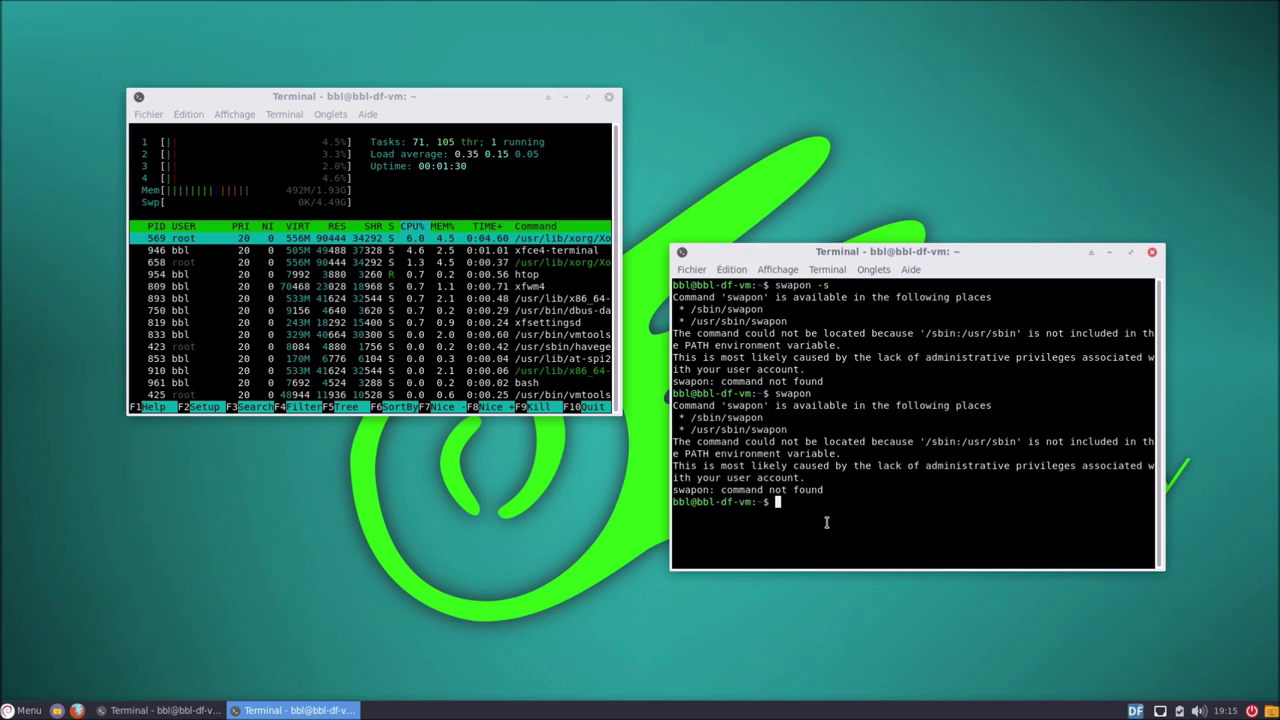
{"action": "right_click", "coordinate": [826, 522]}
{"action": "left_click", "coordinate": [860, 394]}
{"action": "key", "text": "Return"}
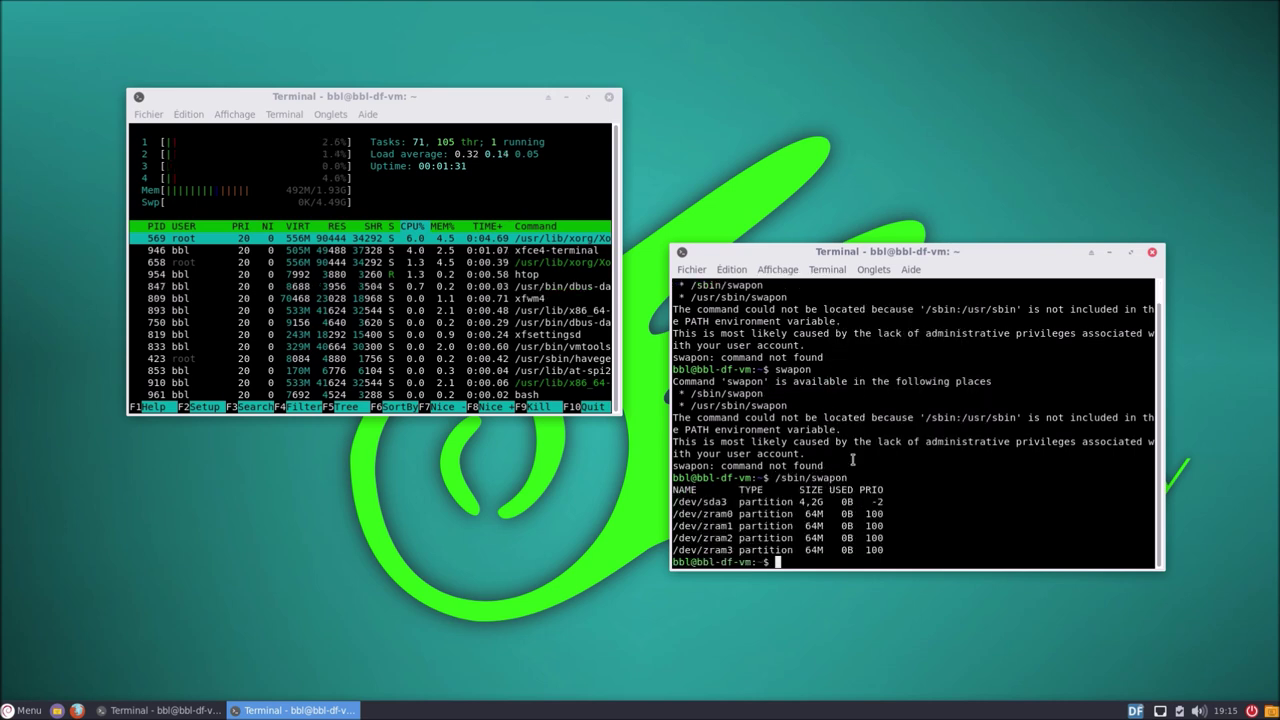